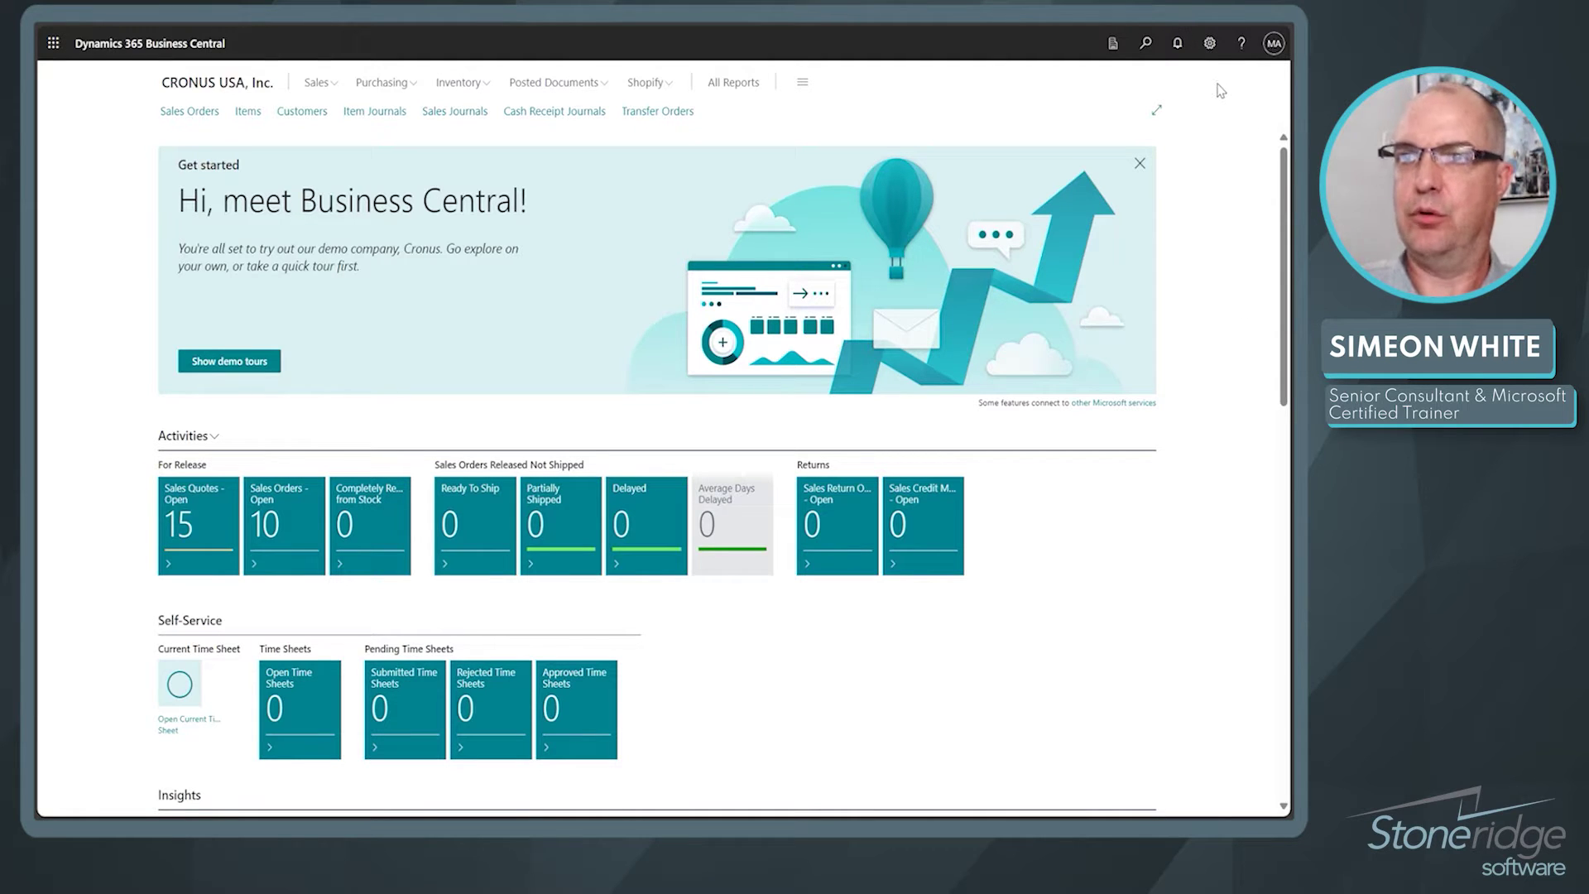
# Step: Start personalizing the Sales Order Processor home page and hide the My Customers part under Insights
pyautogui.click(1209, 45)
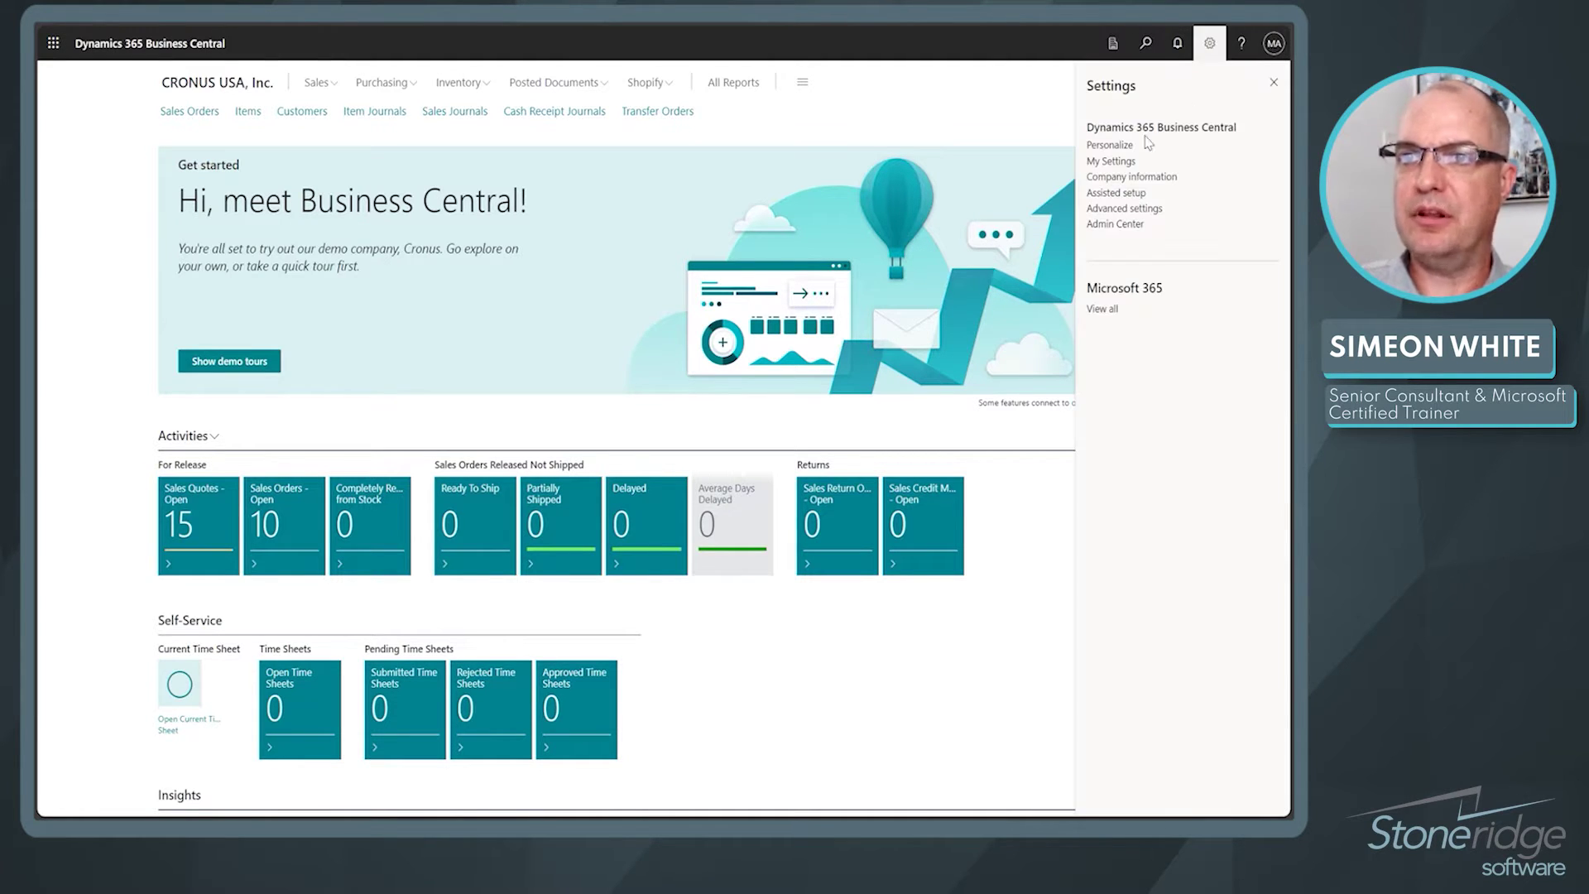
pyautogui.click(1110, 144)
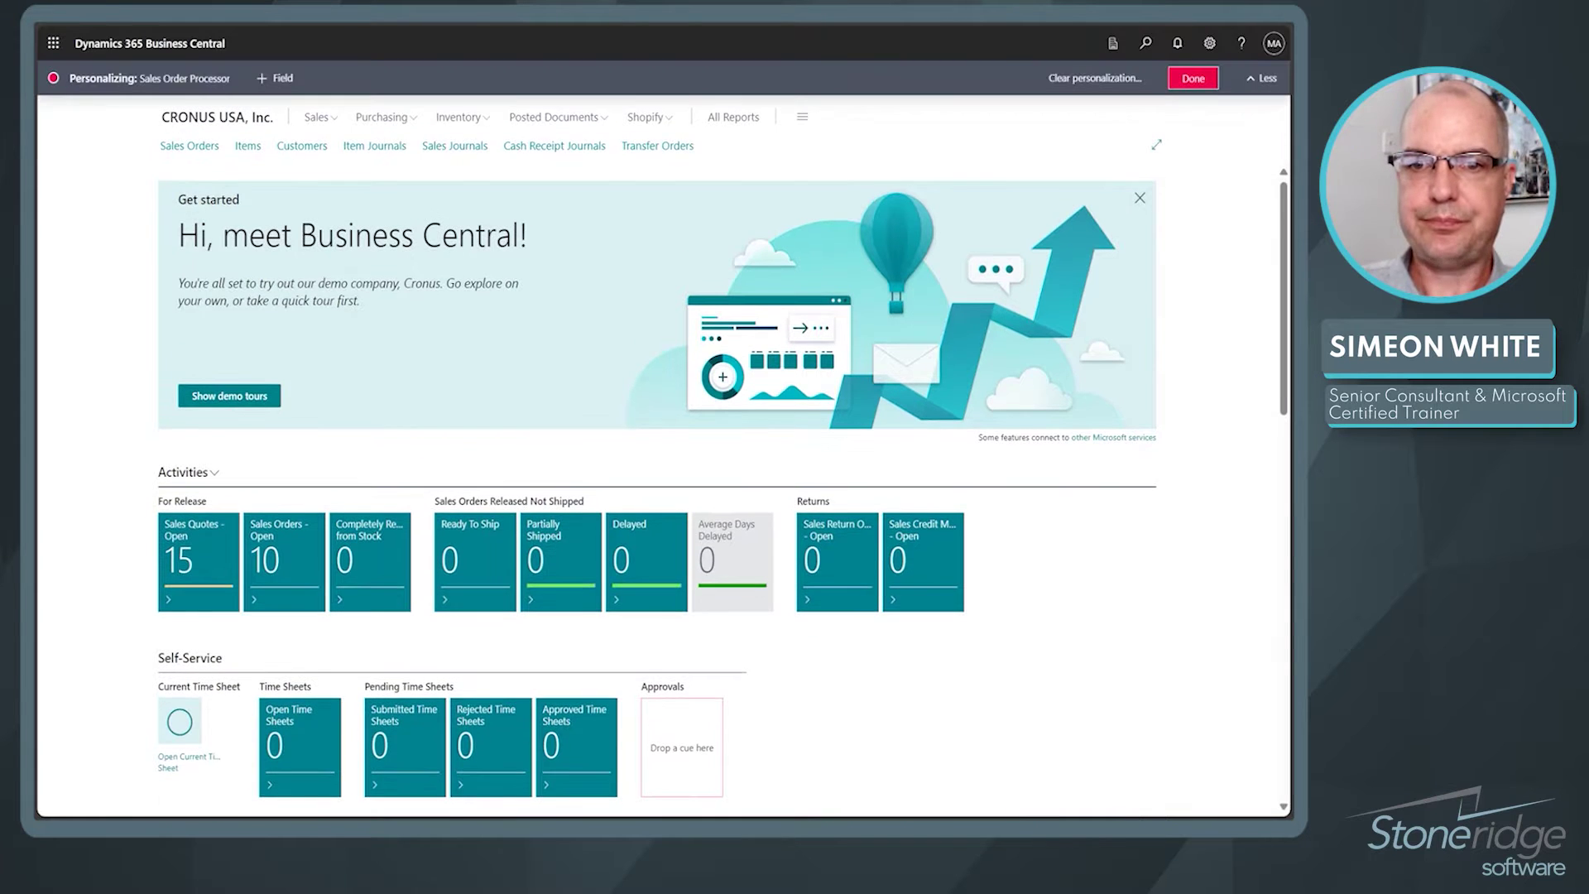
pyautogui.click(841, 660)
pyautogui.click(847, 679)
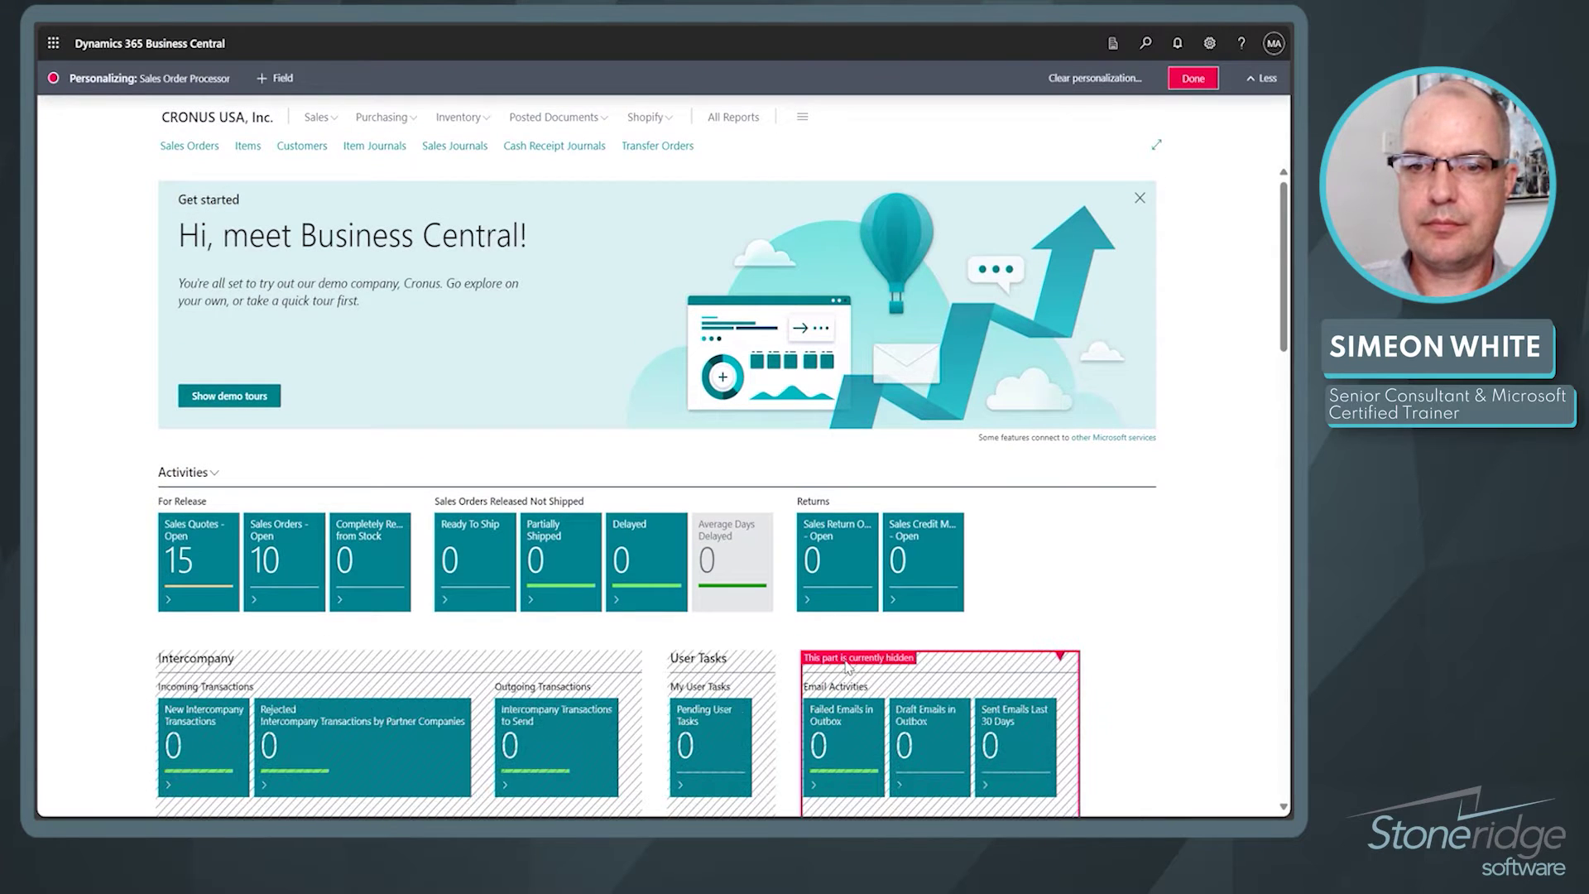
pyautogui.scroll(-5, 617, 619)
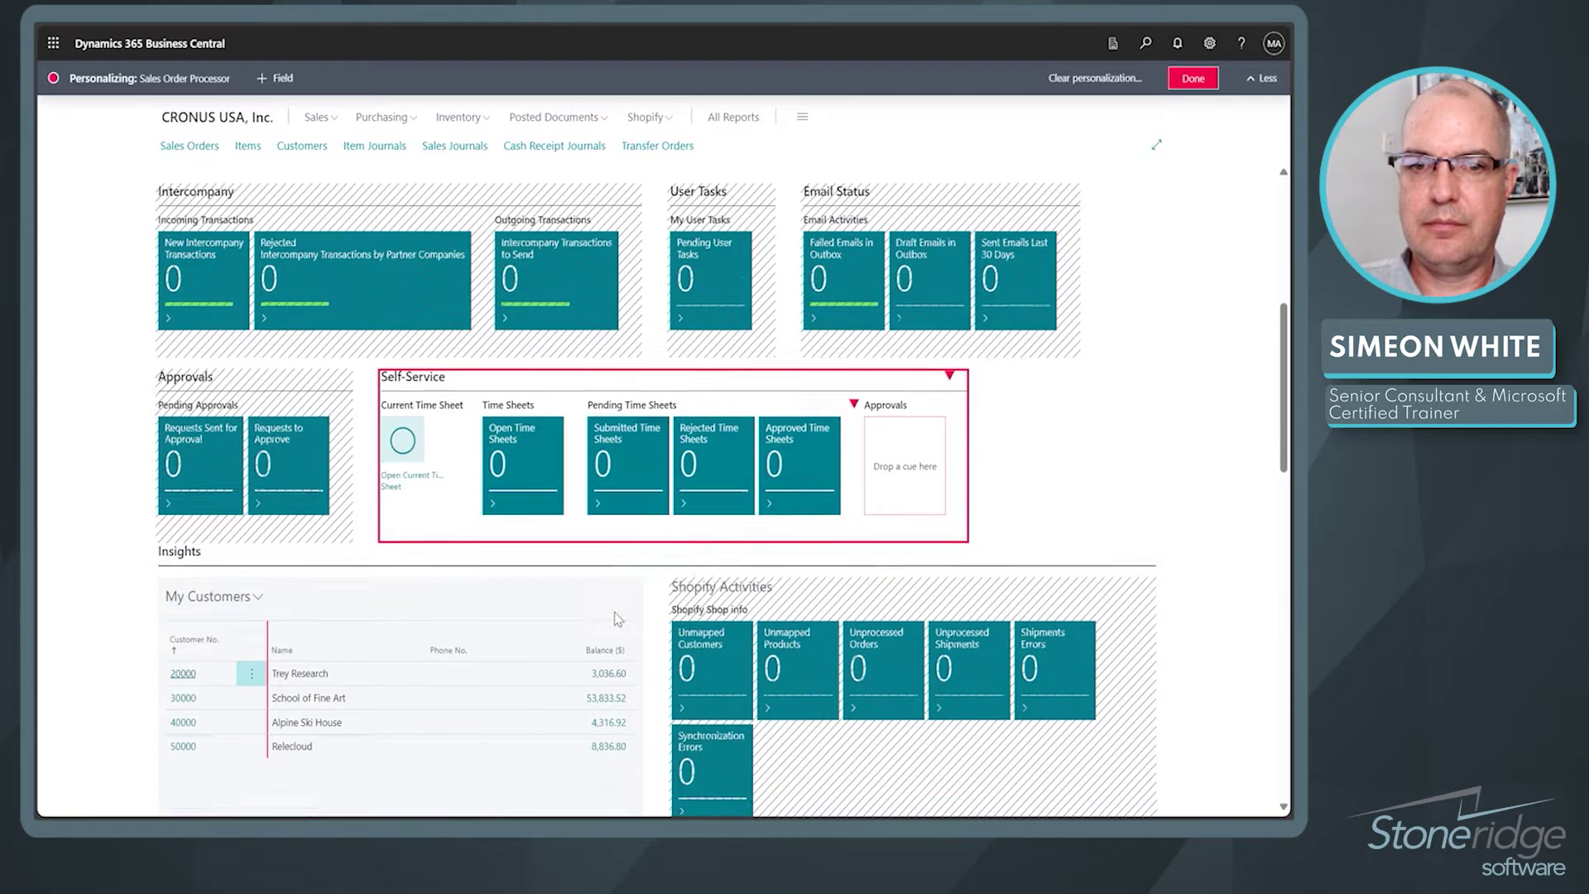
pyautogui.scroll(-1, 617, 619)
pyautogui.scroll(3, 617, 372)
pyautogui.scroll(-3, 708, 414)
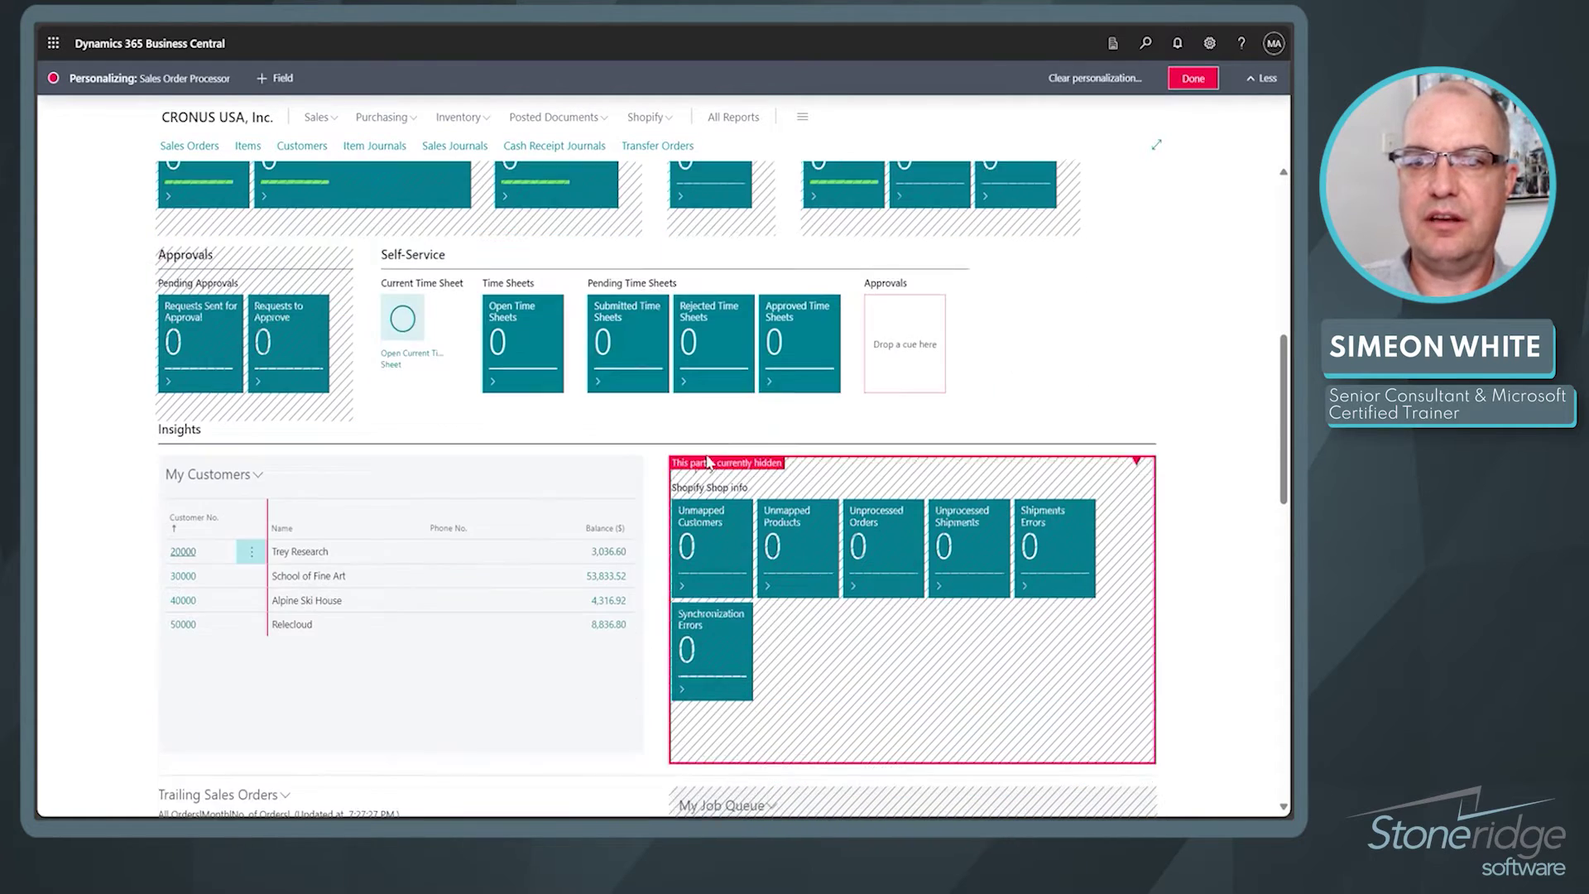
pyautogui.click(624, 461)
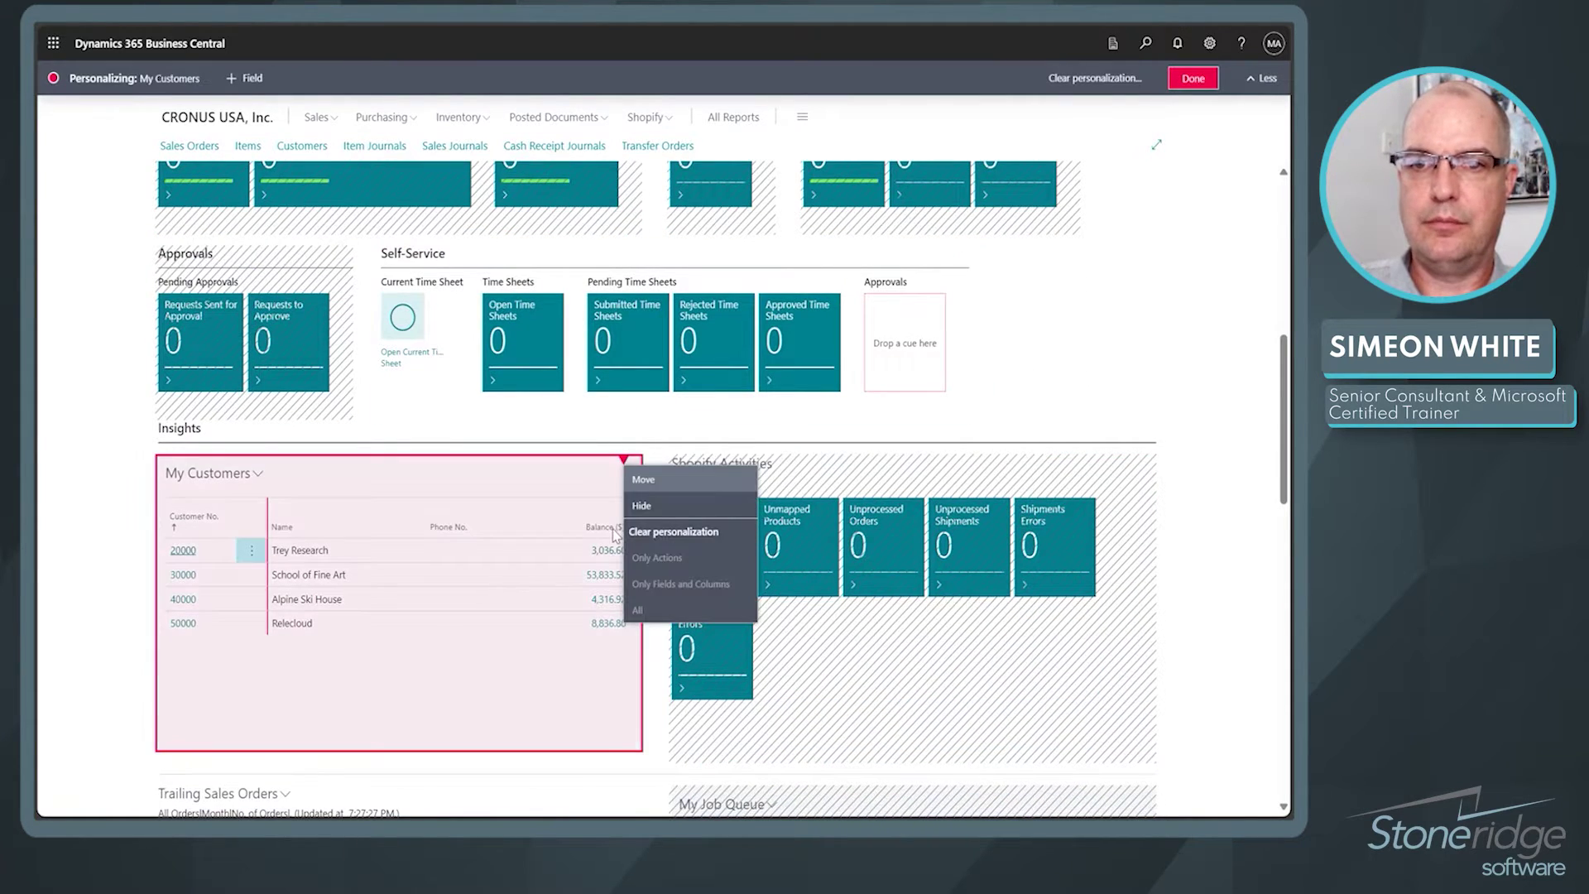
pyautogui.click(662, 524)
# Step: Hide the Trailing Sales Orders chart under Insights and finish personalizing the home page
pyautogui.scroll(-1, 687, 660)
pyautogui.scroll(-5, 687, 660)
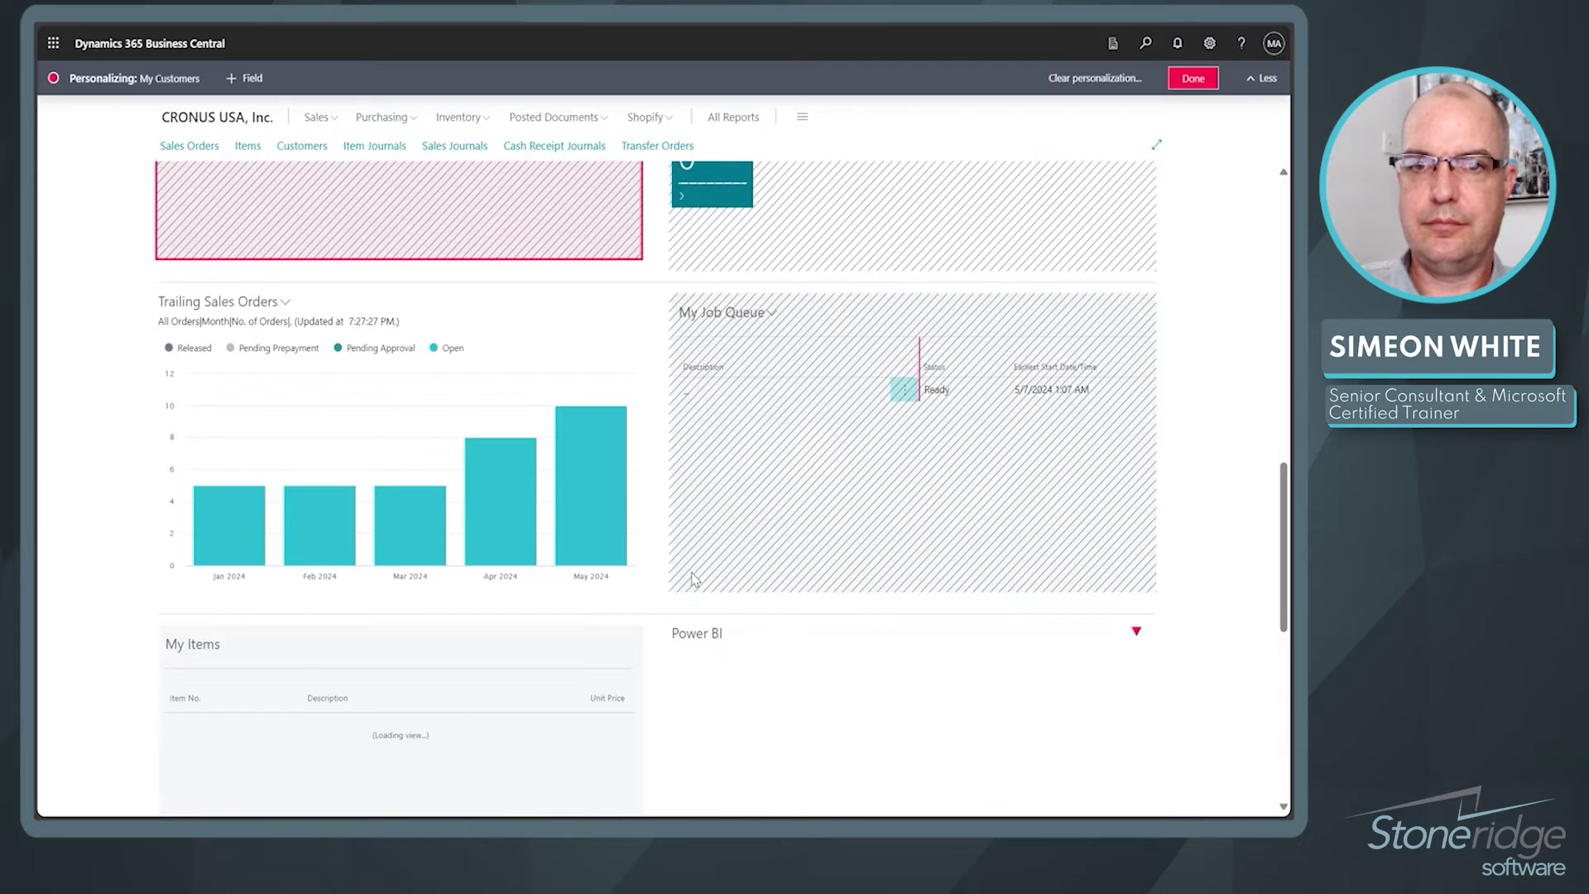
pyautogui.click(624, 301)
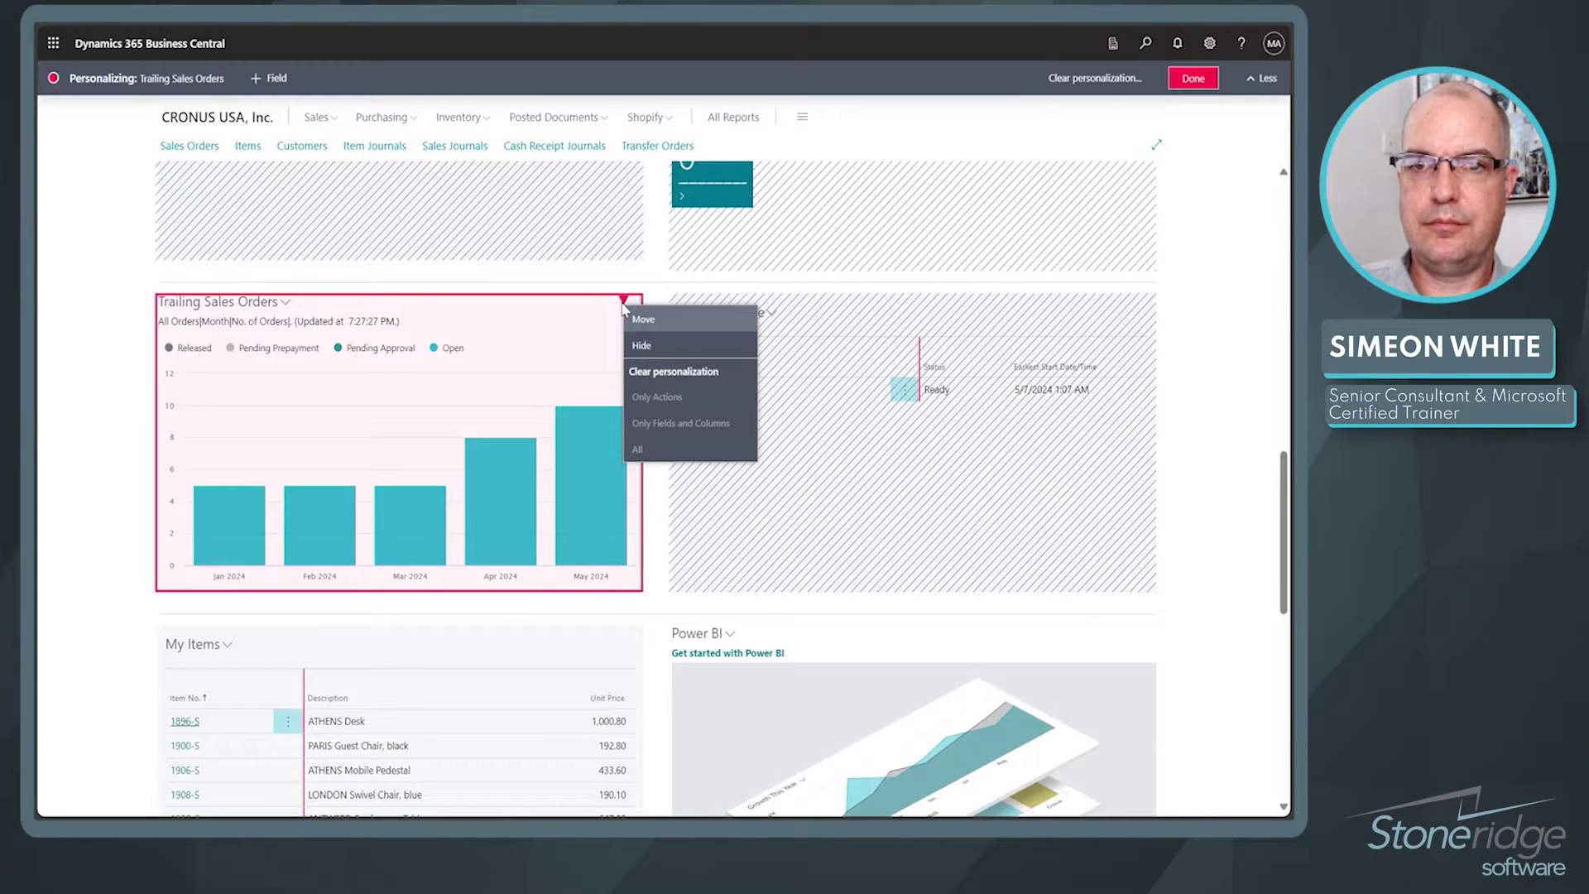
pyautogui.click(642, 345)
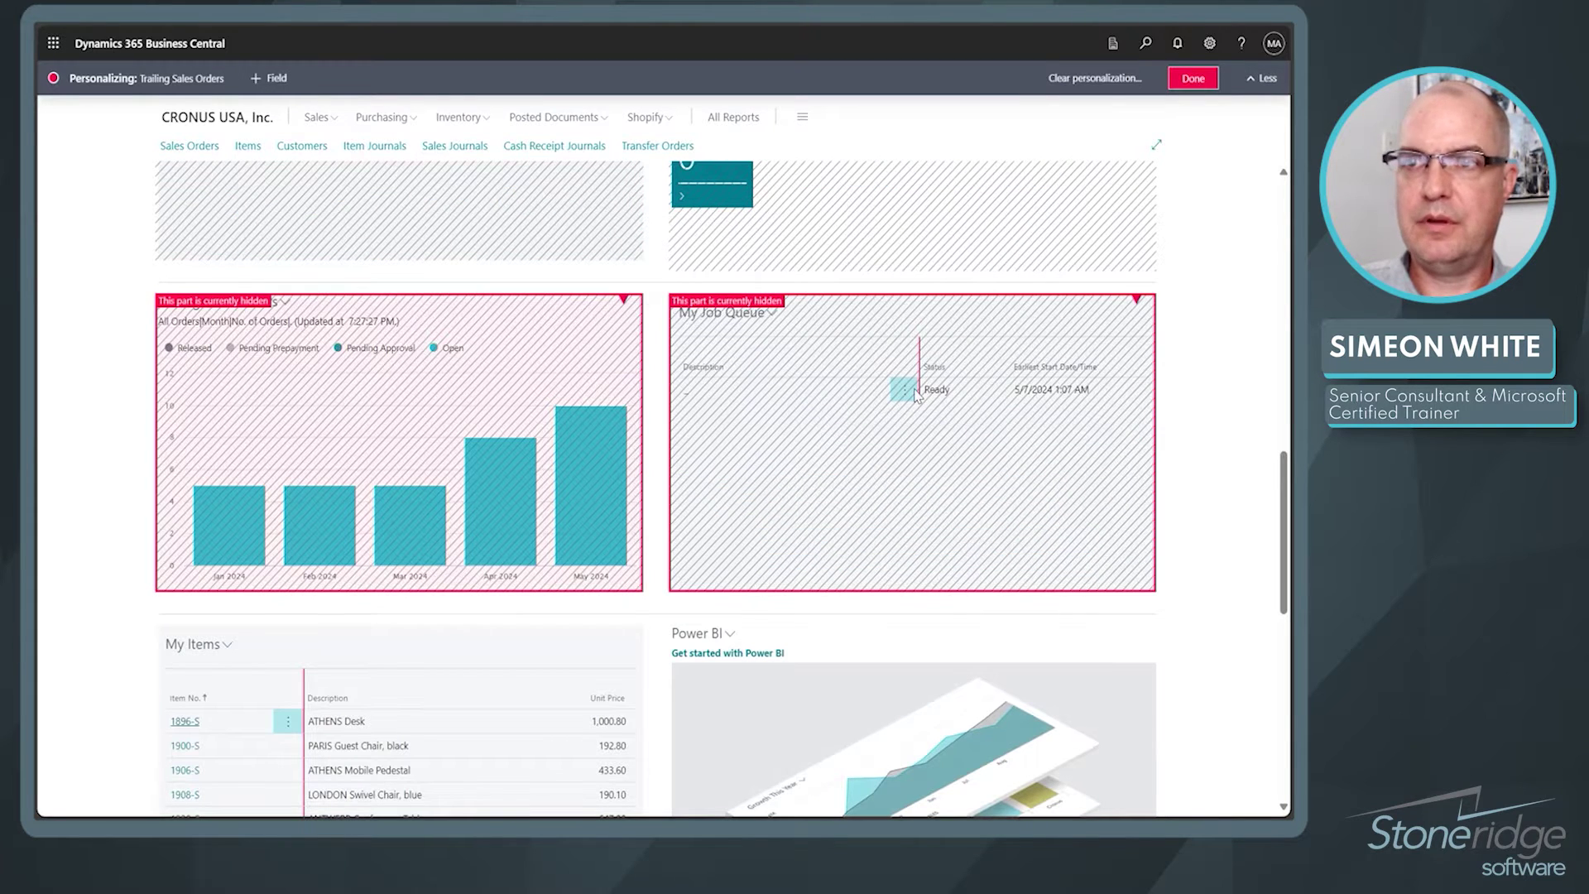
pyautogui.click(1194, 78)
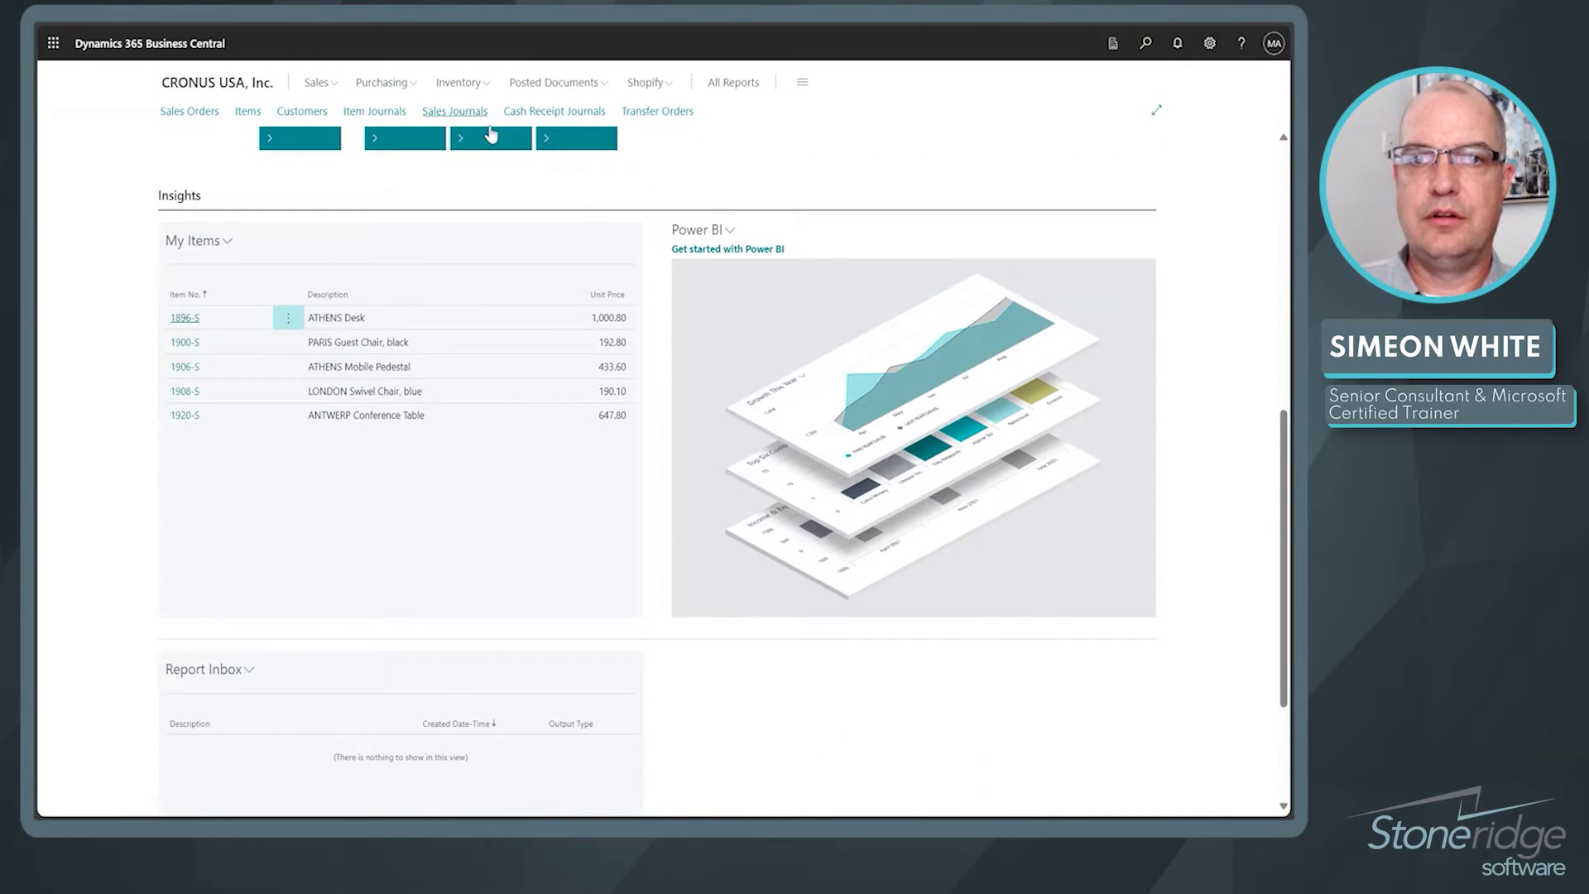
pyautogui.scroll(7, 579, 234)
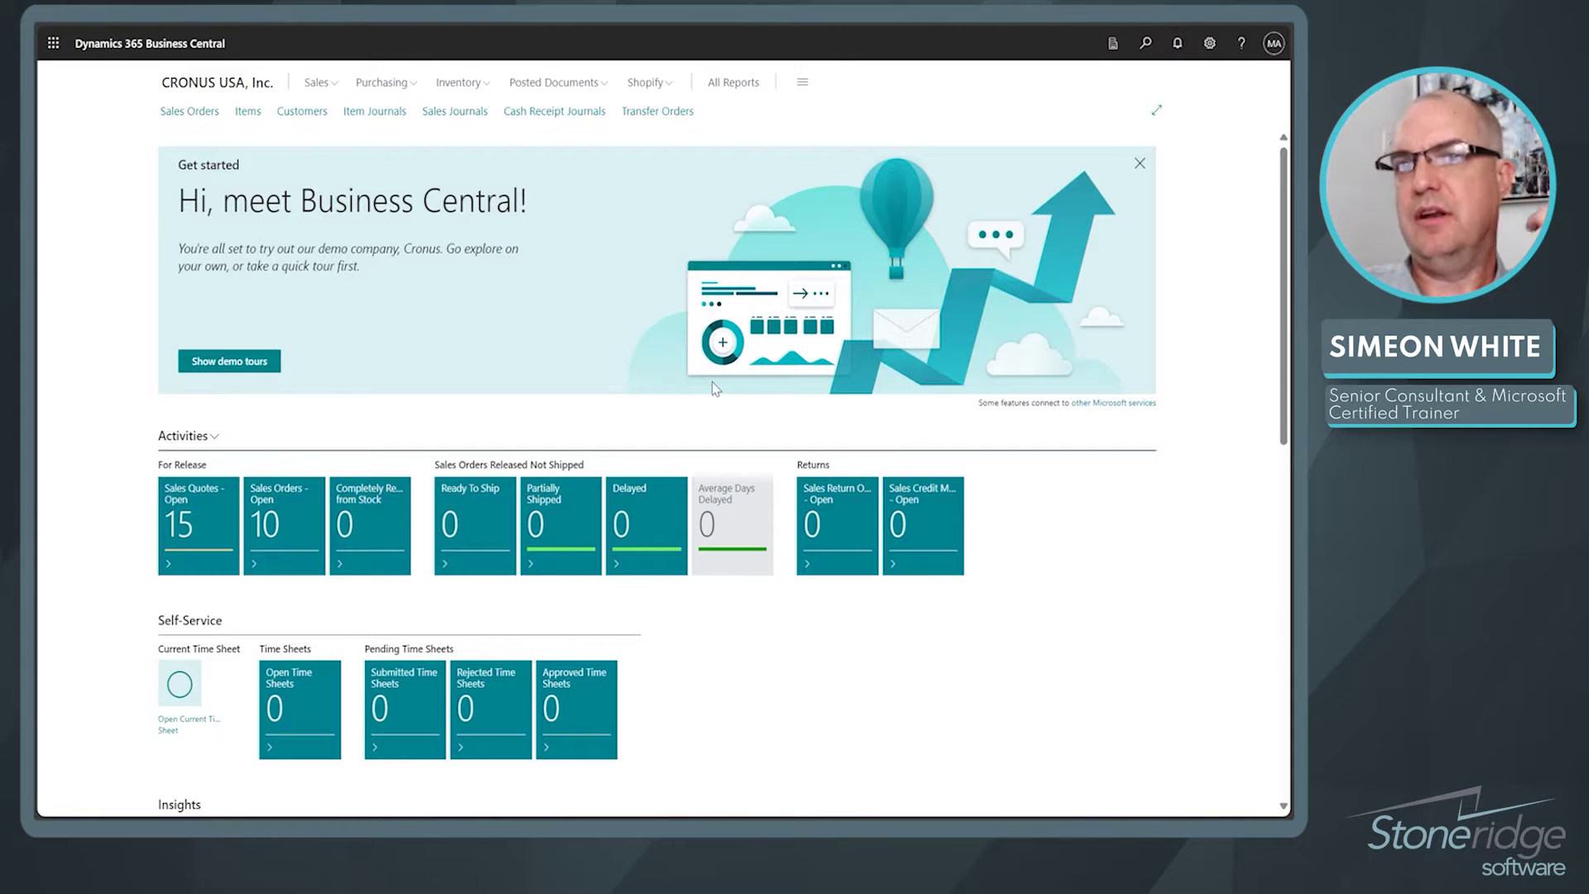
# Step: Personalize the School of Fine Art sales order by hiding the Location Code column in its lines, and return to the order list
pyautogui.click(200, 111)
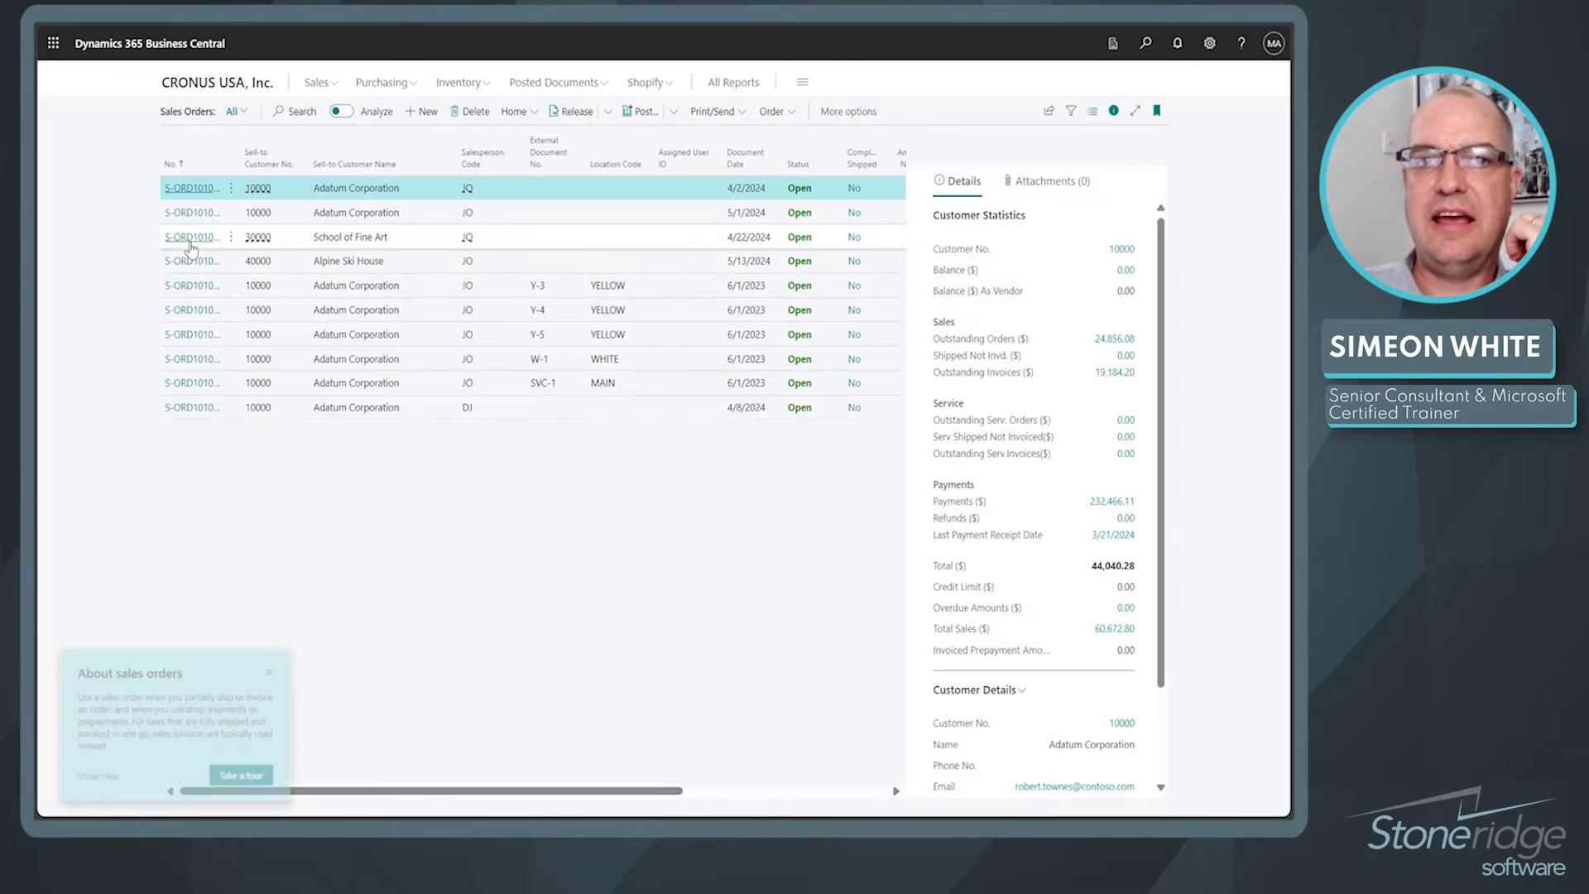
pyautogui.click(263, 244)
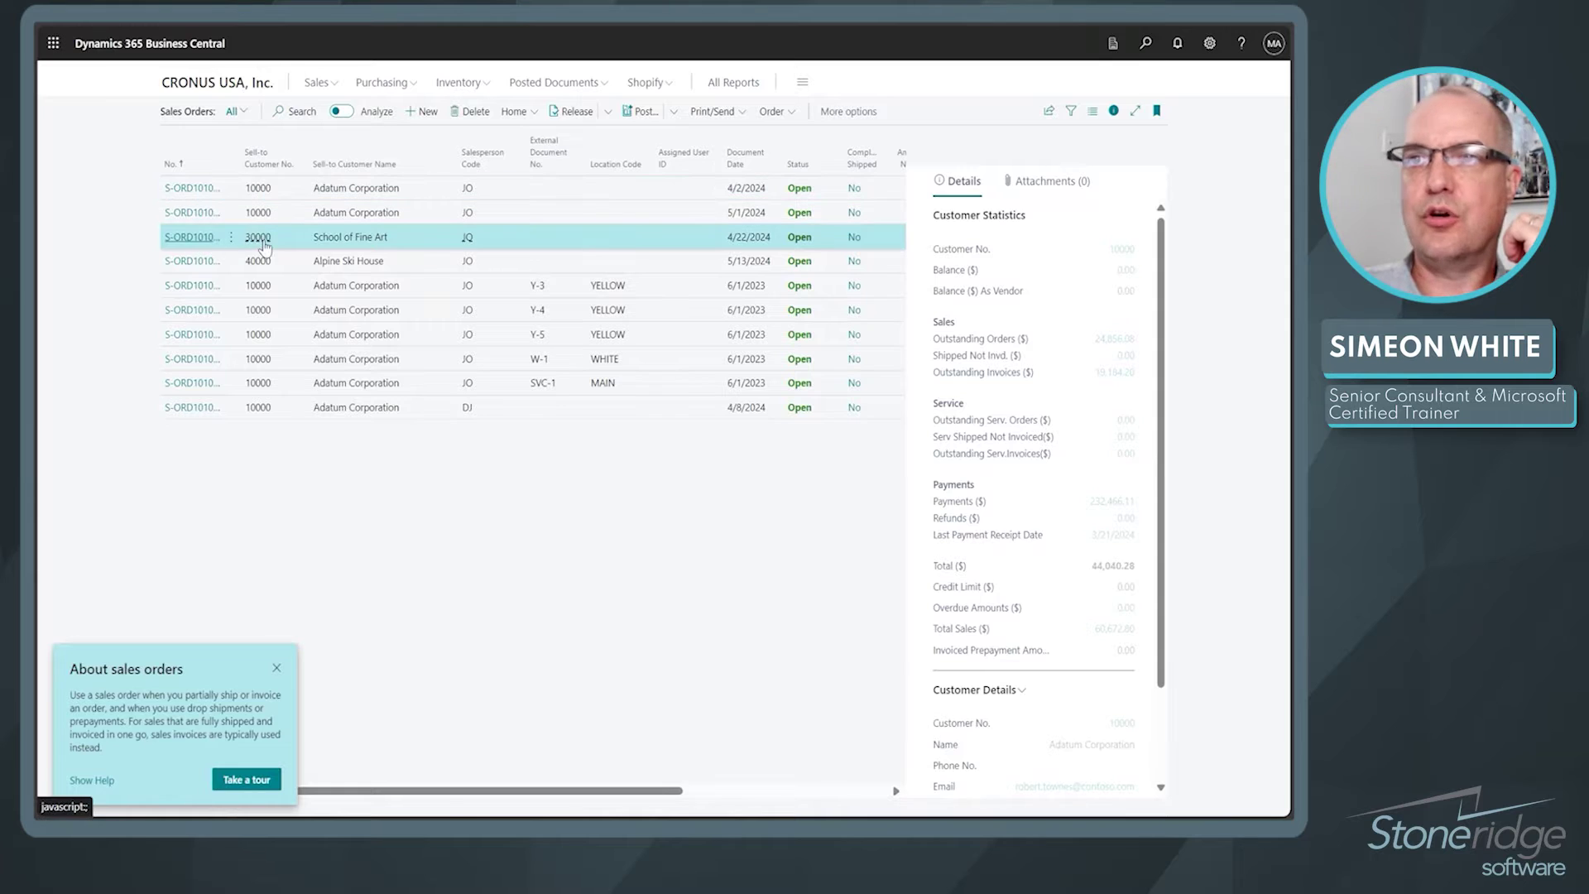
pyautogui.click(1210, 44)
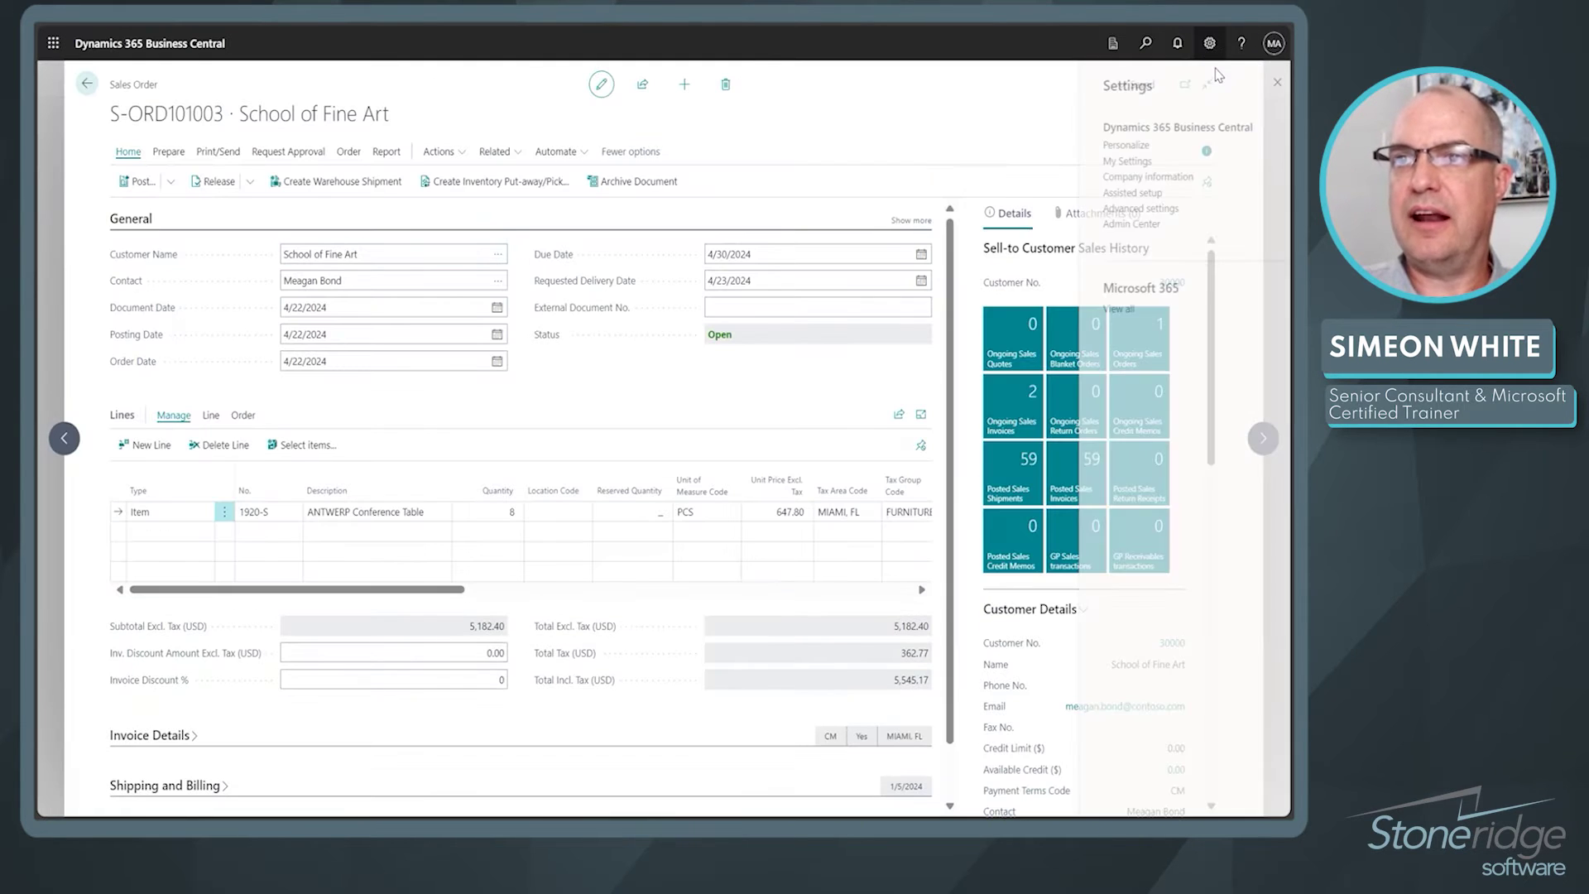
pyautogui.click(1110, 146)
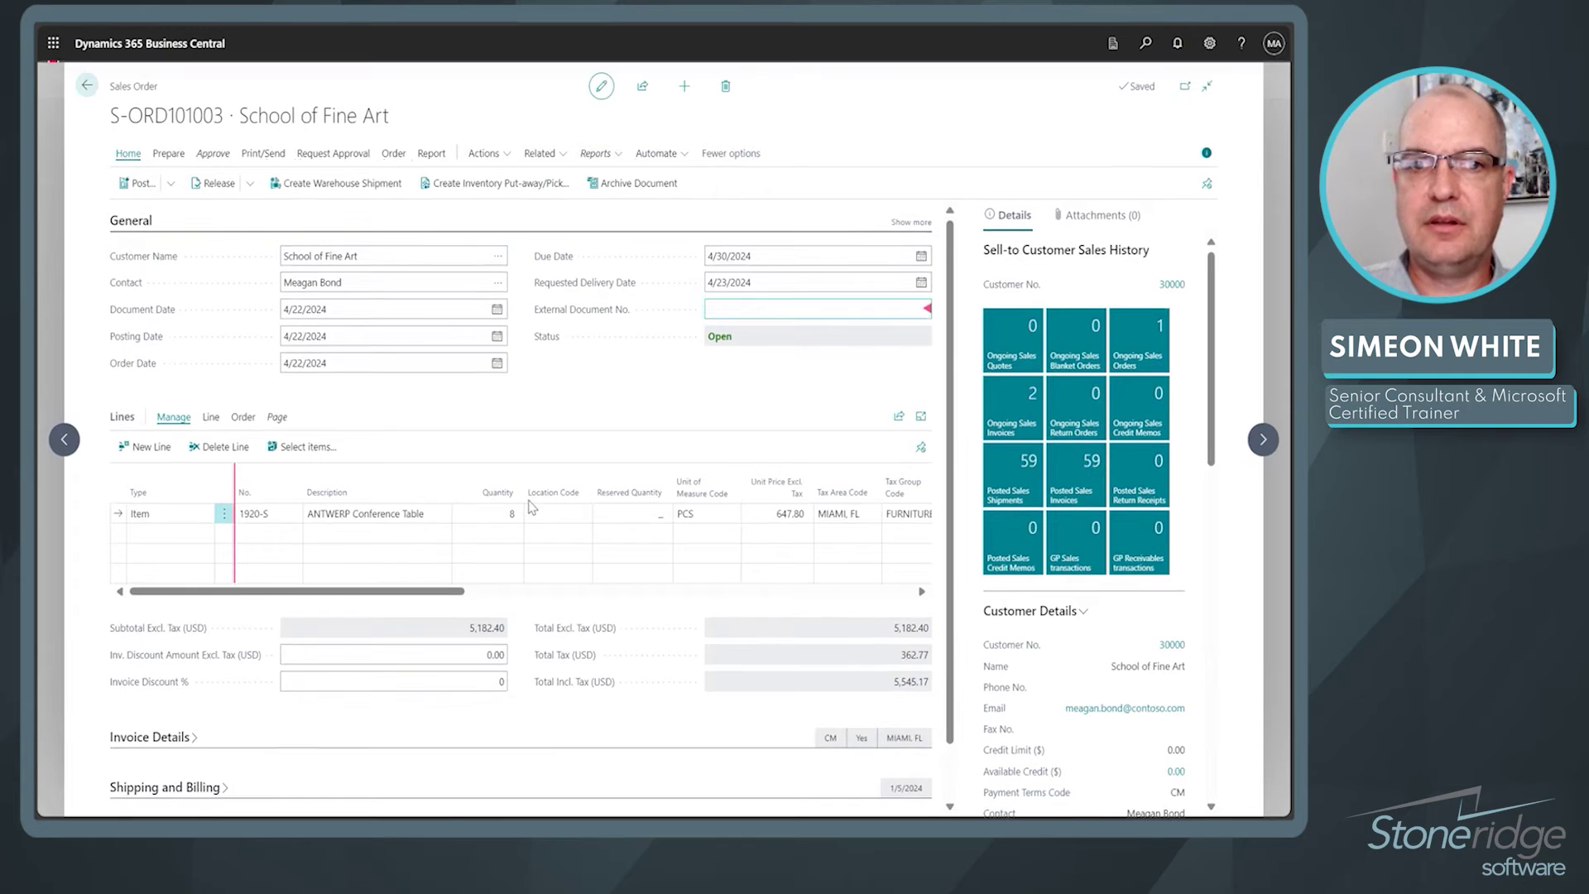
pyautogui.click(588, 505)
pyautogui.click(613, 572)
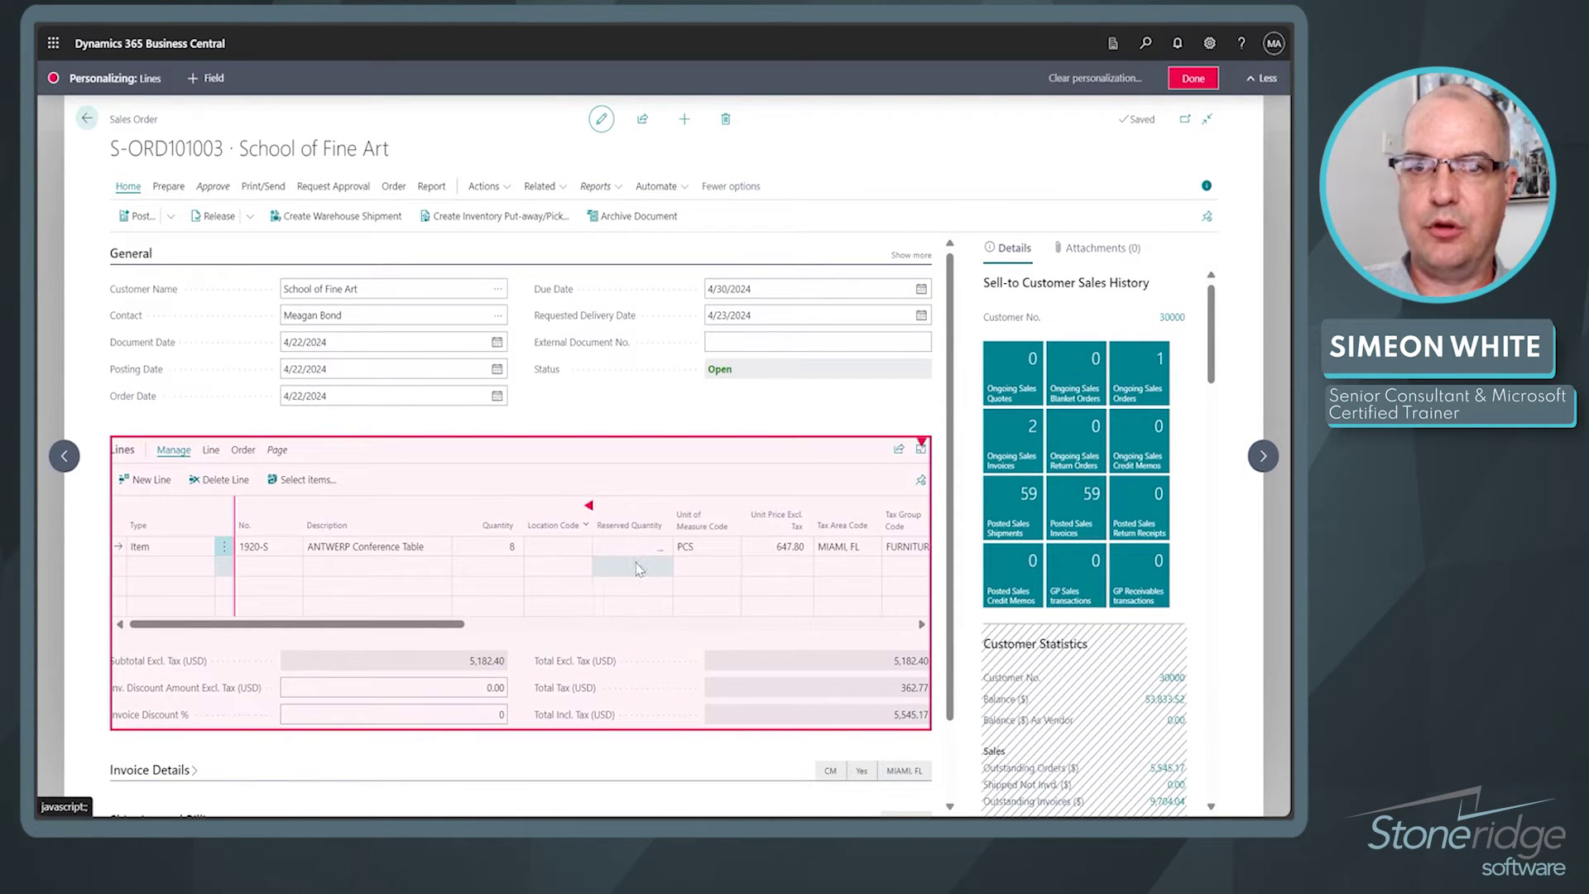
pyautogui.click(502, 397)
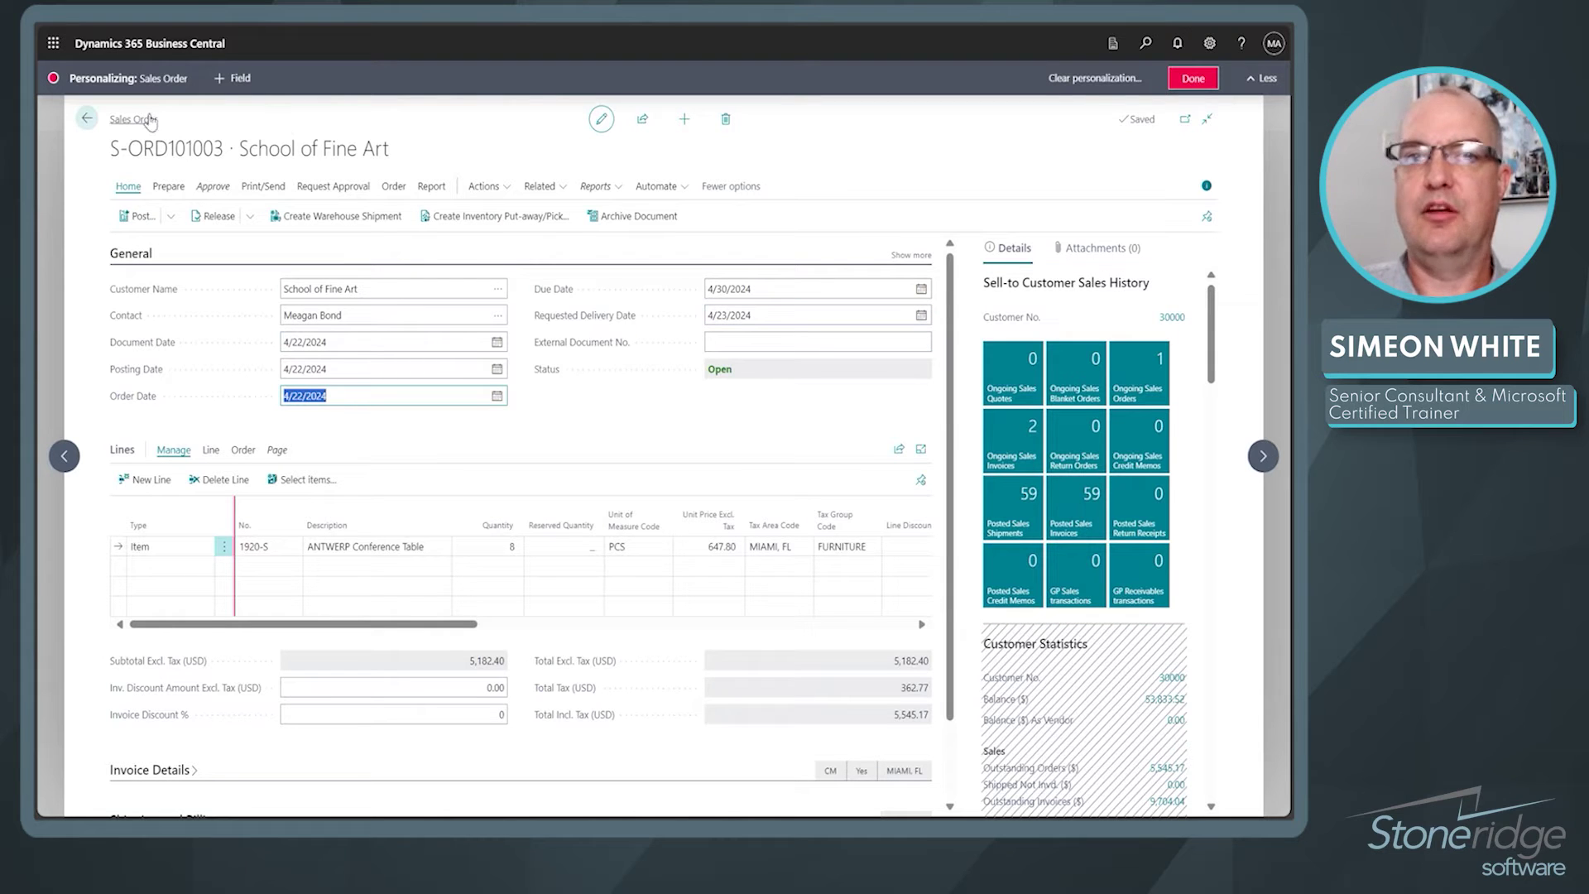
pyautogui.click(1193, 78)
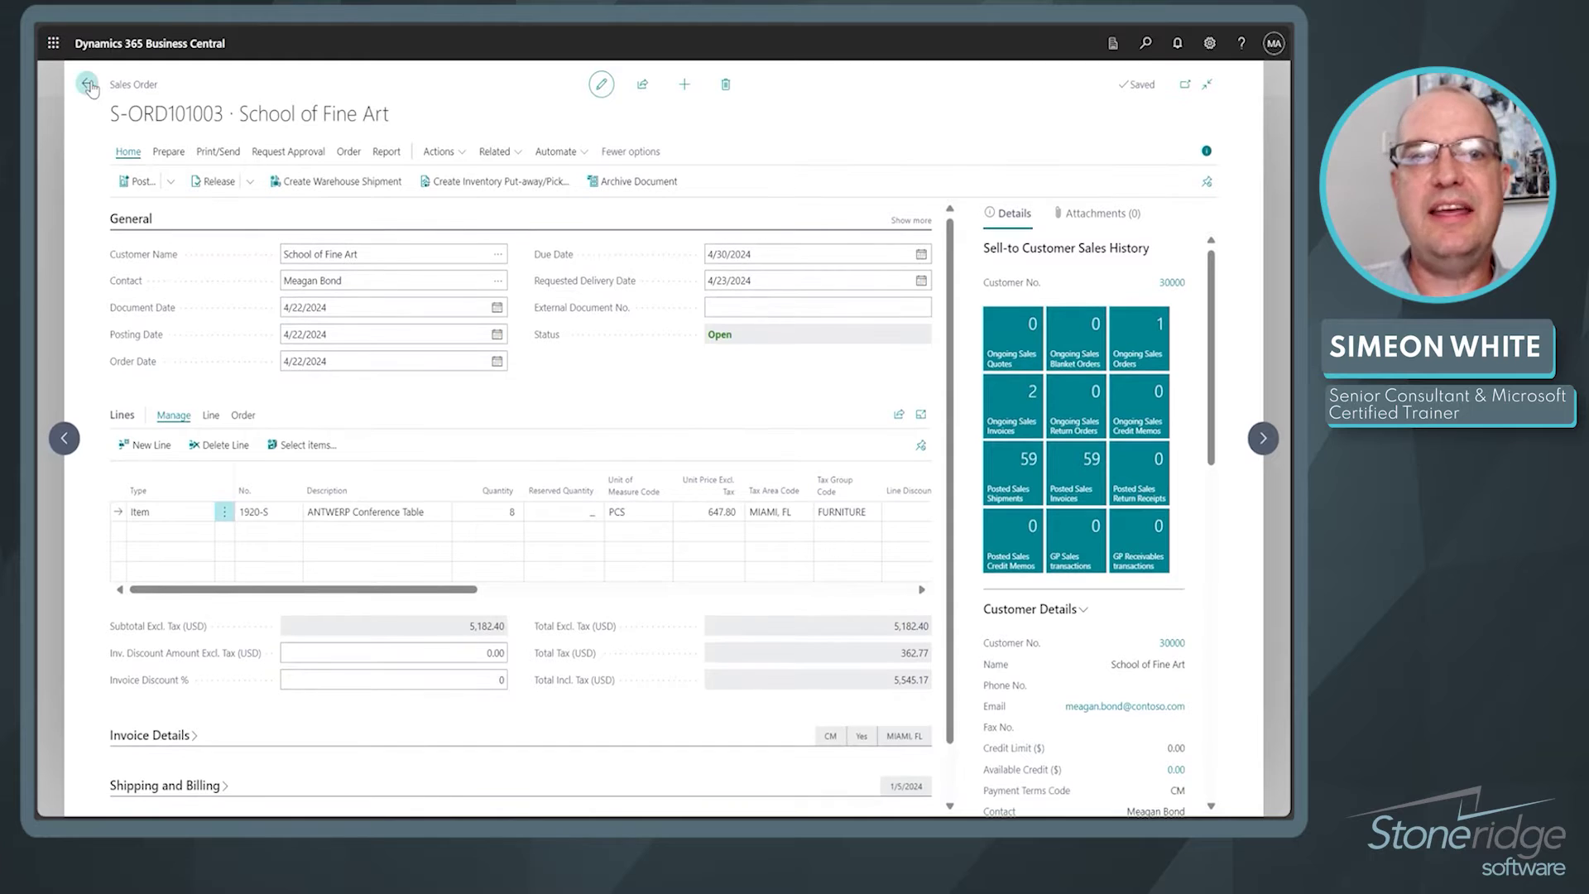
pyautogui.click(83, 86)
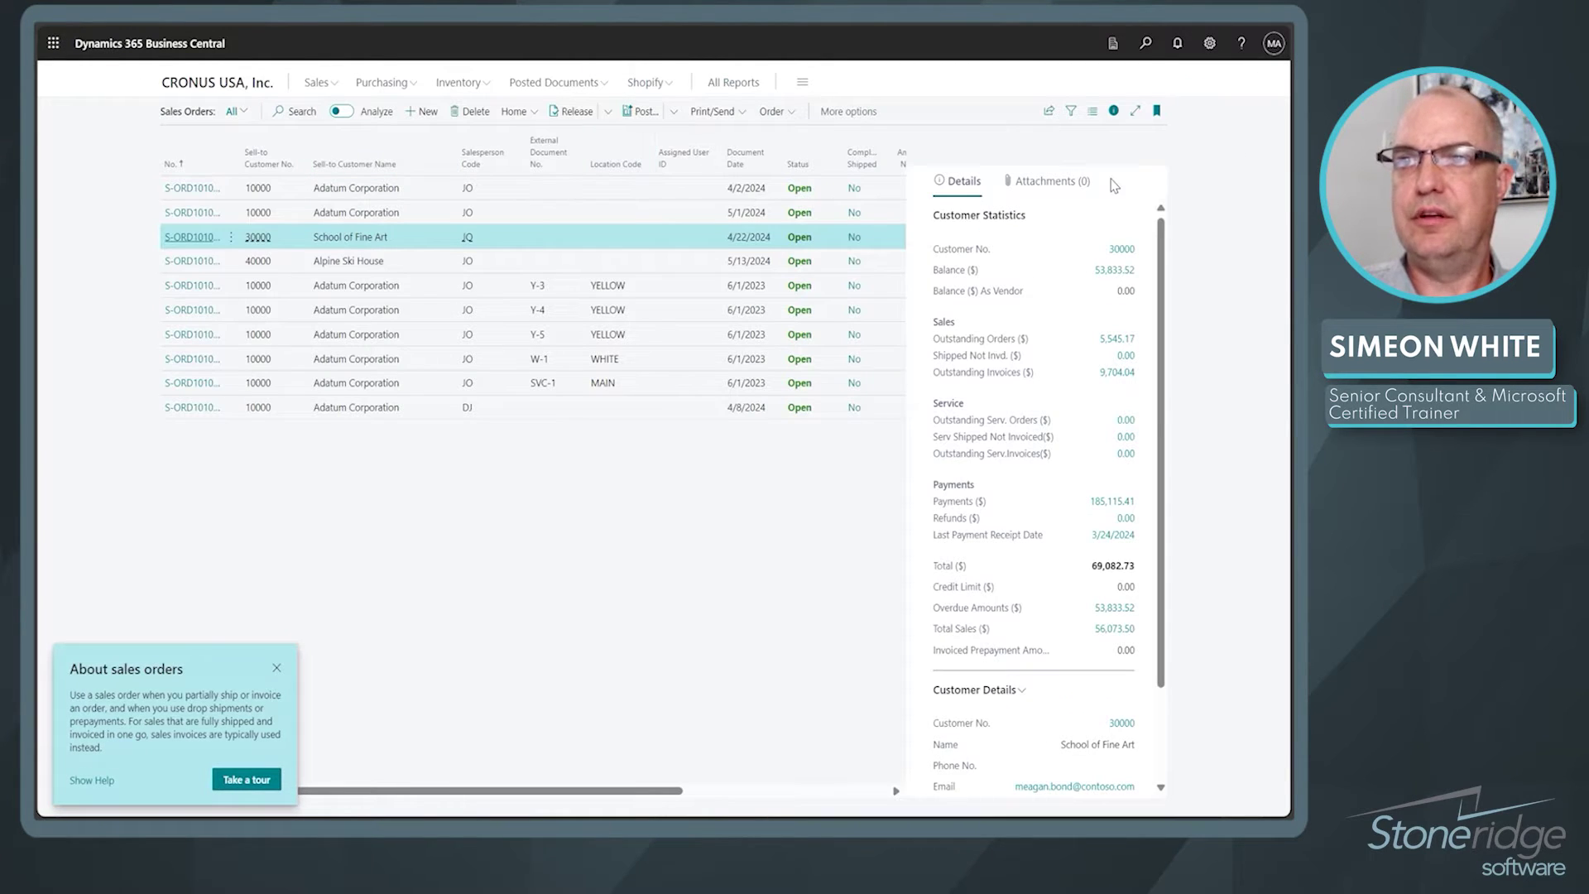
# Step: Search for "roles" and open the Profiles (Roles) list
pyautogui.click(1148, 44)
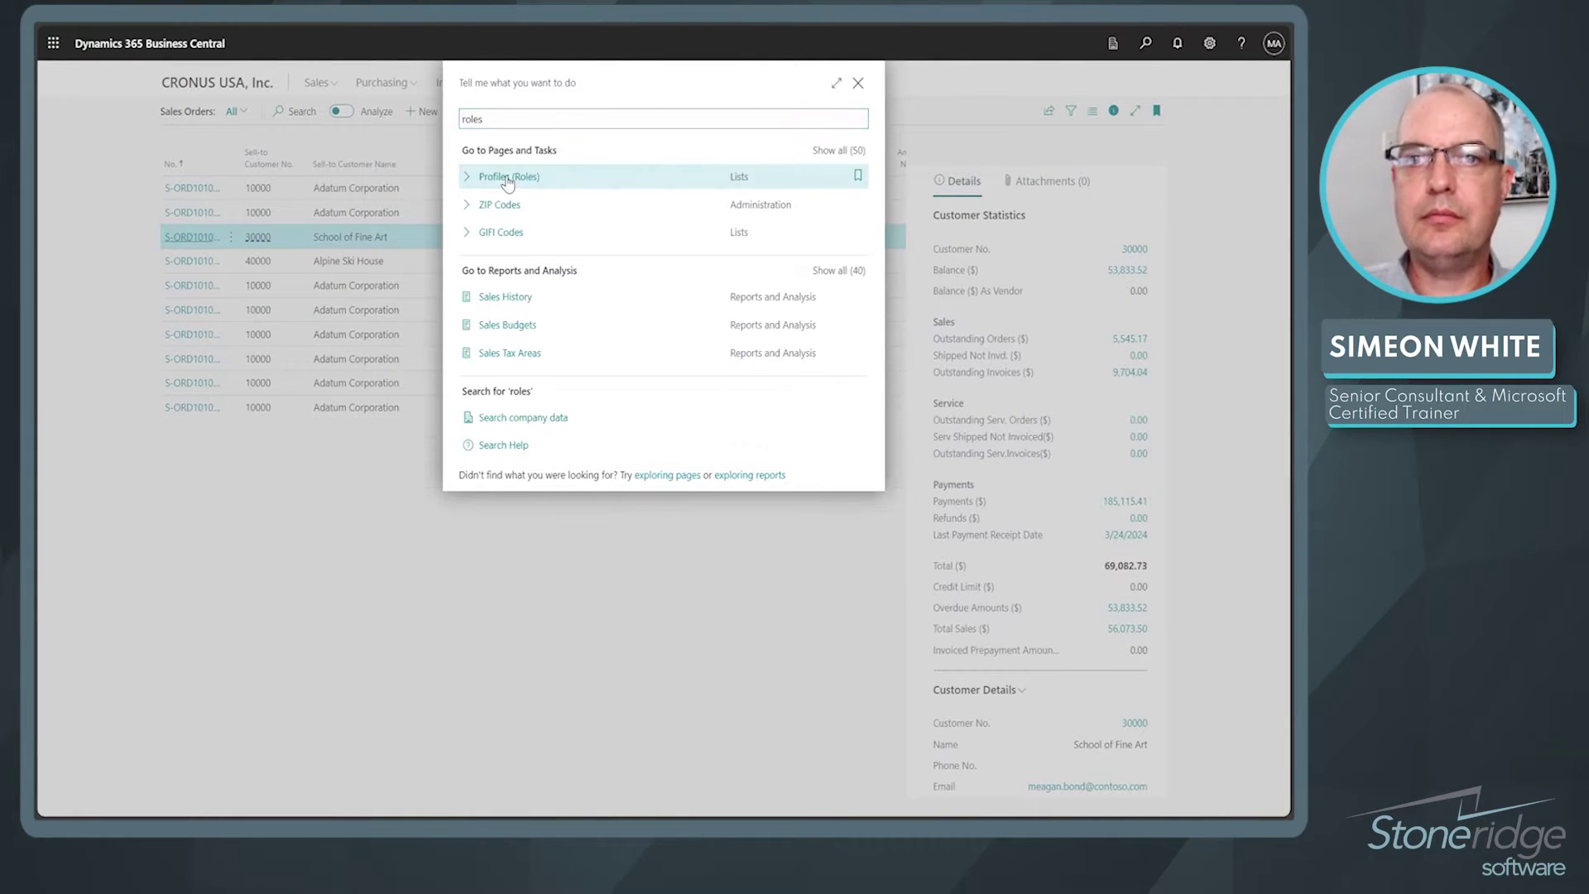
pyautogui.click(507, 178)
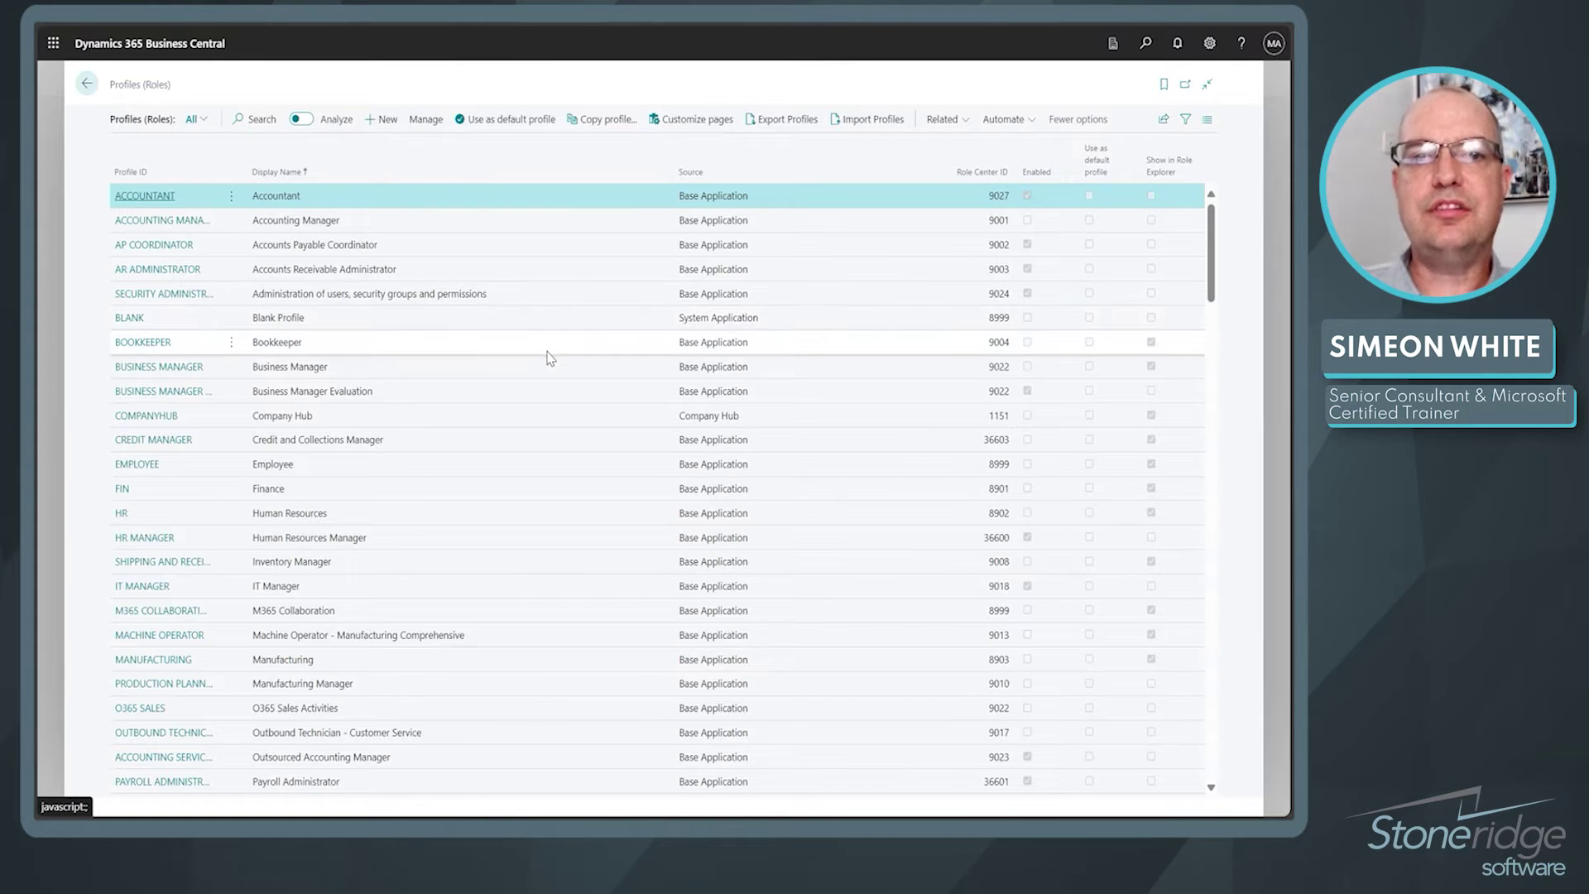
pyautogui.scroll(-5, 986, 273)
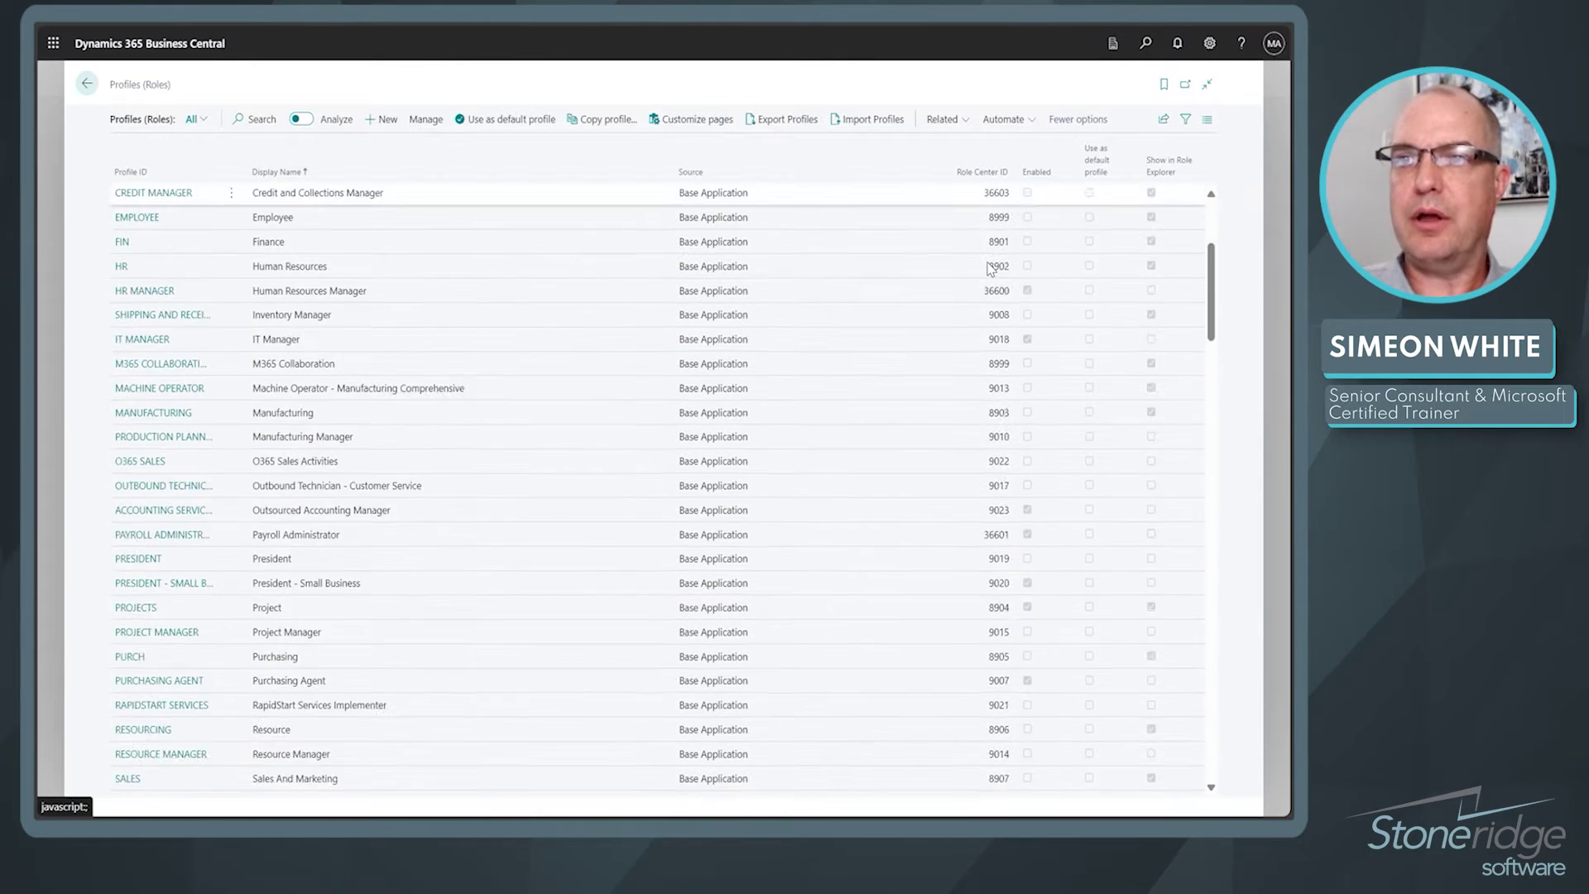
# Step: Review the roles available for the account in My Settings, leaving the settings as they are
pyautogui.click(1209, 43)
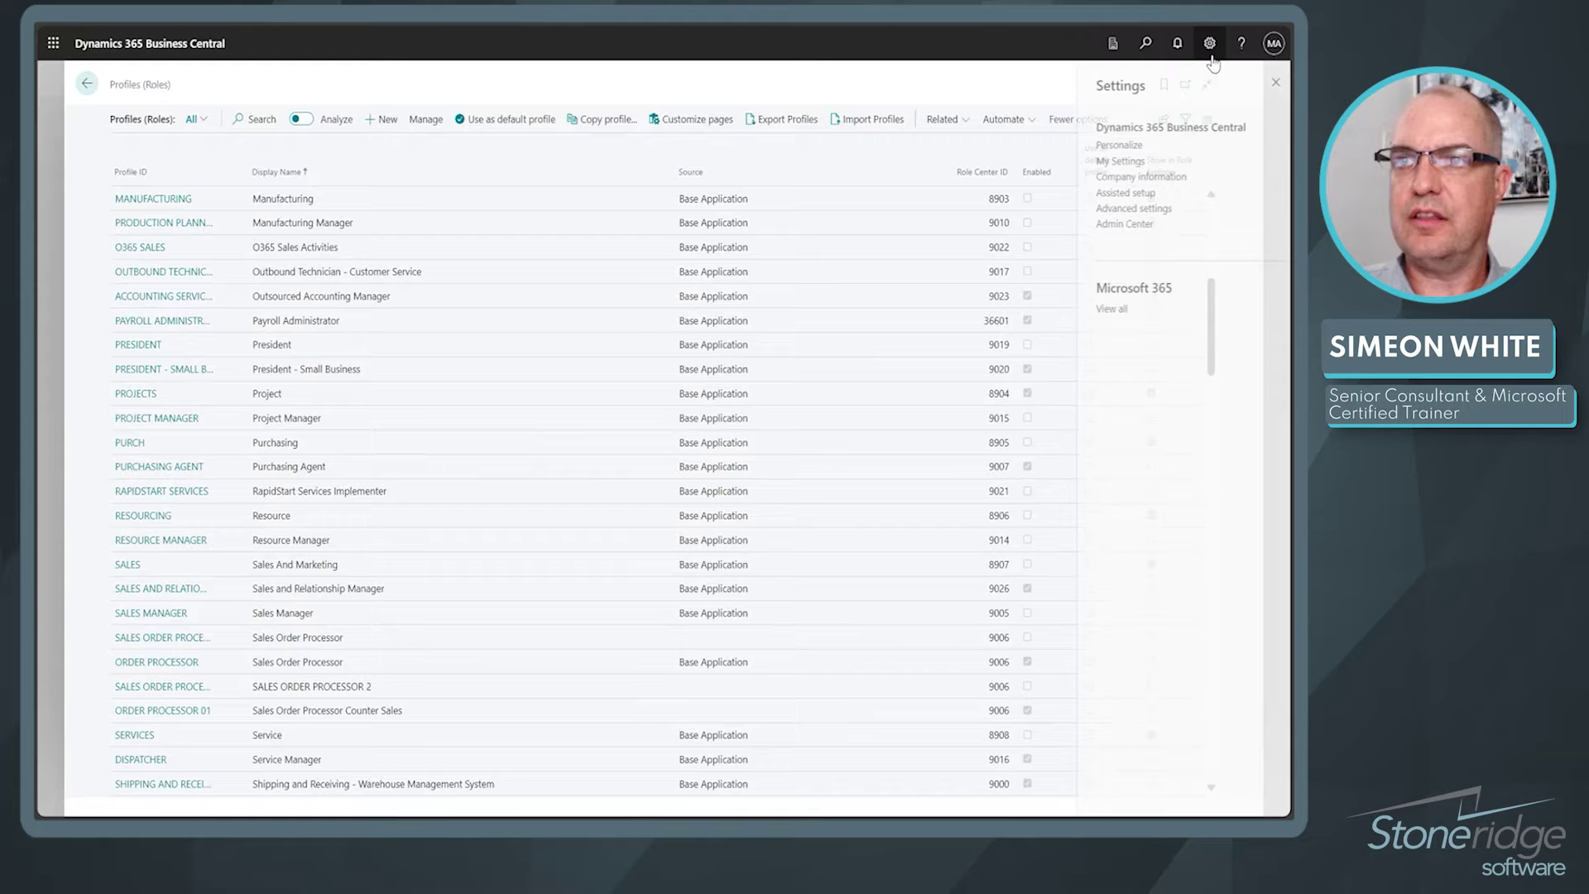
pyautogui.click(1149, 172)
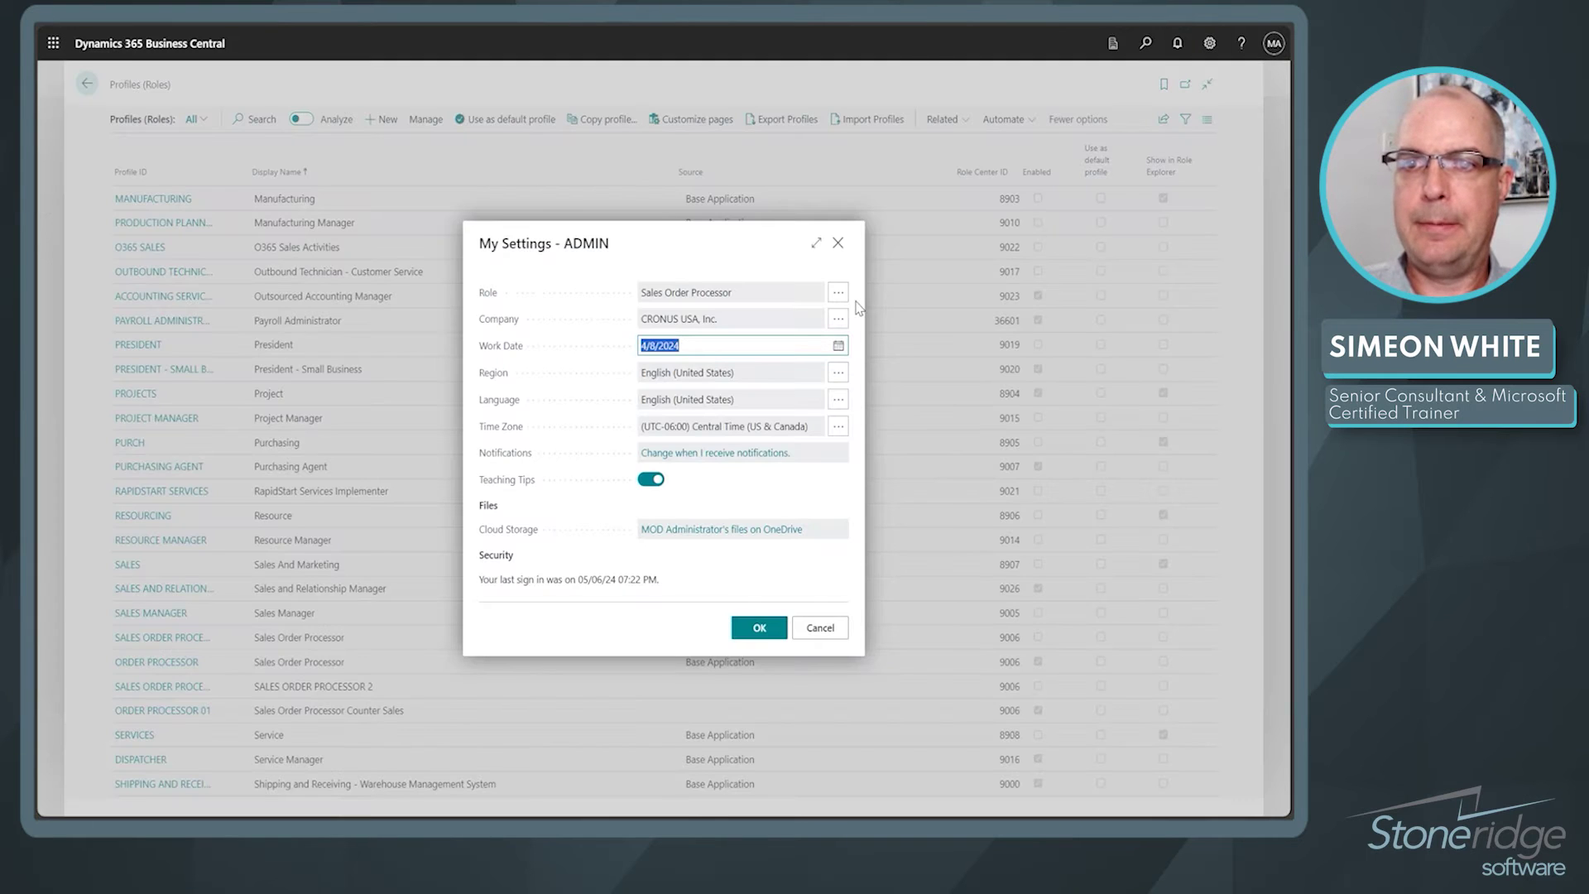
pyautogui.click(838, 293)
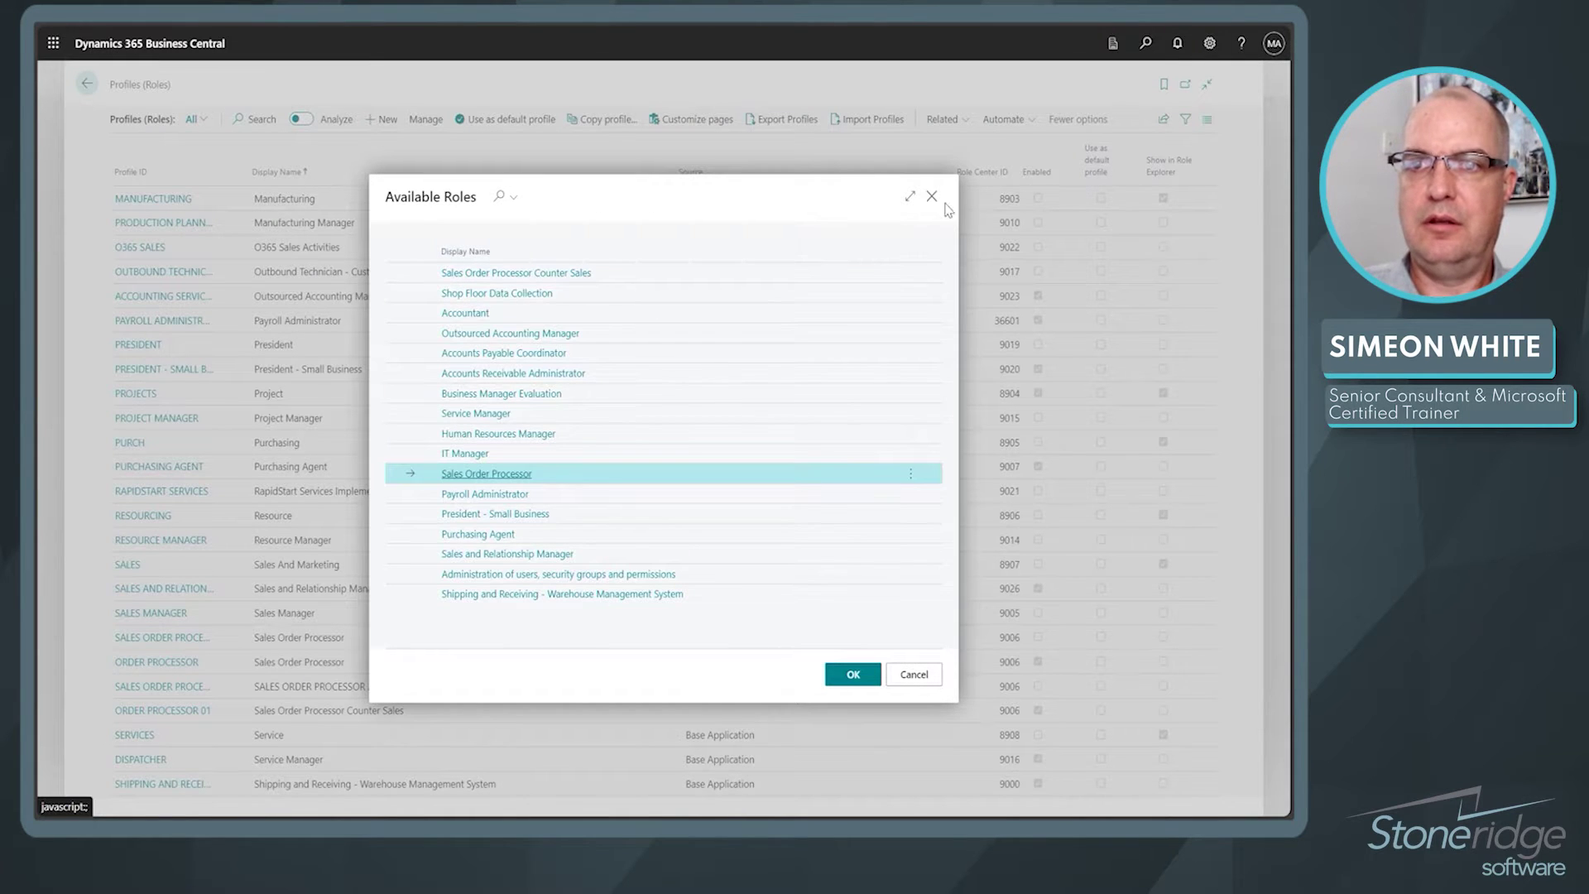
pyautogui.click(931, 197)
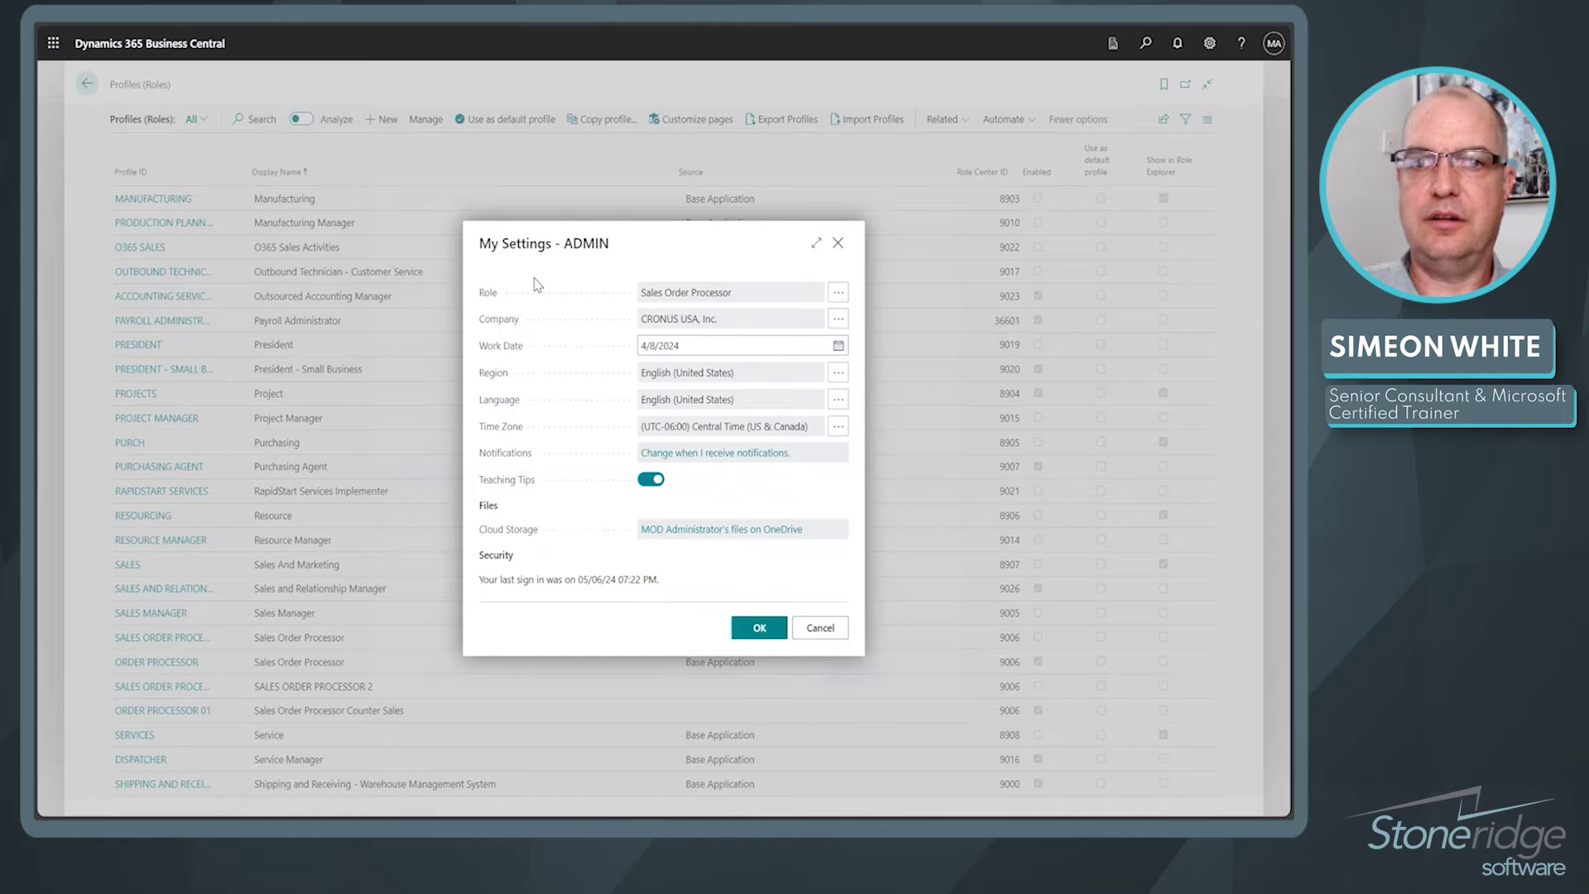
pyautogui.click(838, 243)
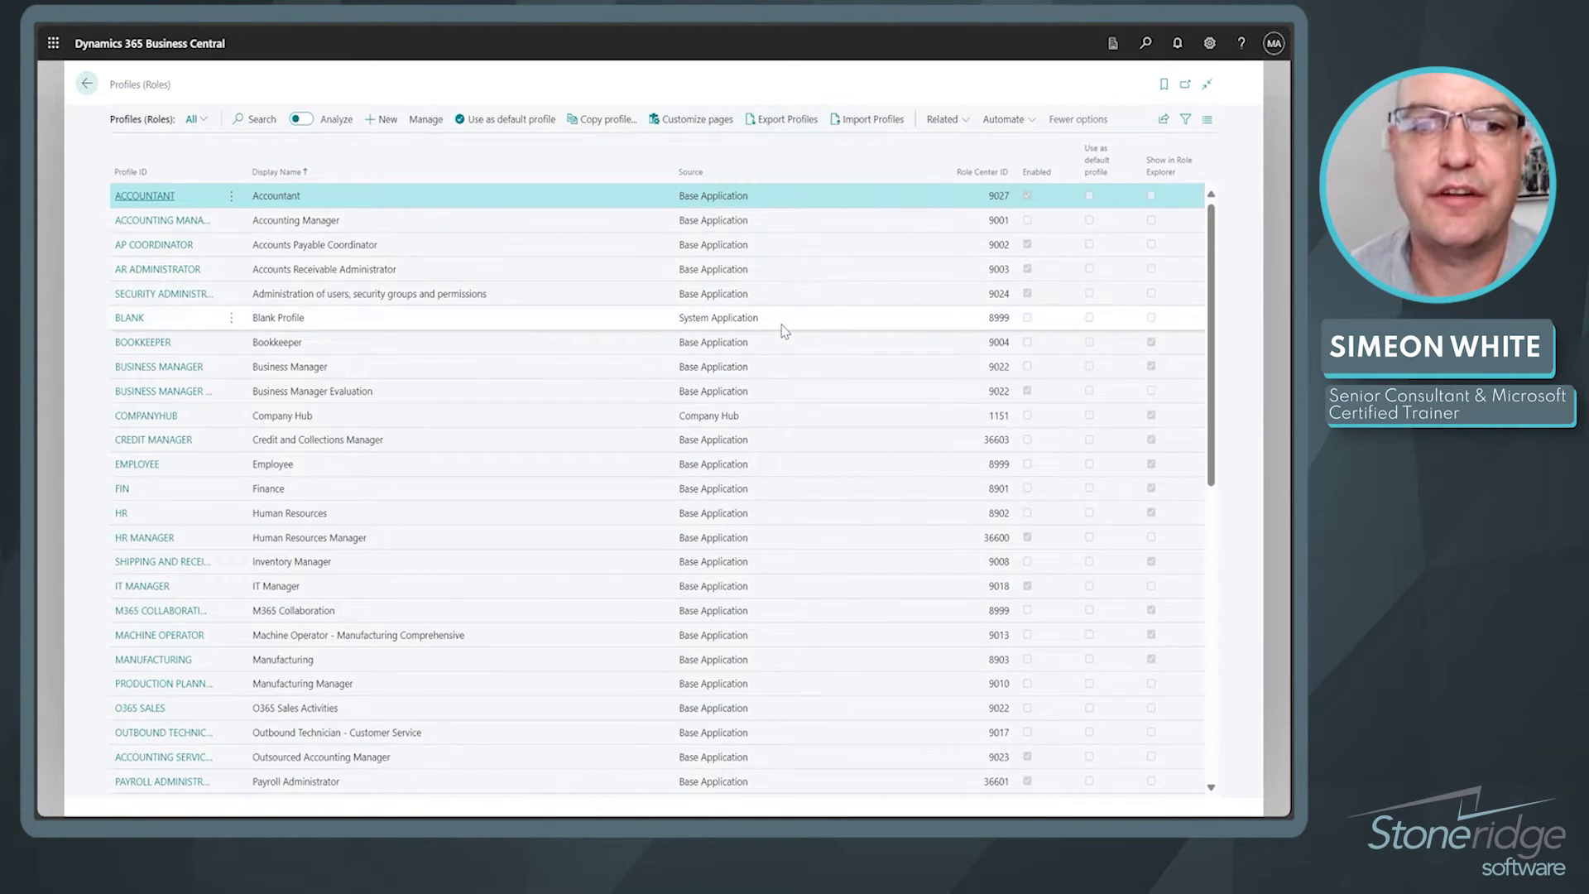
# Step: Start customizing pages for the Sales Order Processor profile that has a blank source
pyautogui.scroll(-3, 761, 513)
pyautogui.scroll(-5, 592, 519)
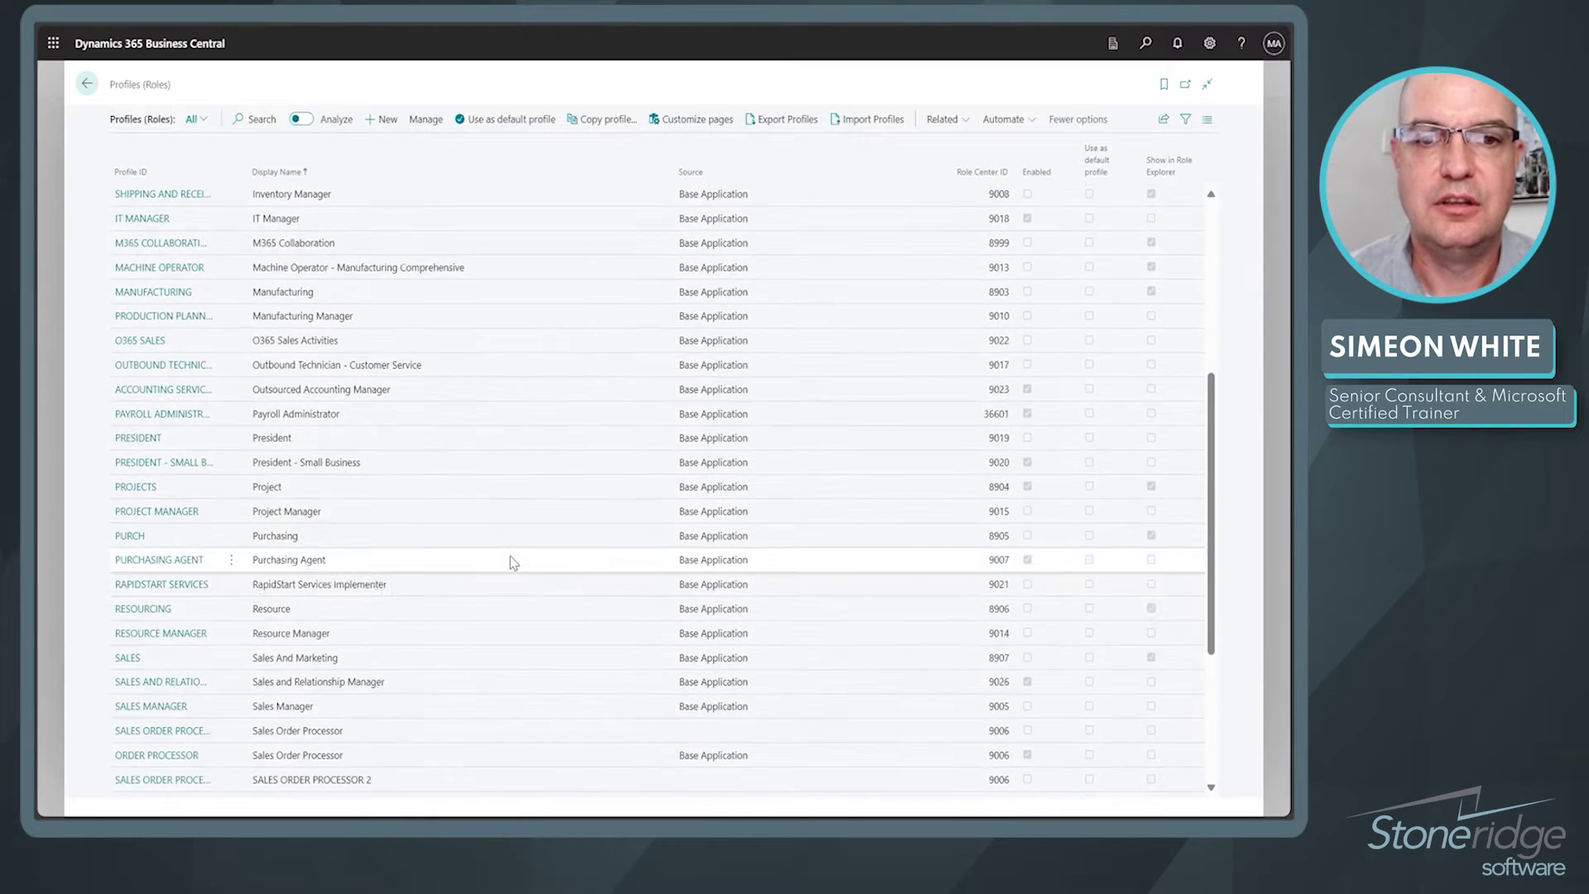
pyautogui.scroll(-2, 478, 615)
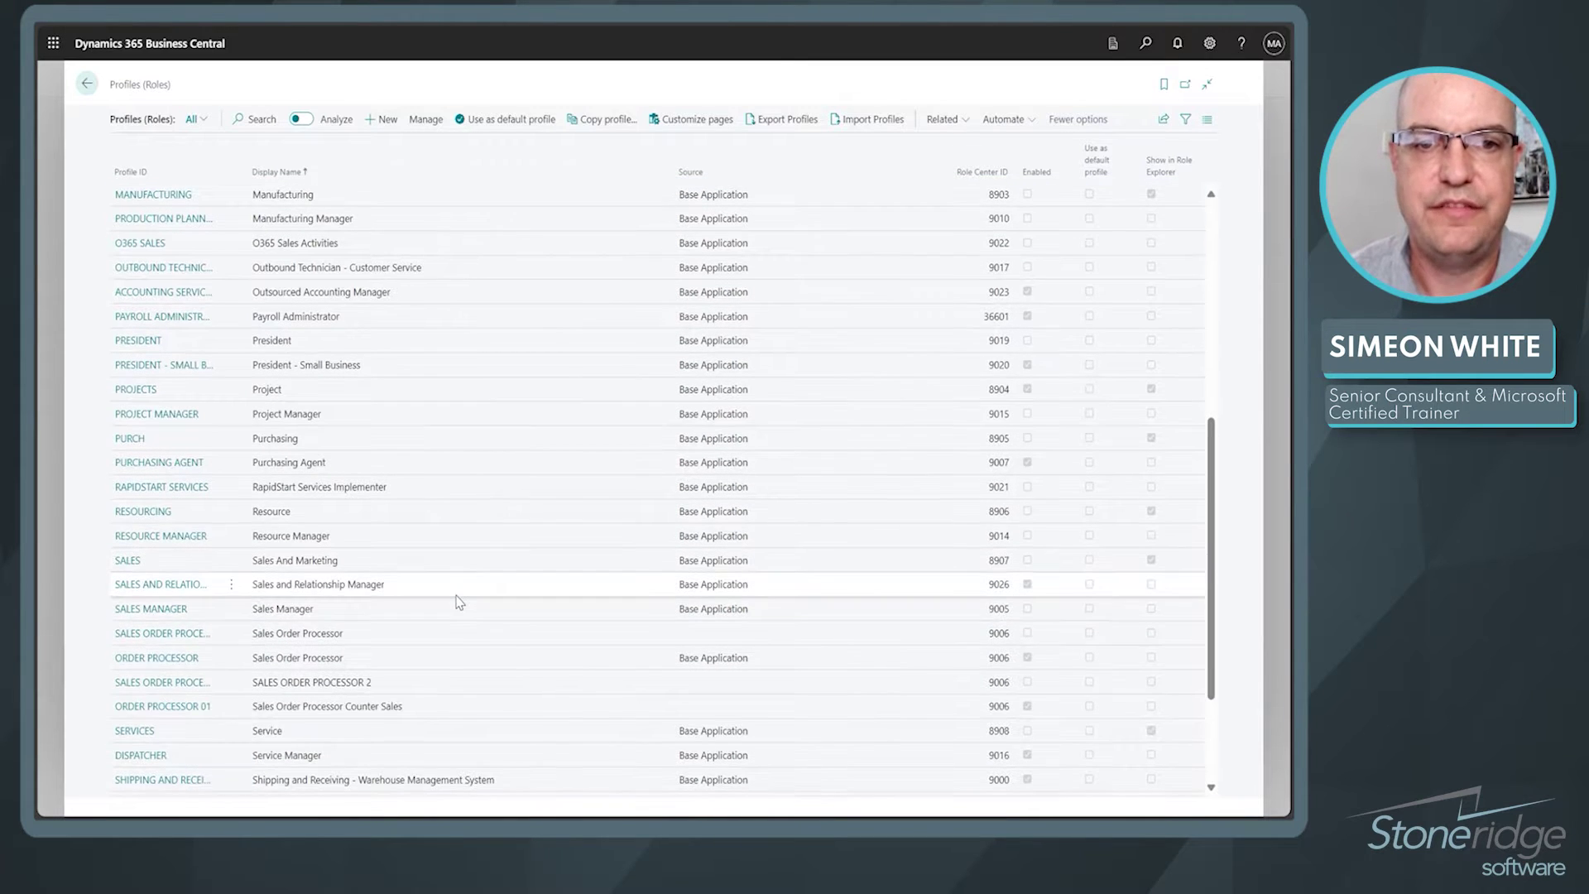
pyautogui.click(490, 545)
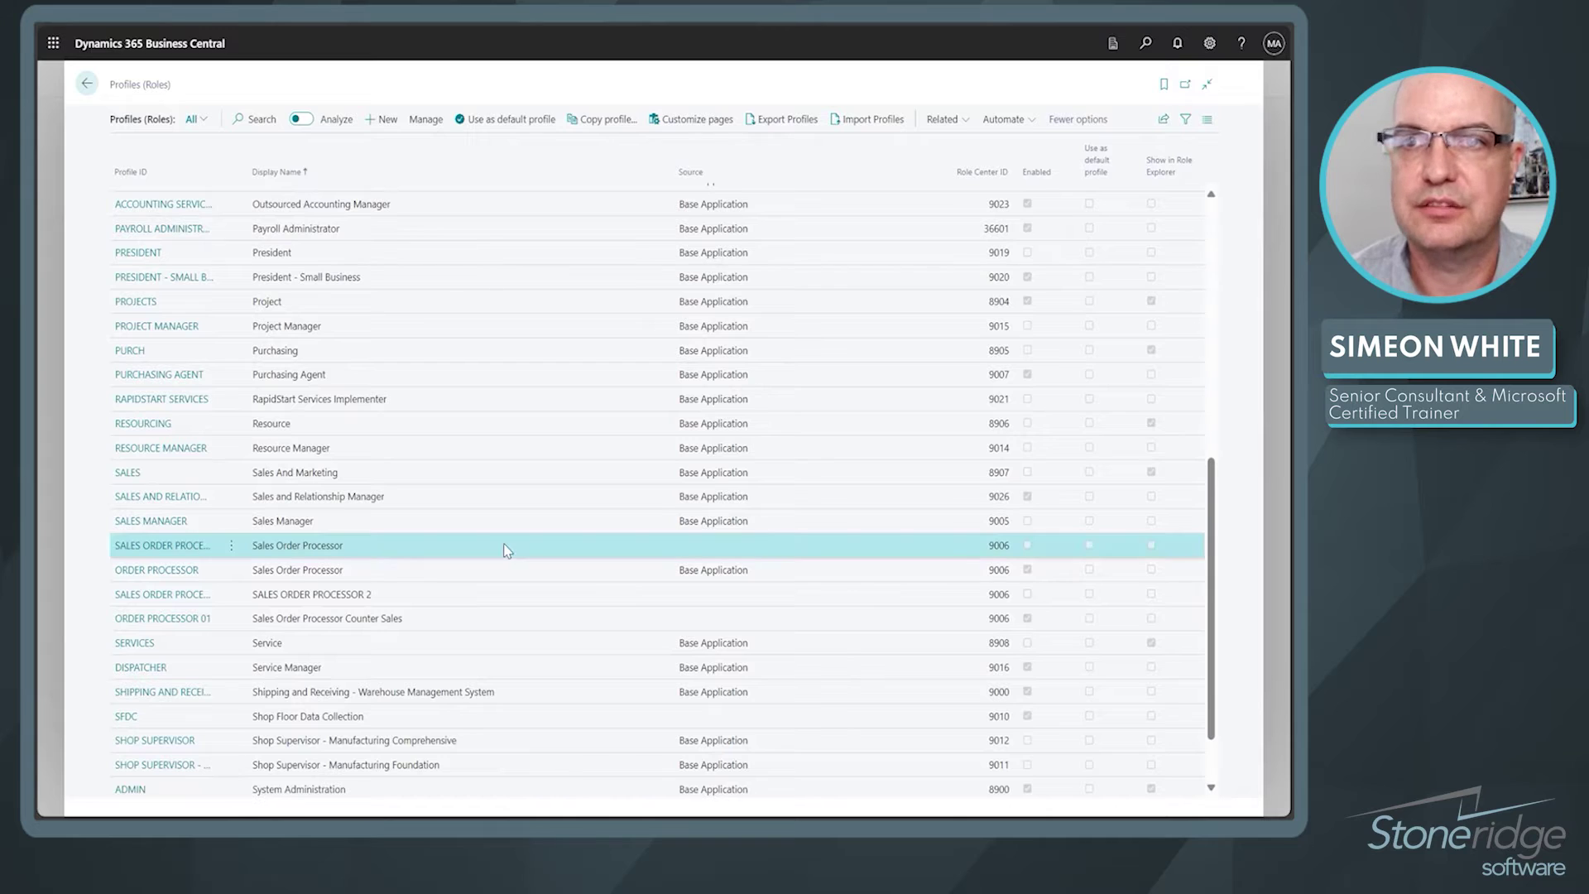
pyautogui.click(700, 126)
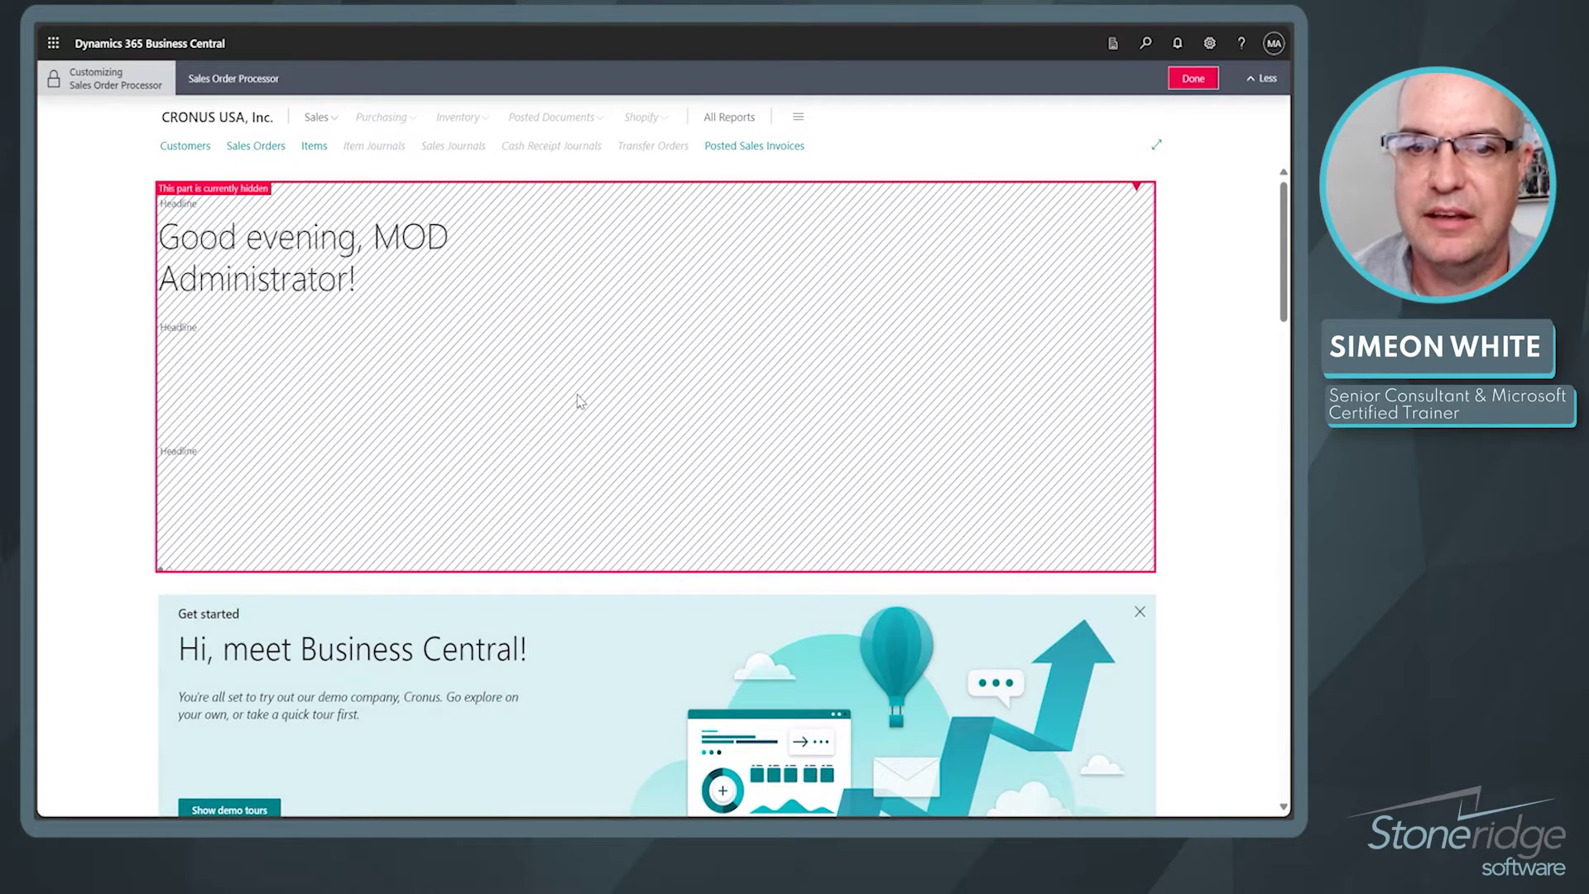
# Step: Unlock the Sales Order Processor page for customization, reloading it without the personalization changes
pyautogui.scroll(-5, 612, 403)
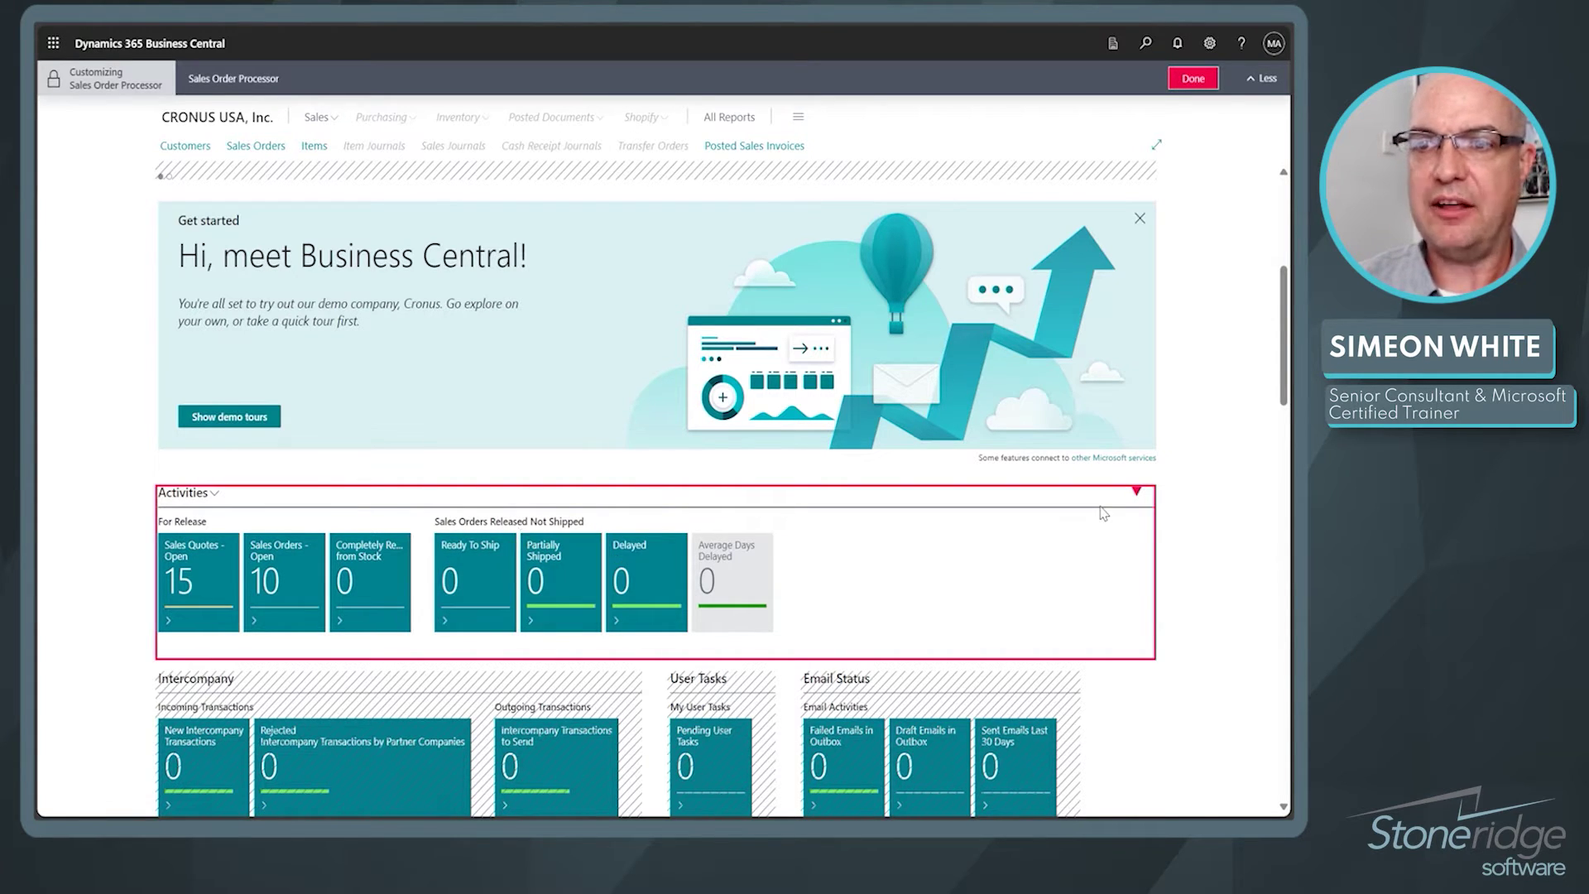
pyautogui.click(1138, 493)
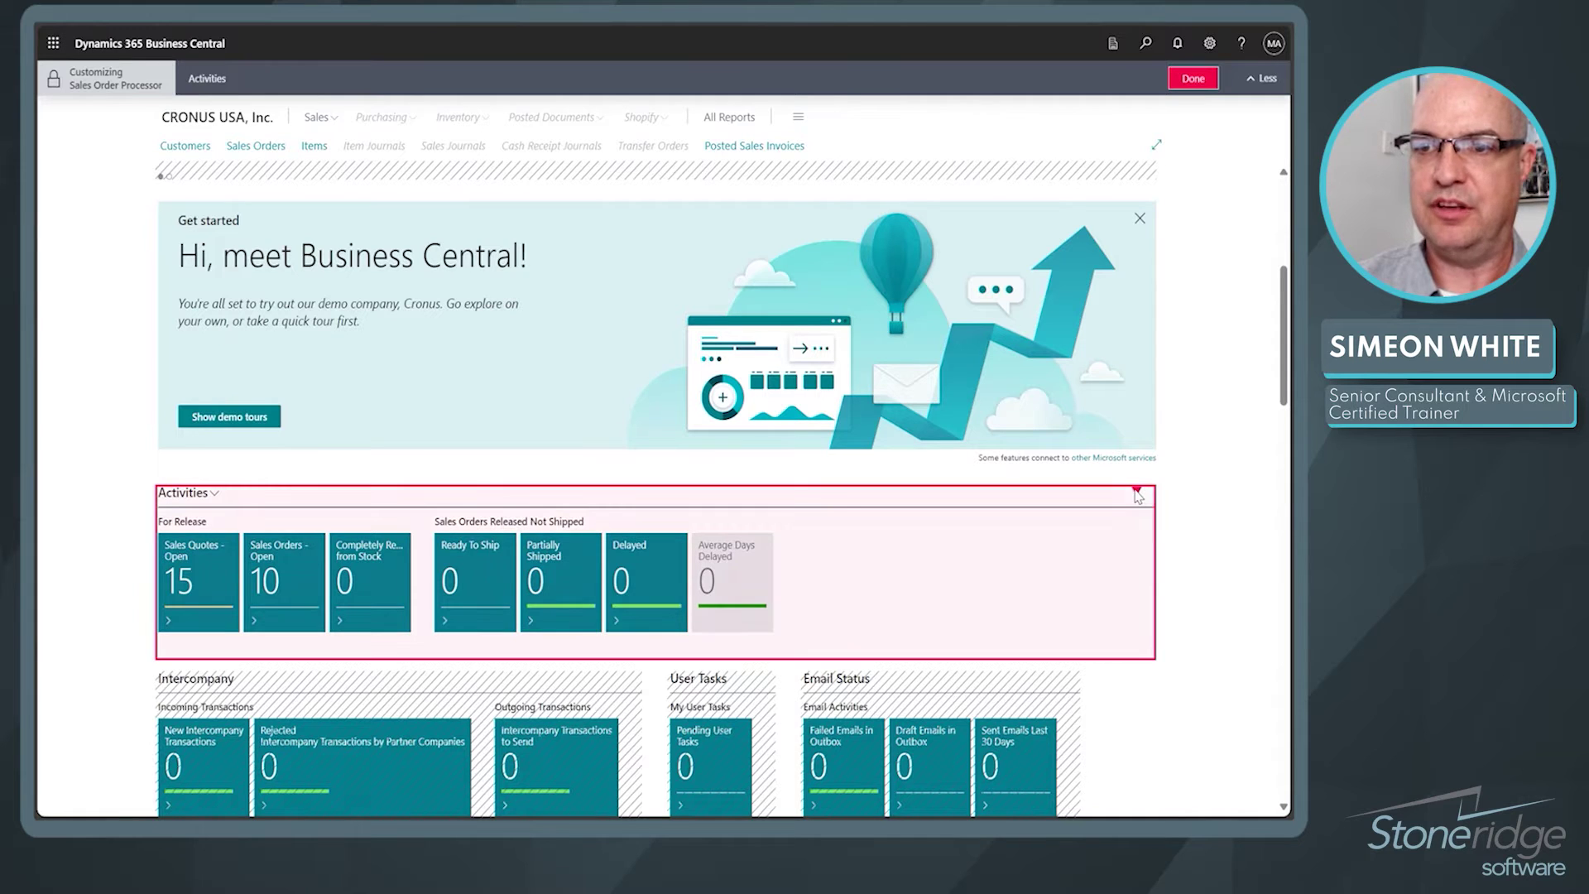
pyautogui.click(1156, 537)
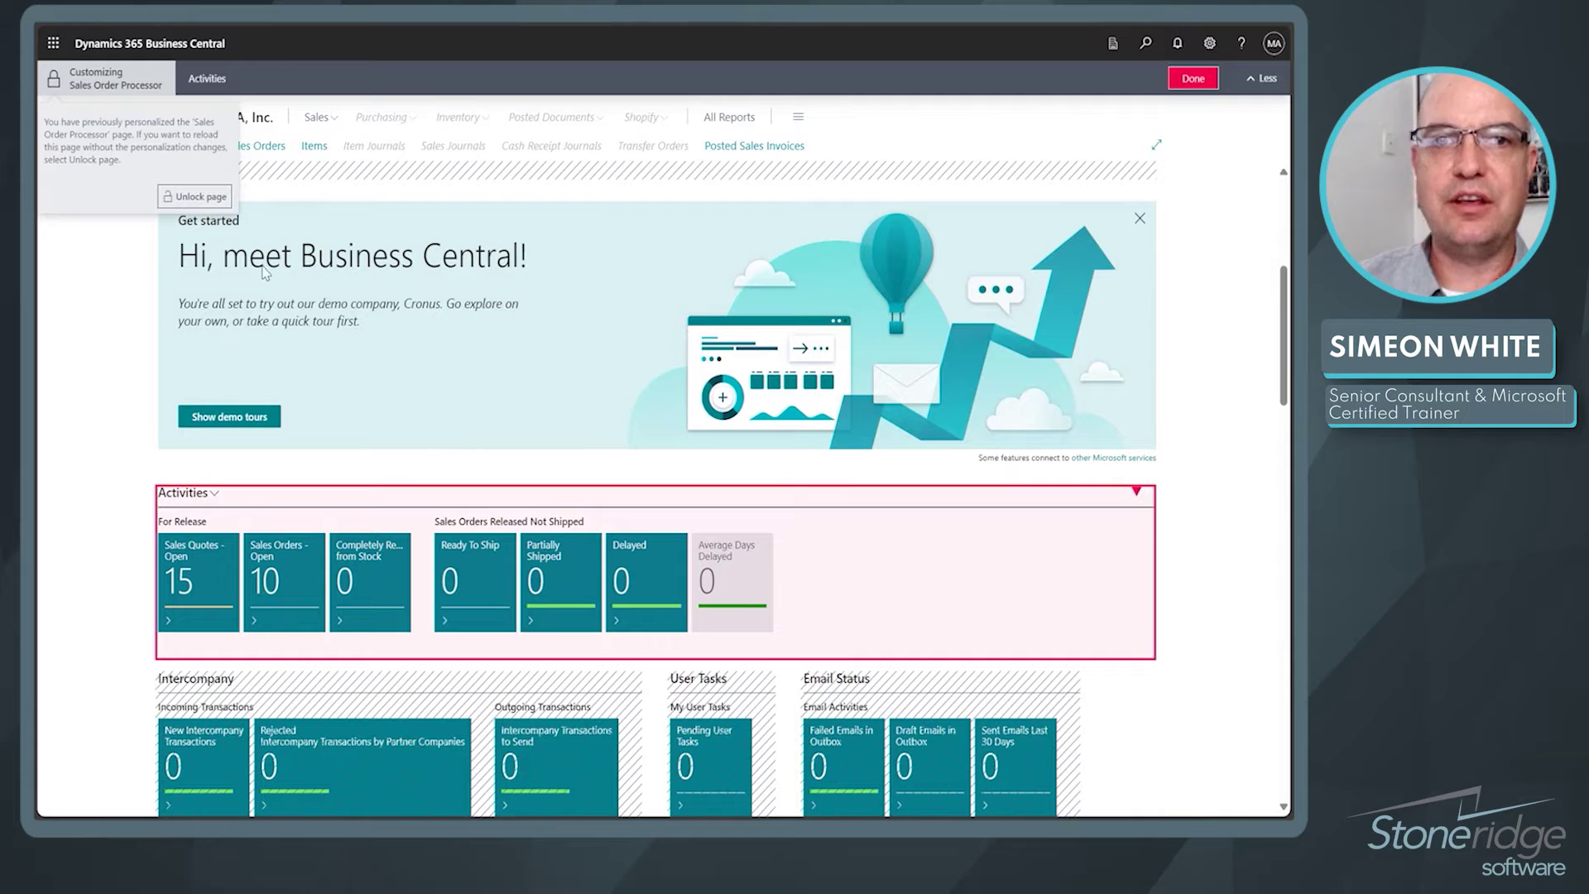
pyautogui.click(195, 197)
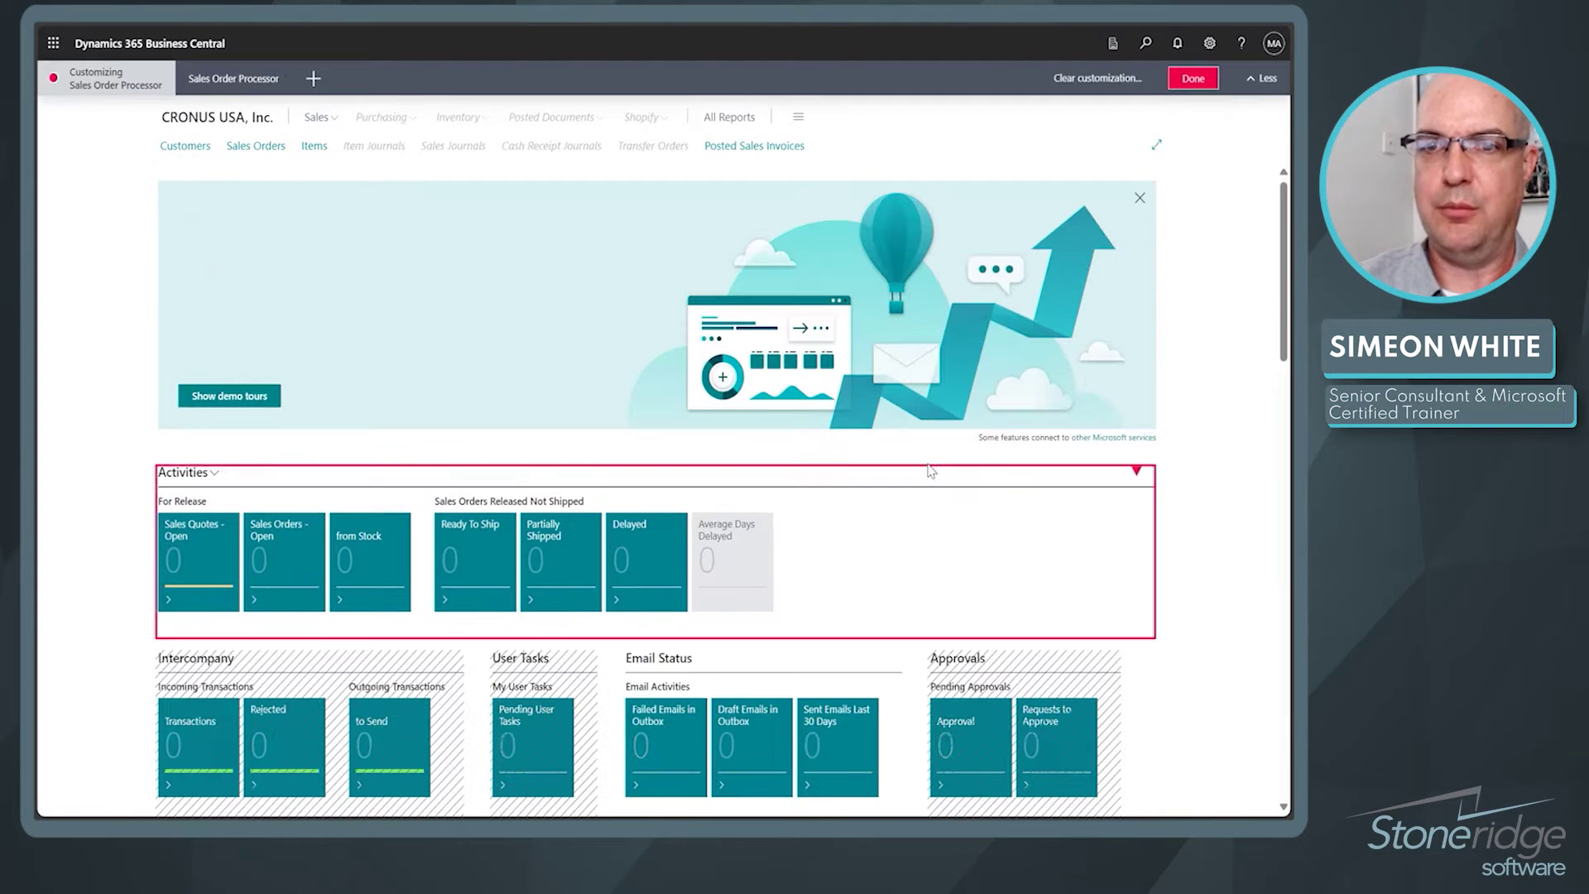
# Step: Open the Sales Orders list from the profile's home page, and open an Adatum Corporation sales order with lines
pyautogui.click(246, 147)
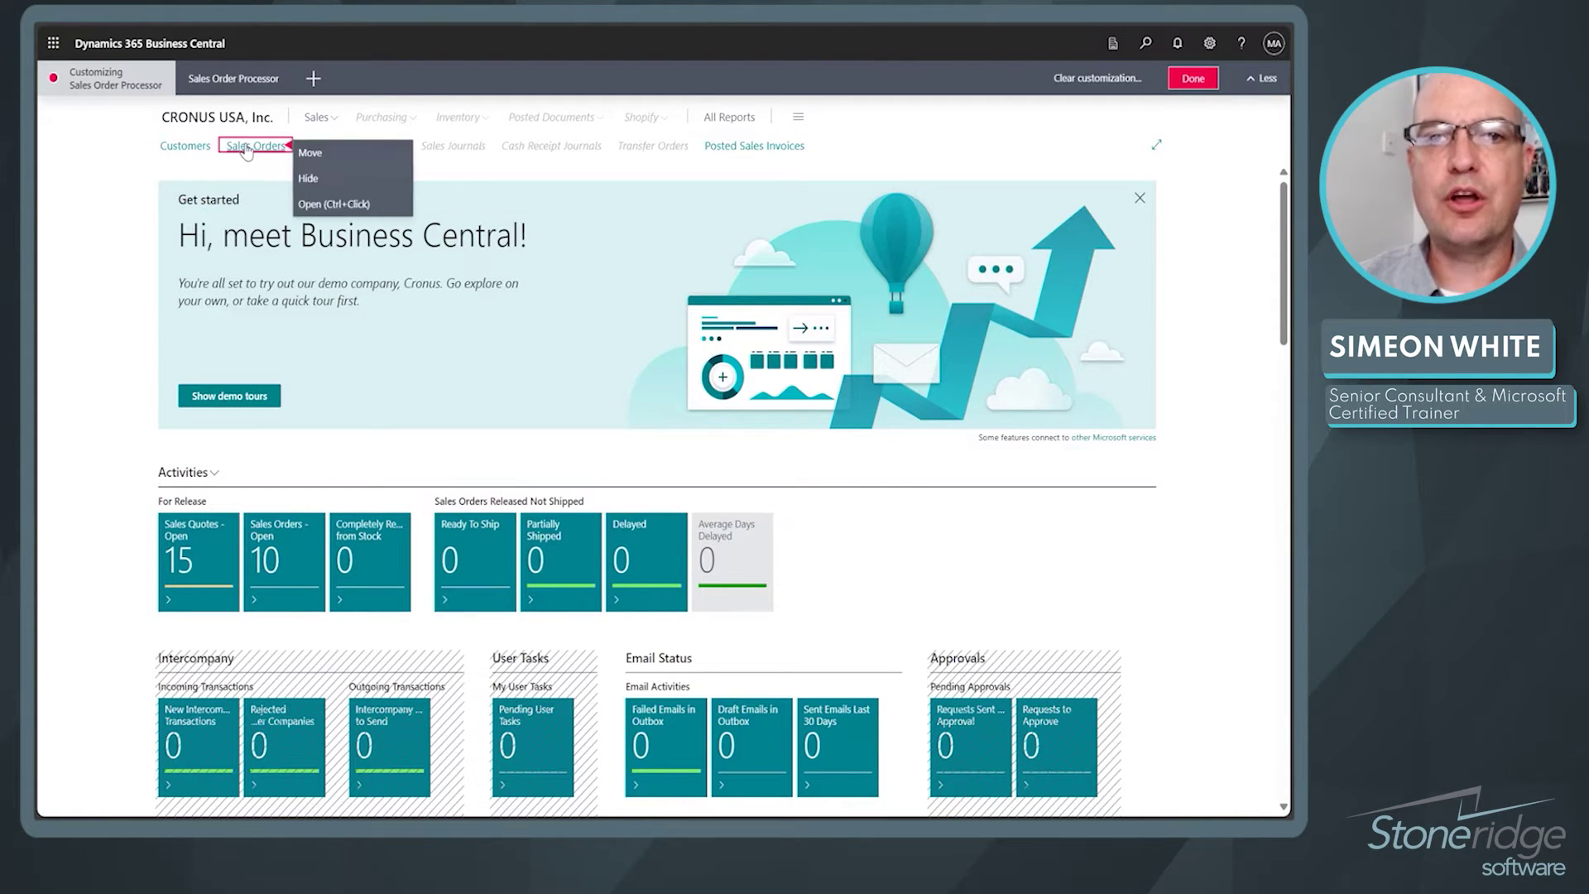
pyautogui.click(335, 205)
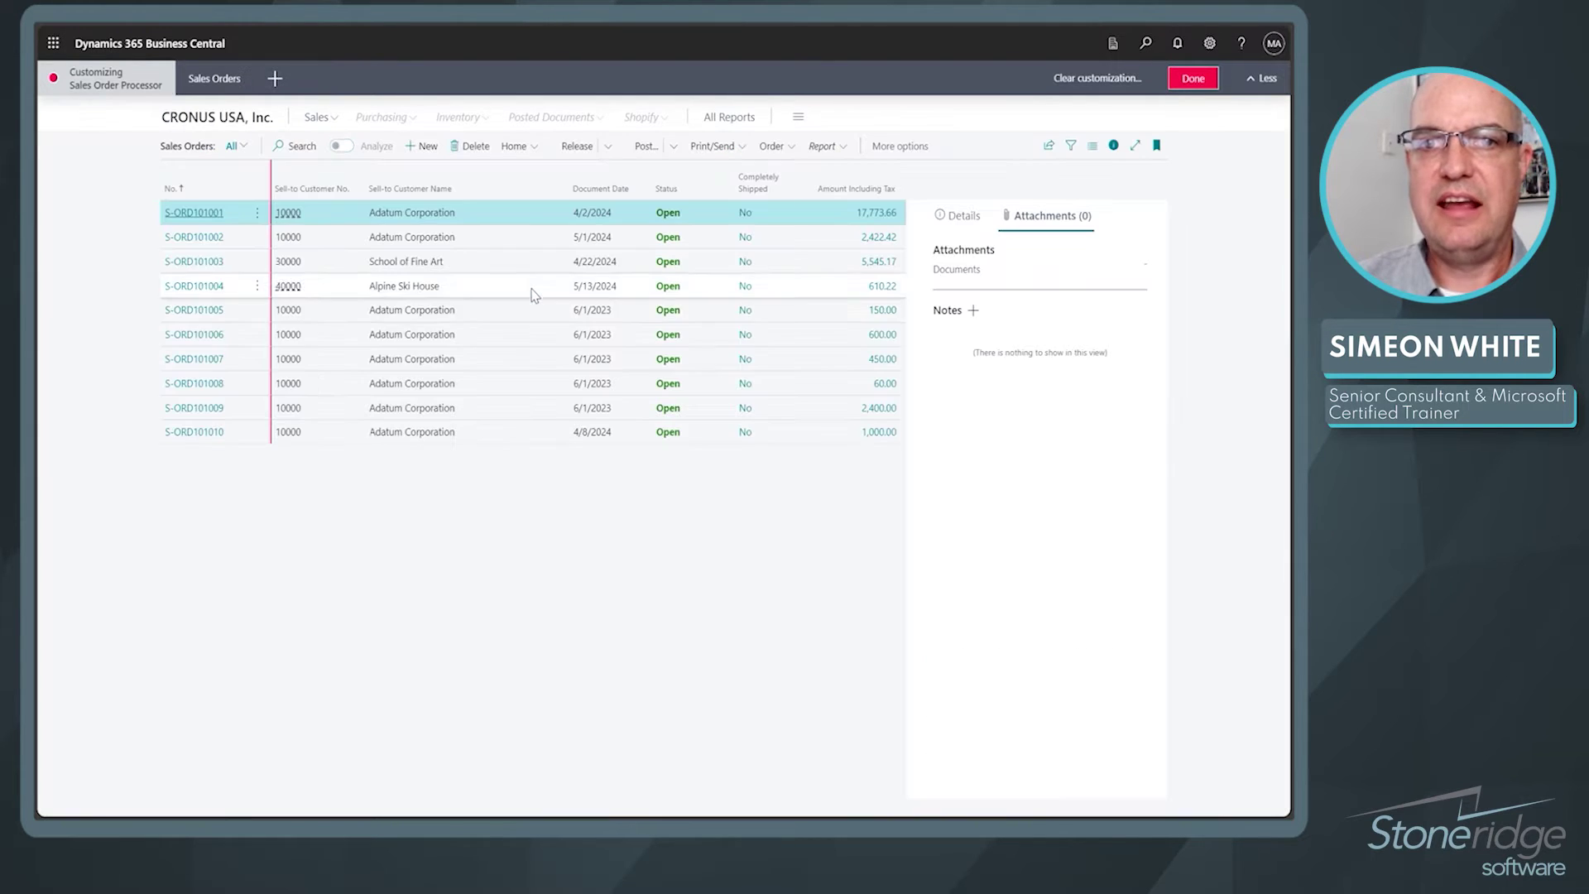
pyautogui.click(194, 334)
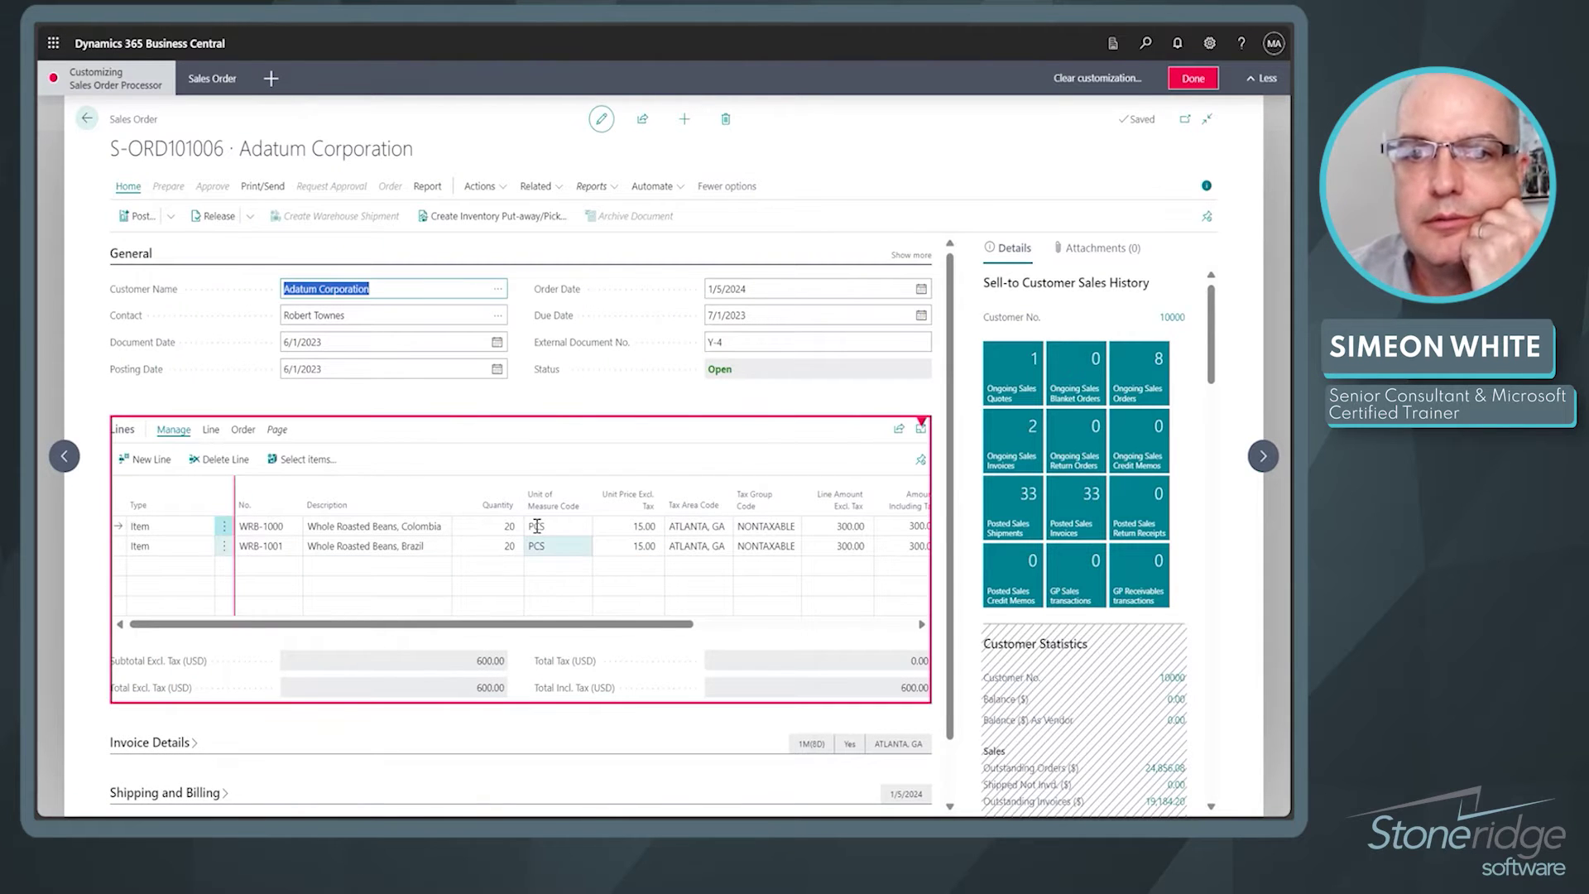
# Step: In the sales order lines, hide the Unit of Measure Code column and move Unit Price Excl. Tax before Quantity
pyautogui.click(590, 488)
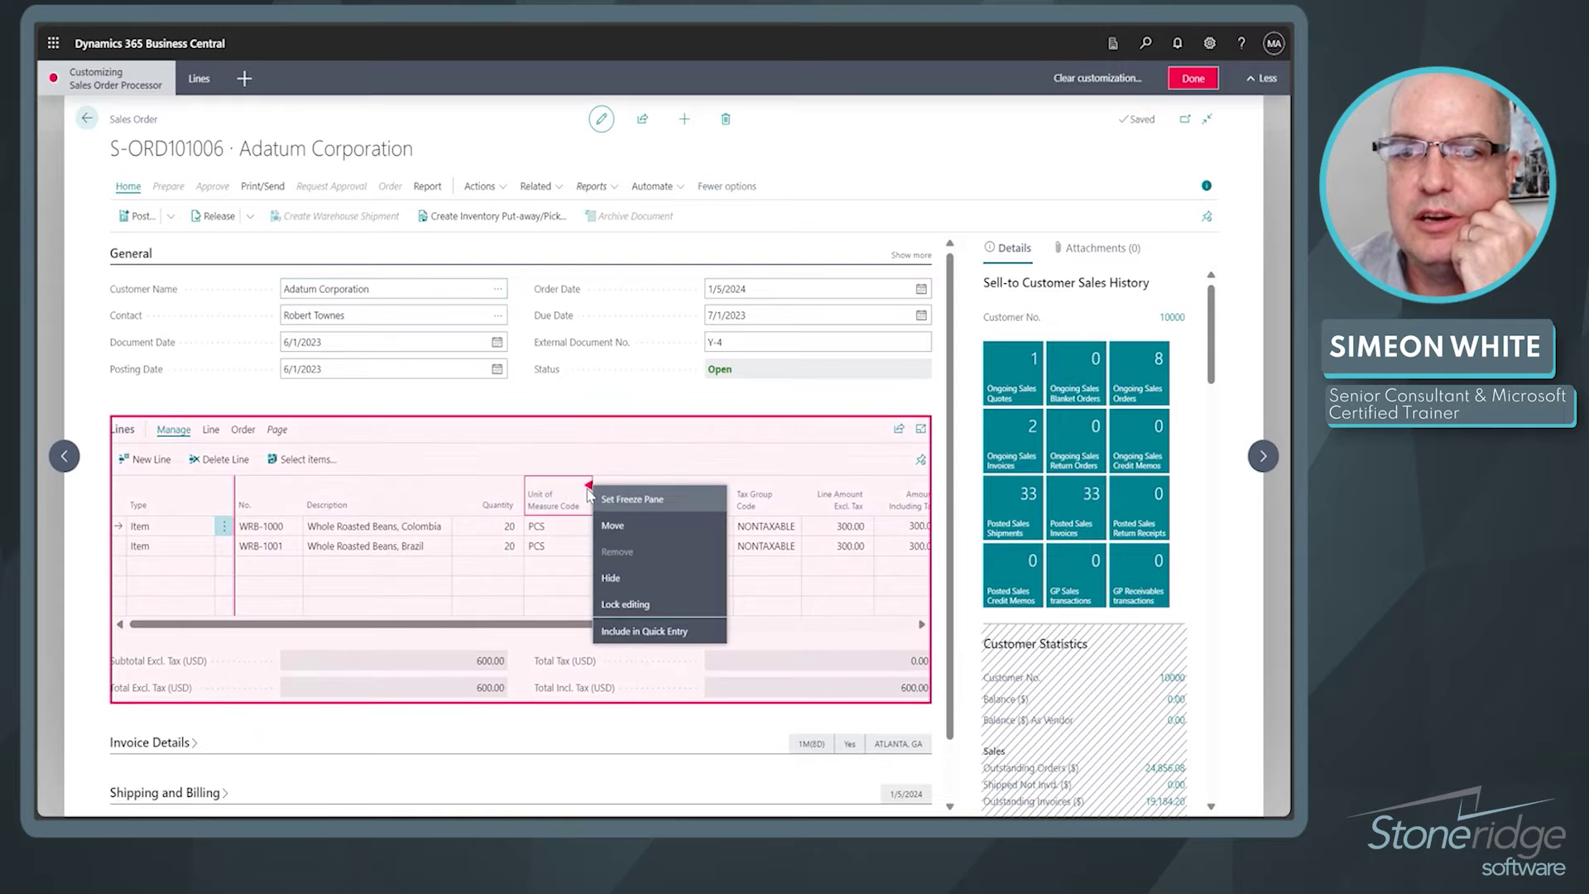
pyautogui.click(643, 583)
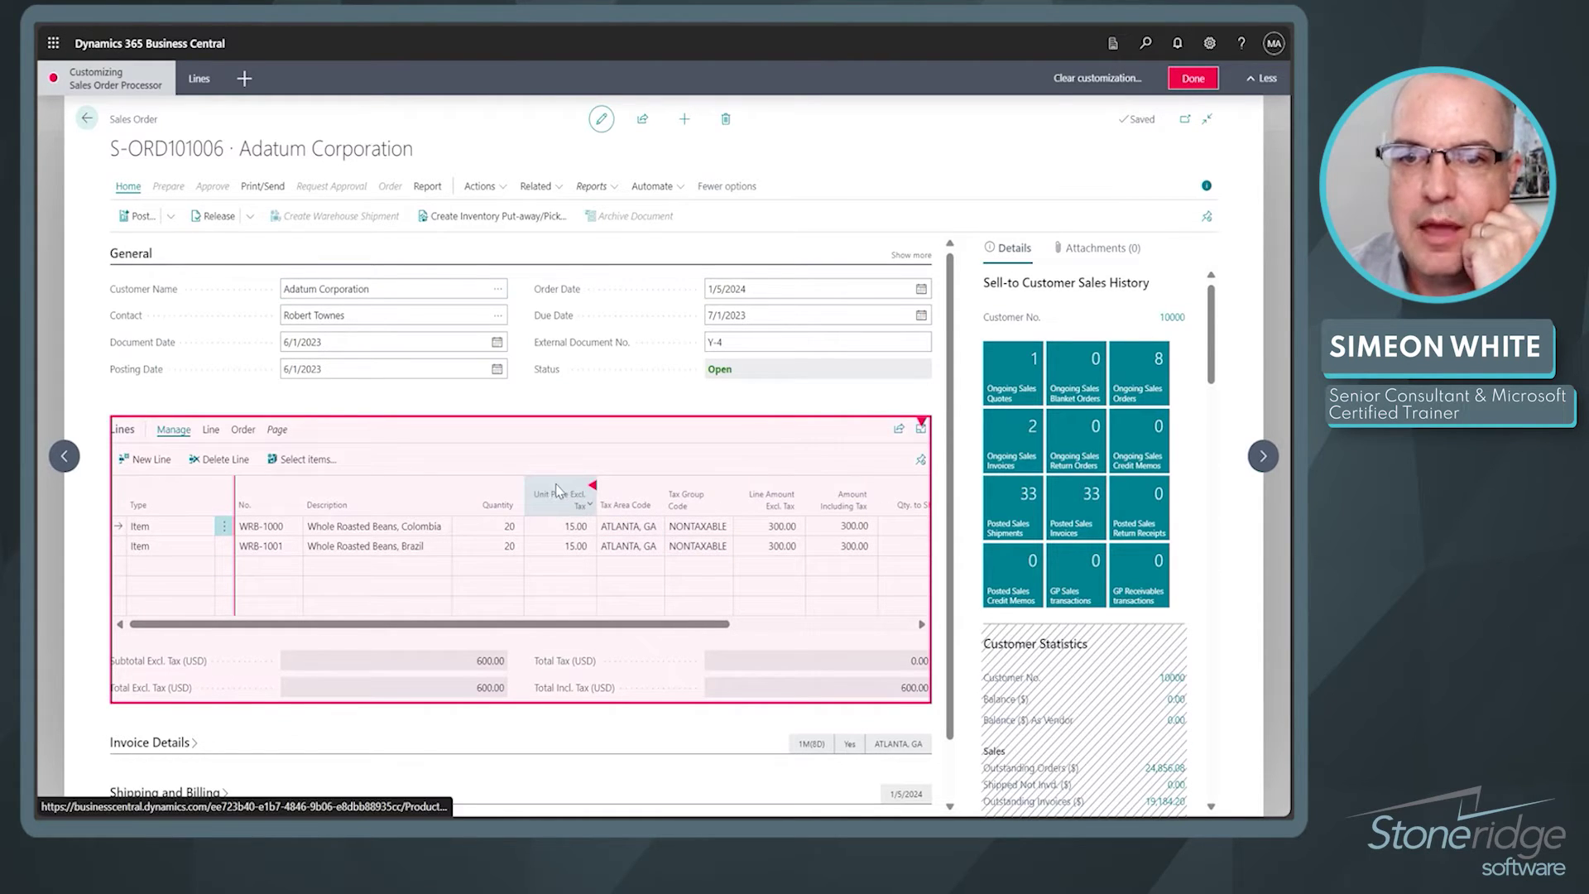
pyautogui.moveTo(556, 490)
pyautogui.mouseDown()
pyautogui.moveTo(496, 499)
pyautogui.moveTo(607, 517)
pyautogui.mouseUp()
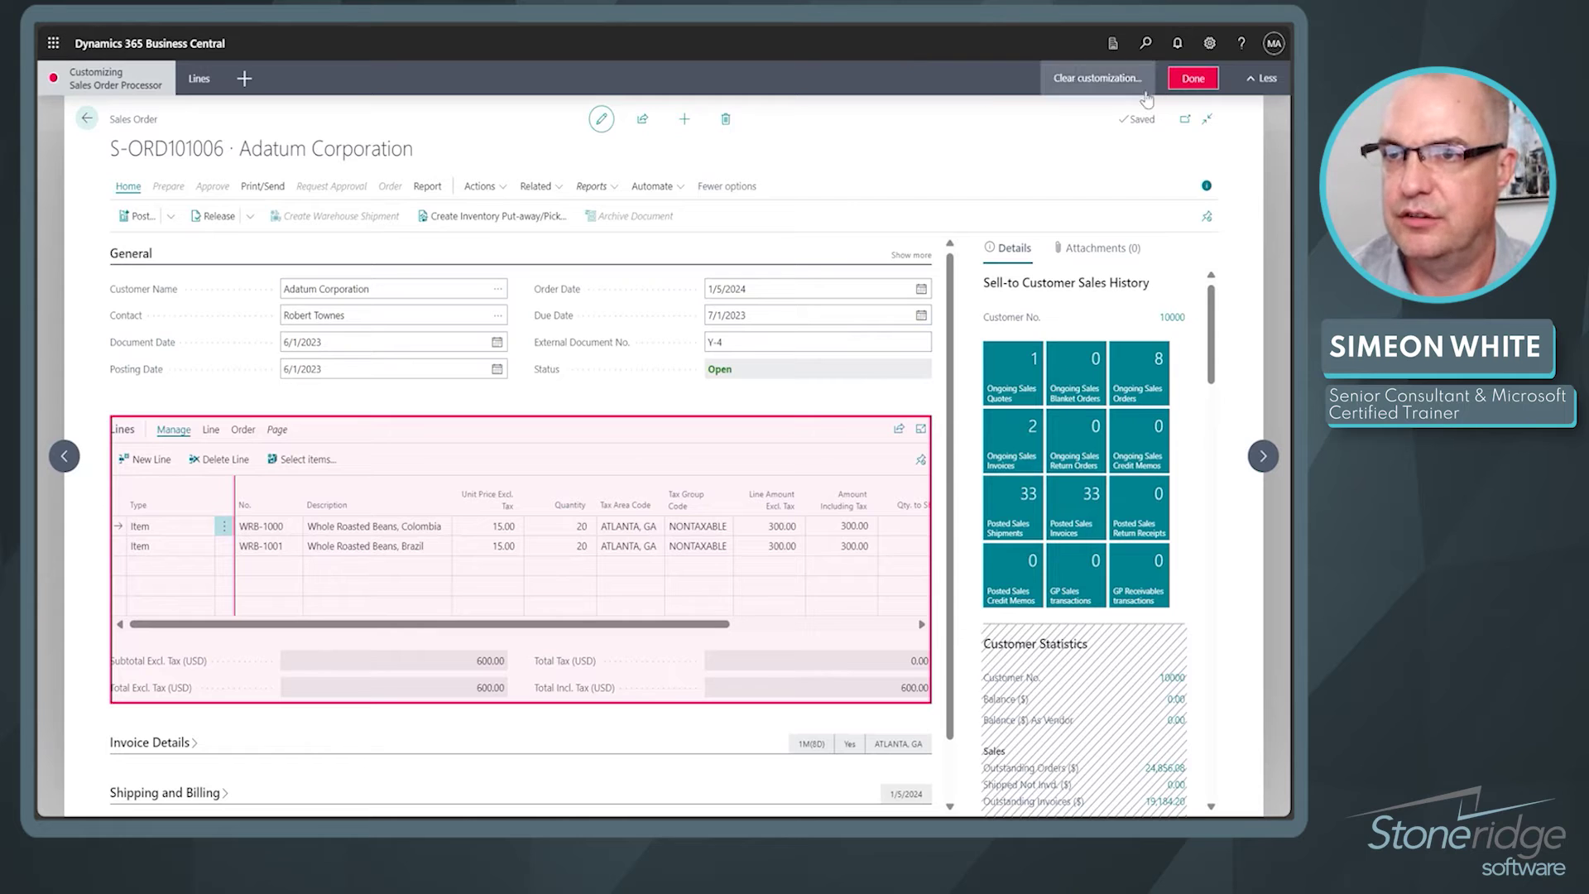
# Step: Finish the Sales Order Processor customization and close its browser tab to return to the Profiles (Roles) list
pyautogui.click(1193, 80)
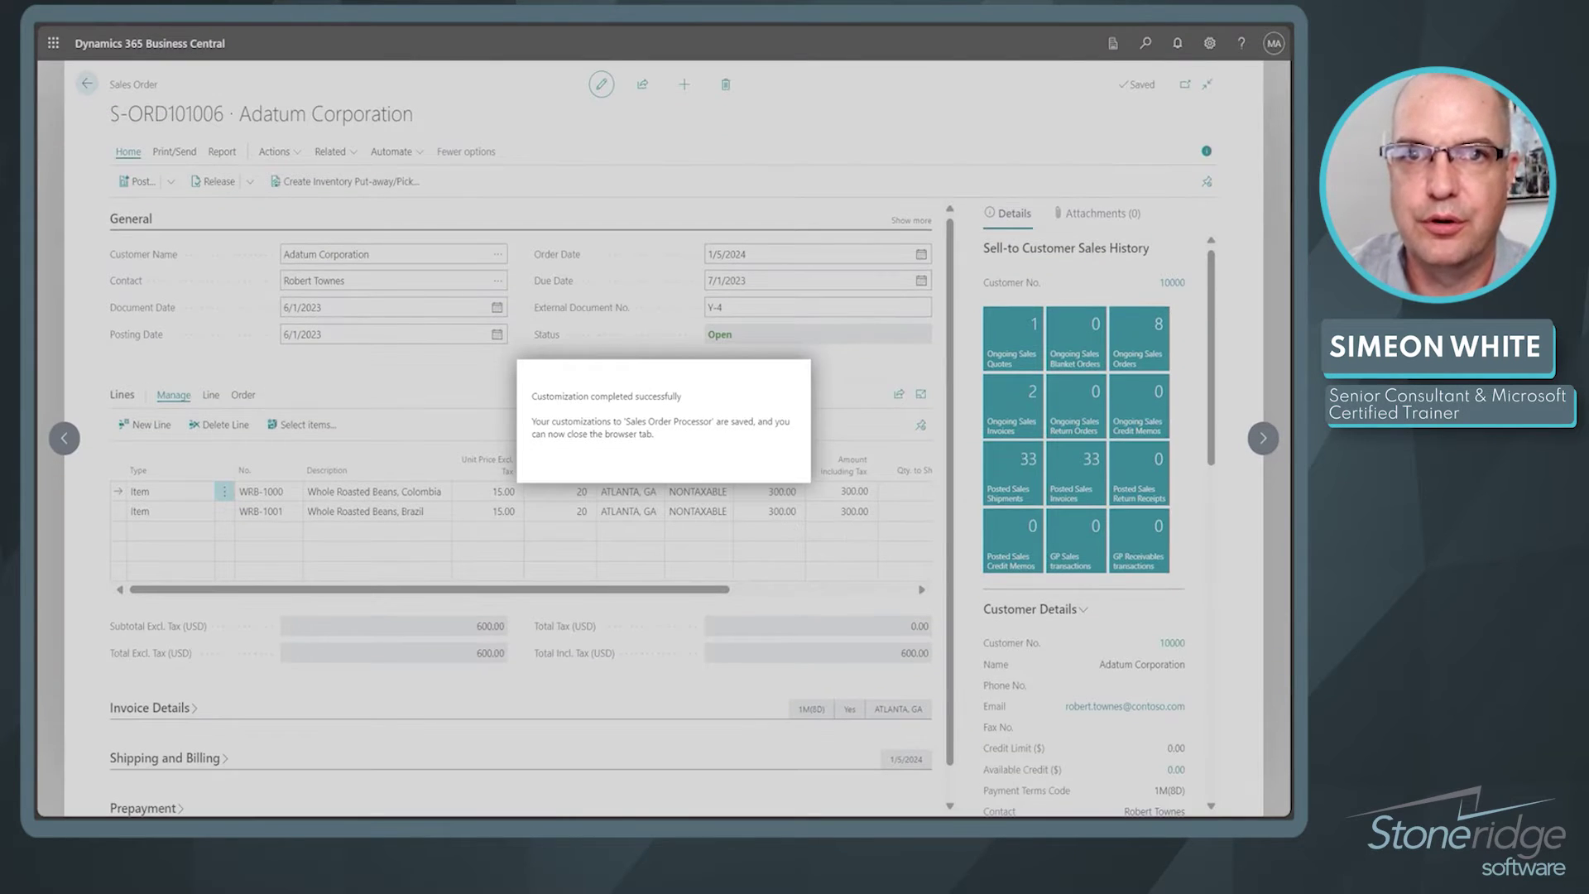
pyautogui.hotkey('ctrl', 'w')
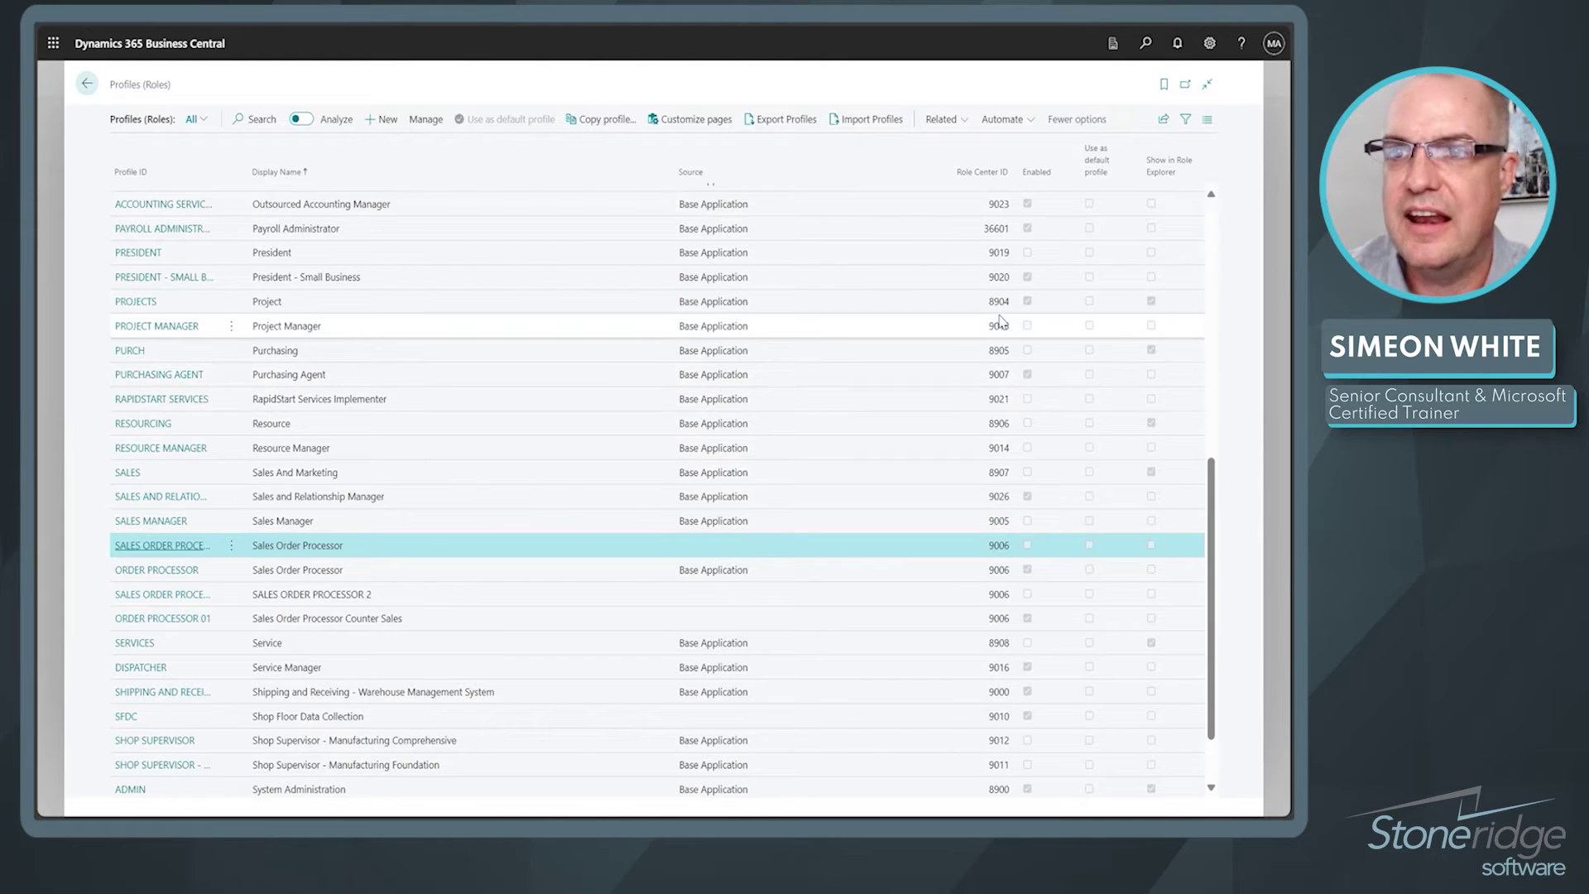
pyautogui.scroll(3, 958, 284)
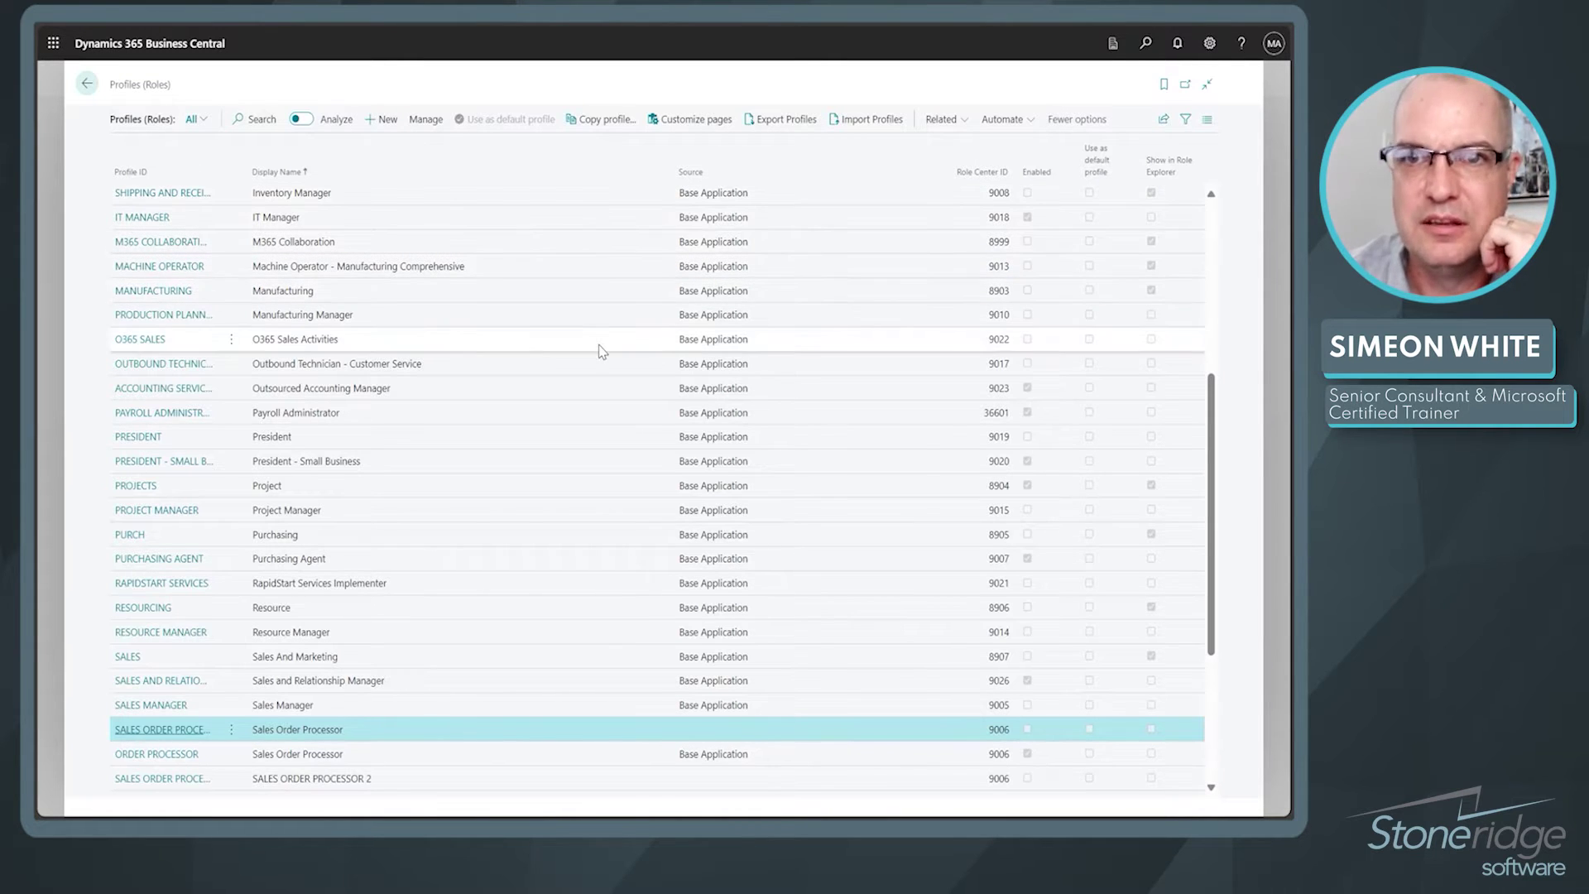
# Step: Search for "user sett", review the role assigned to each user in User Settings, and close that page
pyautogui.click(1146, 45)
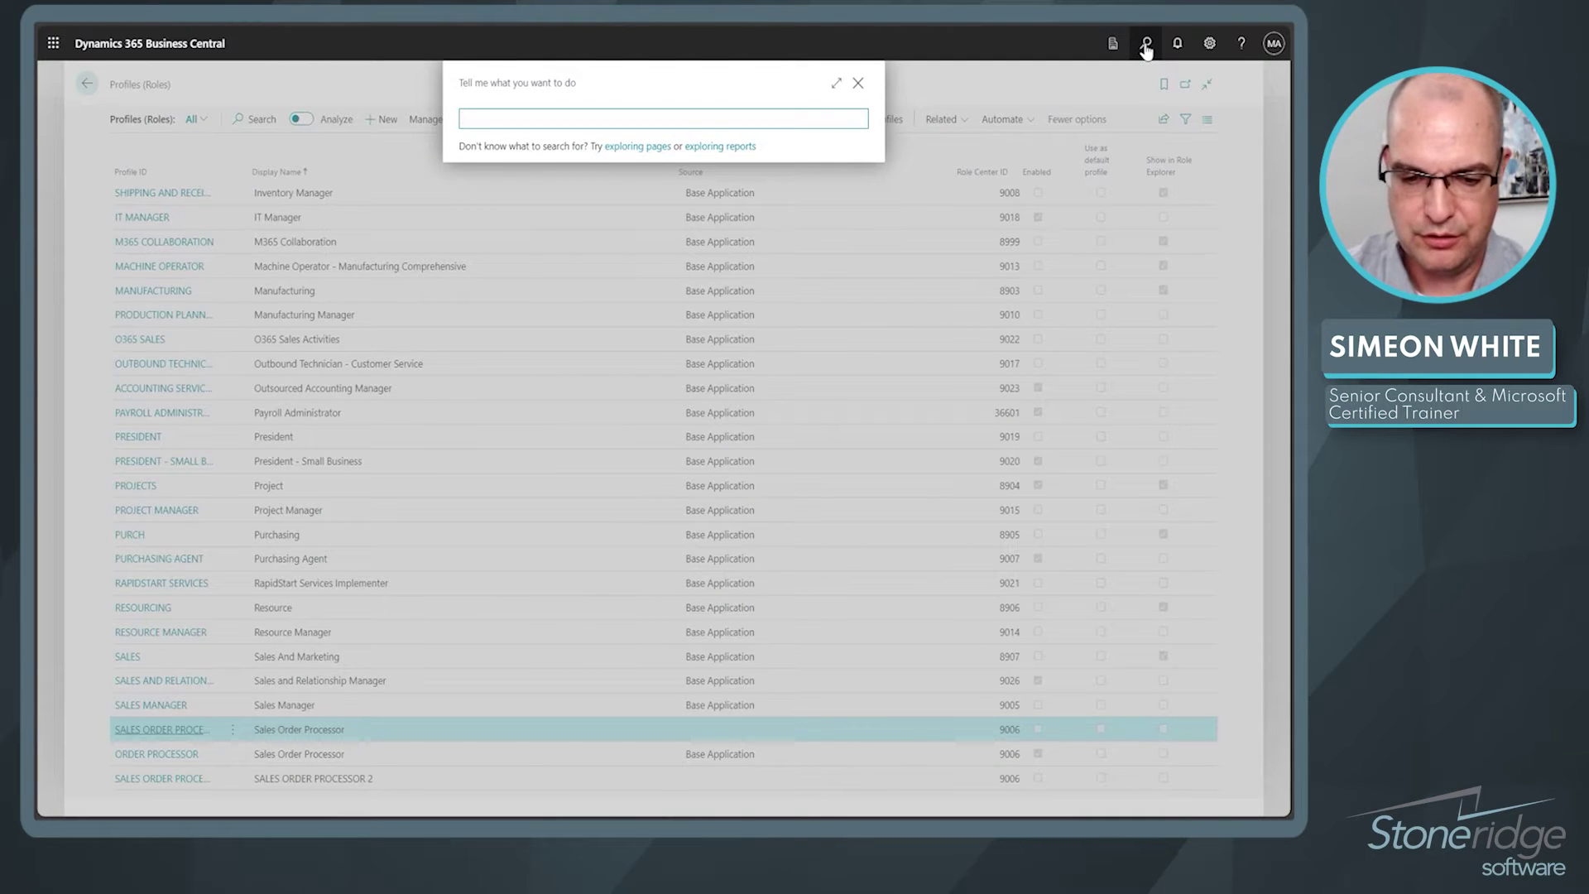
pyautogui.write('user sett')
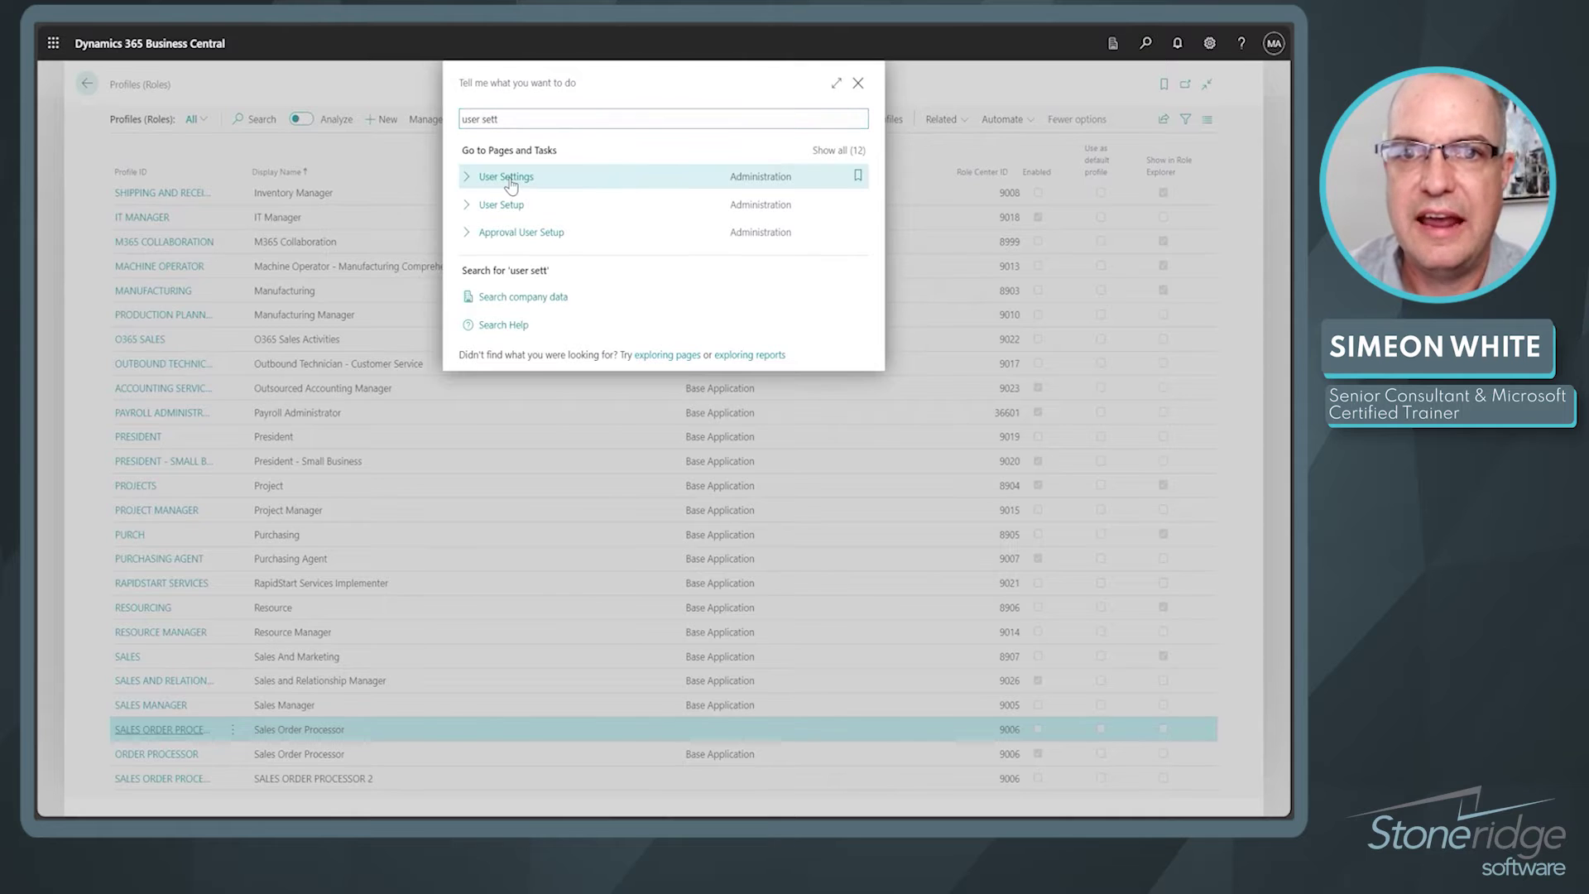
pyautogui.click(509, 177)
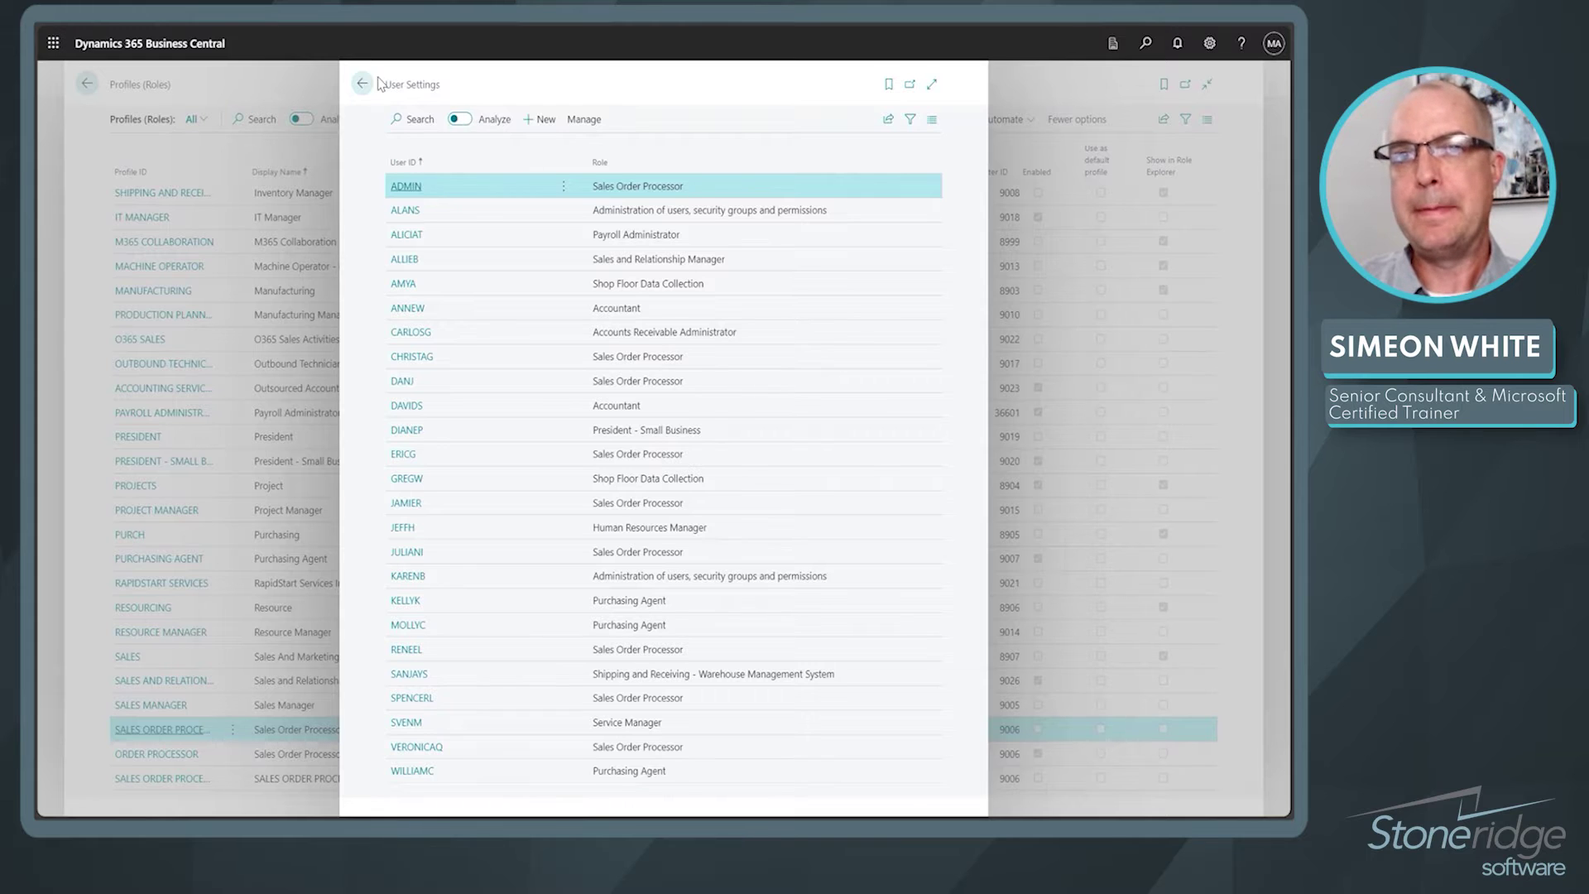
pyautogui.press('Escape')
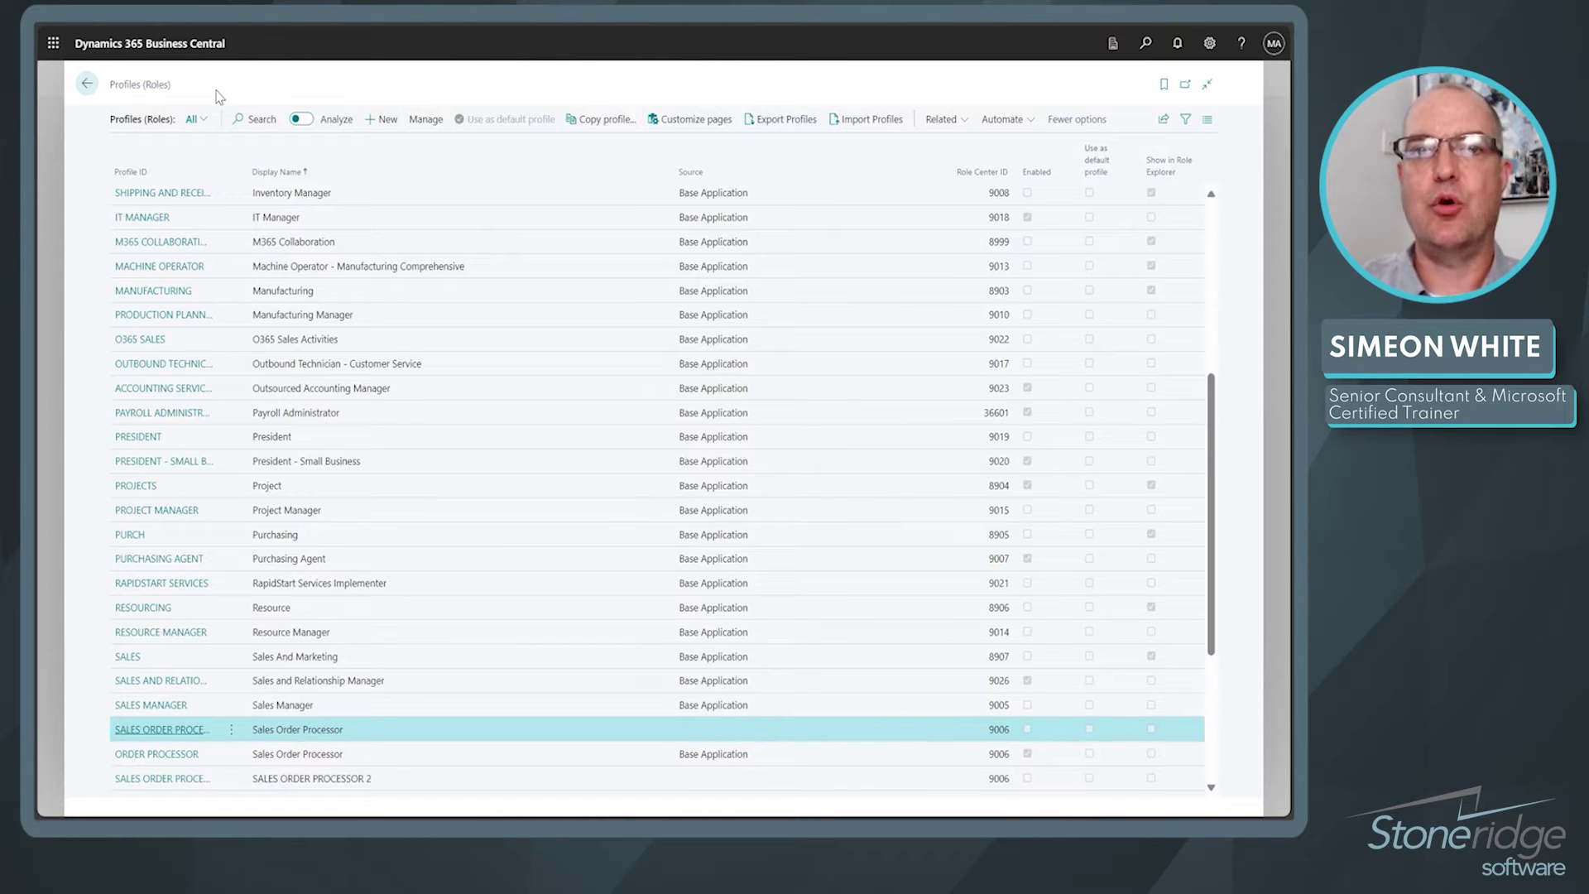
# Step: Leave the Profiles (Roles) list for the home page, and put away the Excel role list and the User Settings page
pyautogui.click(90, 86)
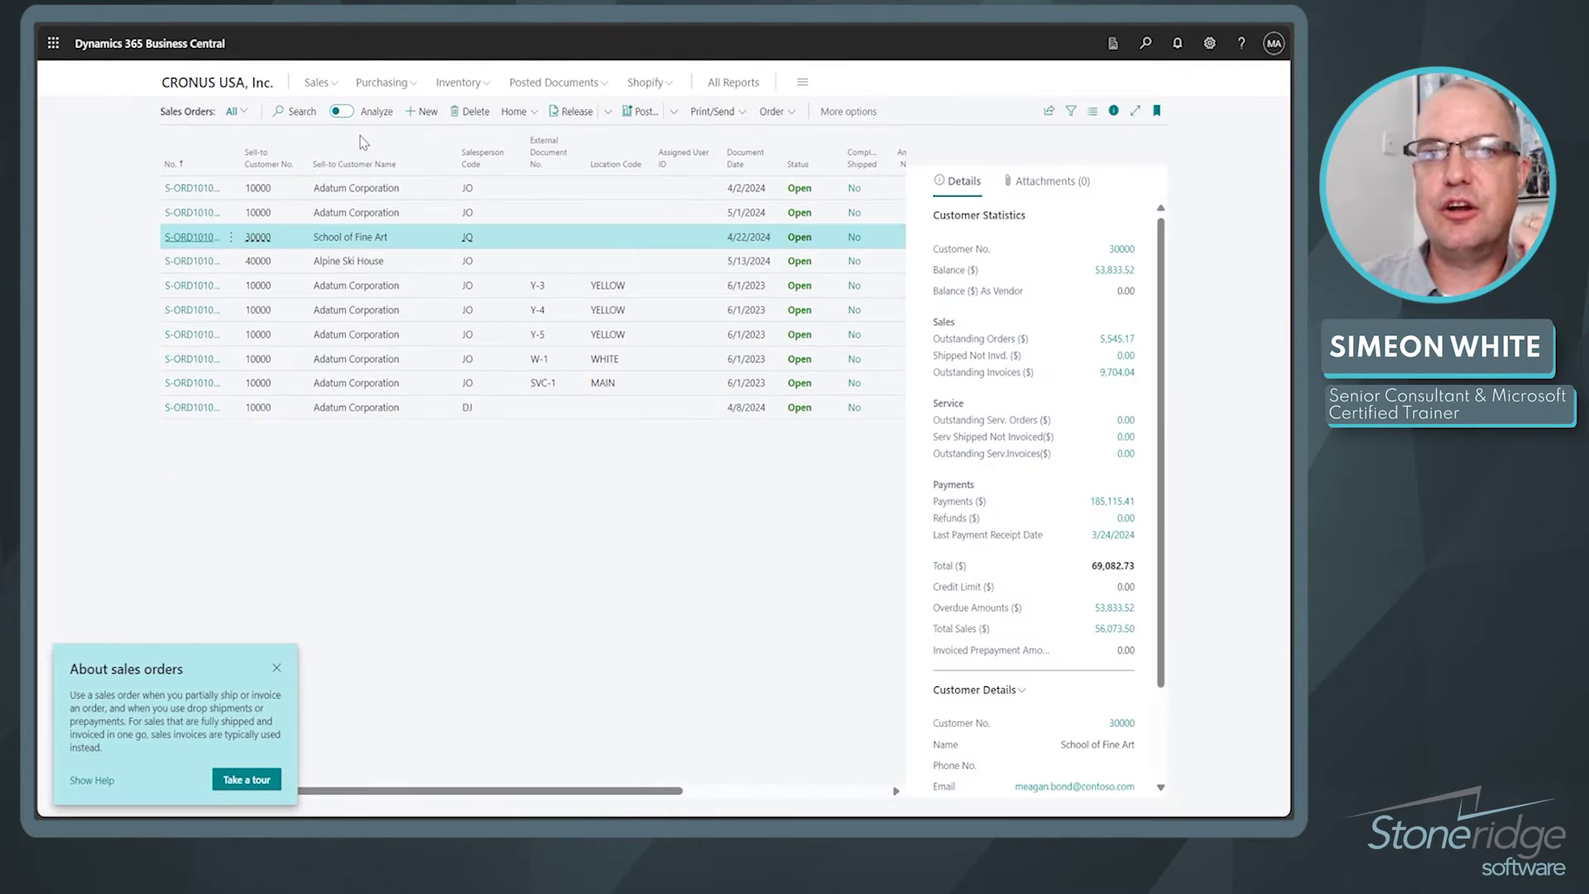
pyautogui.click(212, 86)
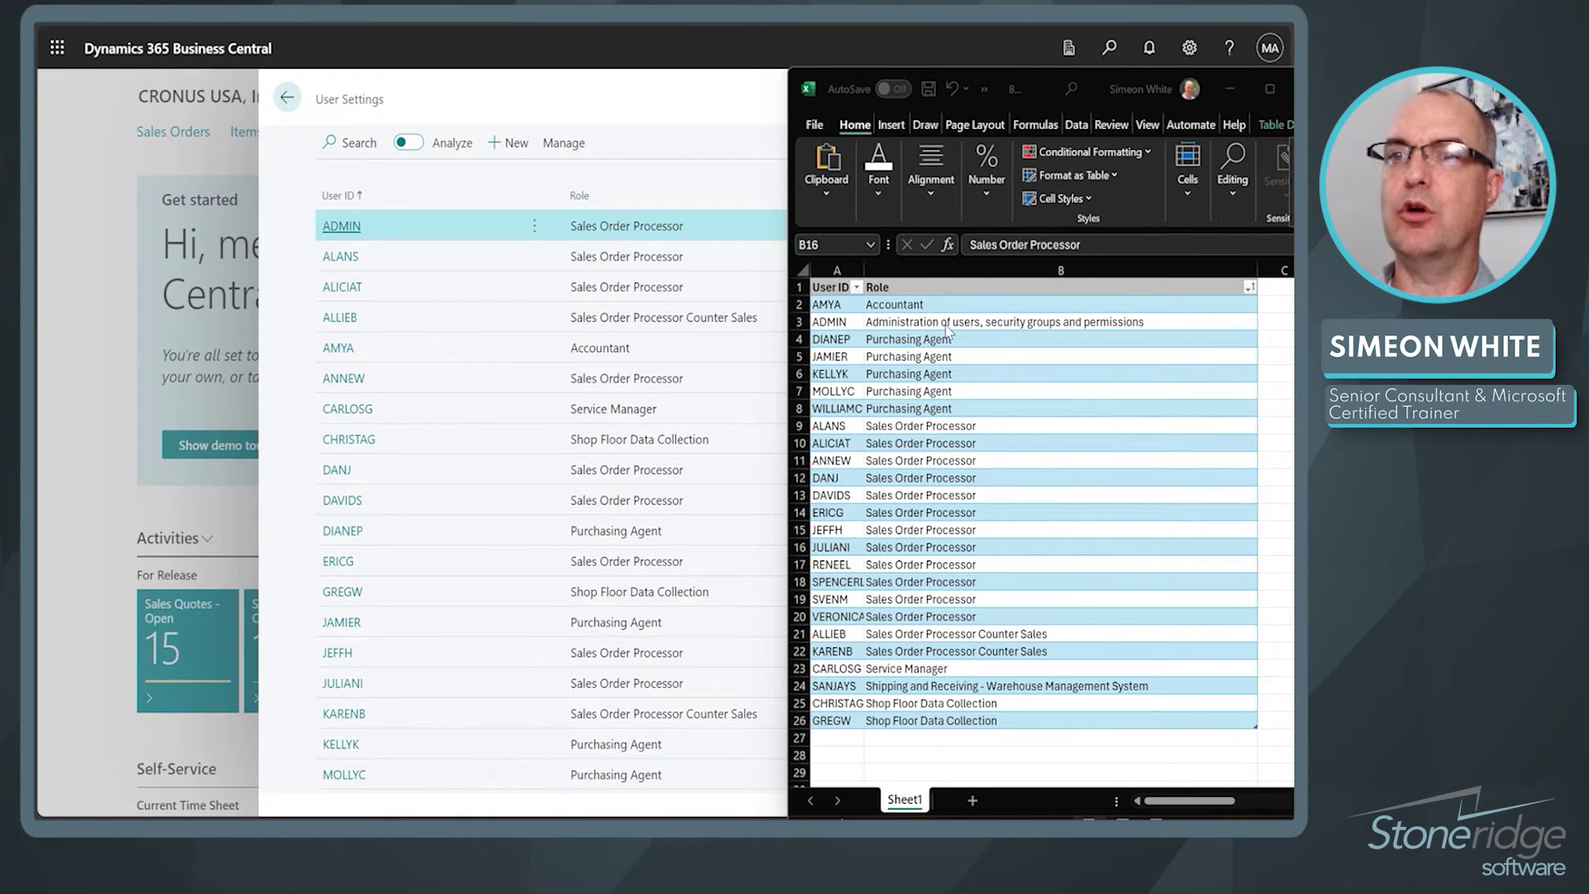
pyautogui.click(1231, 90)
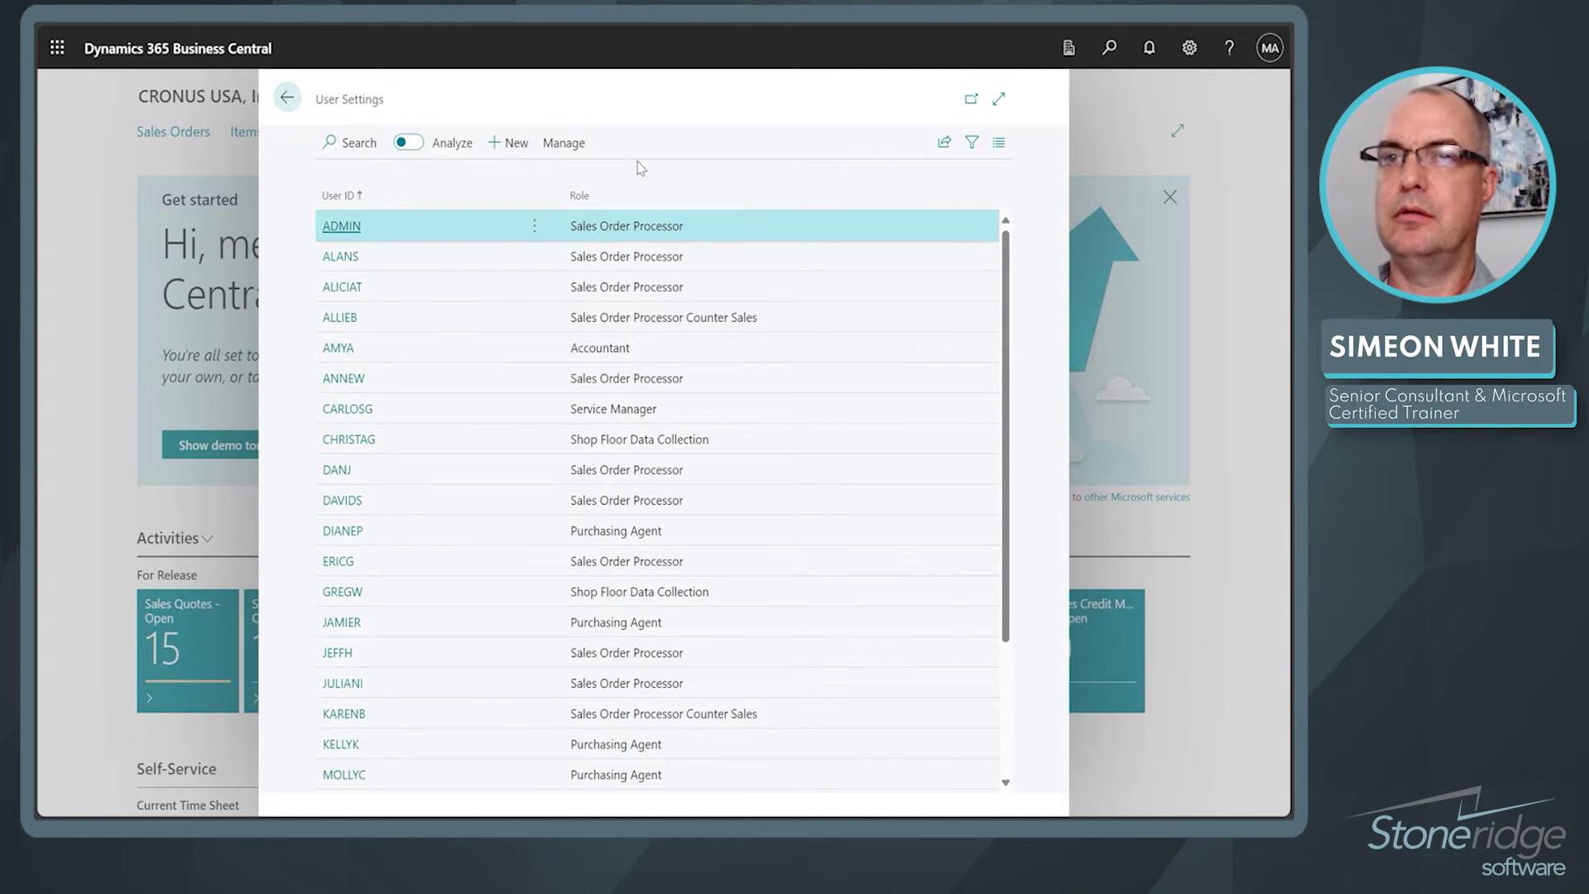
pyautogui.click(290, 113)
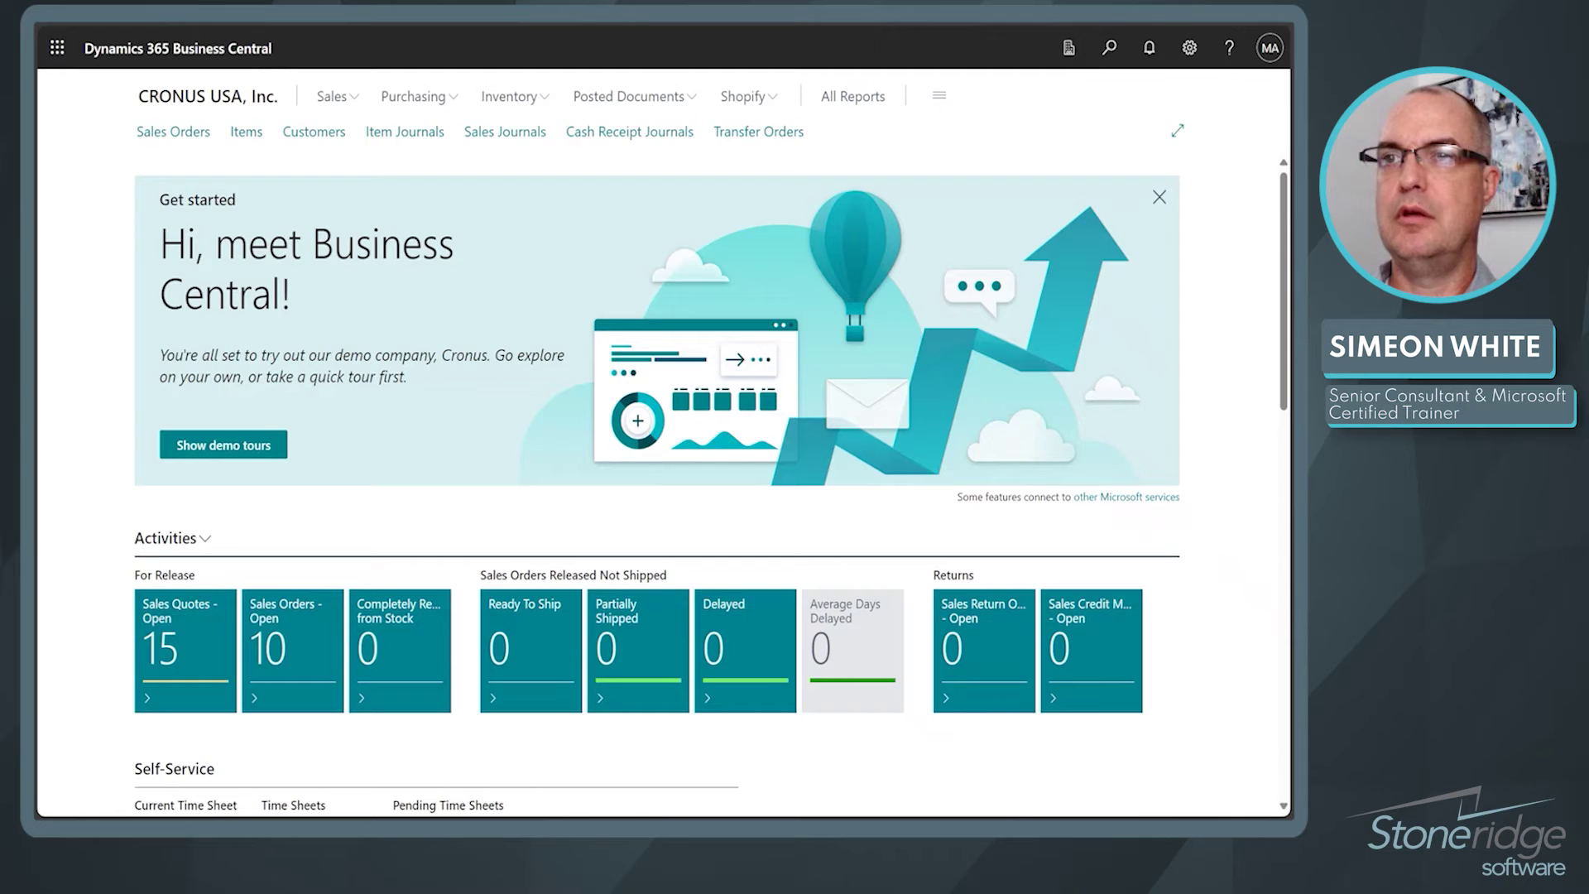
# Step: Search for "profil", open the Base Application Sales Order Processor profile from Profiles (Roles), and check its Disable personalization setting
pyautogui.click(1110, 49)
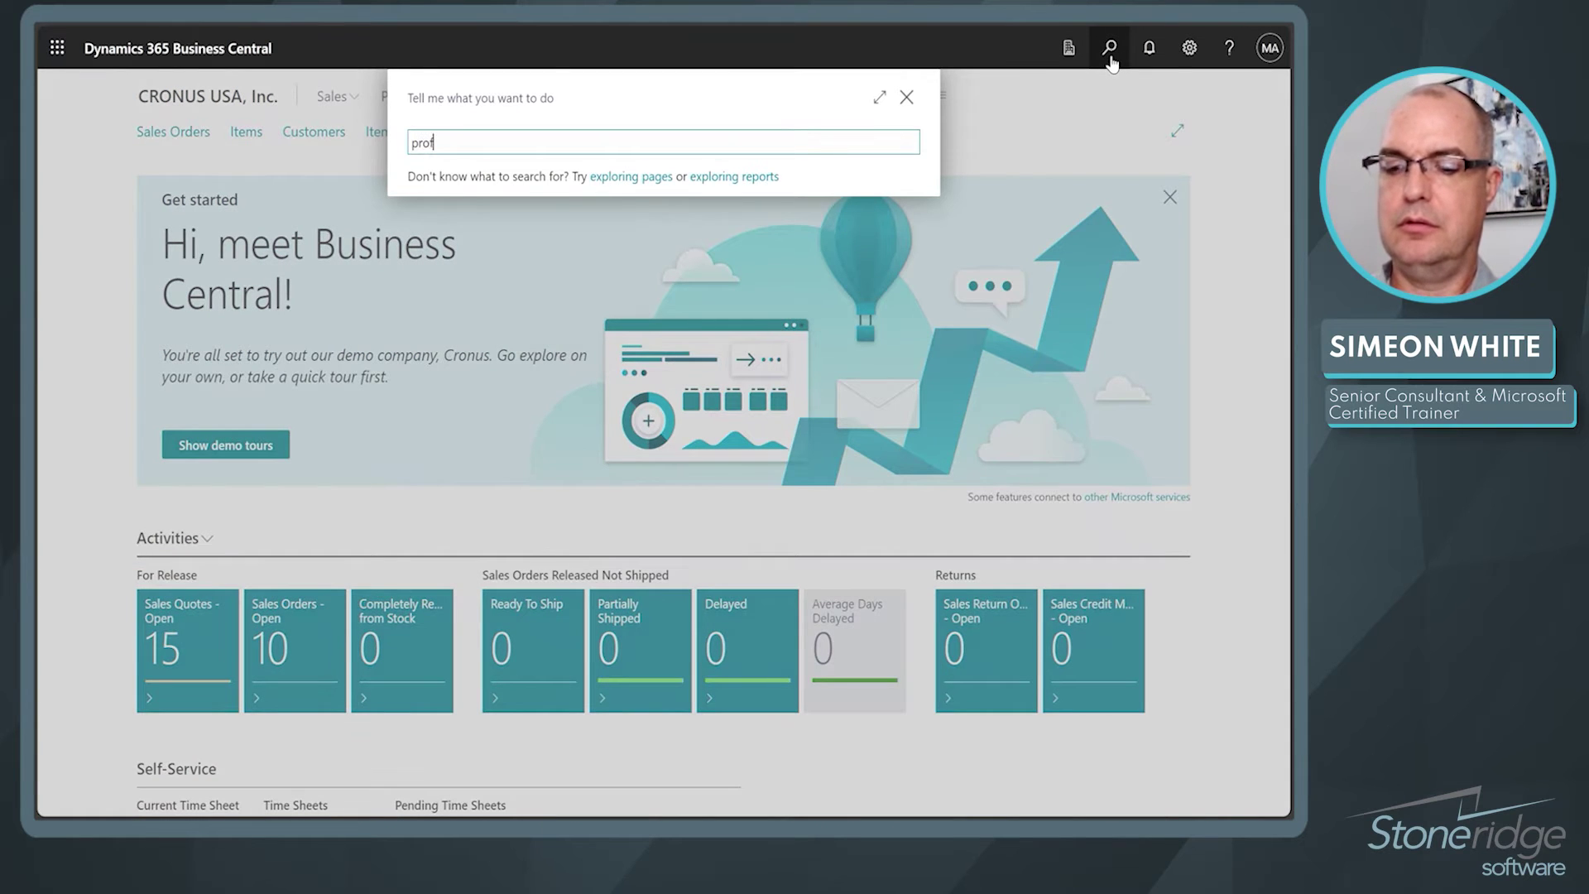
pyautogui.write('profil')
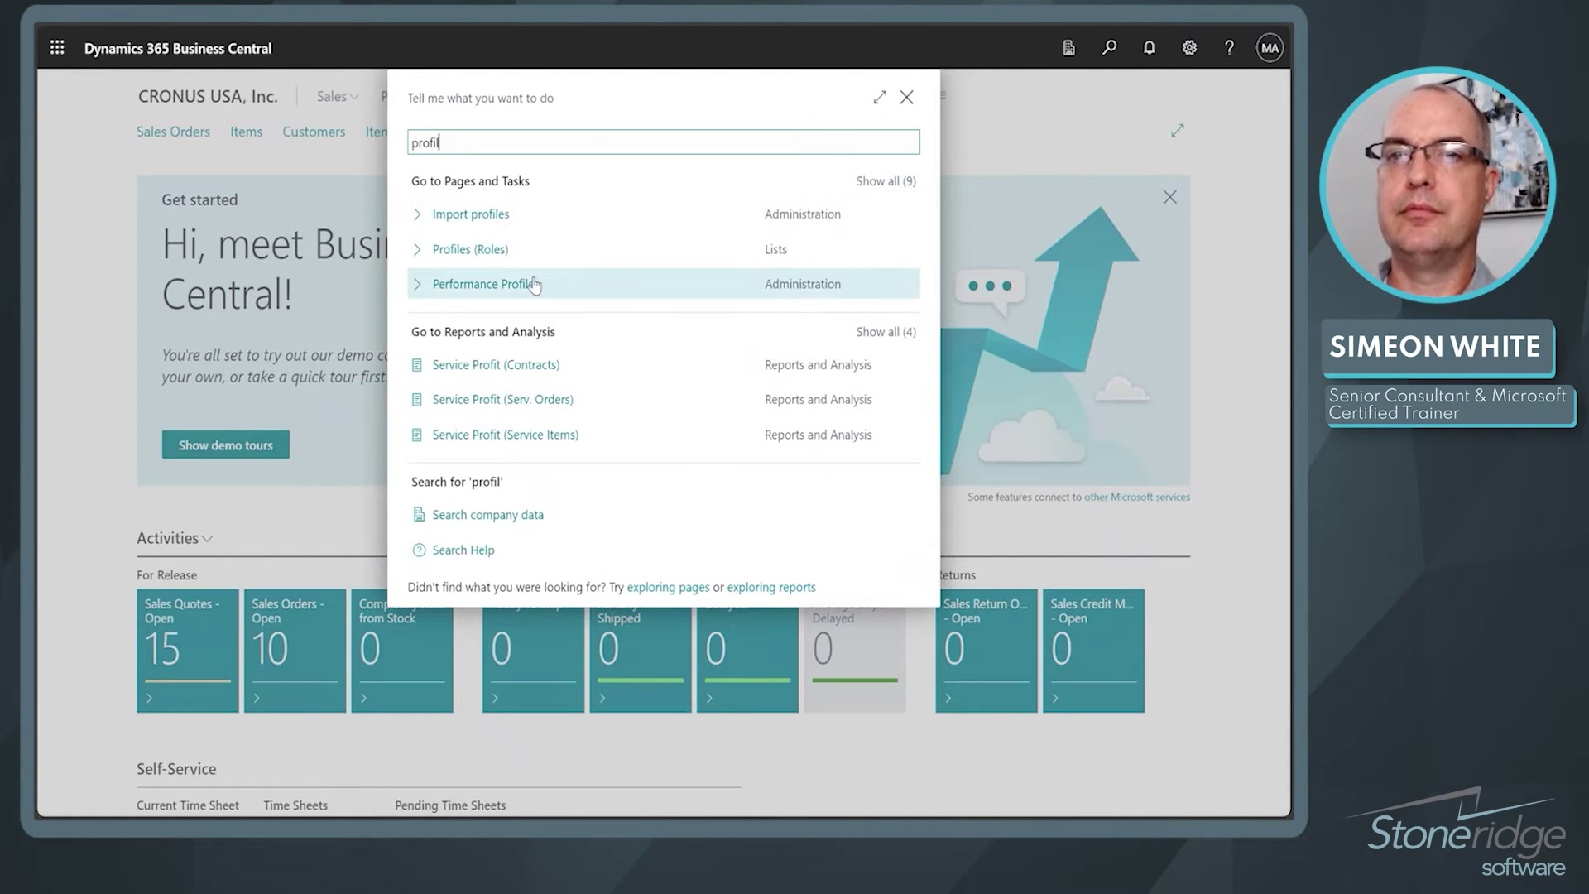
pyautogui.click(492, 255)
pyautogui.scroll(-10, 352, 579)
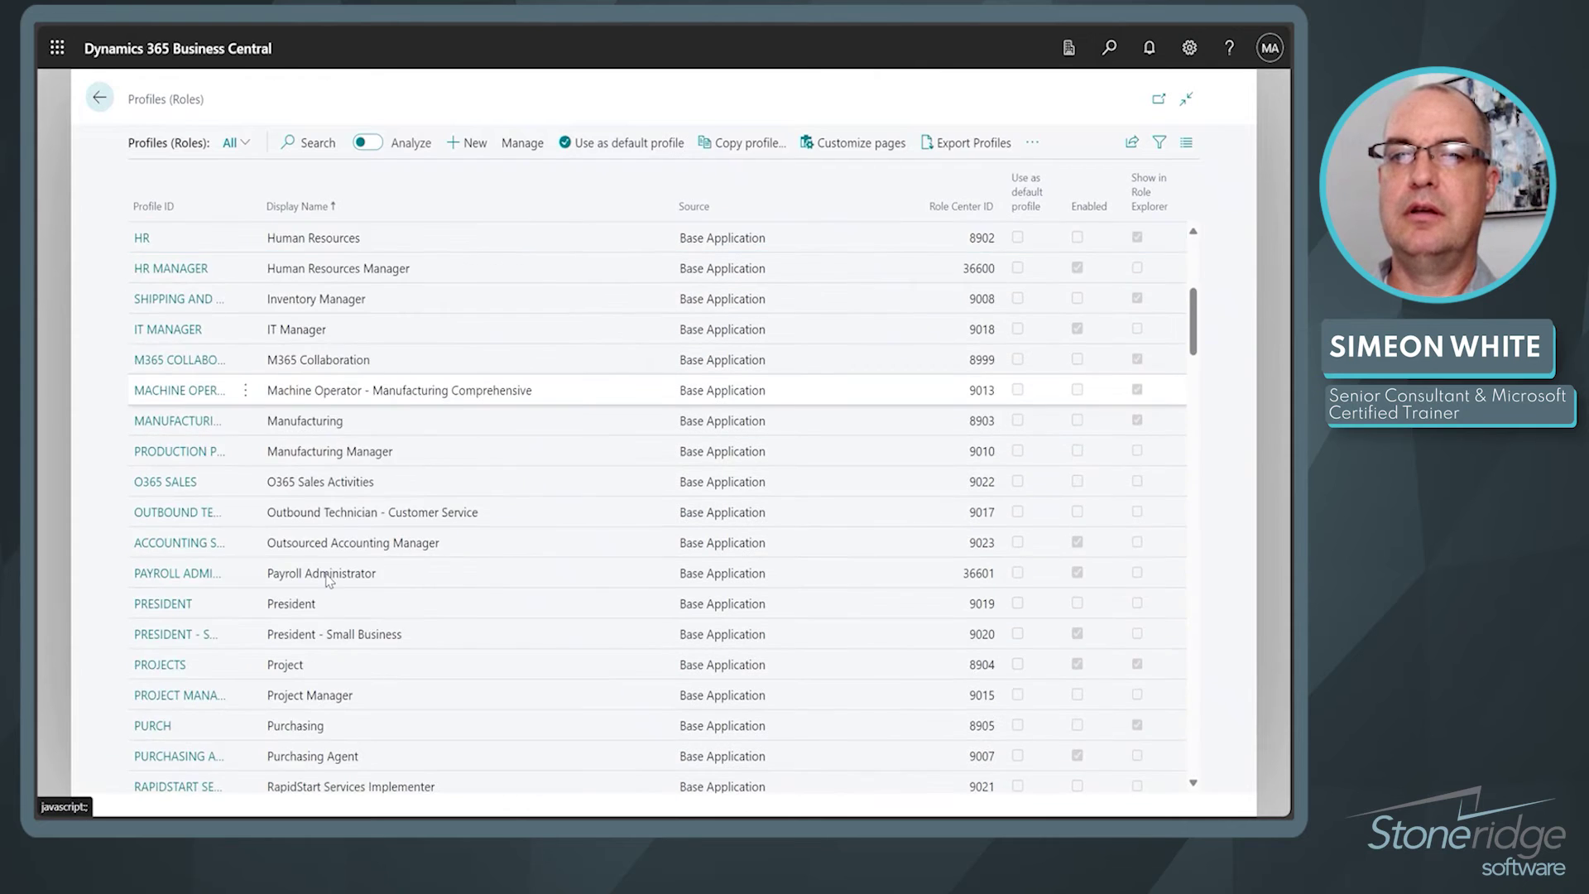
pyautogui.scroll(-5, 352, 579)
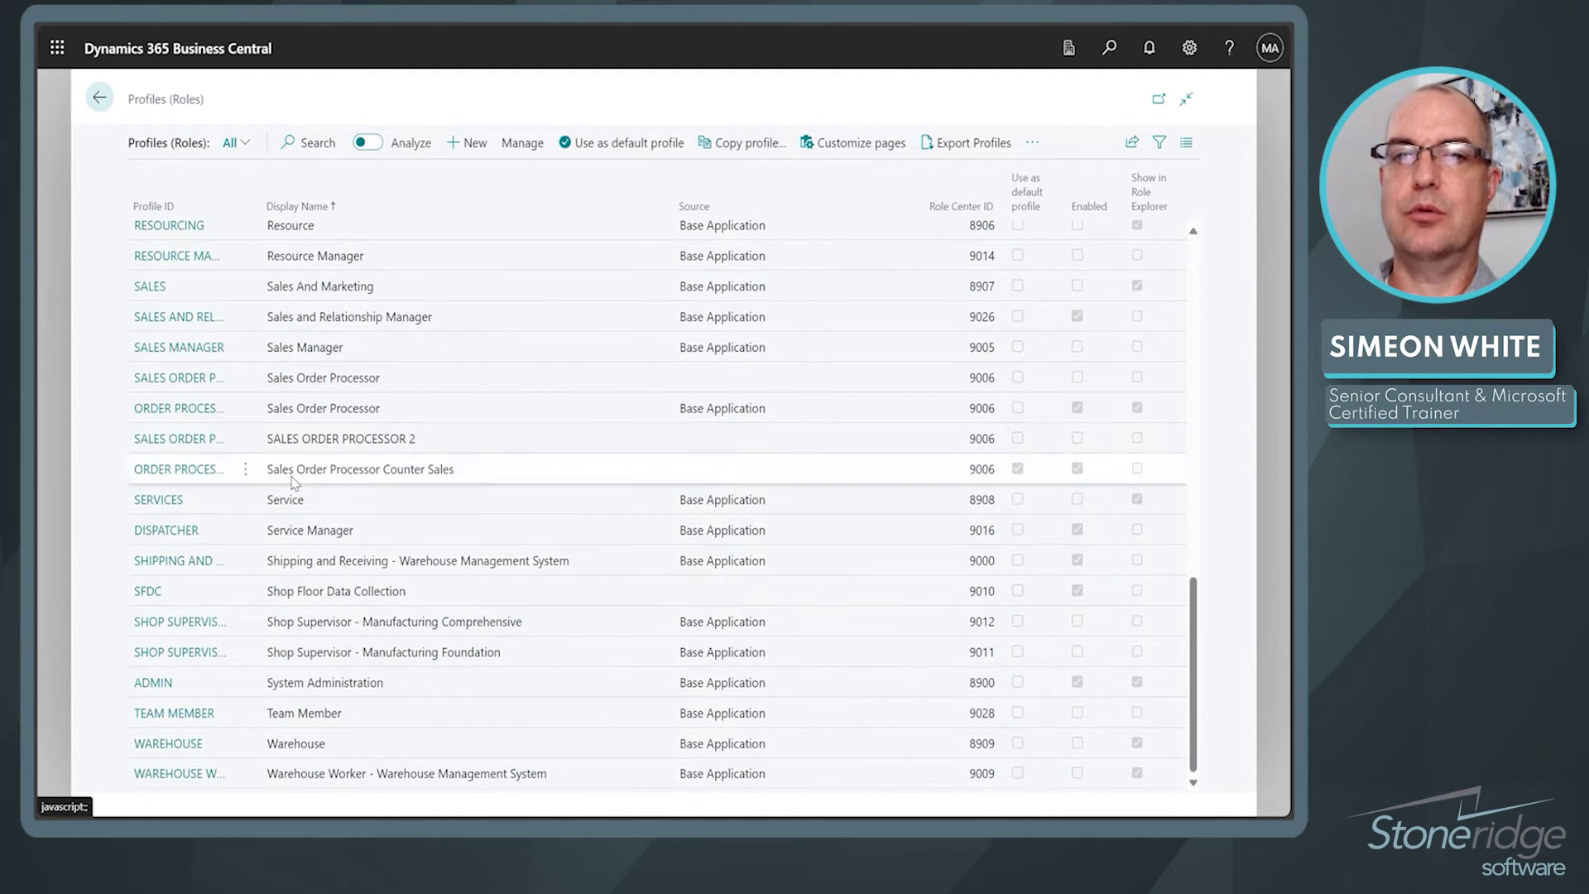
pyautogui.click(175, 409)
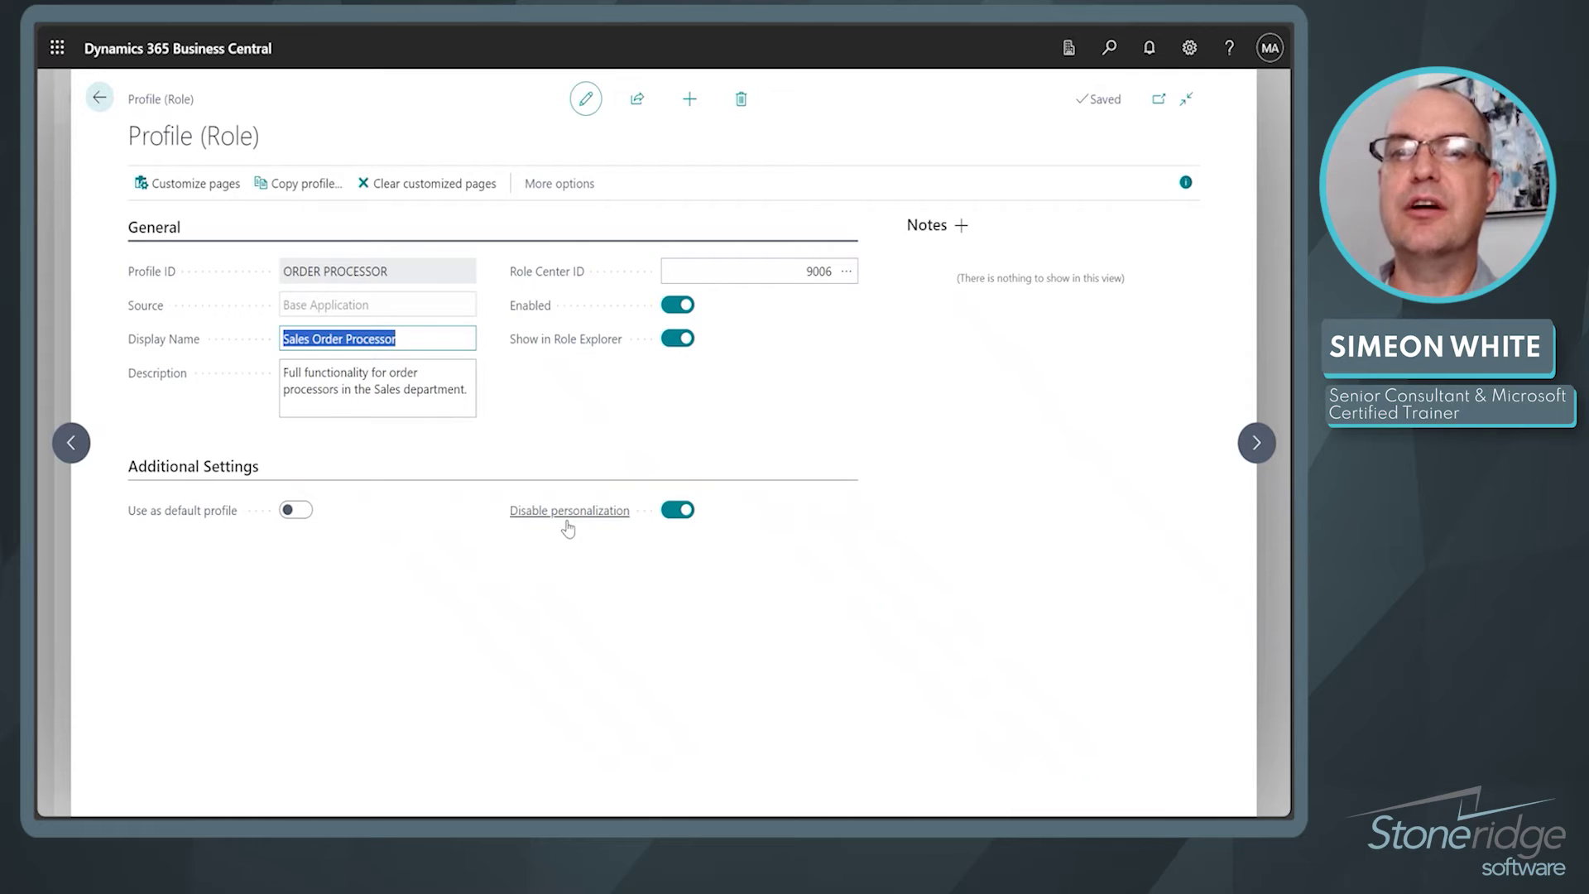
pyautogui.moveTo(563, 528)
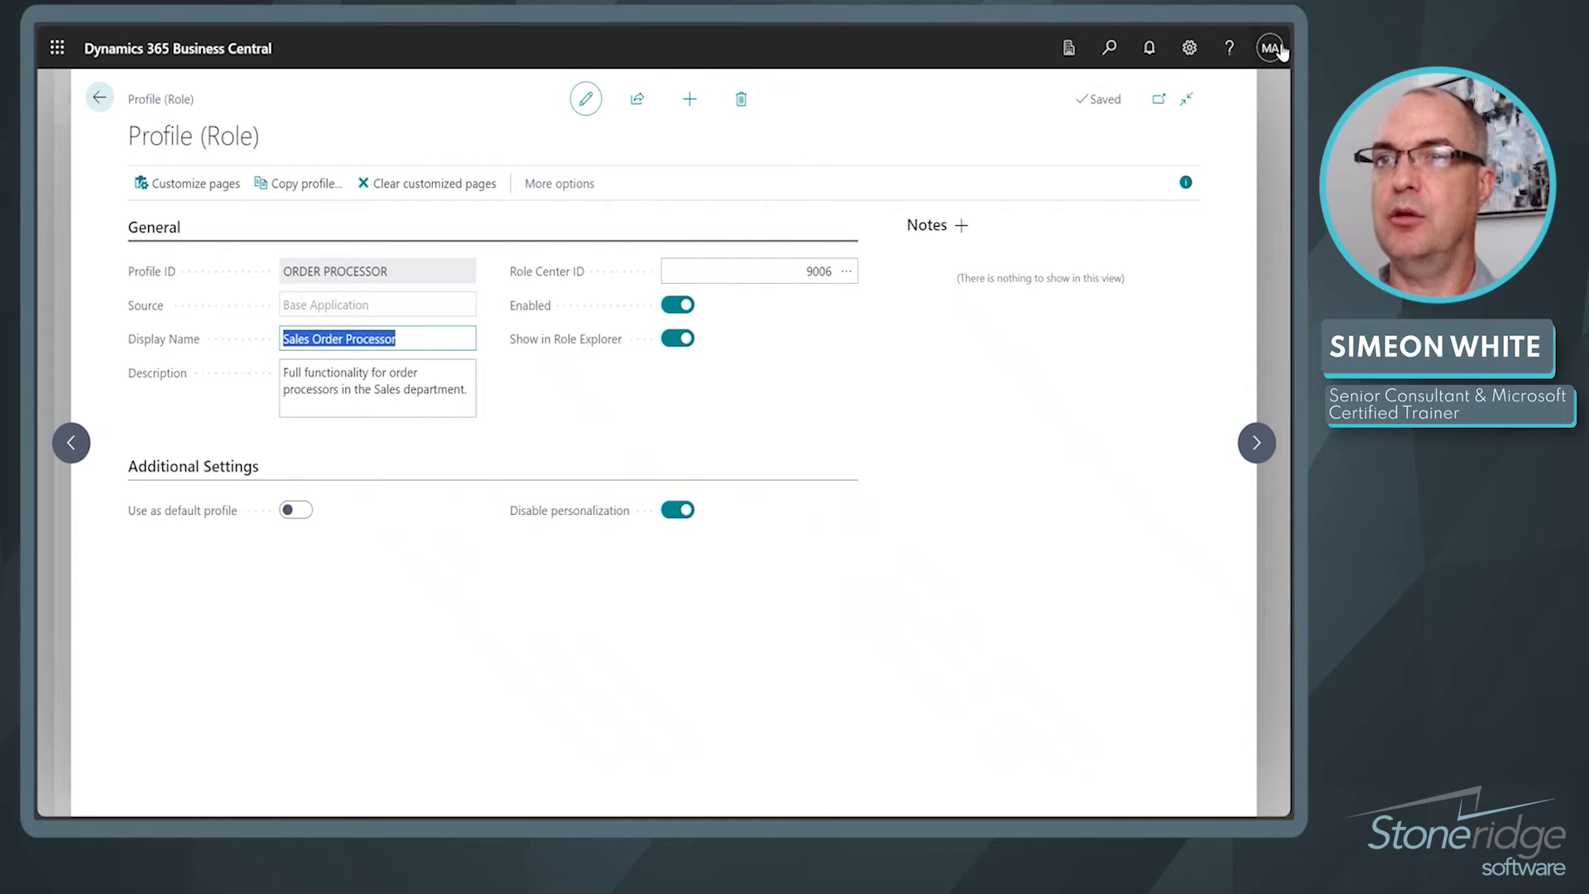
# Step: Change the account's role to Service Manager in My Settings and apply the change
pyautogui.click(1190, 48)
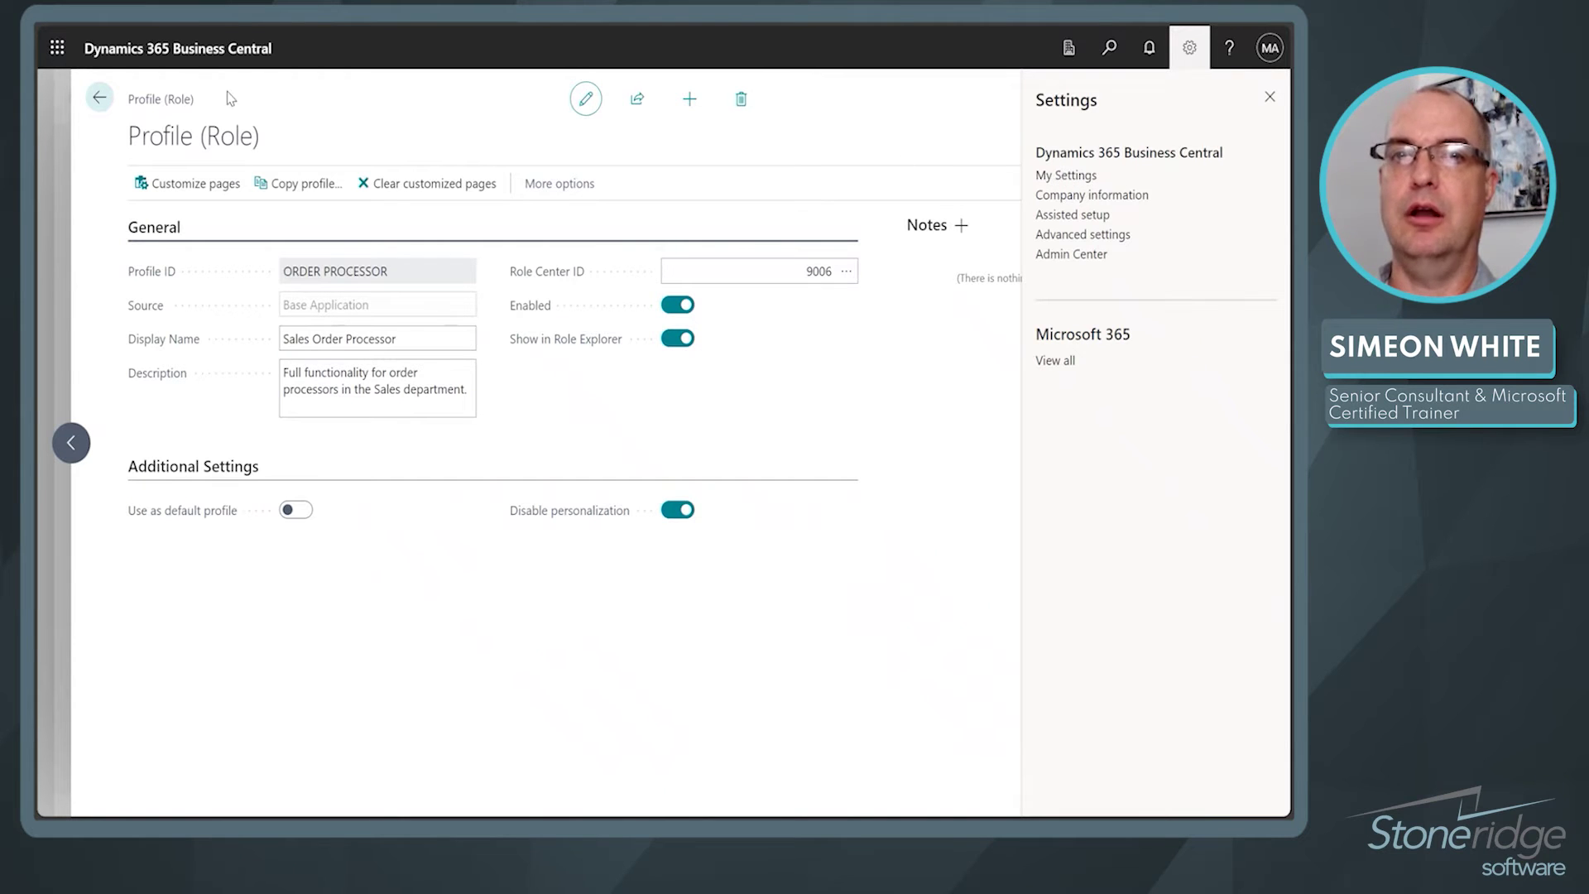
pyautogui.click(1060, 175)
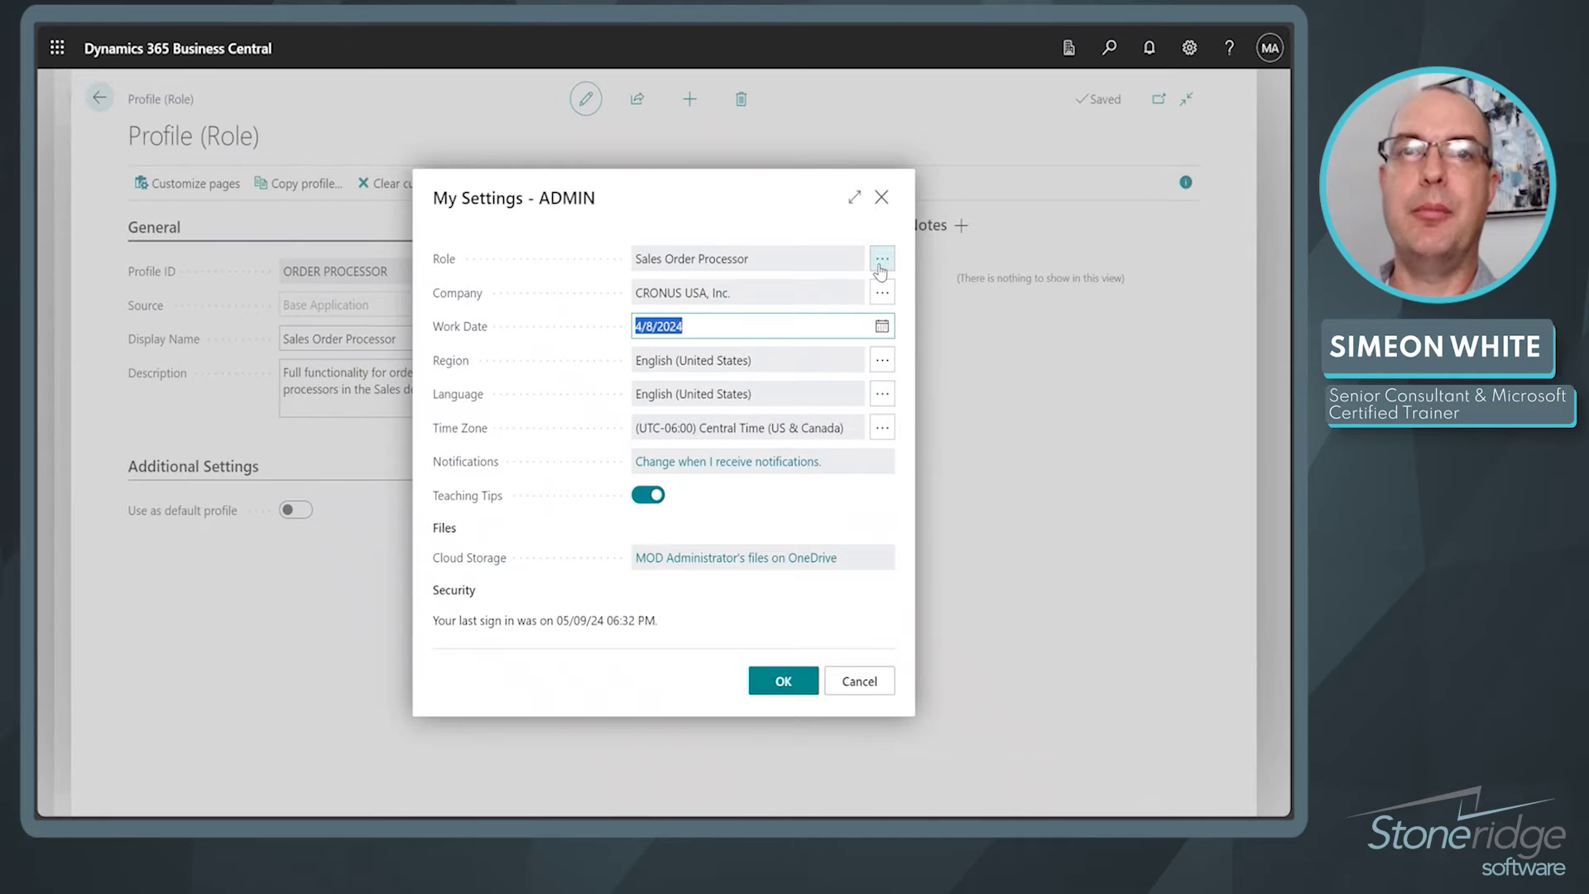
pyautogui.click(882, 259)
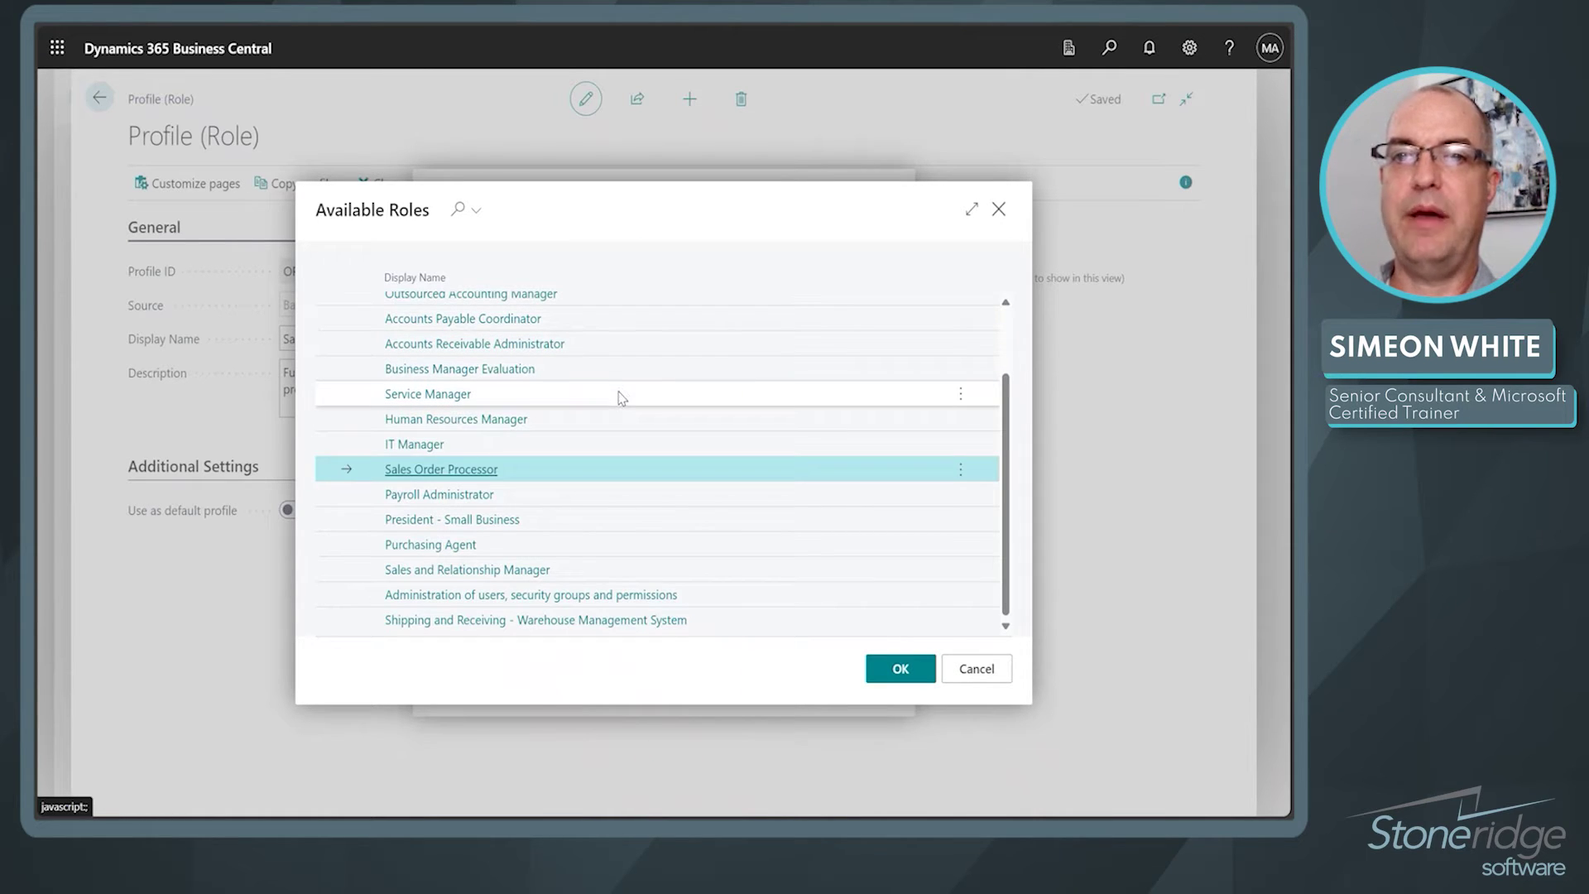
pyautogui.click(621, 398)
pyautogui.click(900, 668)
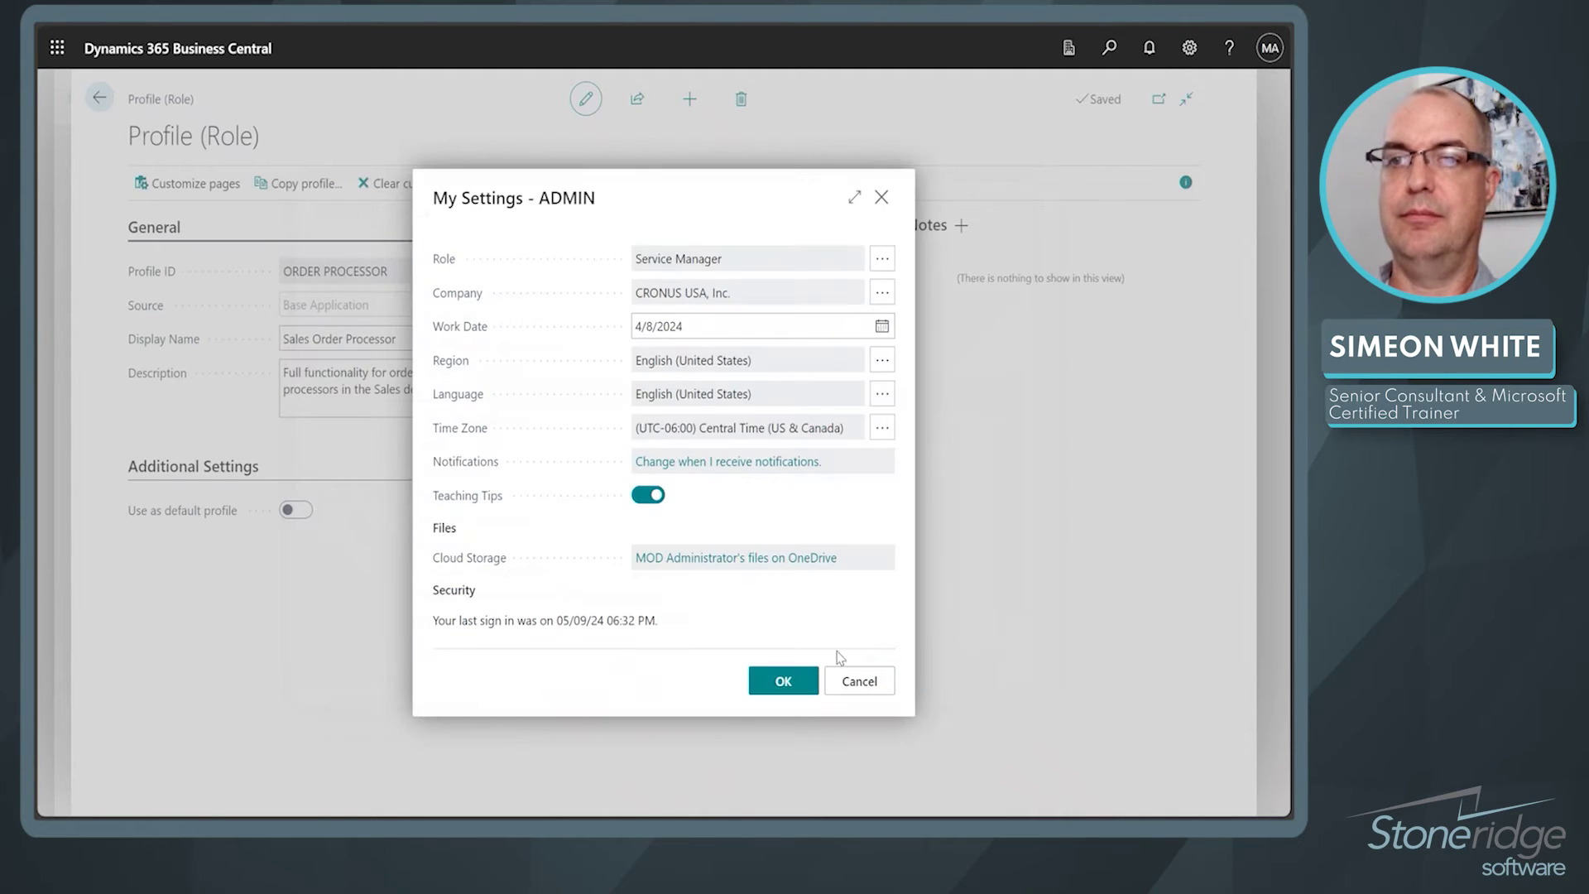
pyautogui.click(774, 692)
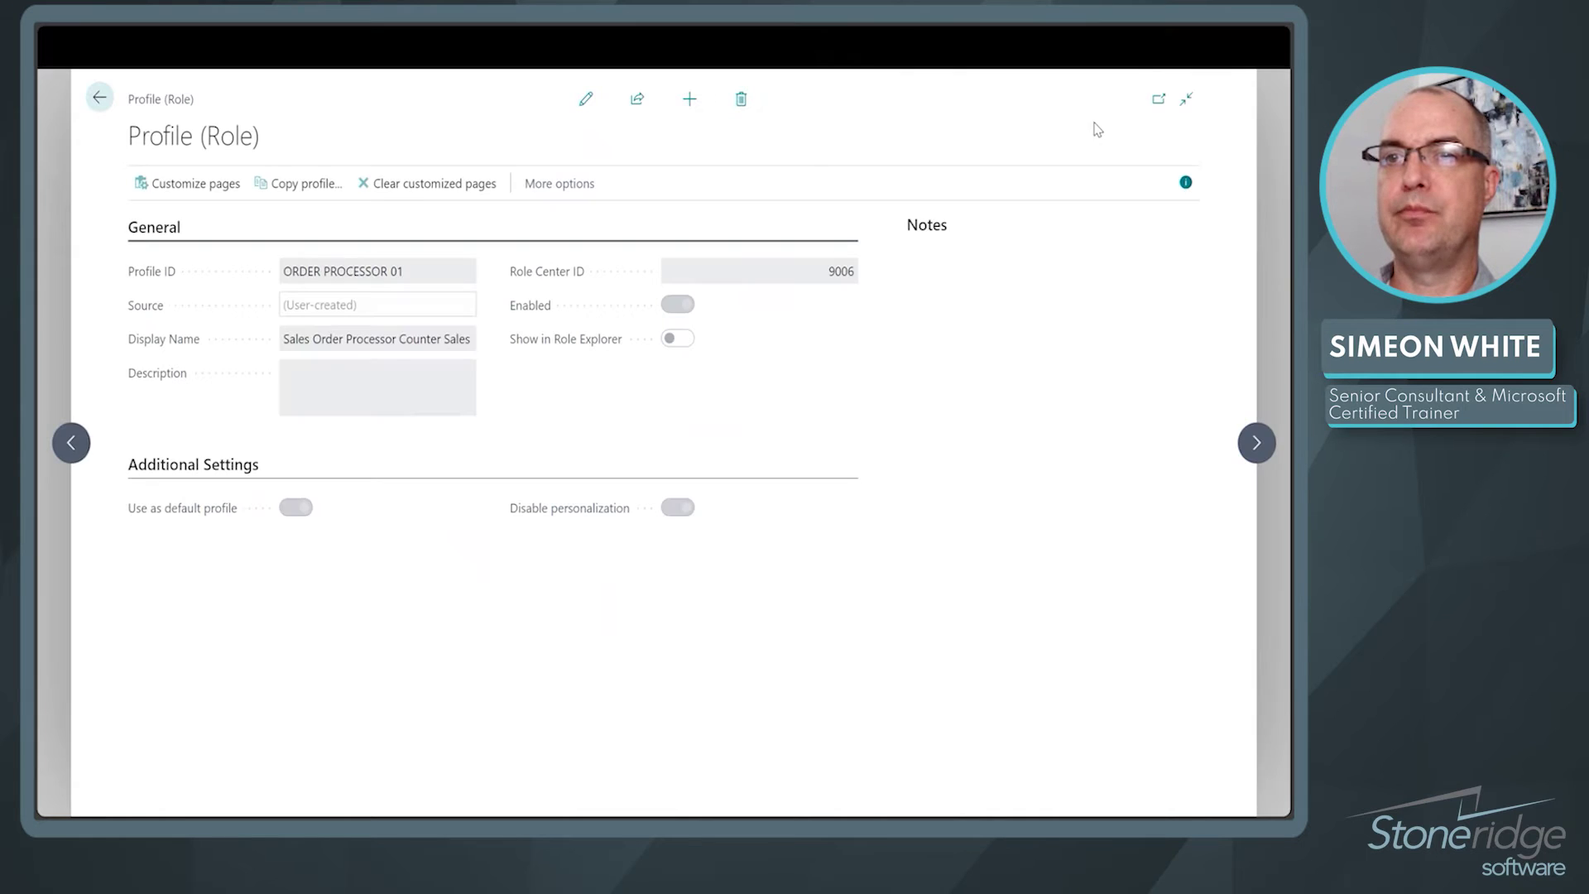
# Step: Check whether the settings offer personalization for this role, and open the Customers list from the home page
pyautogui.click(1188, 50)
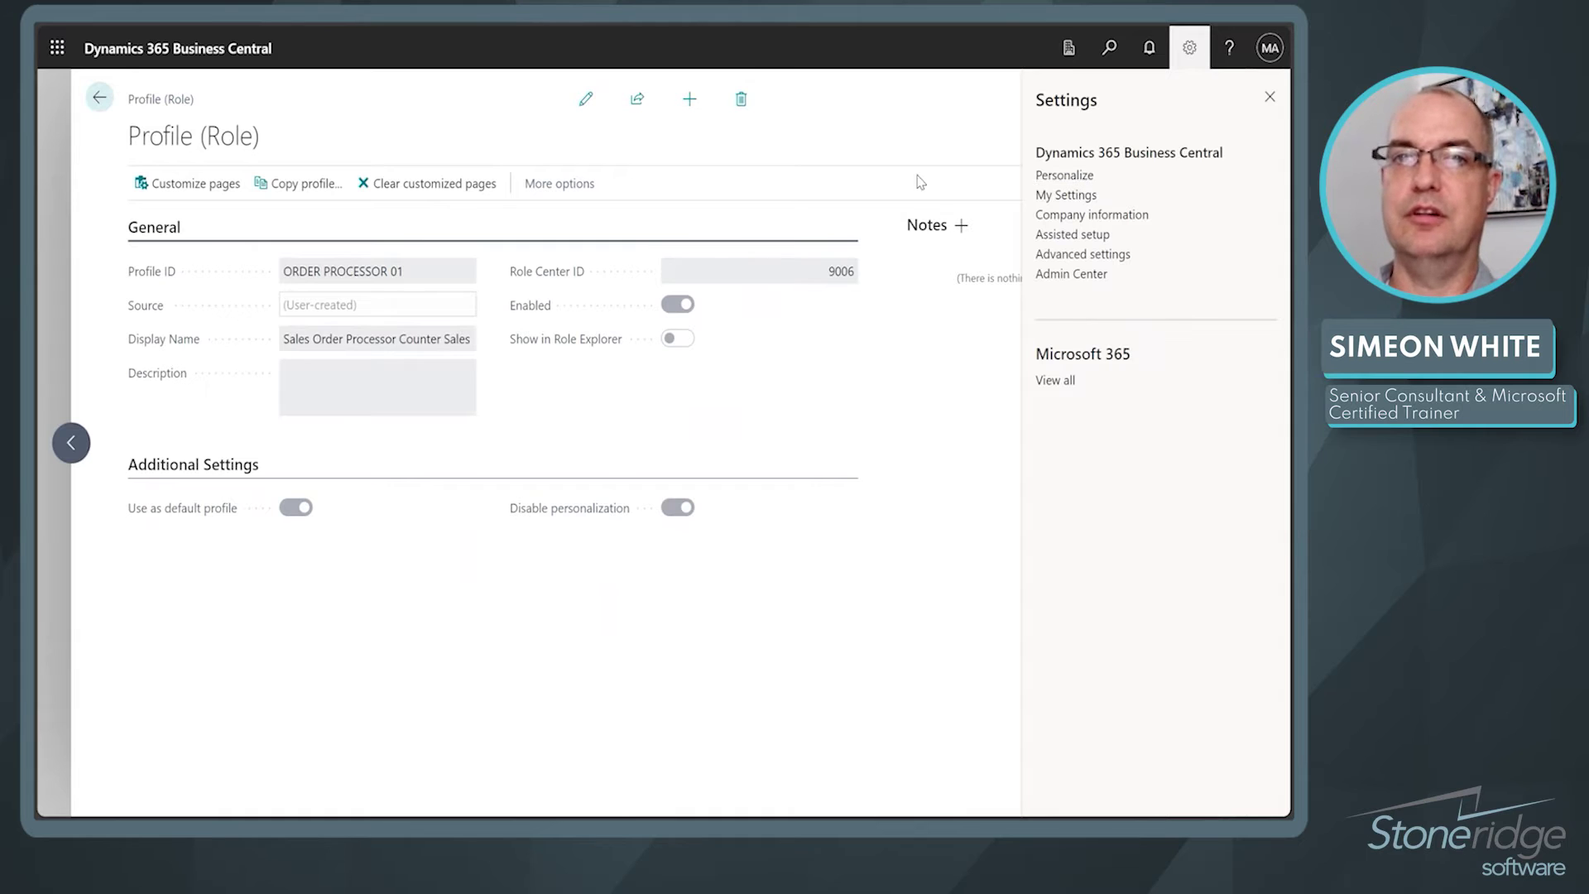
pyautogui.click(99, 100)
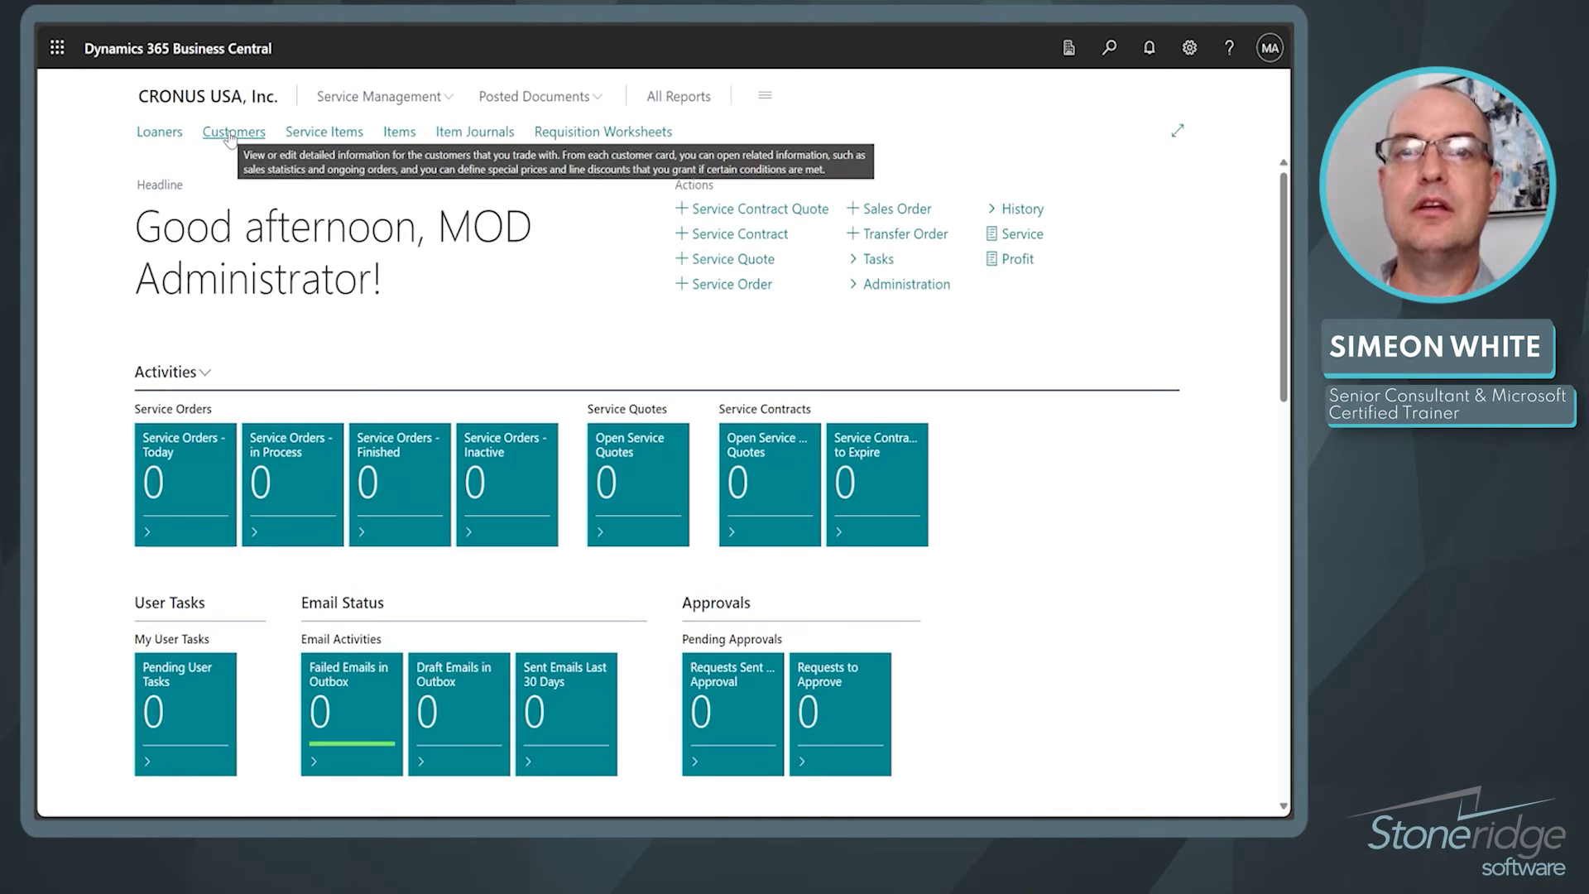
pyautogui.click(235, 132)
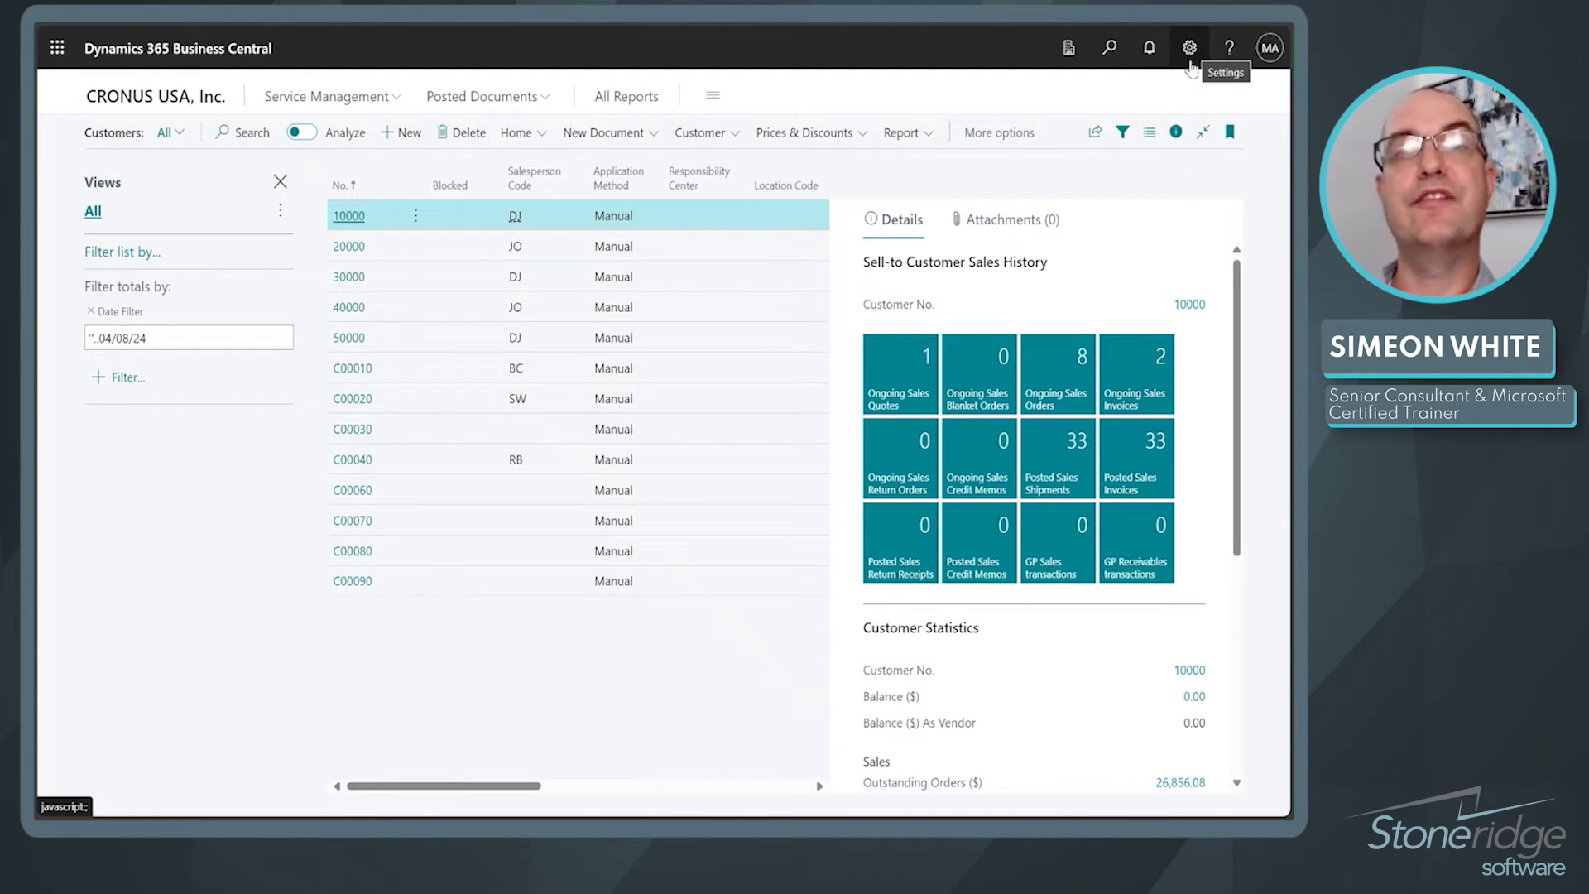
# Step: Clear all personalization of the Customers page, confirm restoring its original layout, and finish personalizing
pyautogui.click(1190, 50)
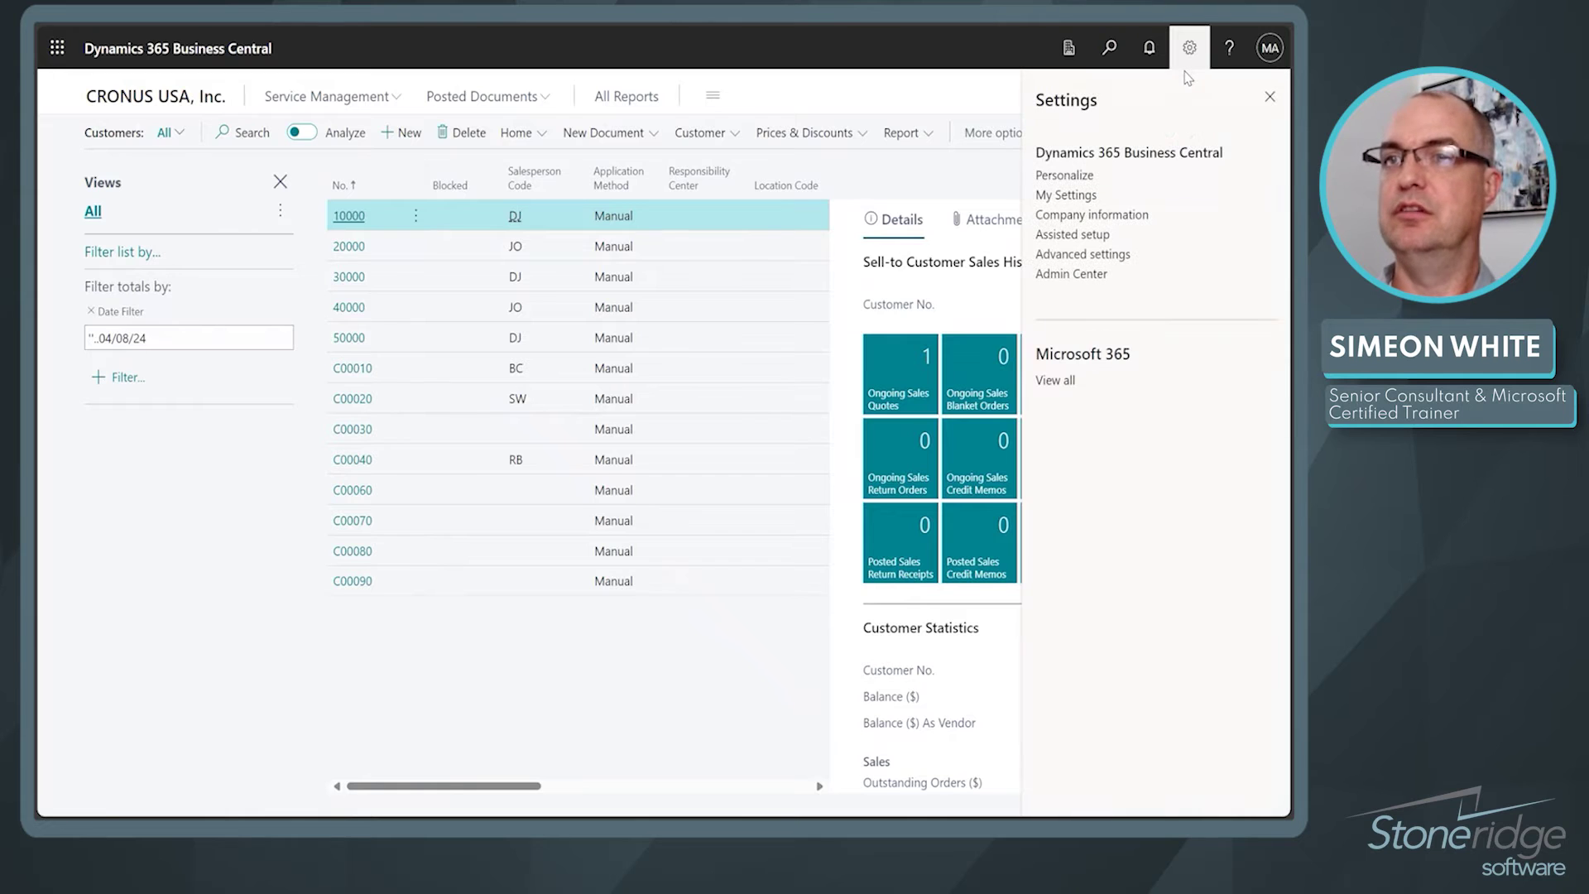
pyautogui.click(1065, 175)
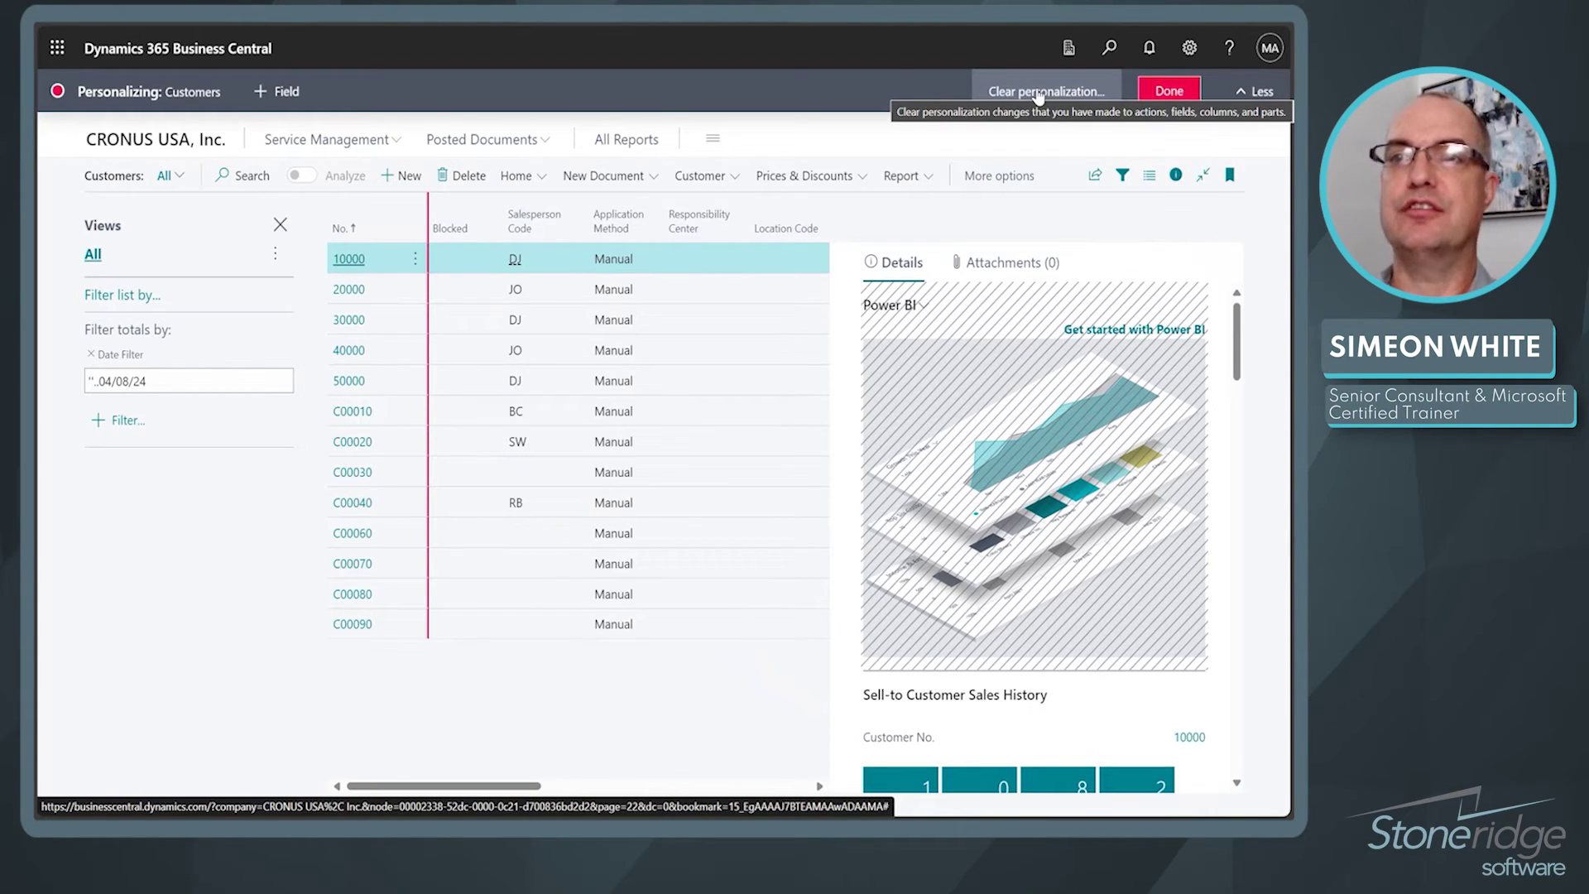
pyautogui.click(1039, 92)
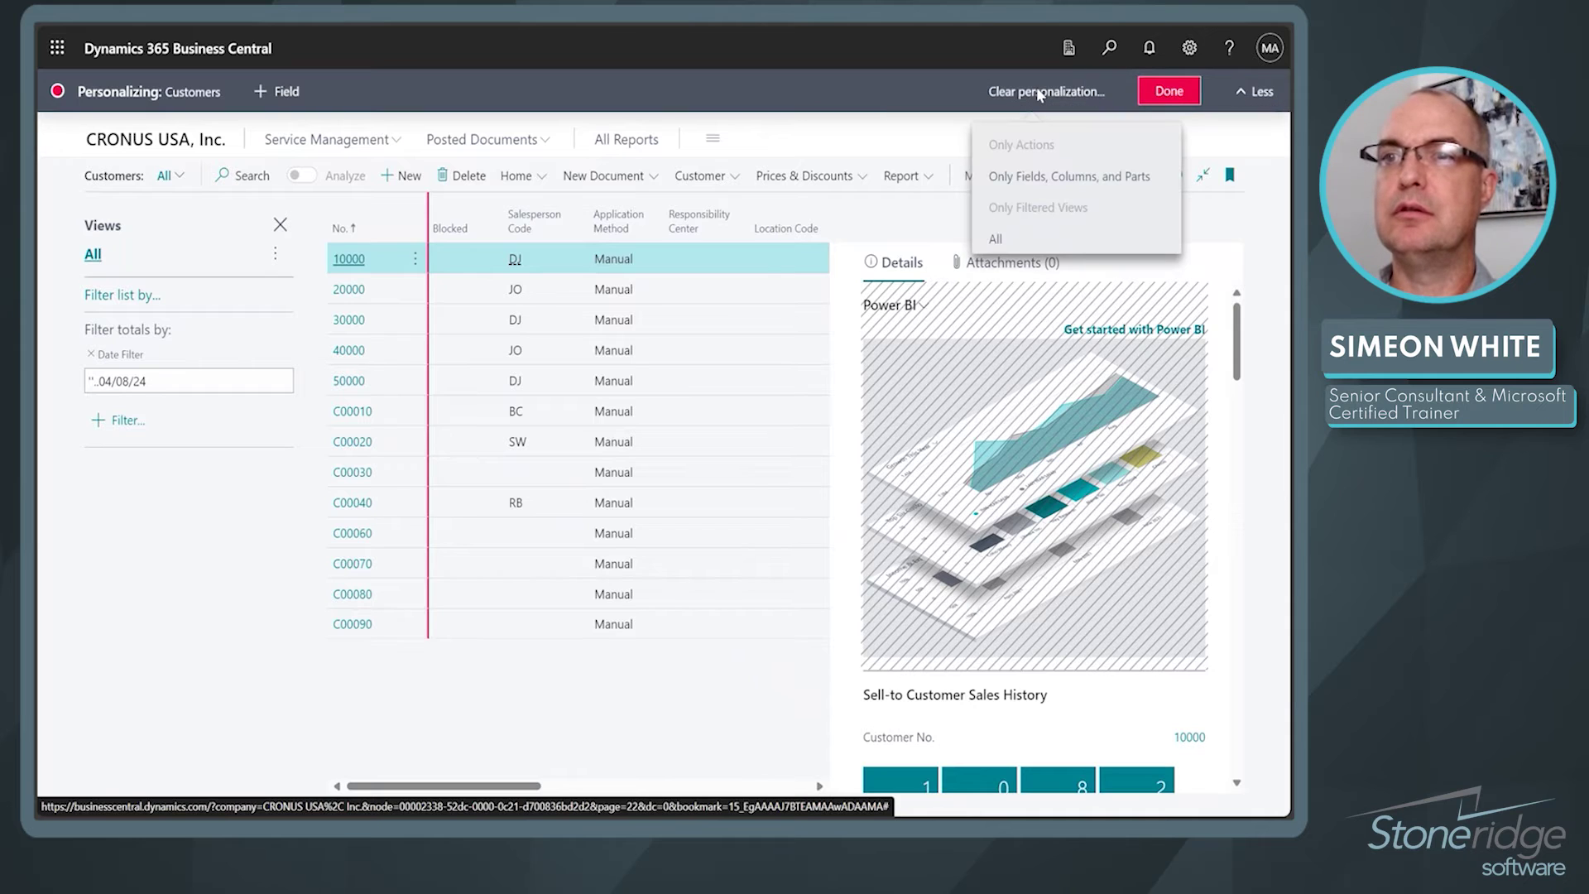
pyautogui.click(1017, 245)
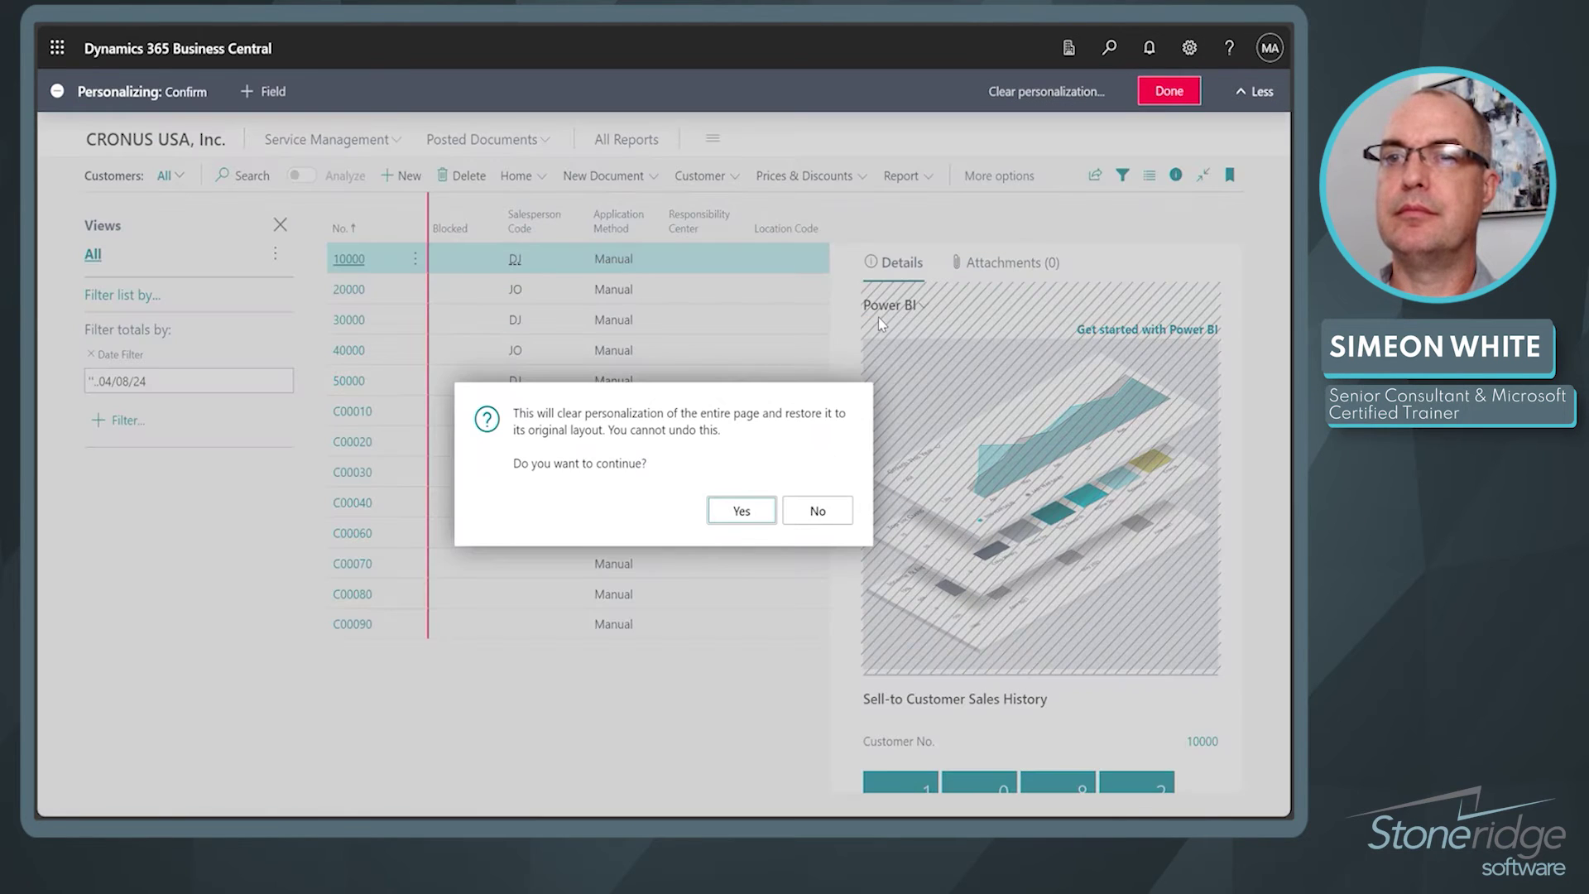
pyautogui.click(742, 512)
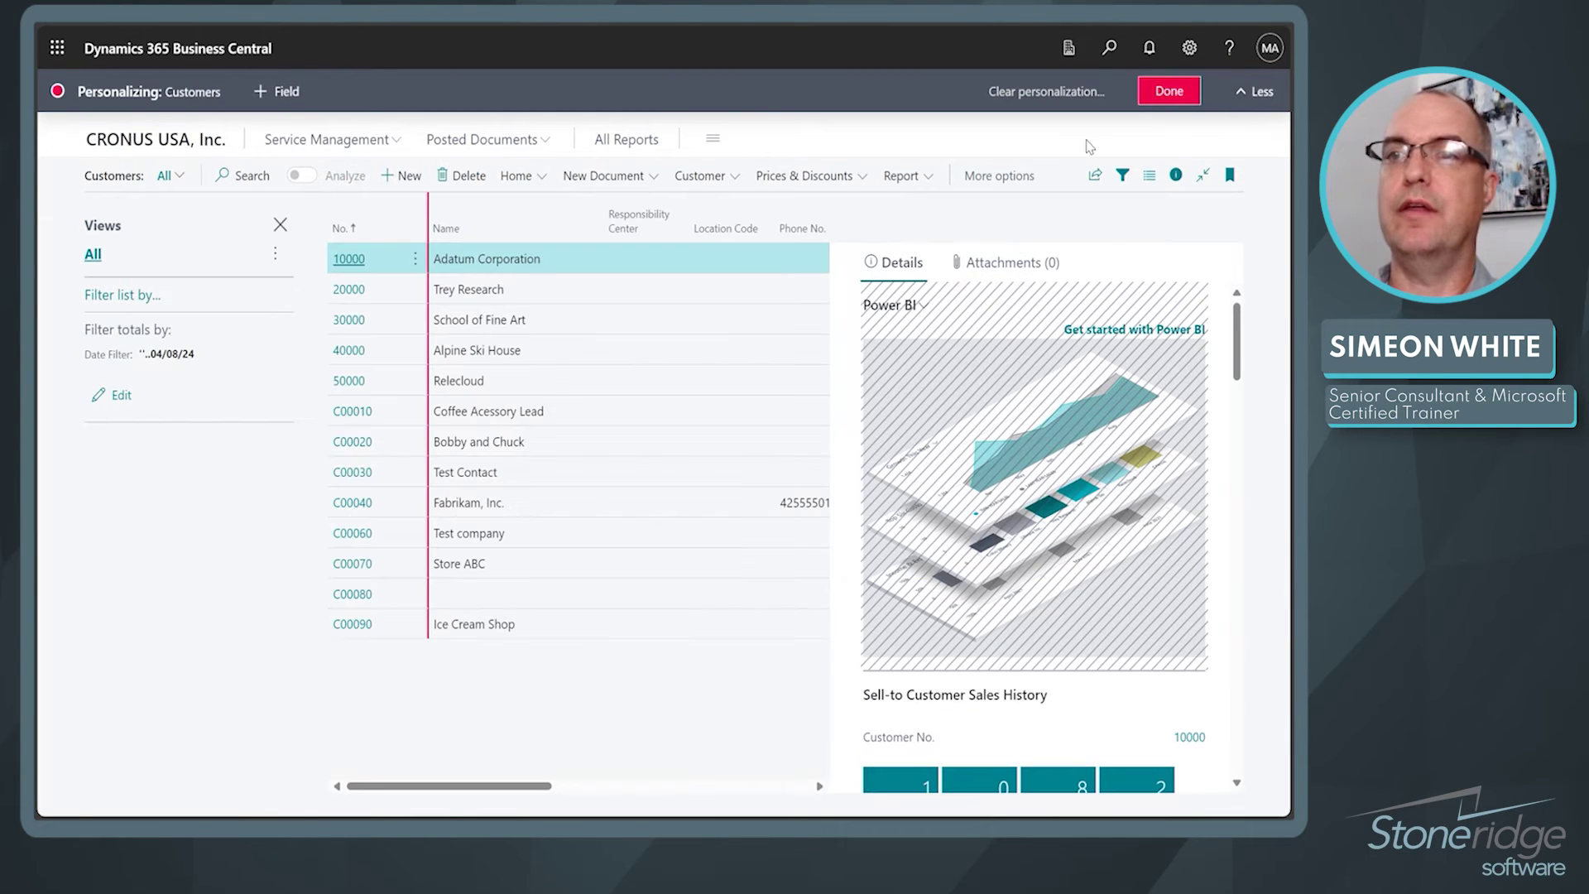
pyautogui.click(1169, 91)
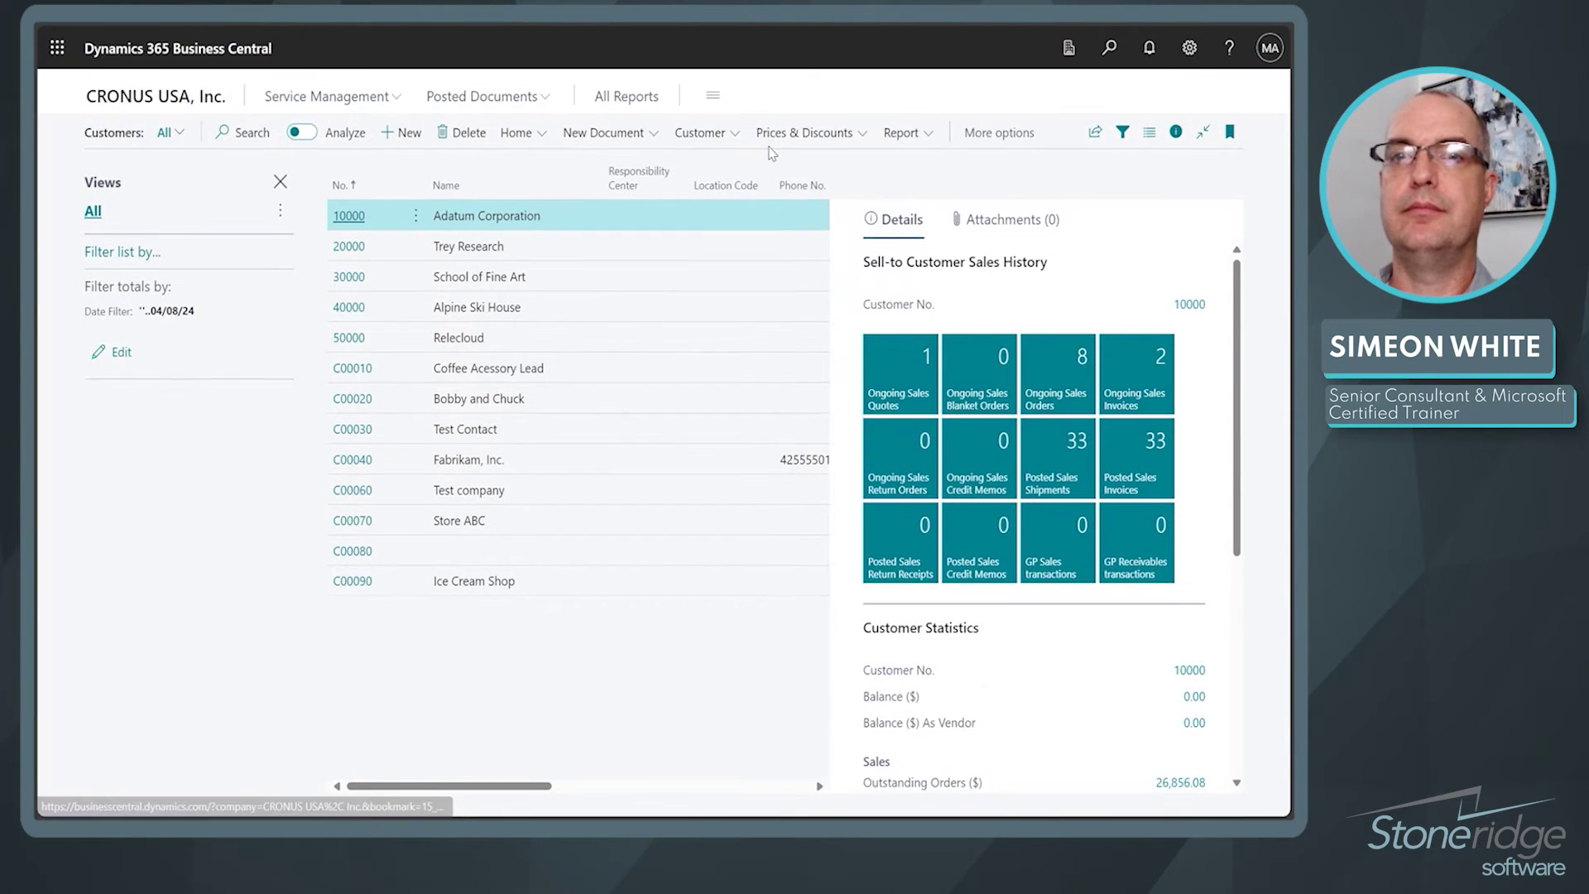
# Step: Search for "profile", open the Sales Order Processor Counter Sales profile from Profiles (Roles), check its settings, and return to the list
pyautogui.click(1110, 48)
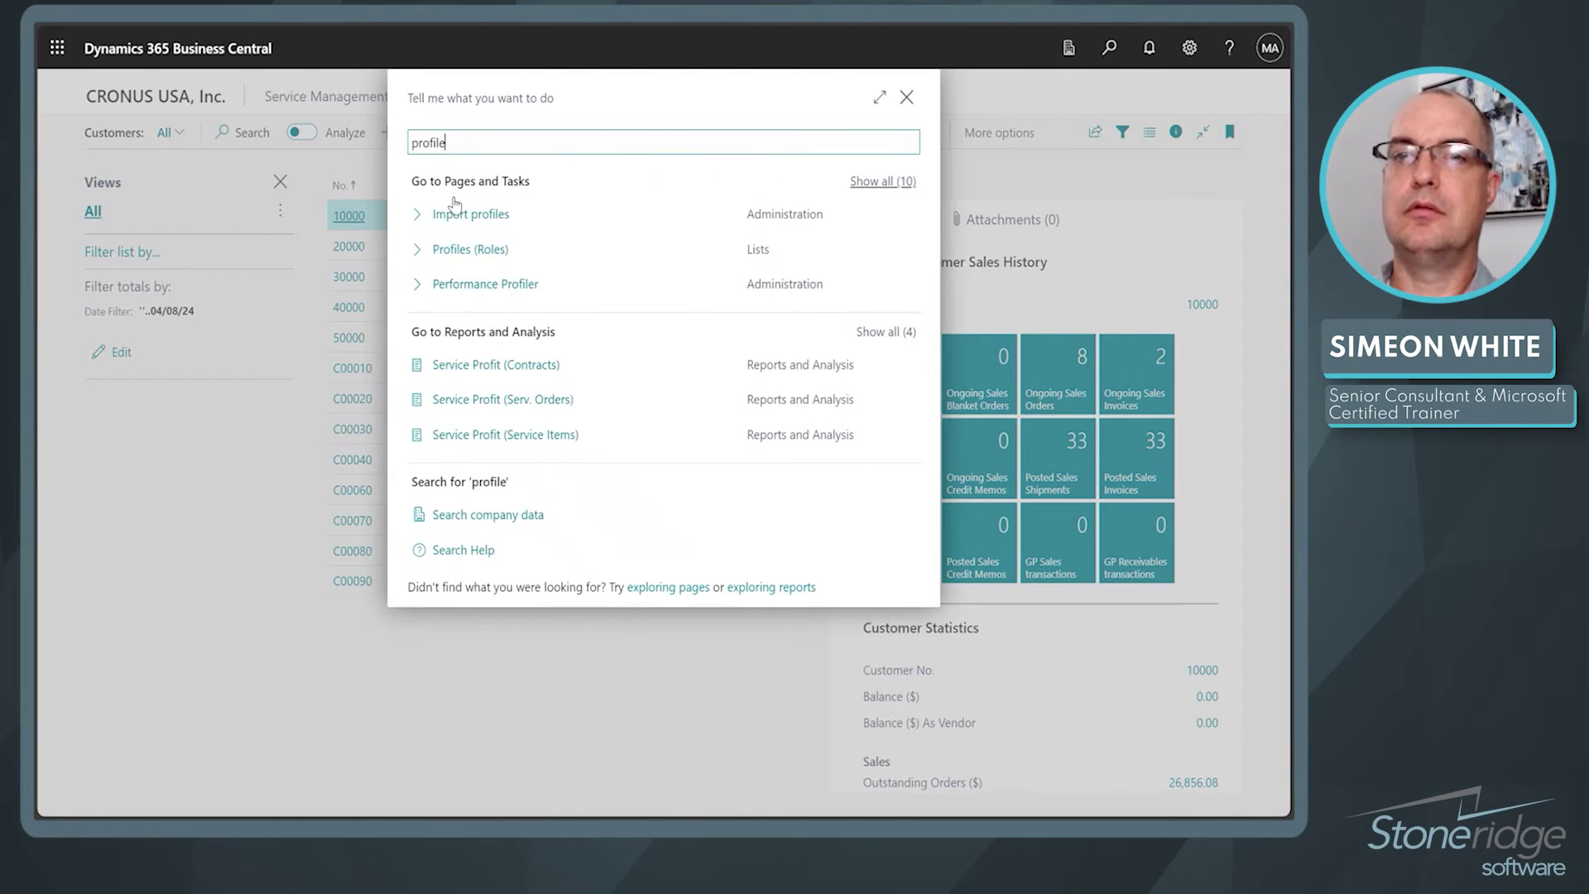
pyautogui.click(467, 246)
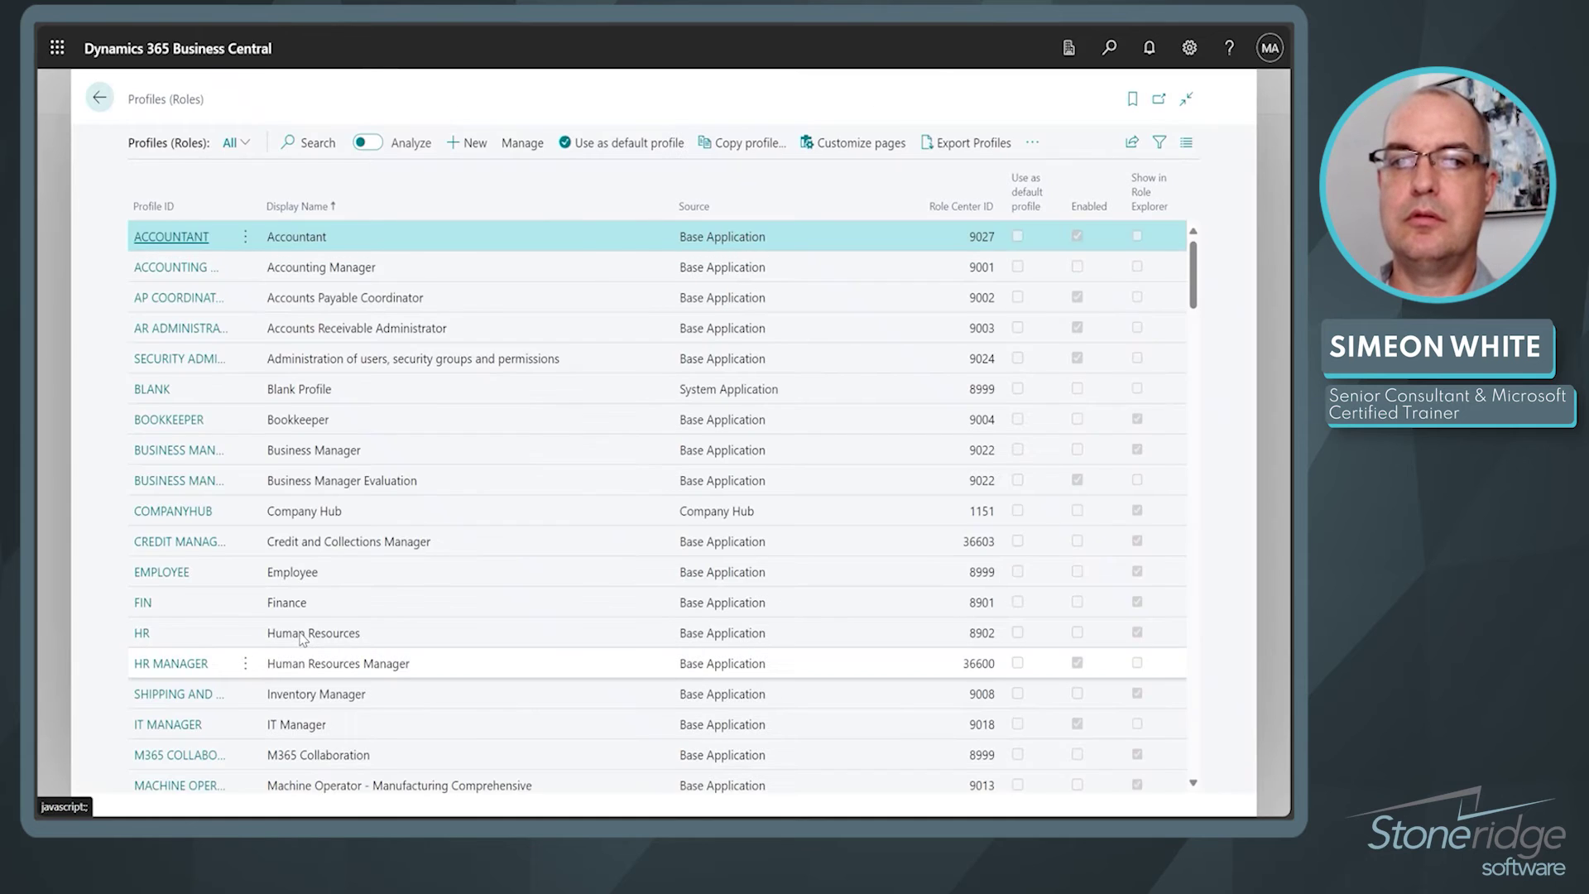
pyautogui.scroll(-8, 303, 601)
pyautogui.scroll(-3, 303, 601)
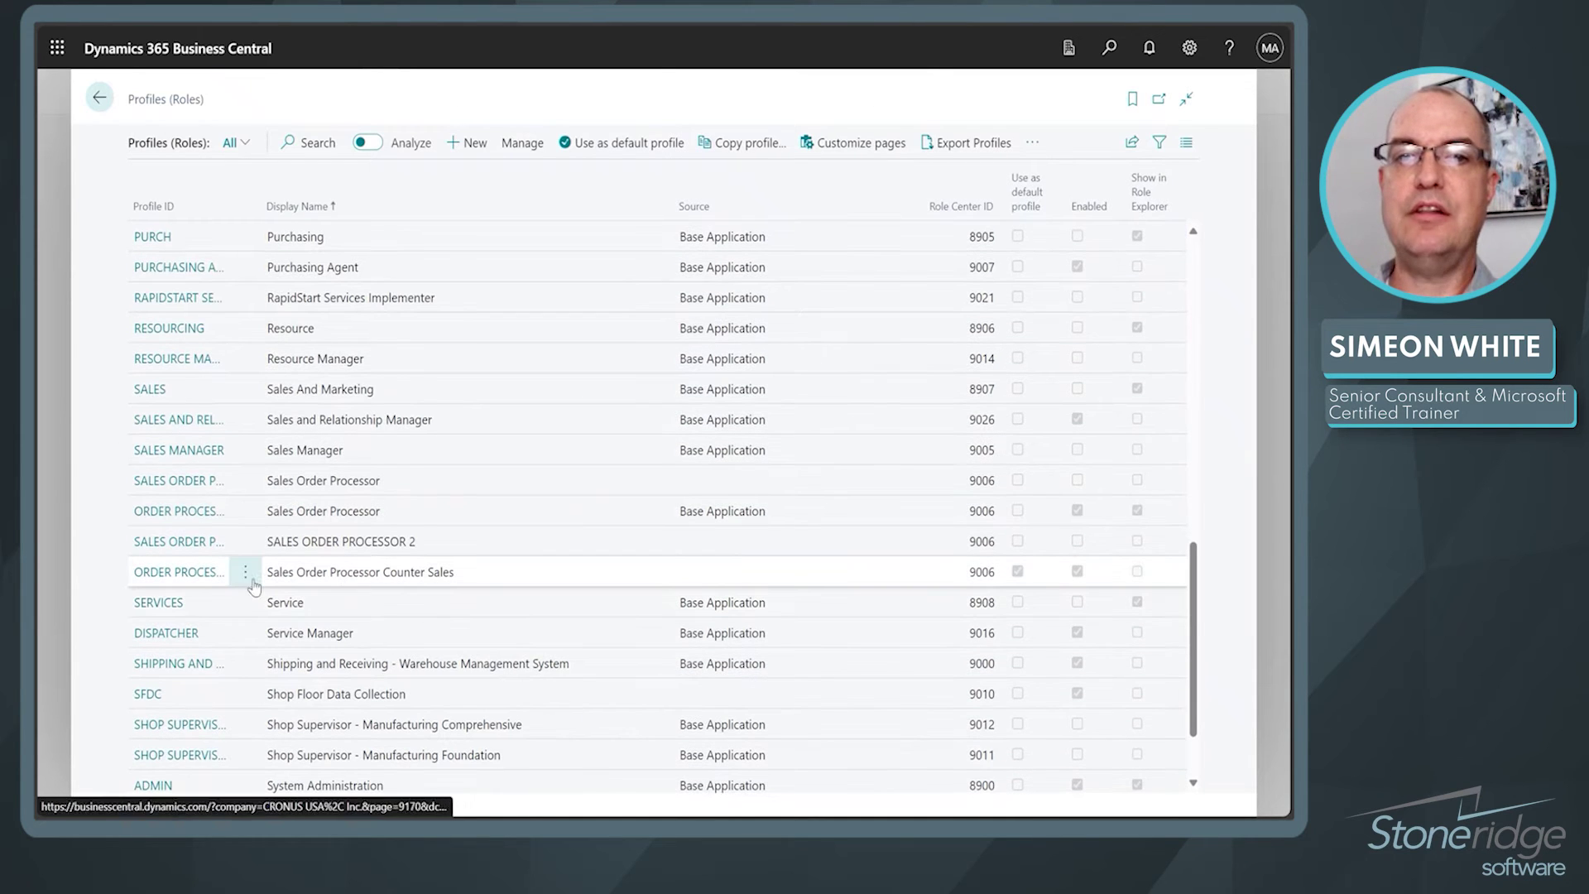
pyautogui.click(200, 578)
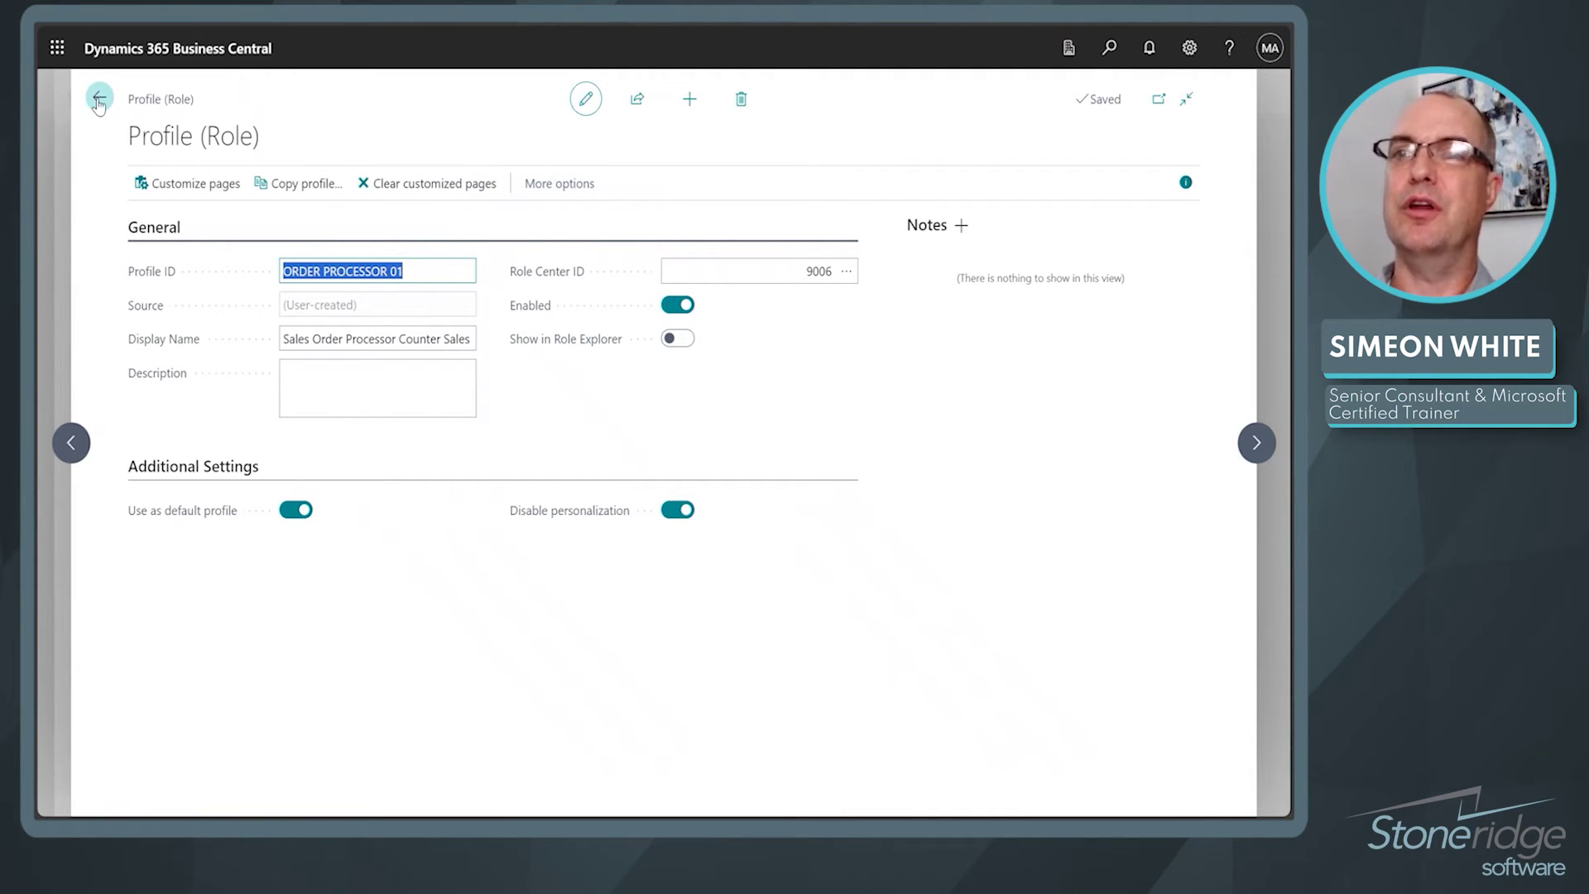
pyautogui.click(958, 102)
pyautogui.press('Escape')
# Step: Search for "cust", view the Customers list, and return to Profiles (Roles)
pyautogui.click(1110, 50)
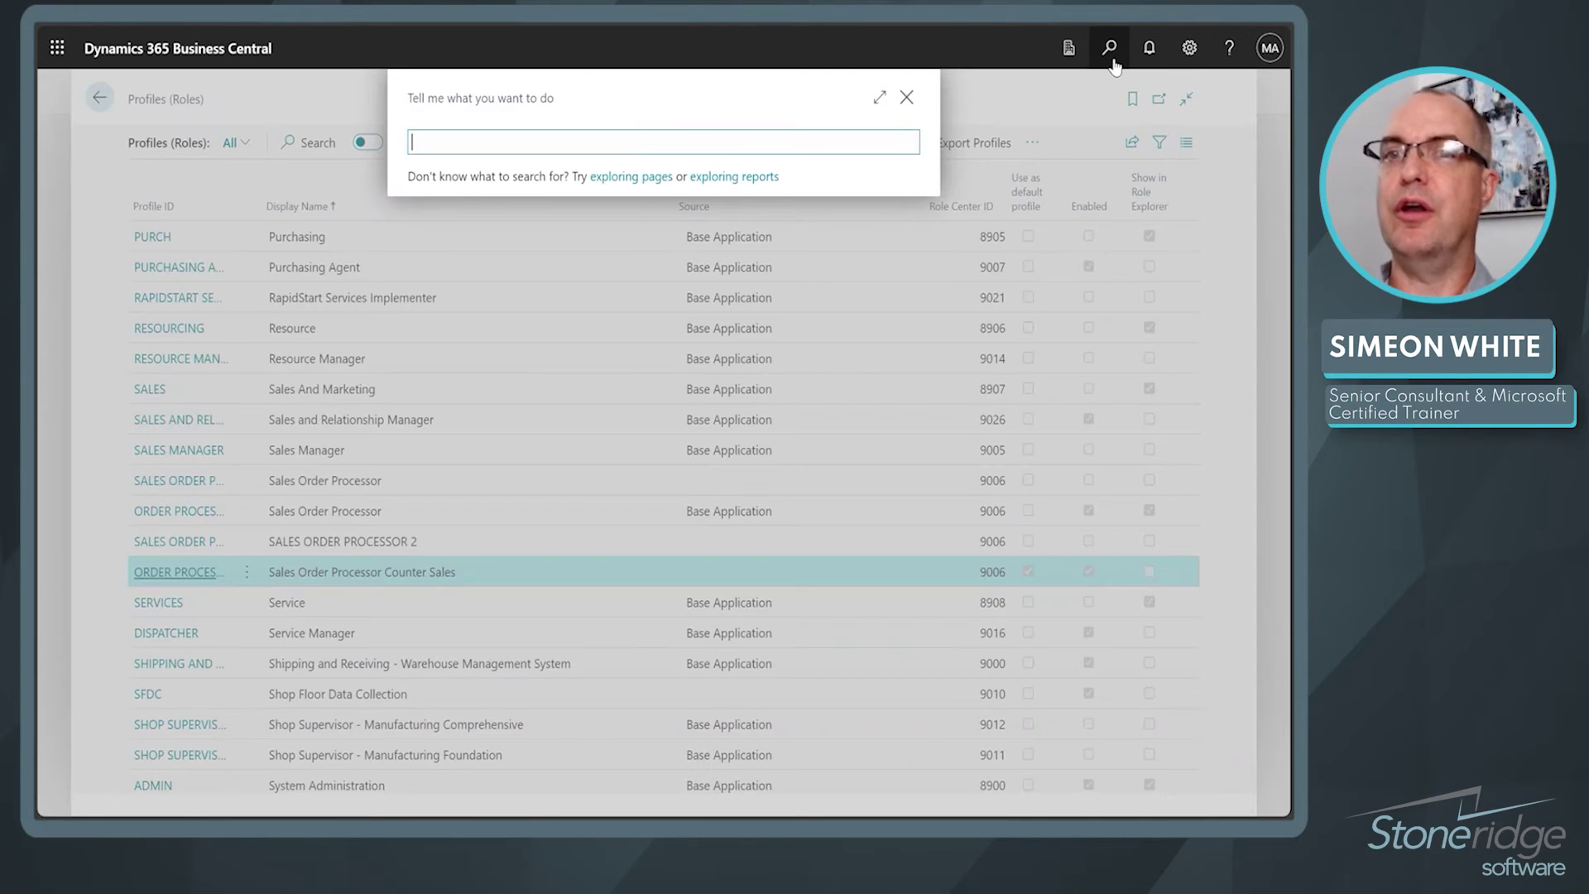
pyautogui.write('cust')
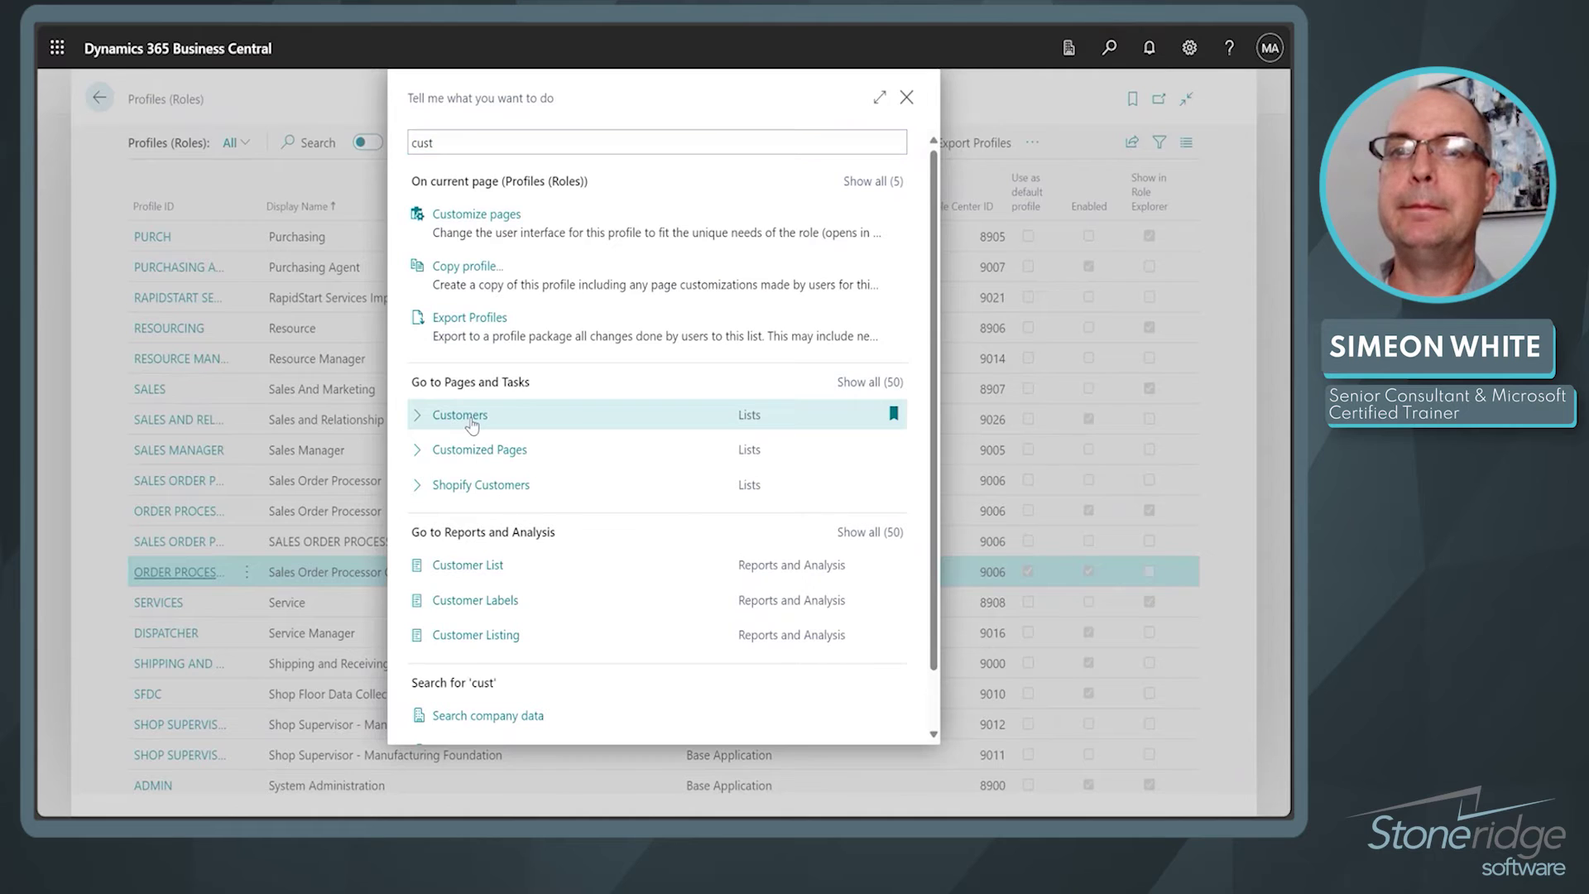
pyautogui.click(460, 415)
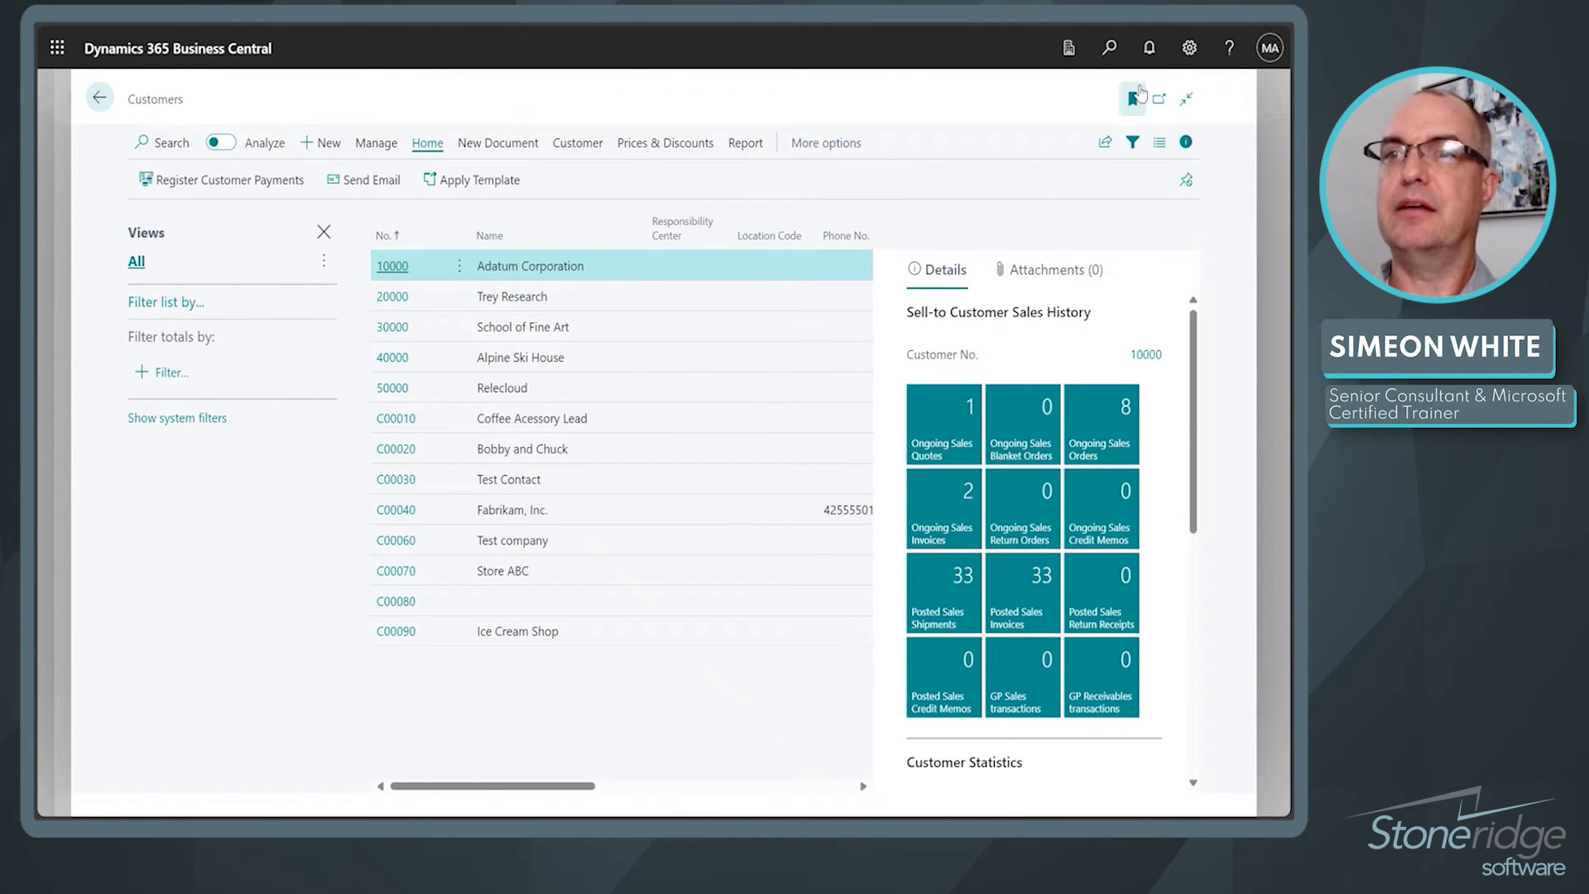
pyautogui.click(99, 98)
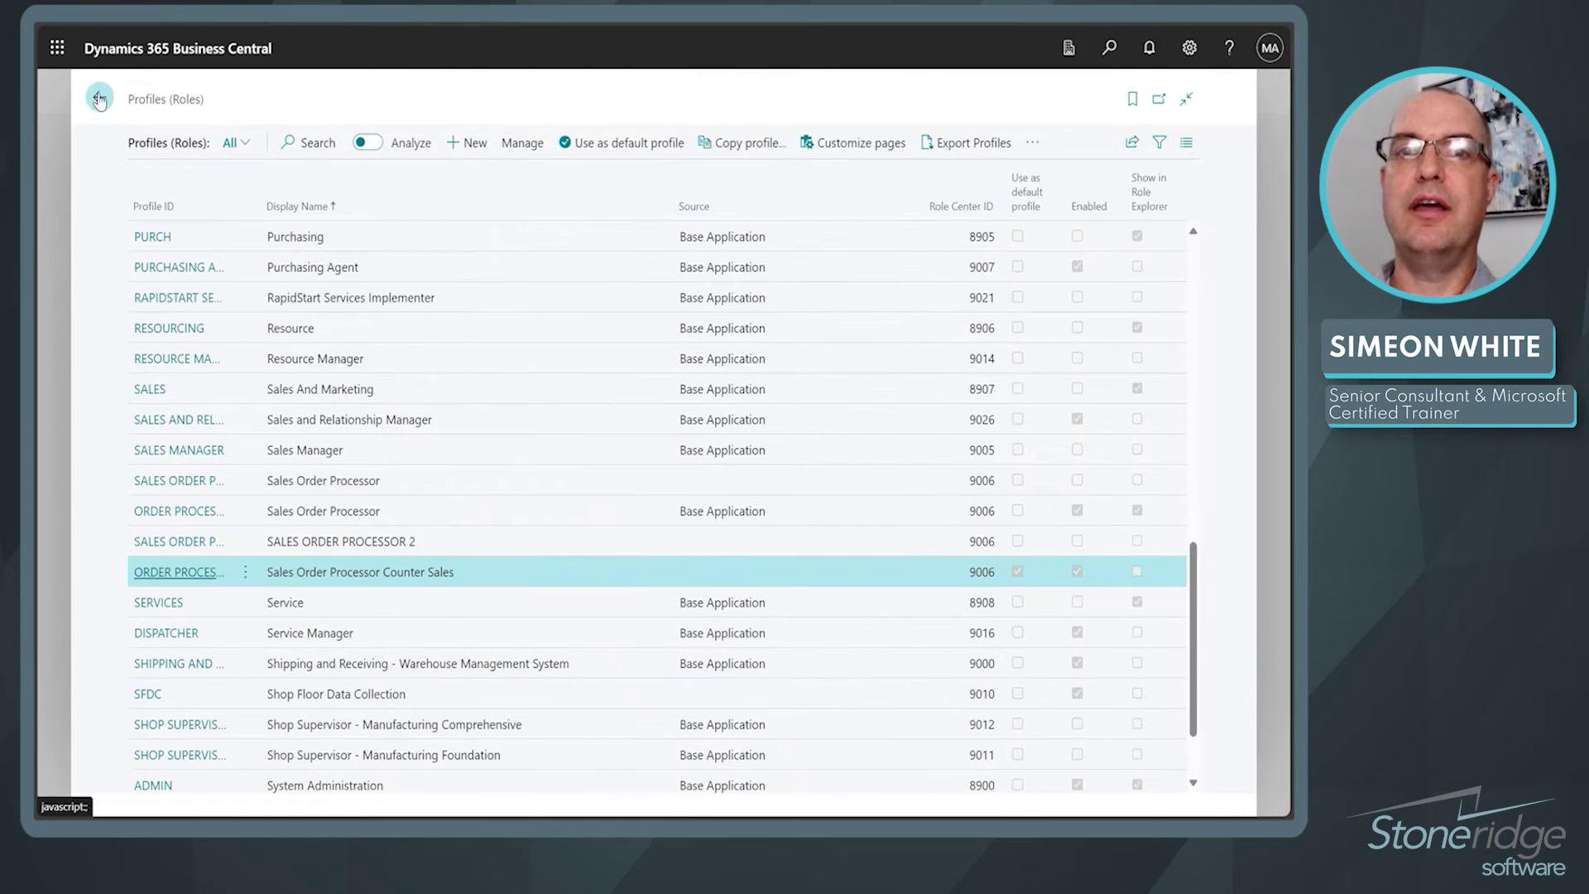
# Step: Start customizing pages for the Sales Order Processor Counter Sales profile, view its Customers list, and end the customization
pyautogui.click(834, 148)
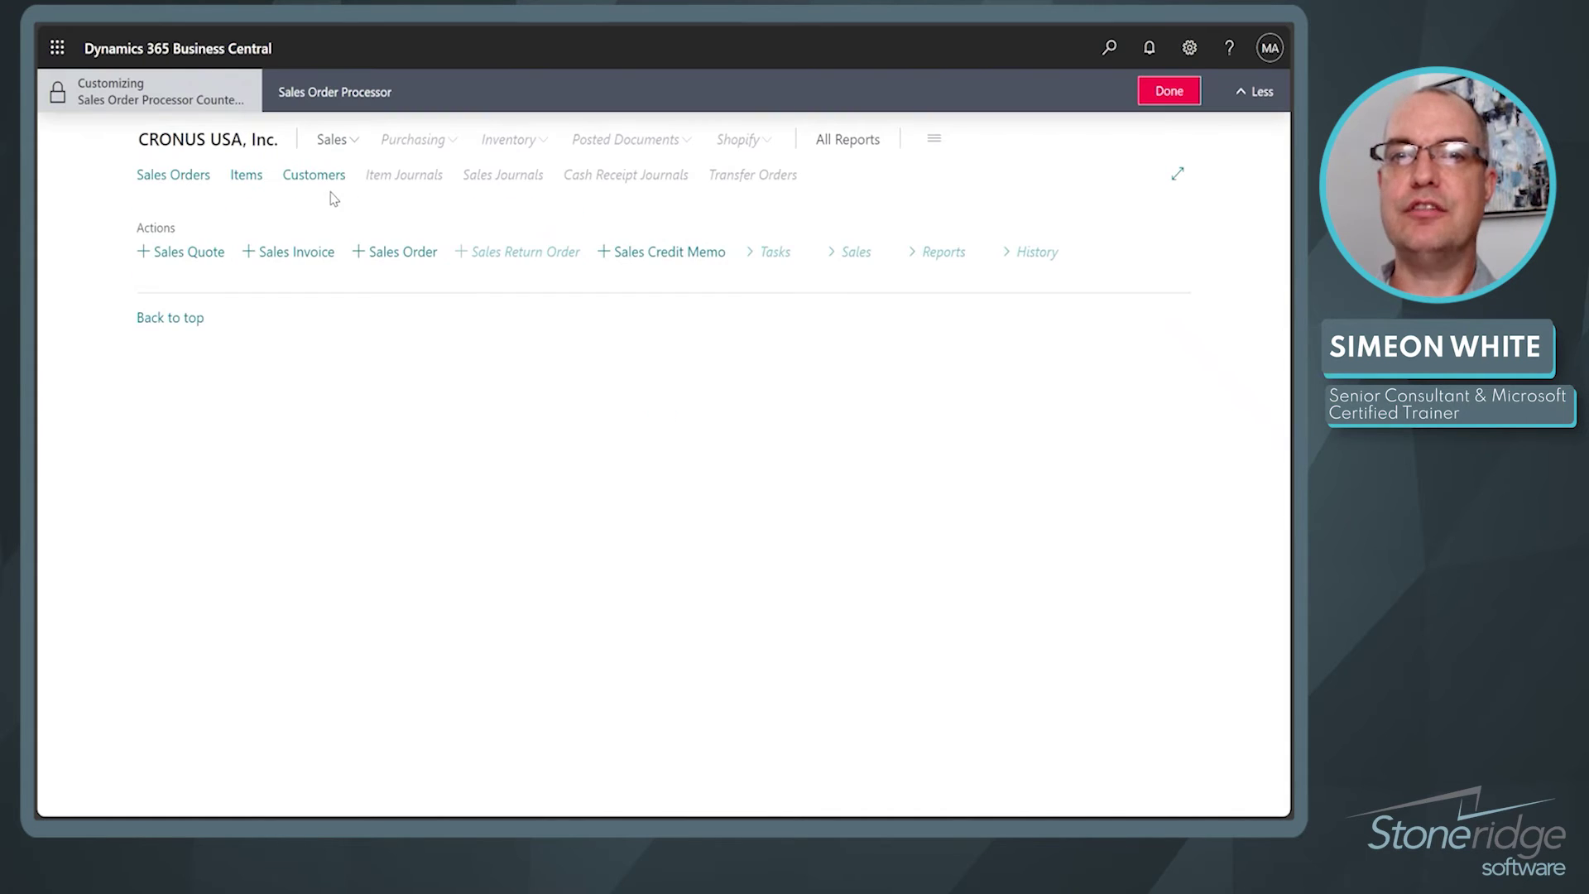
pyautogui.click(315, 177)
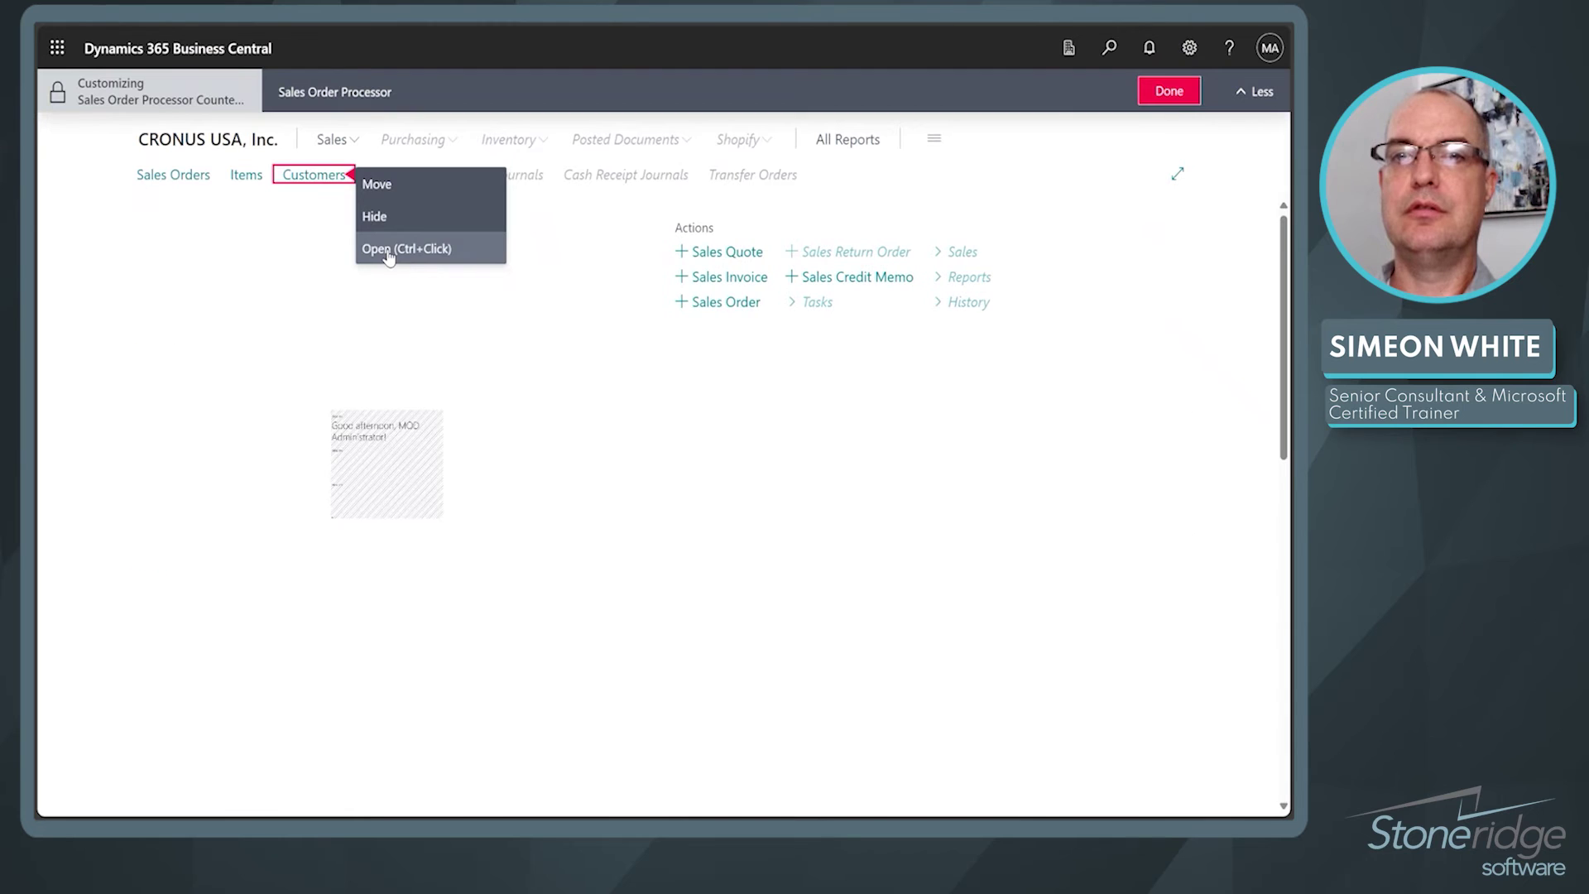
pyautogui.click(880, 207)
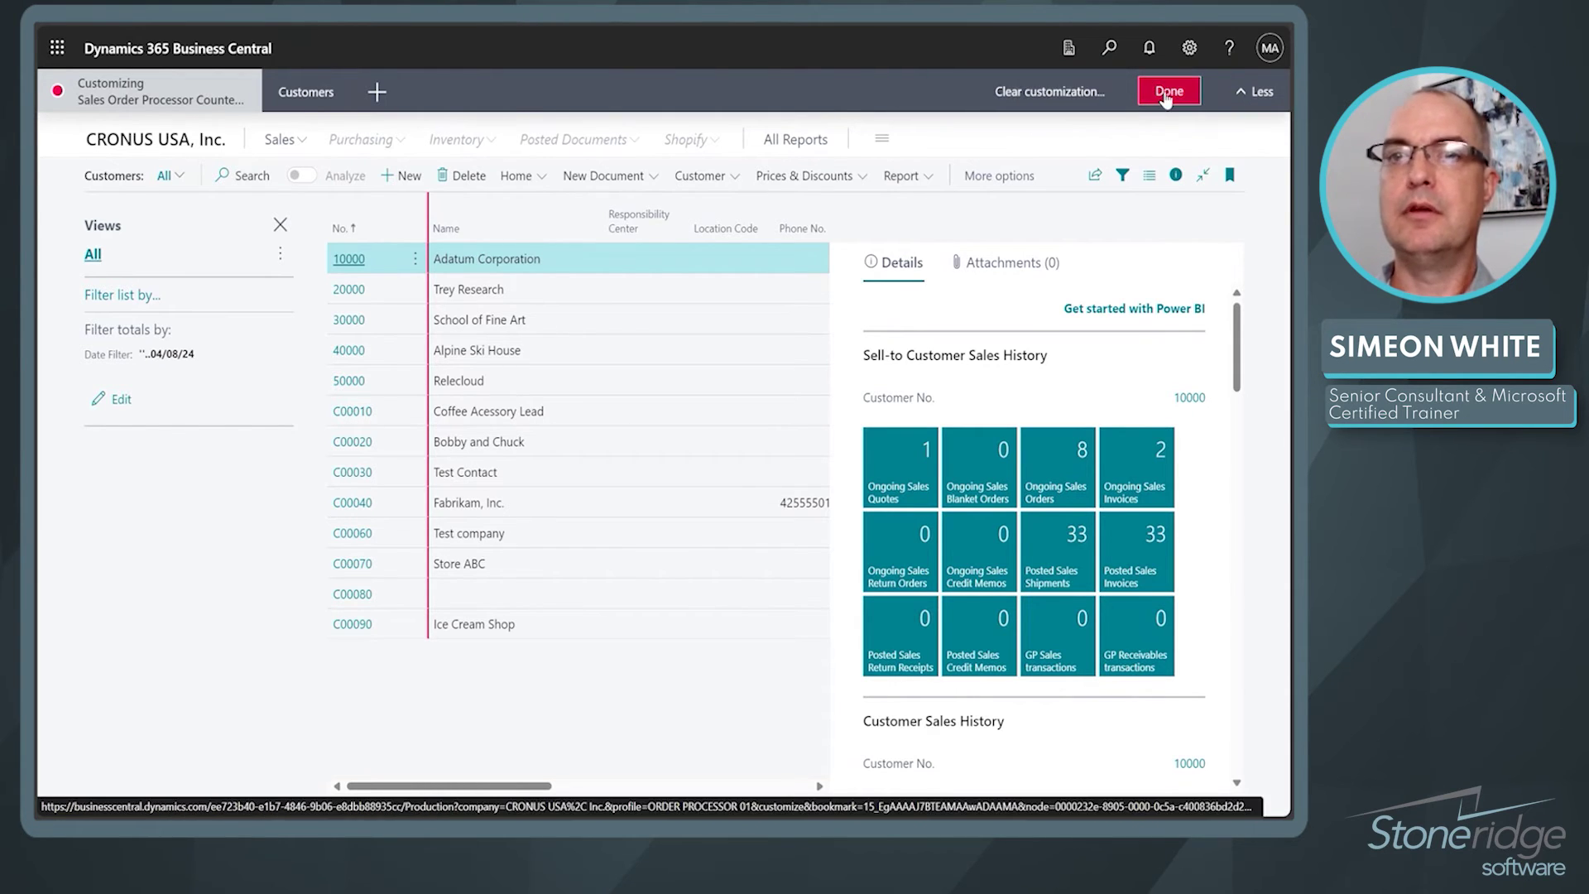
pyautogui.click(1167, 98)
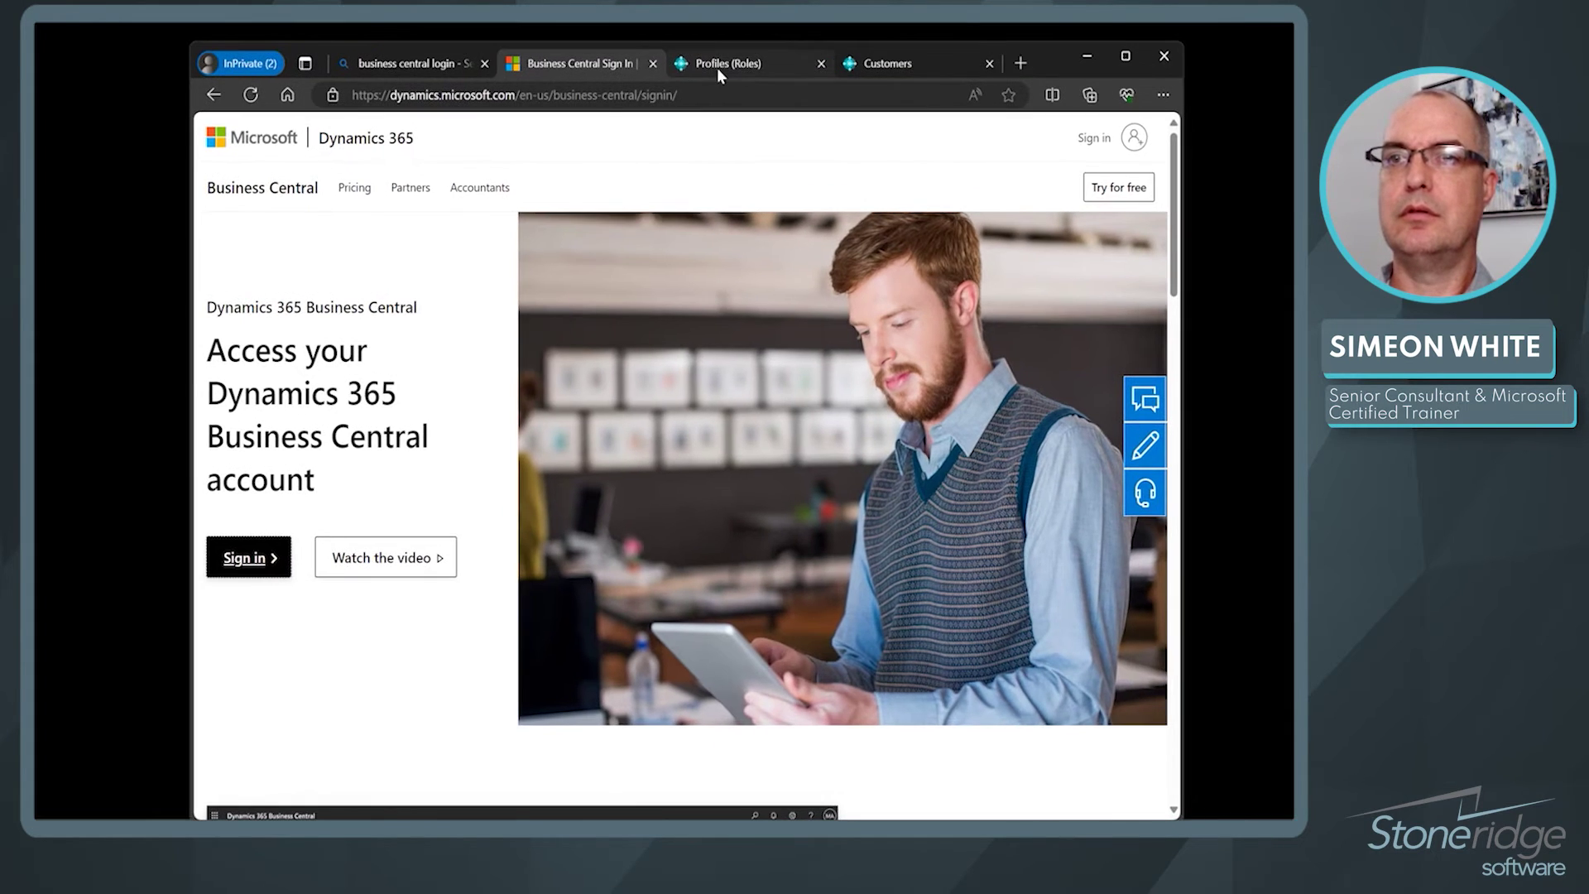
# Step: Return to the Profiles (Roles) browser tab, maximize the window, and go back to the Customers list
pyautogui.click(732, 66)
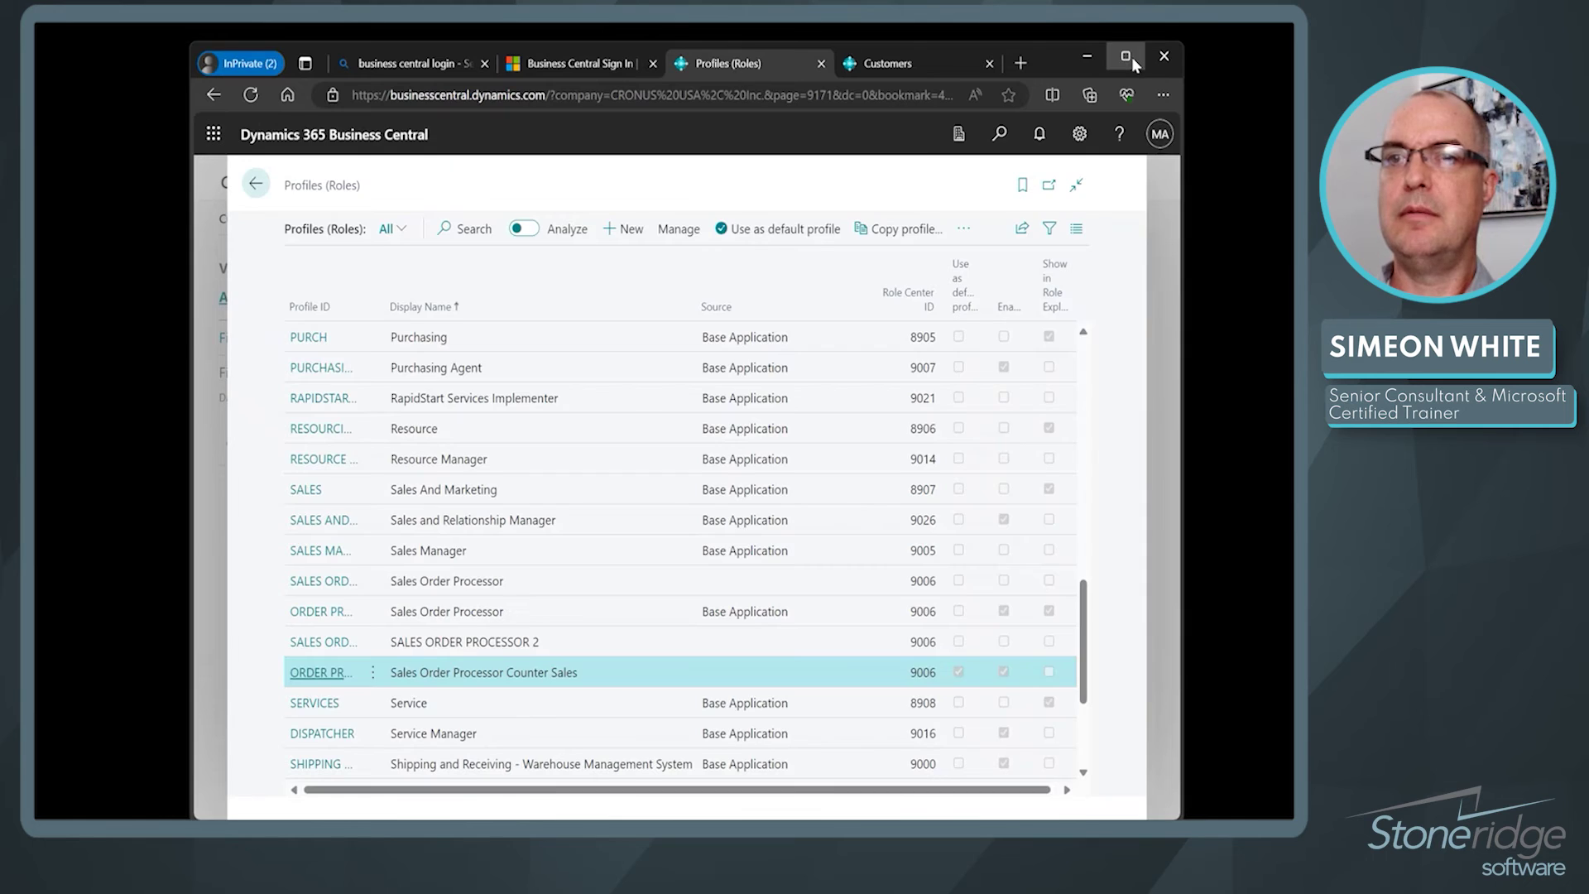
pyautogui.click(1131, 62)
pyautogui.hotkey('ctrl', 'Tab')
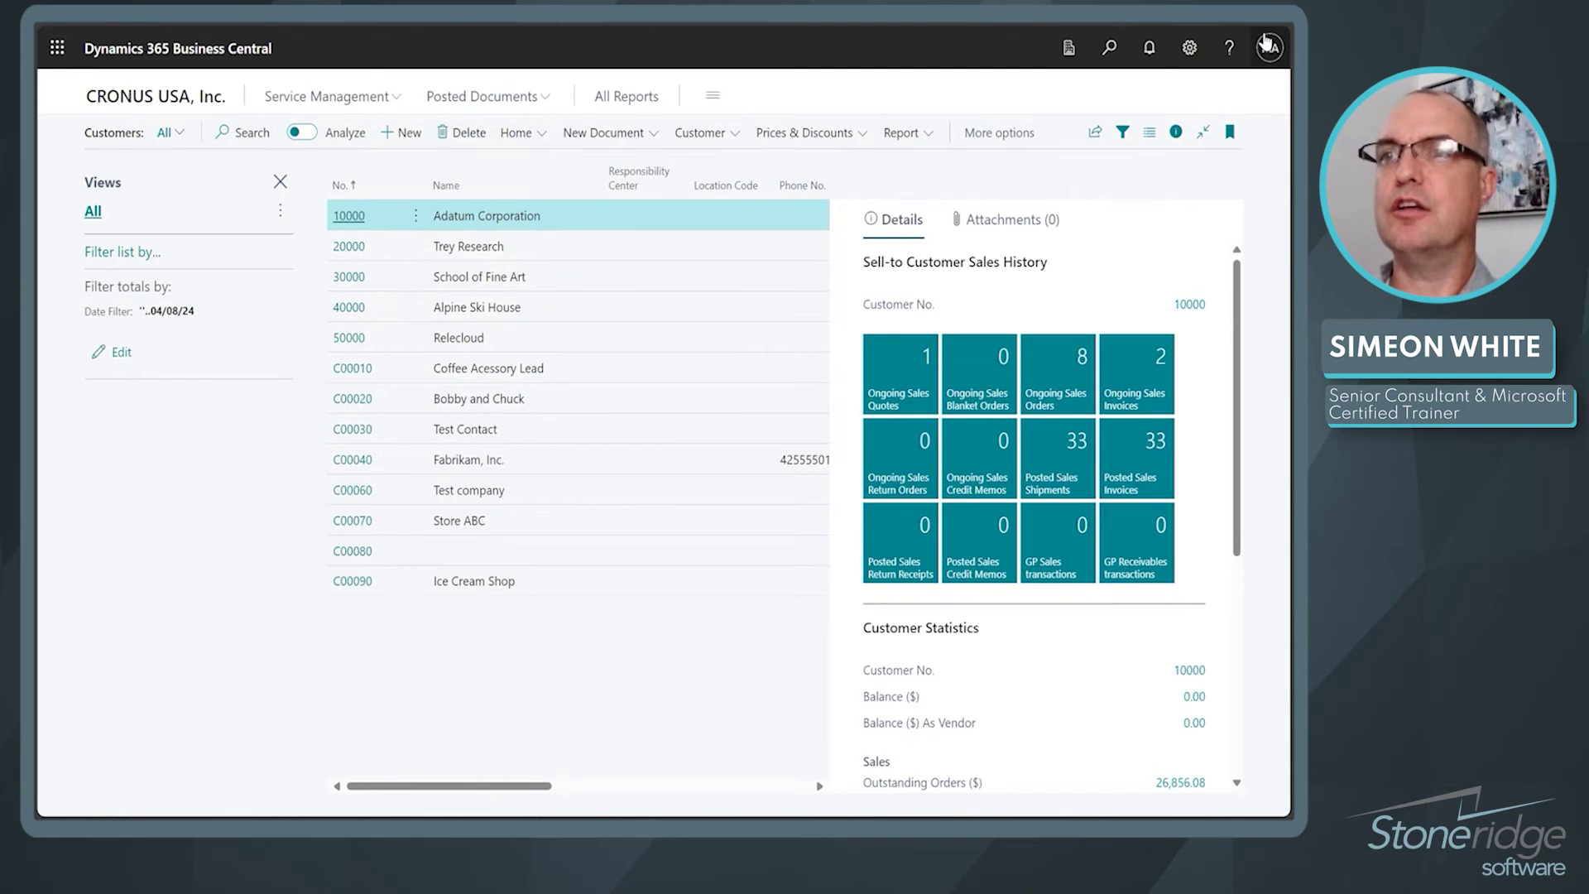
# Step: Start personalizing the Customers page, look through the recommended fields available to add, and finish personalizing
pyautogui.click(1190, 50)
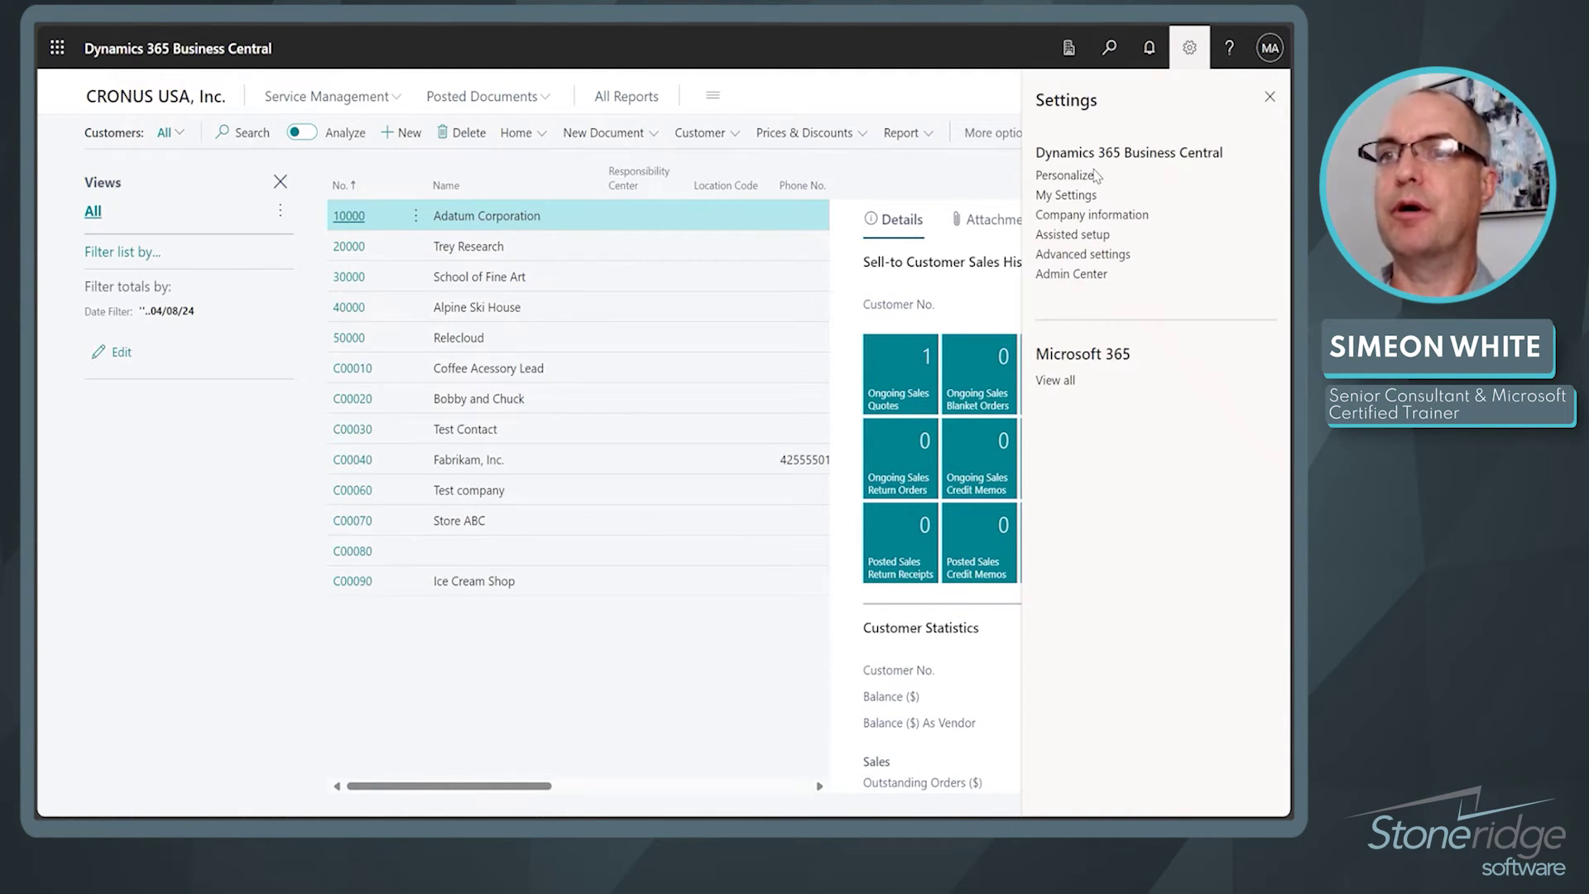
pyautogui.click(1068, 175)
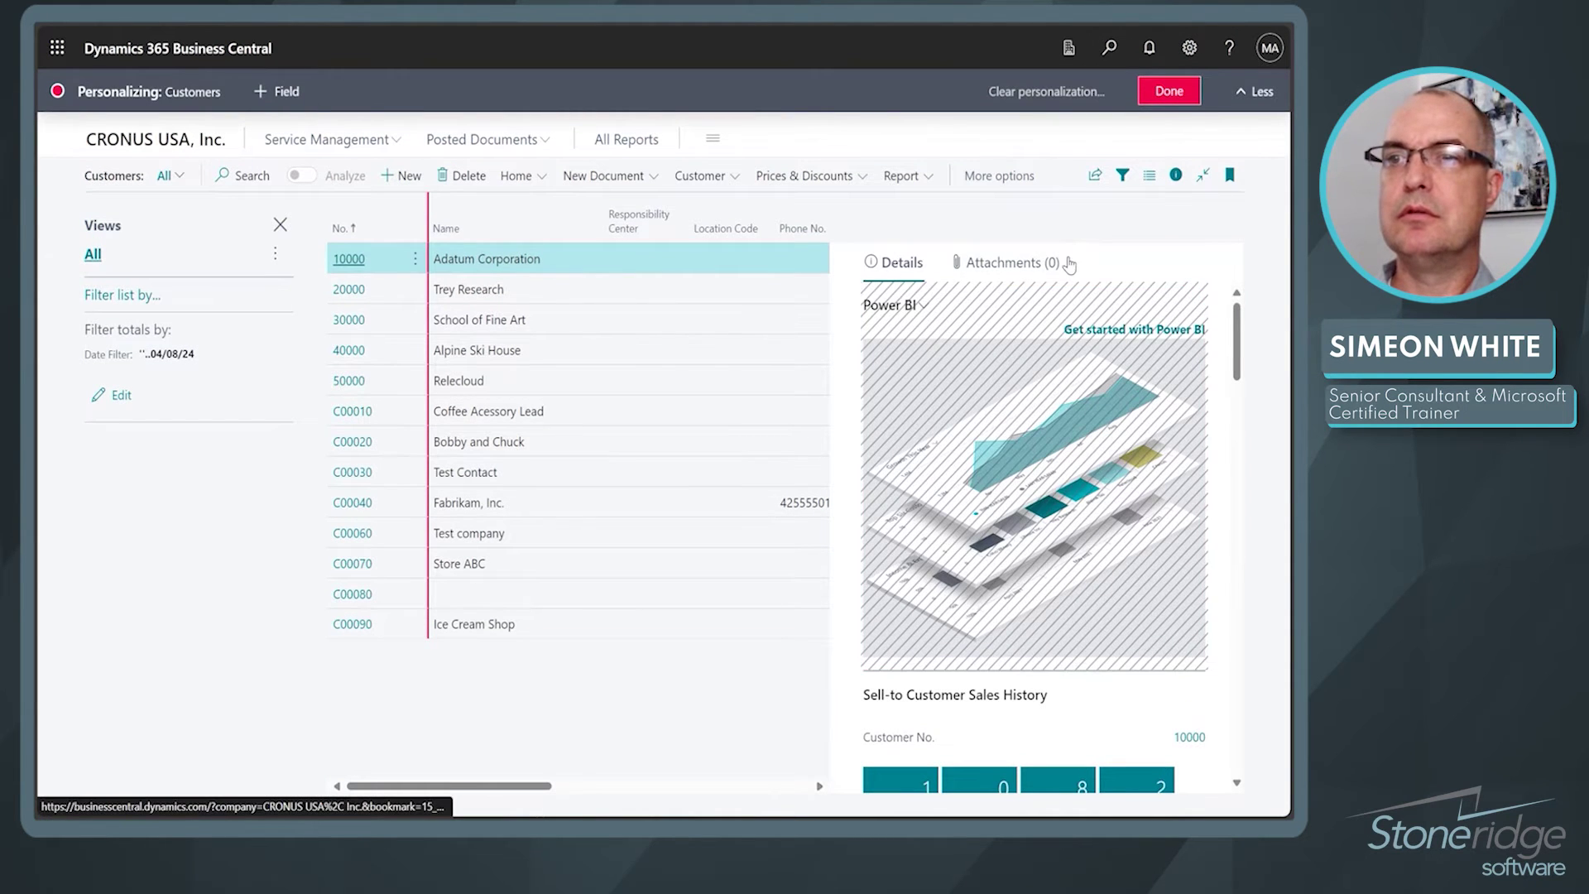
pyautogui.scroll(-10, 1163, 432)
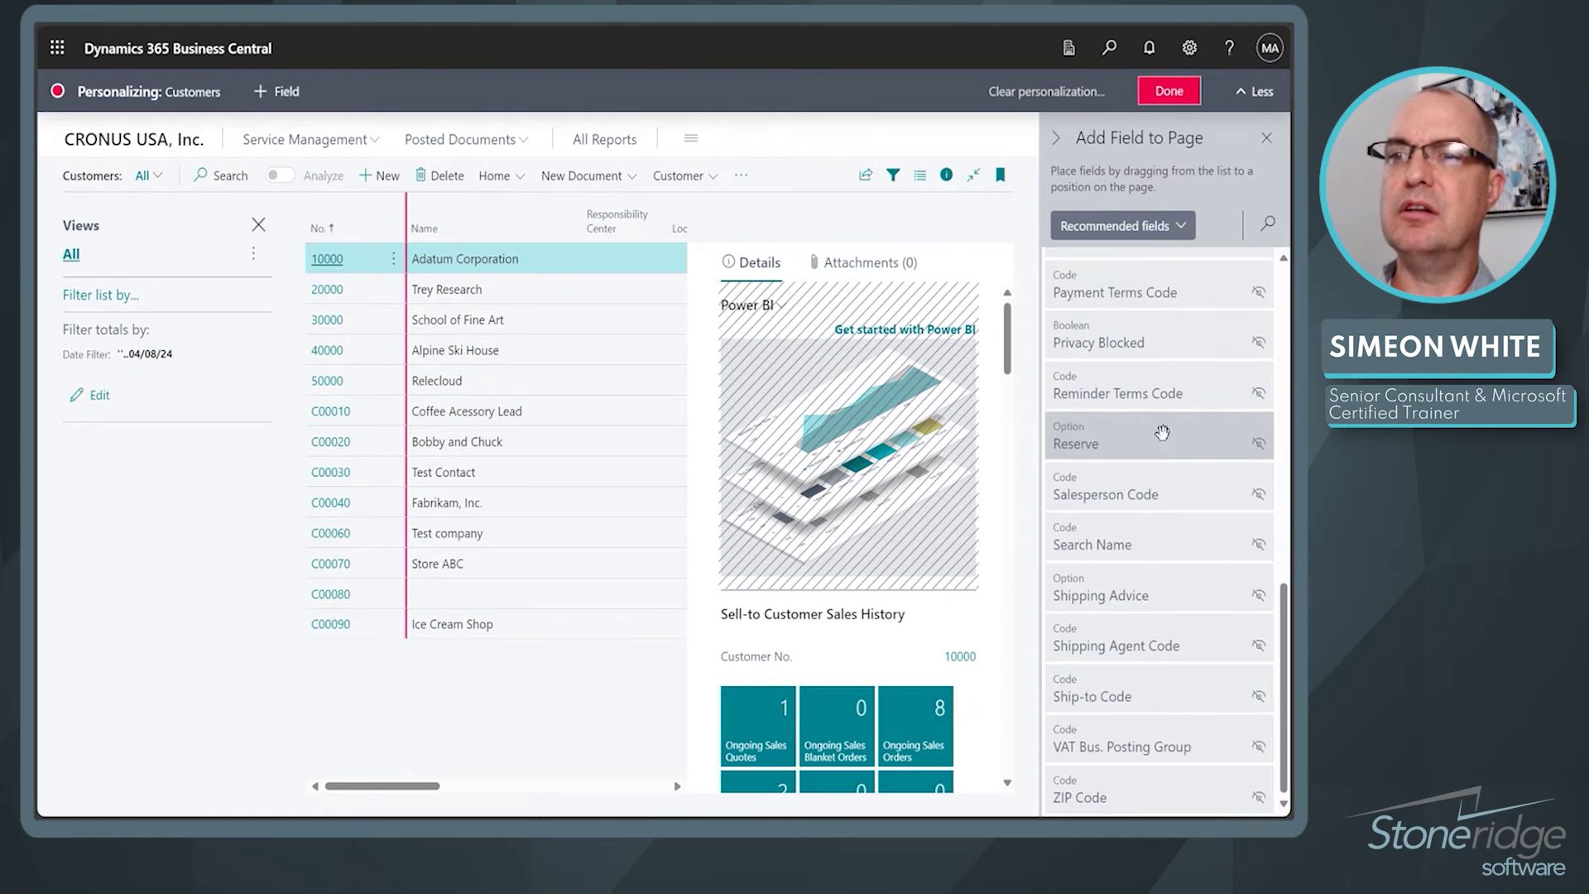
pyautogui.scroll(10, 1163, 432)
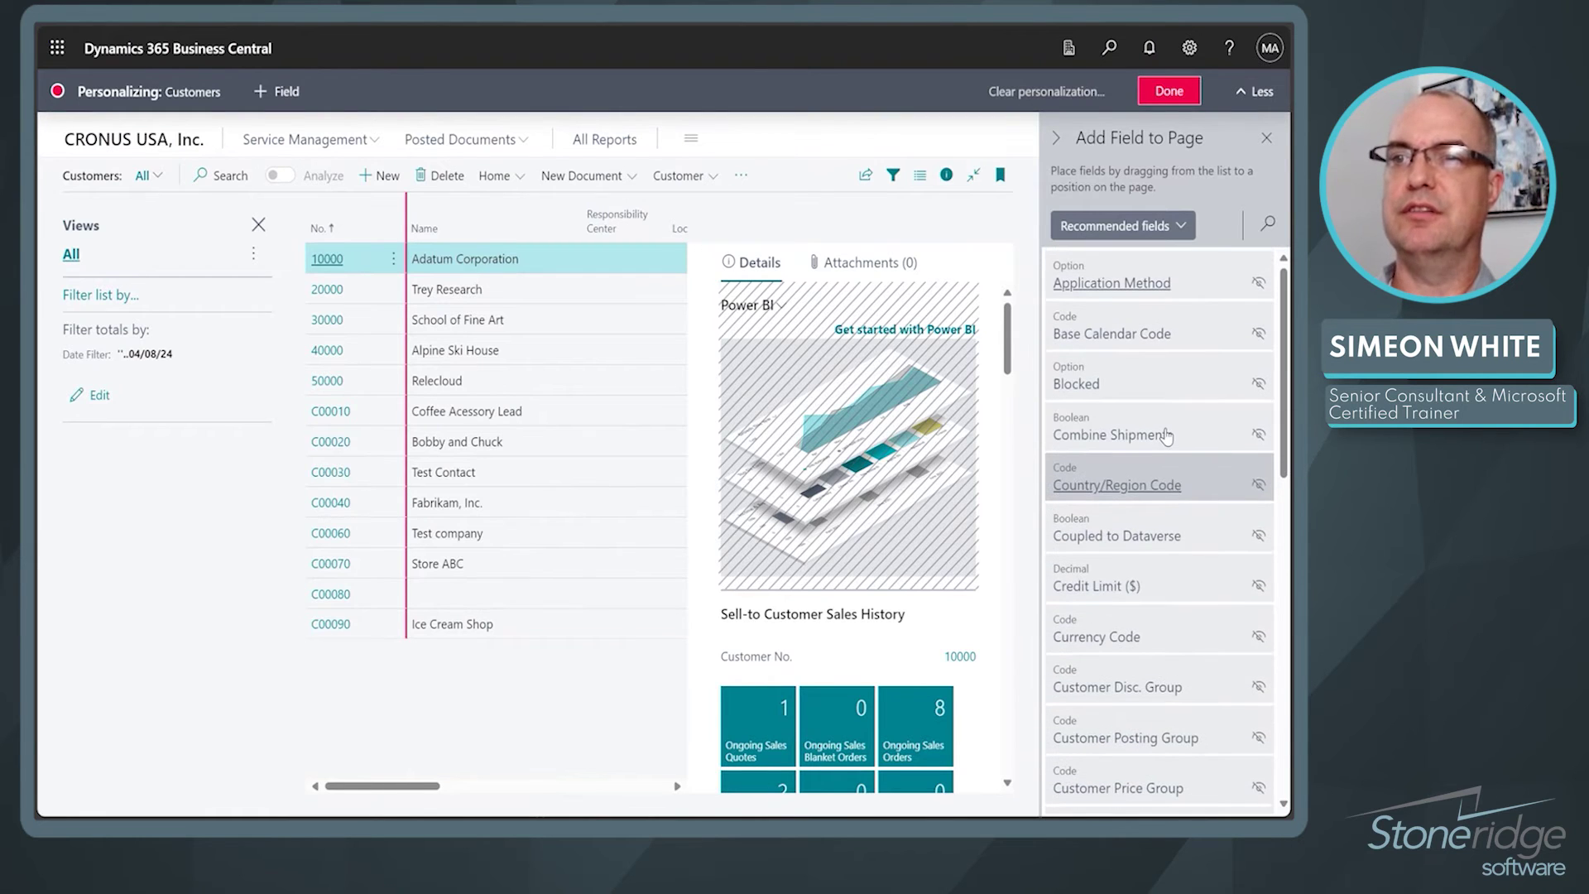
pyautogui.scroll(-3, 1163, 422)
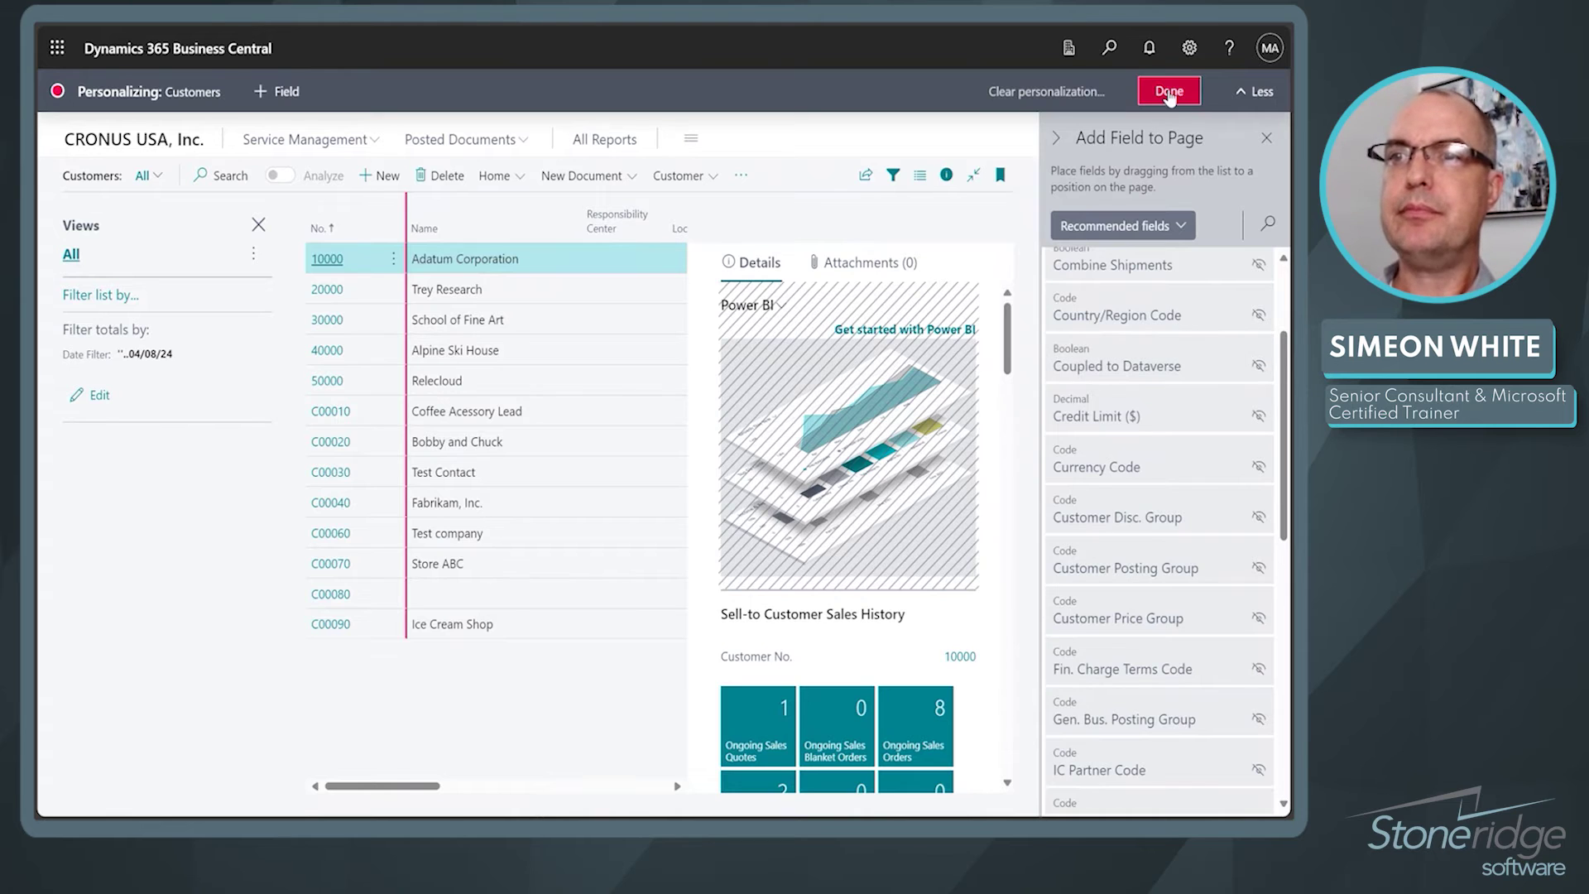
pyautogui.click(1168, 93)
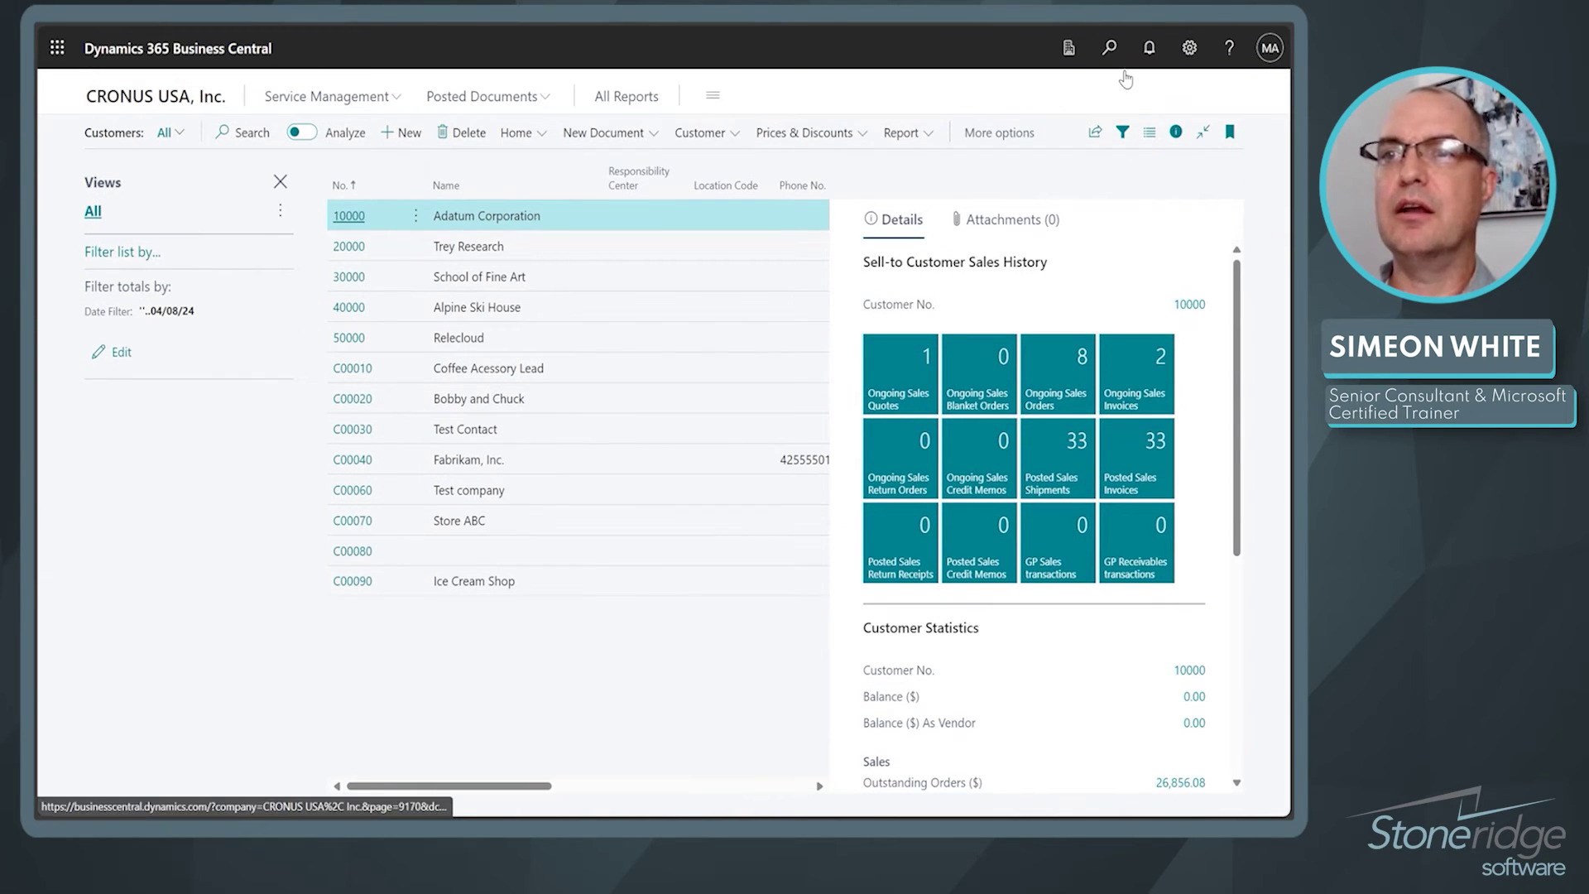
# Step: Search for "profil", select the Base Application Sales Order Processor profile in Profiles (Roles), and start customizing its pages
pyautogui.click(1110, 48)
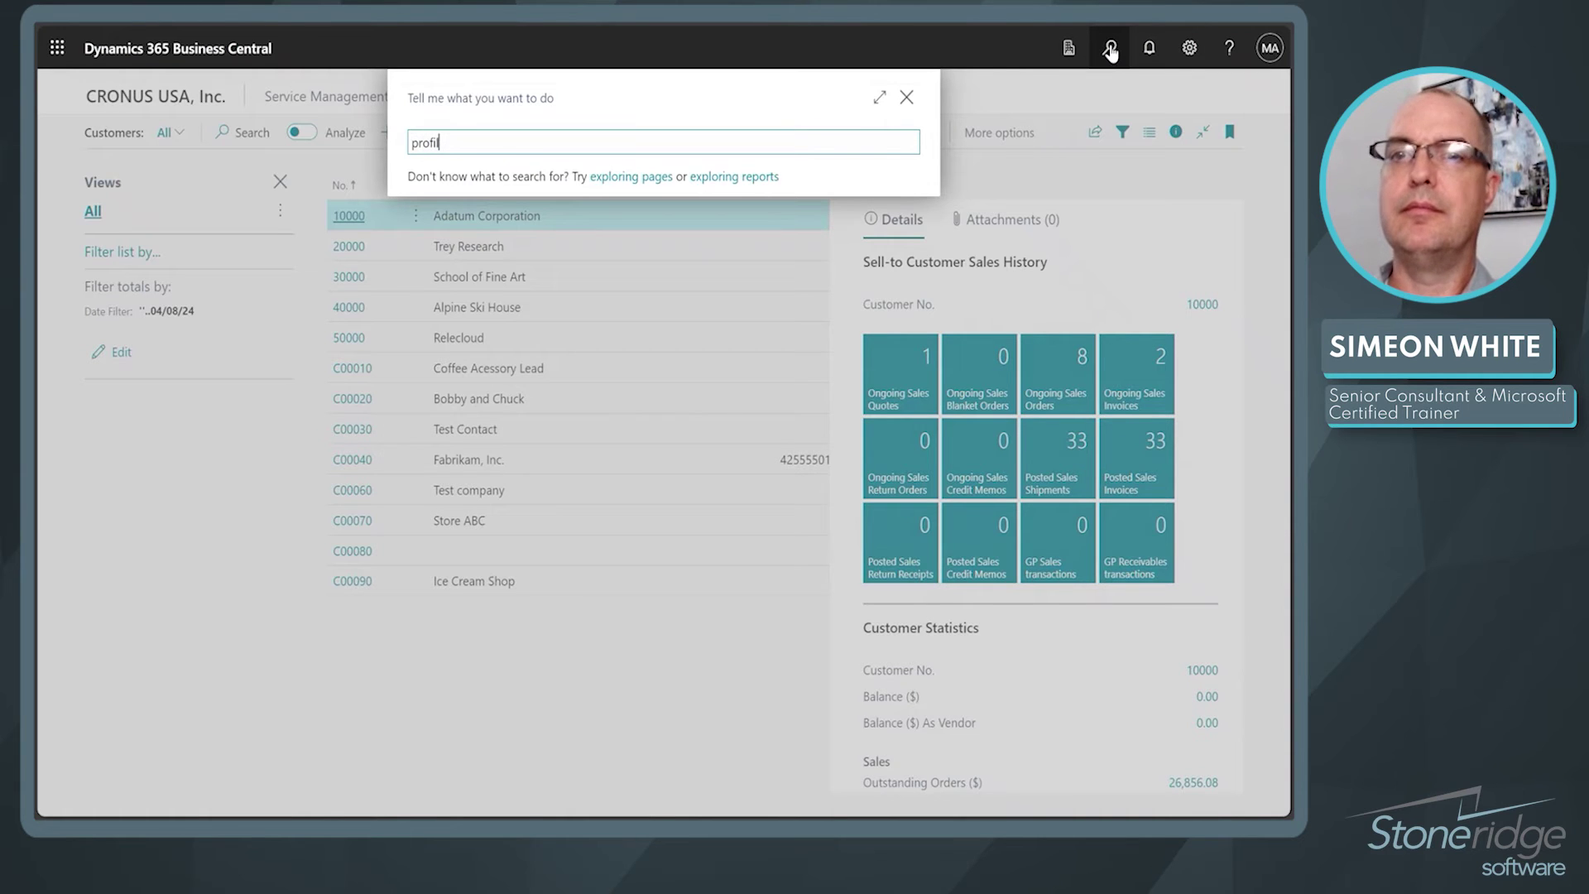
pyautogui.write('profil')
pyautogui.click(488, 250)
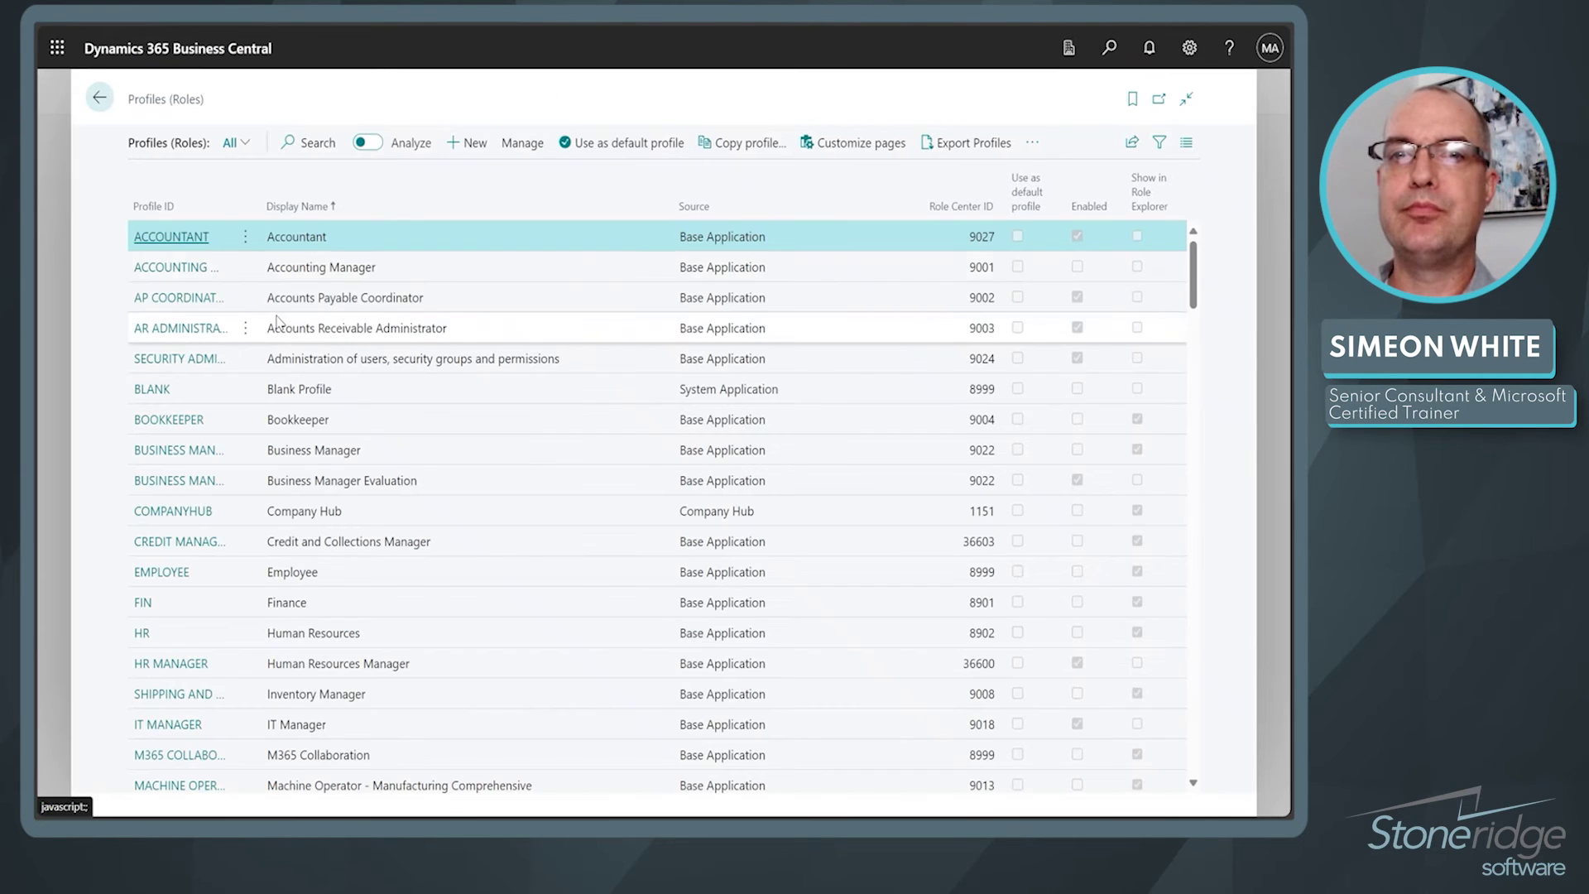
pyautogui.scroll(-10, 228, 662)
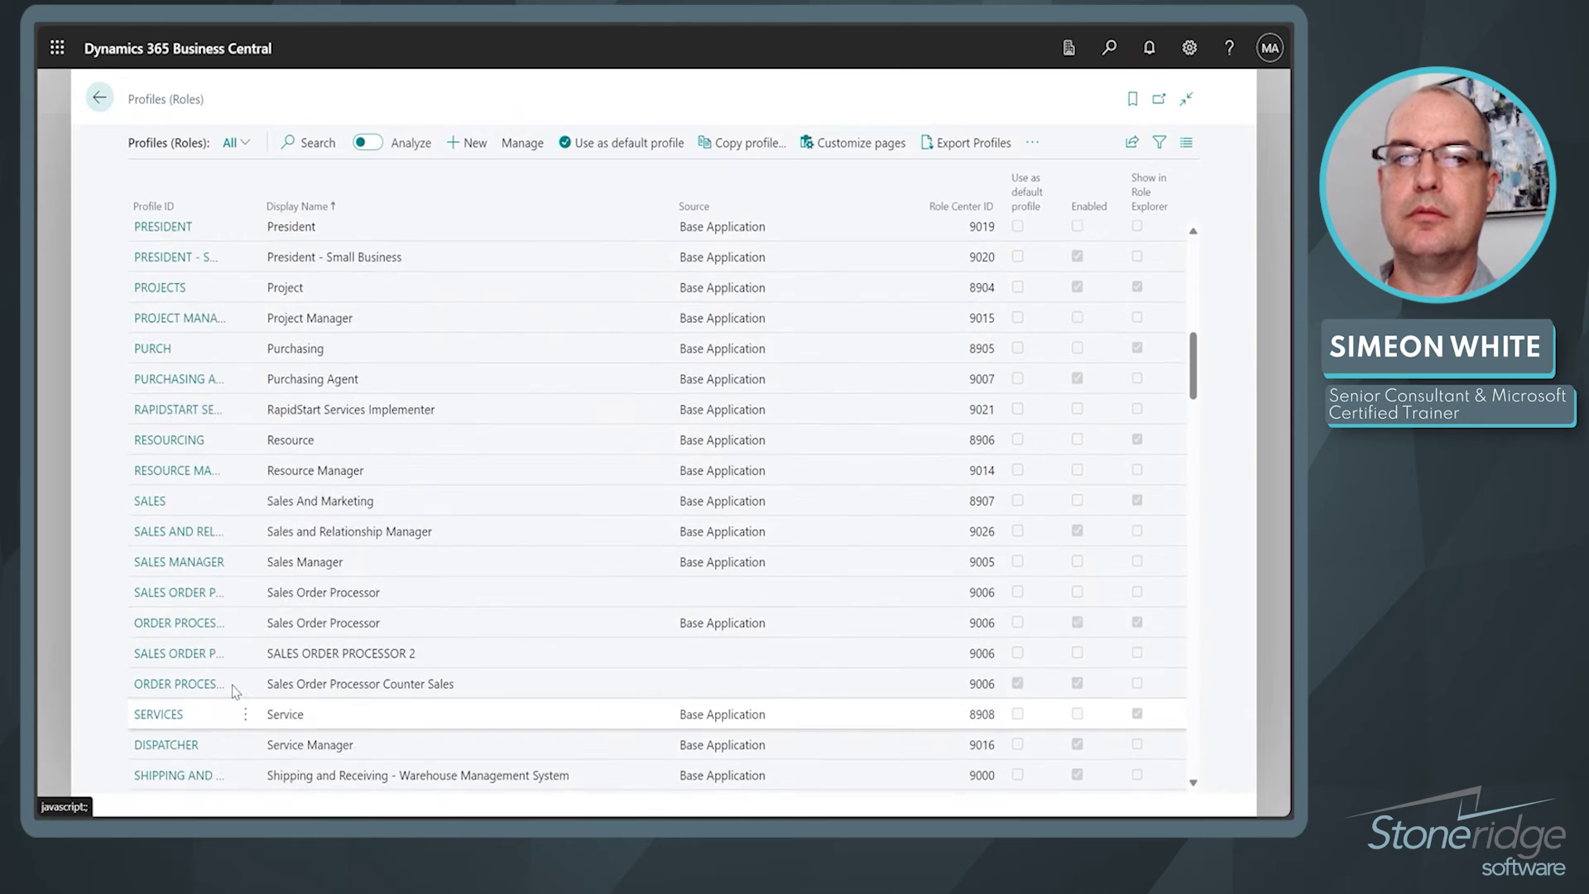
pyautogui.scroll(2, 232, 687)
pyautogui.scroll(-3, 207, 571)
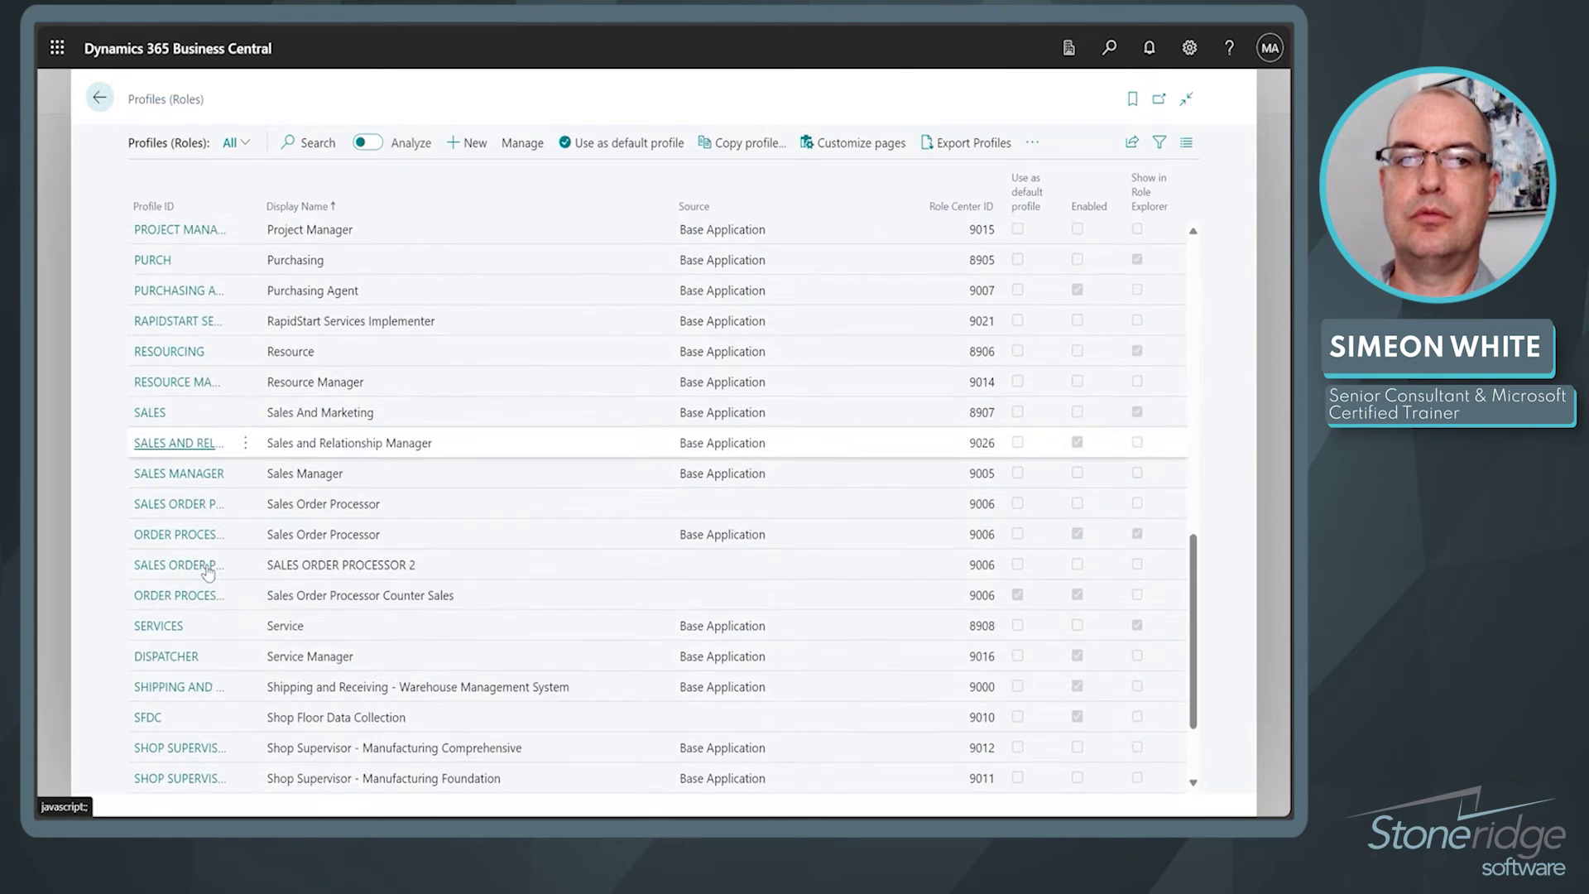
pyautogui.scroll(-1, 207, 571)
pyautogui.click(340, 520)
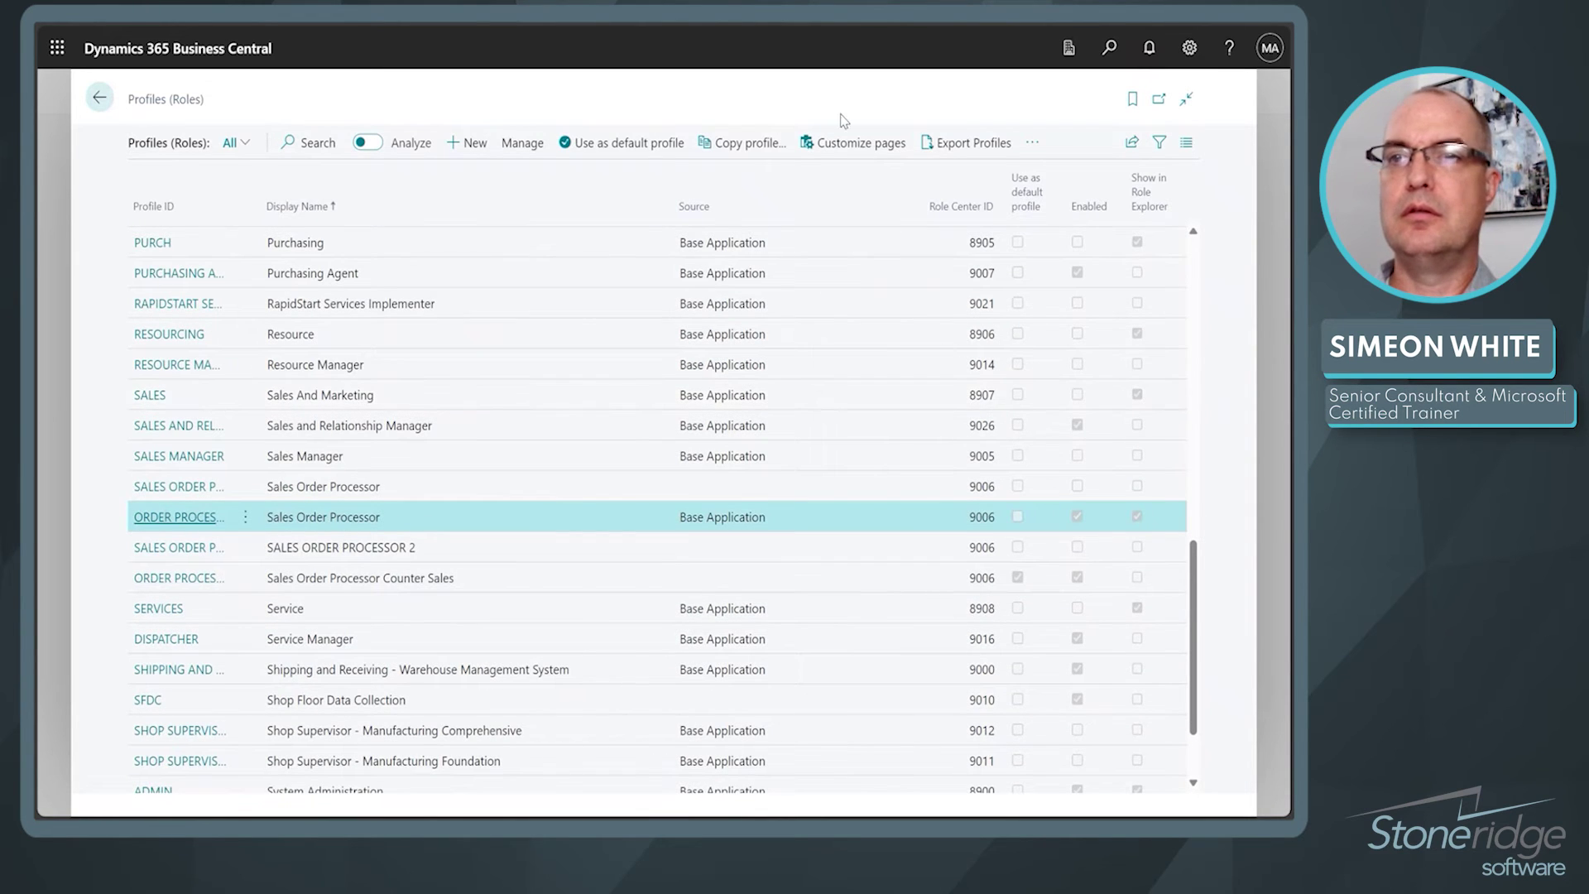
pyautogui.click(855, 148)
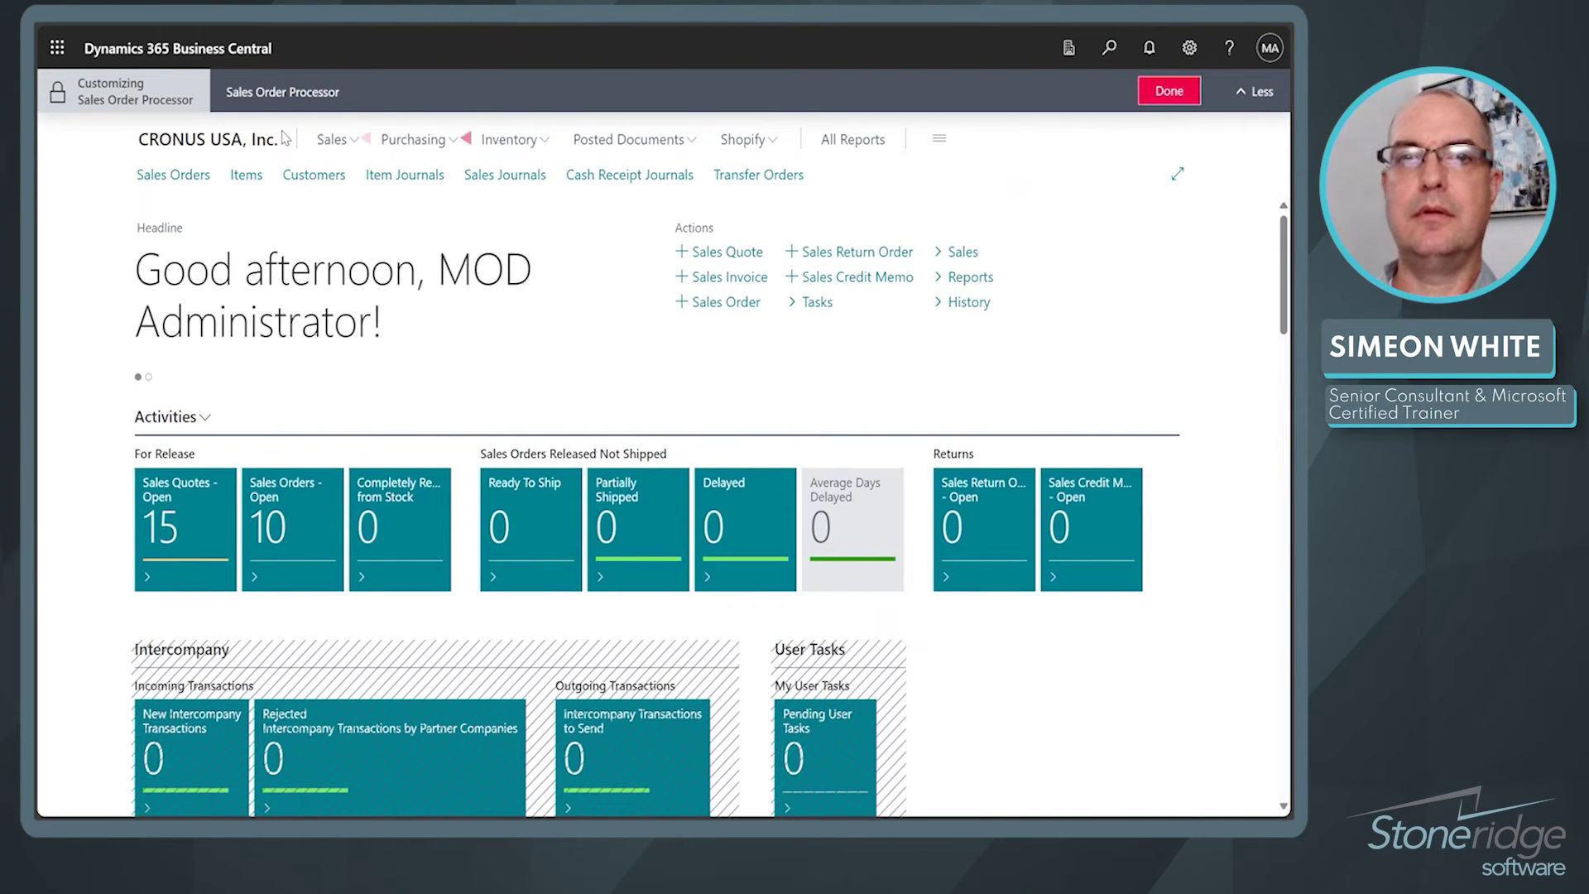
# Step: Open the Customers list in the Sales Order Processor customization and look through all fields available to add to the page
pyautogui.scroll(-2, 331, 298)
pyautogui.scroll(2, 248, 248)
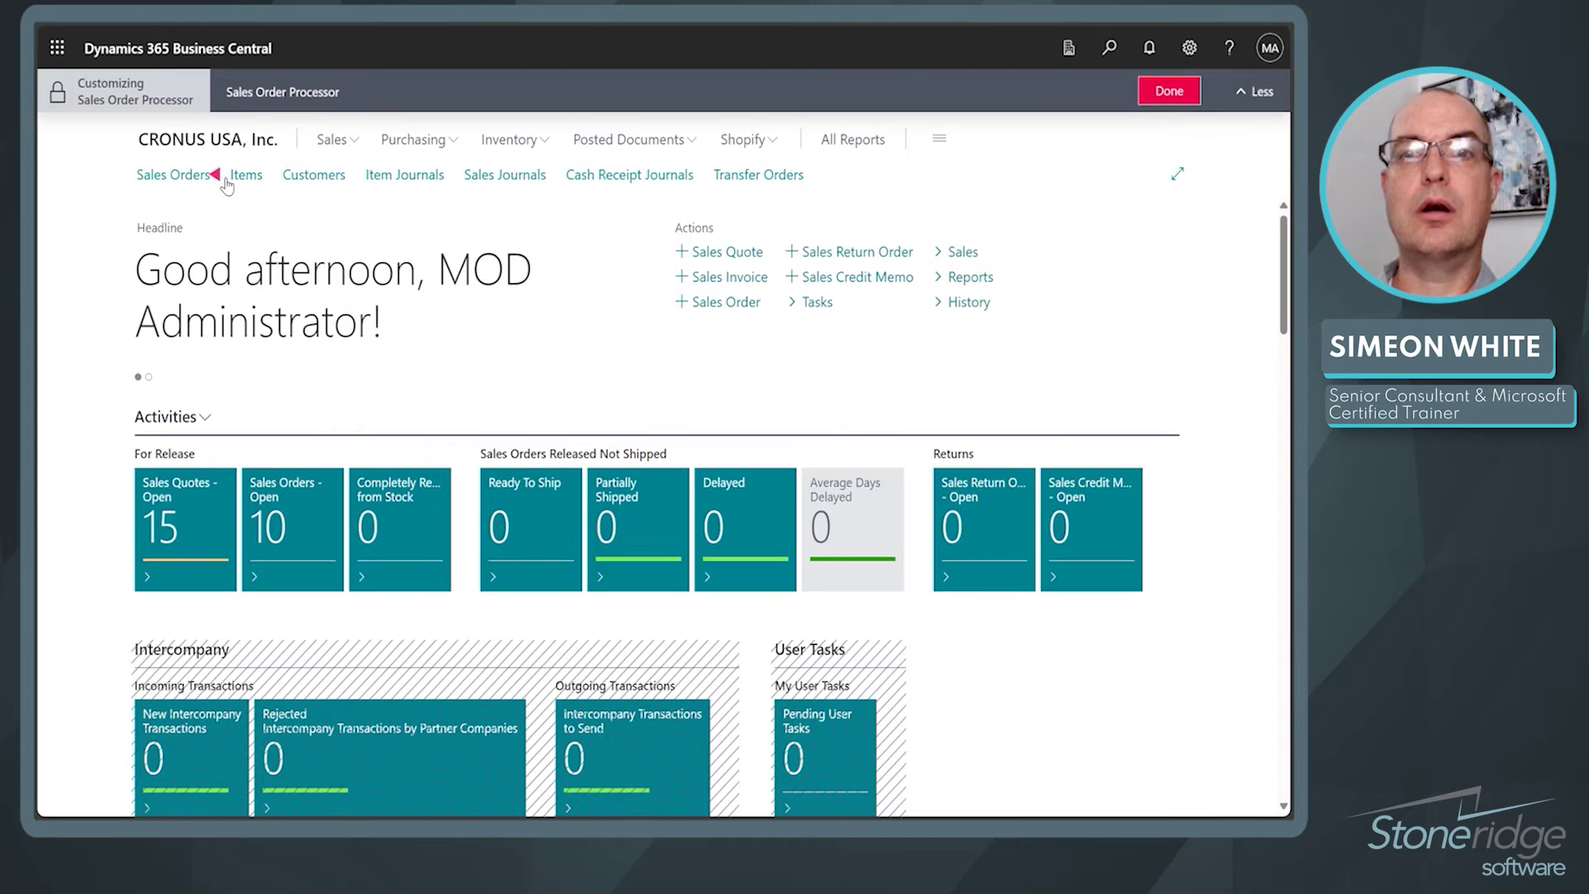
pyautogui.click(315, 176)
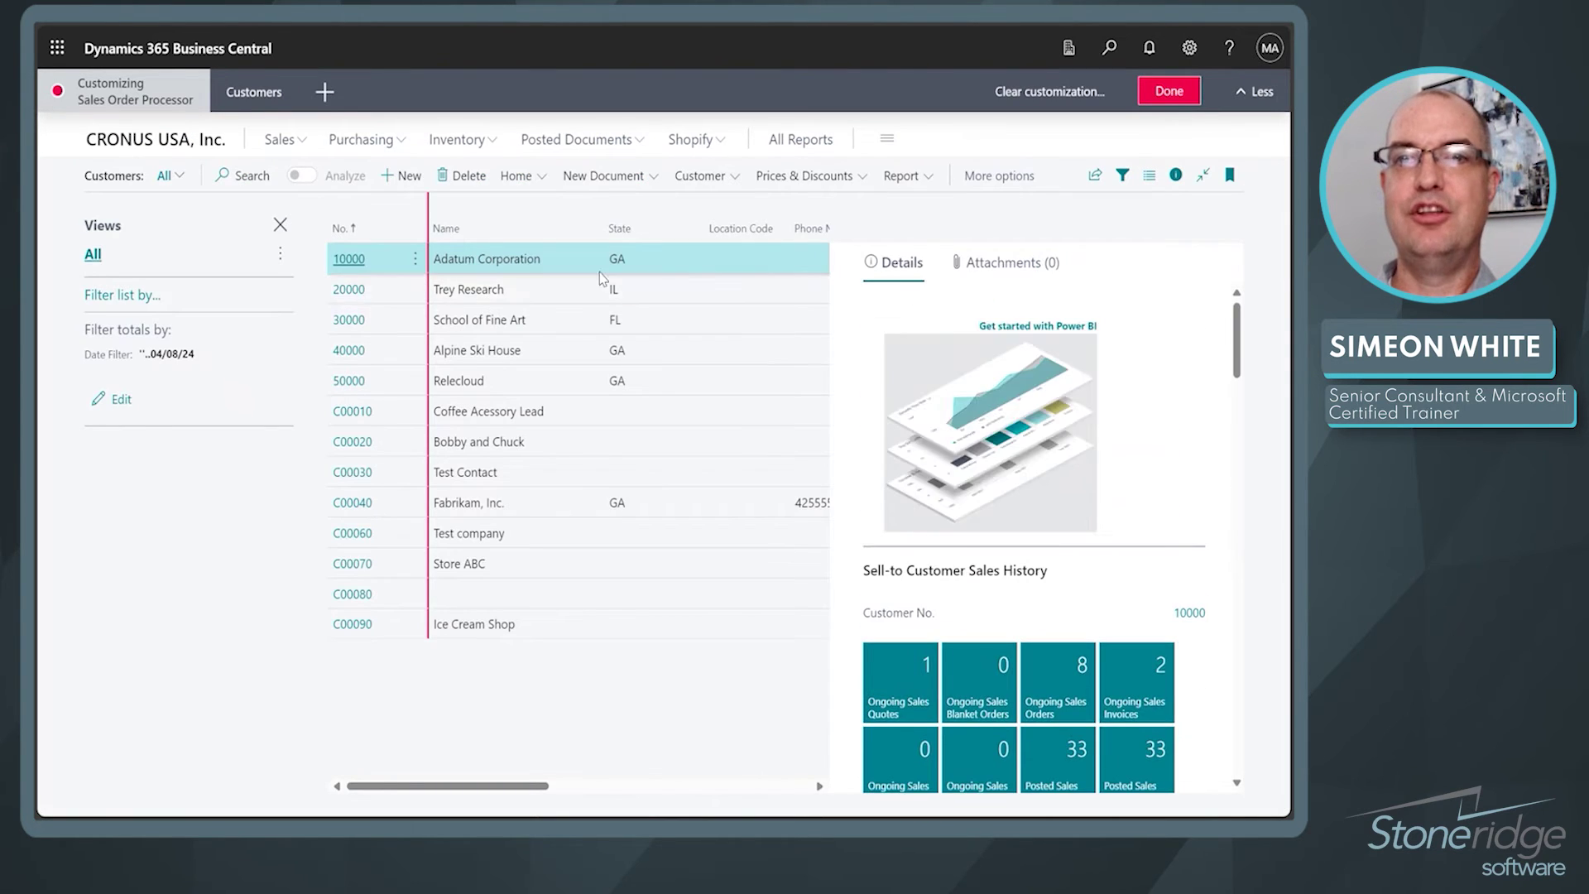
pyautogui.click(326, 93)
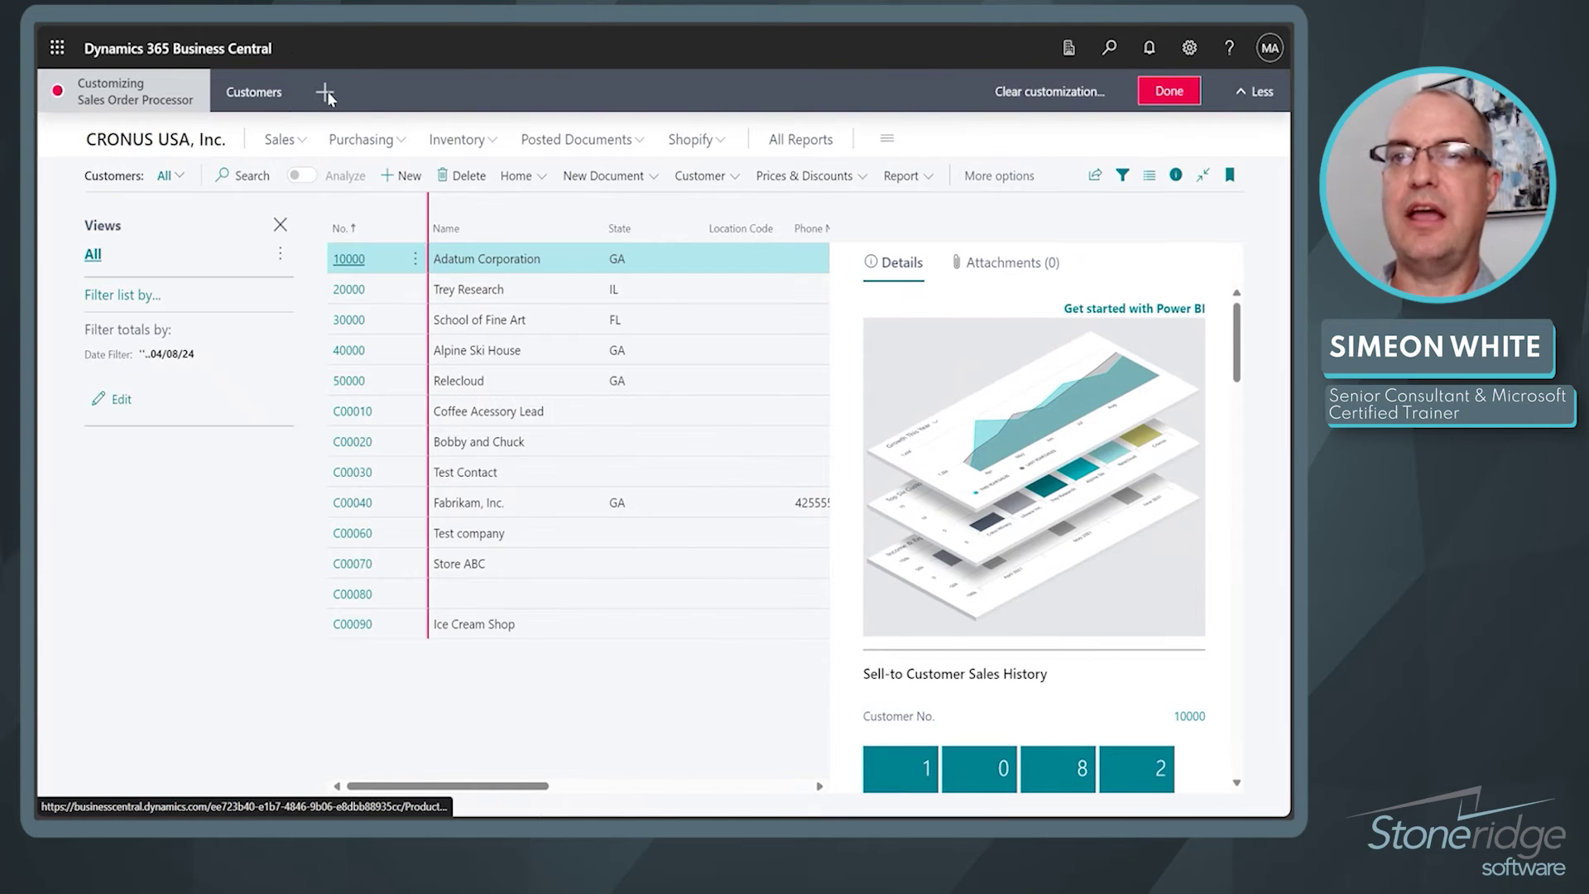
pyautogui.scroll(-10, 1127, 391)
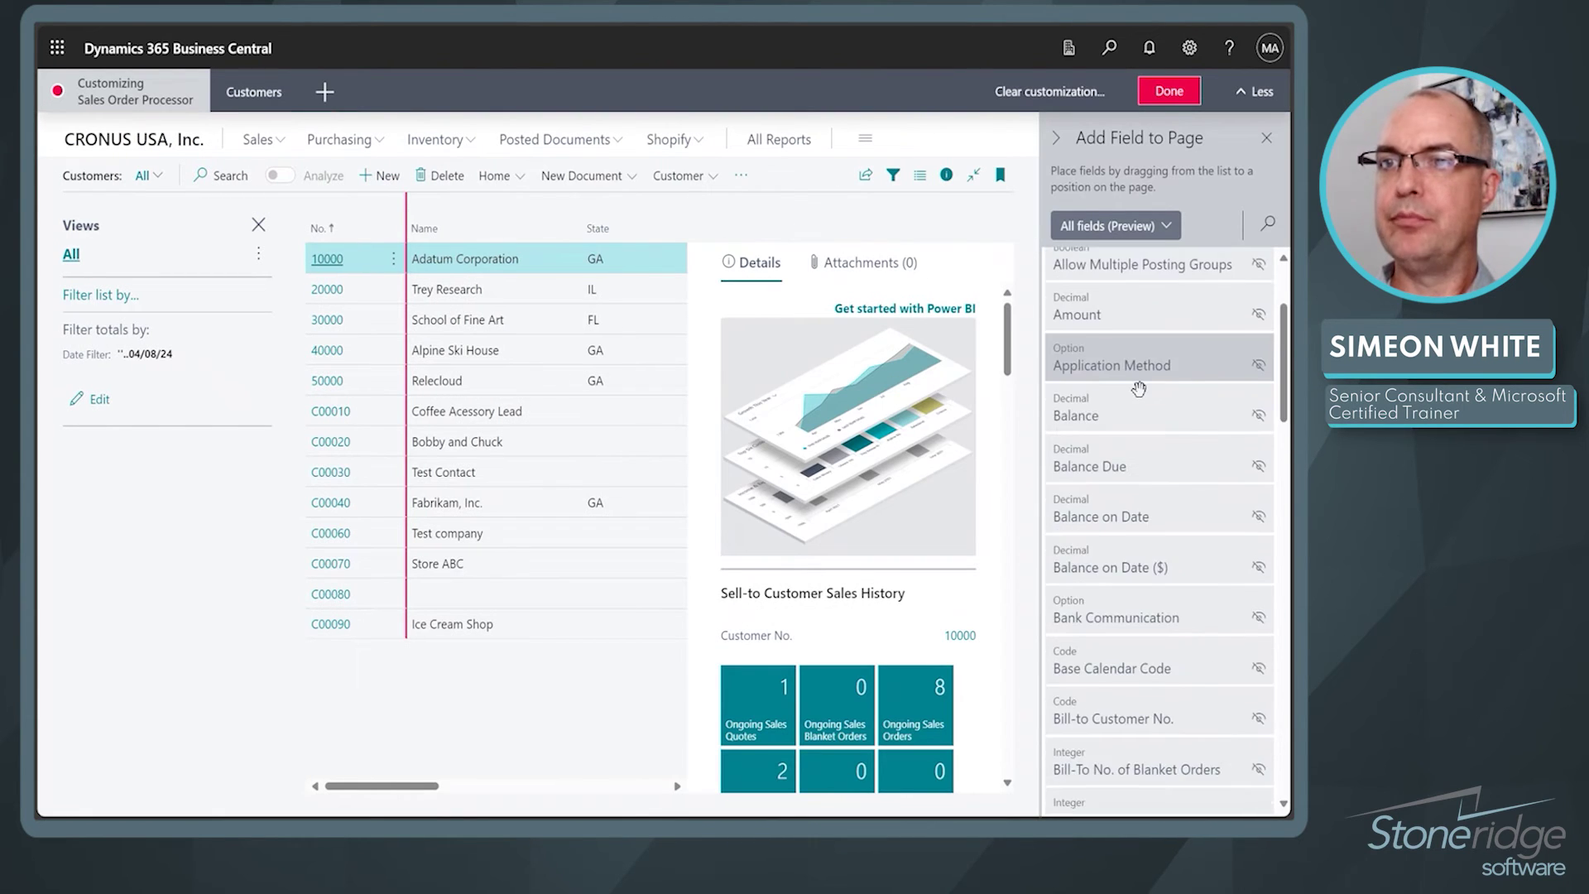
pyautogui.scroll(-12, 1176, 424)
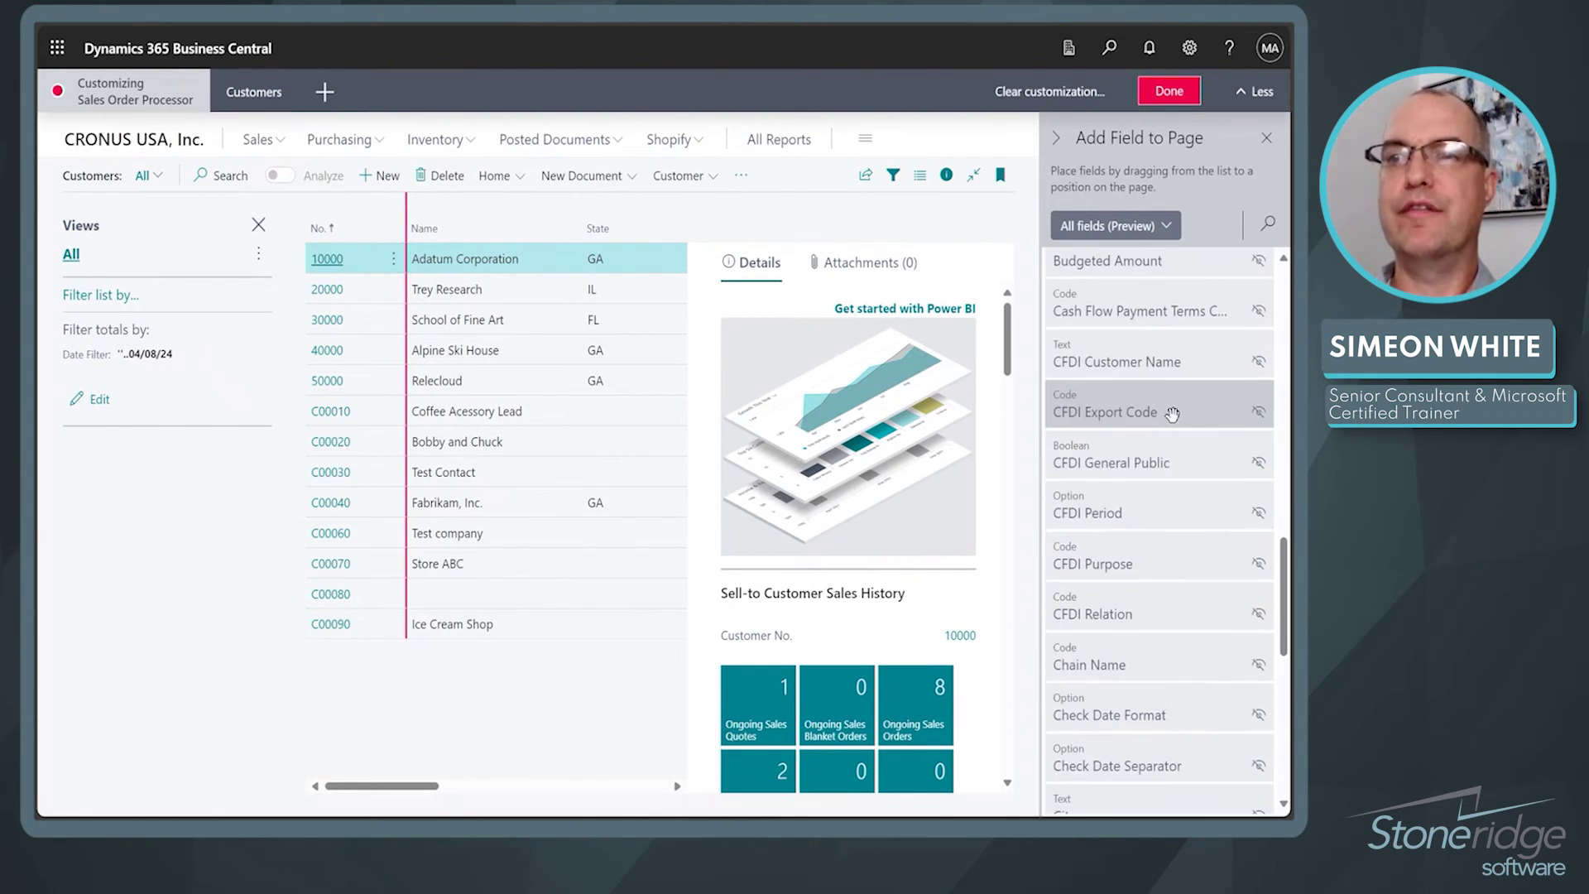
pyautogui.scroll(-3, 1176, 416)
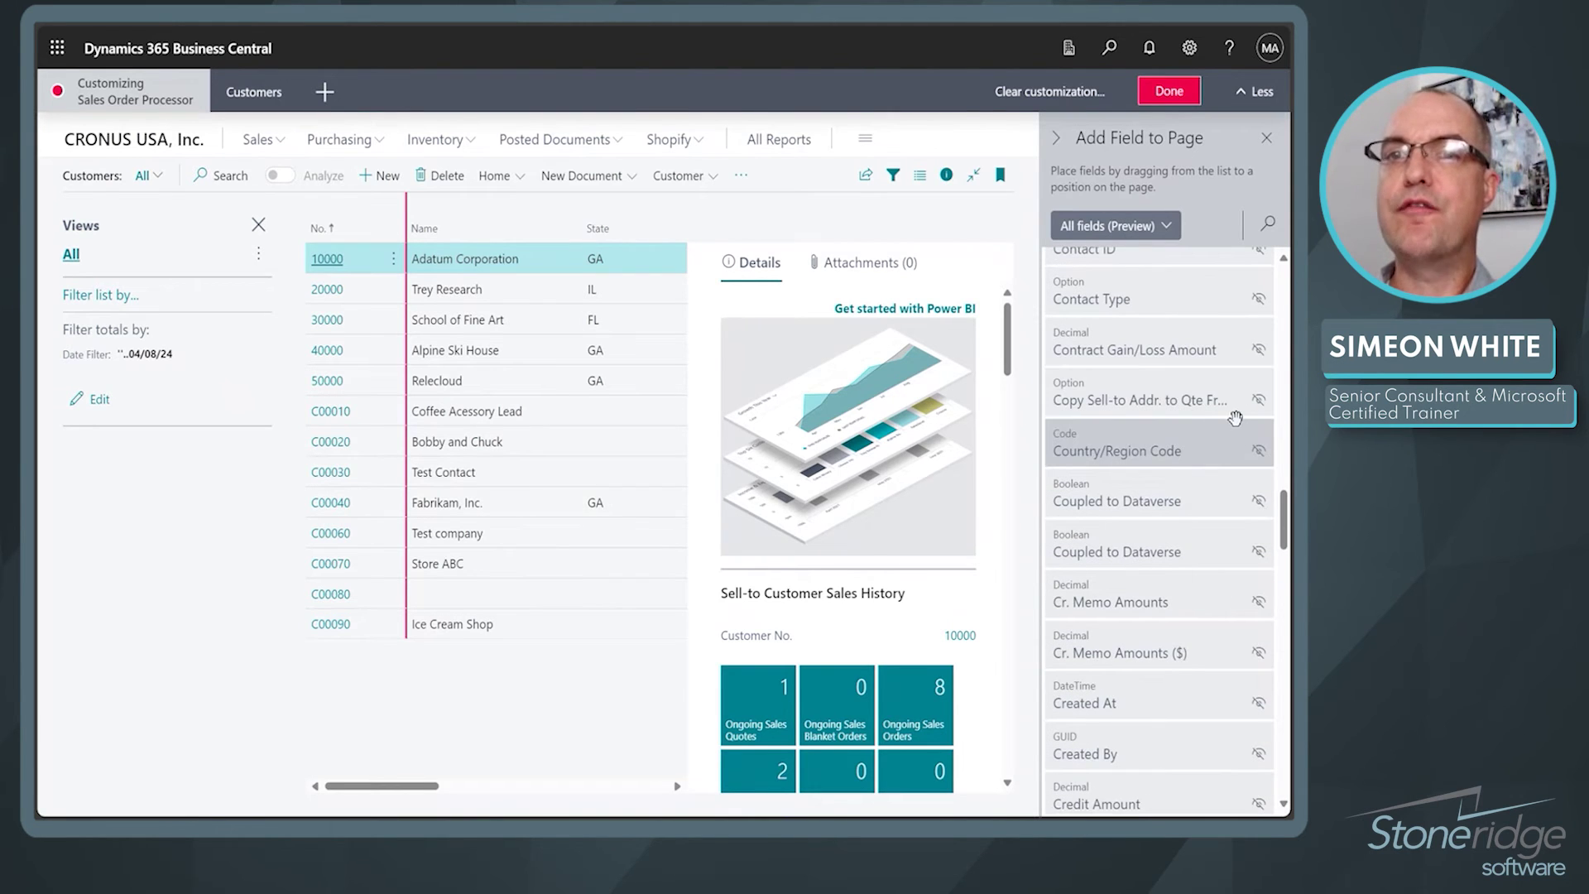
pyautogui.moveTo(1235, 422)
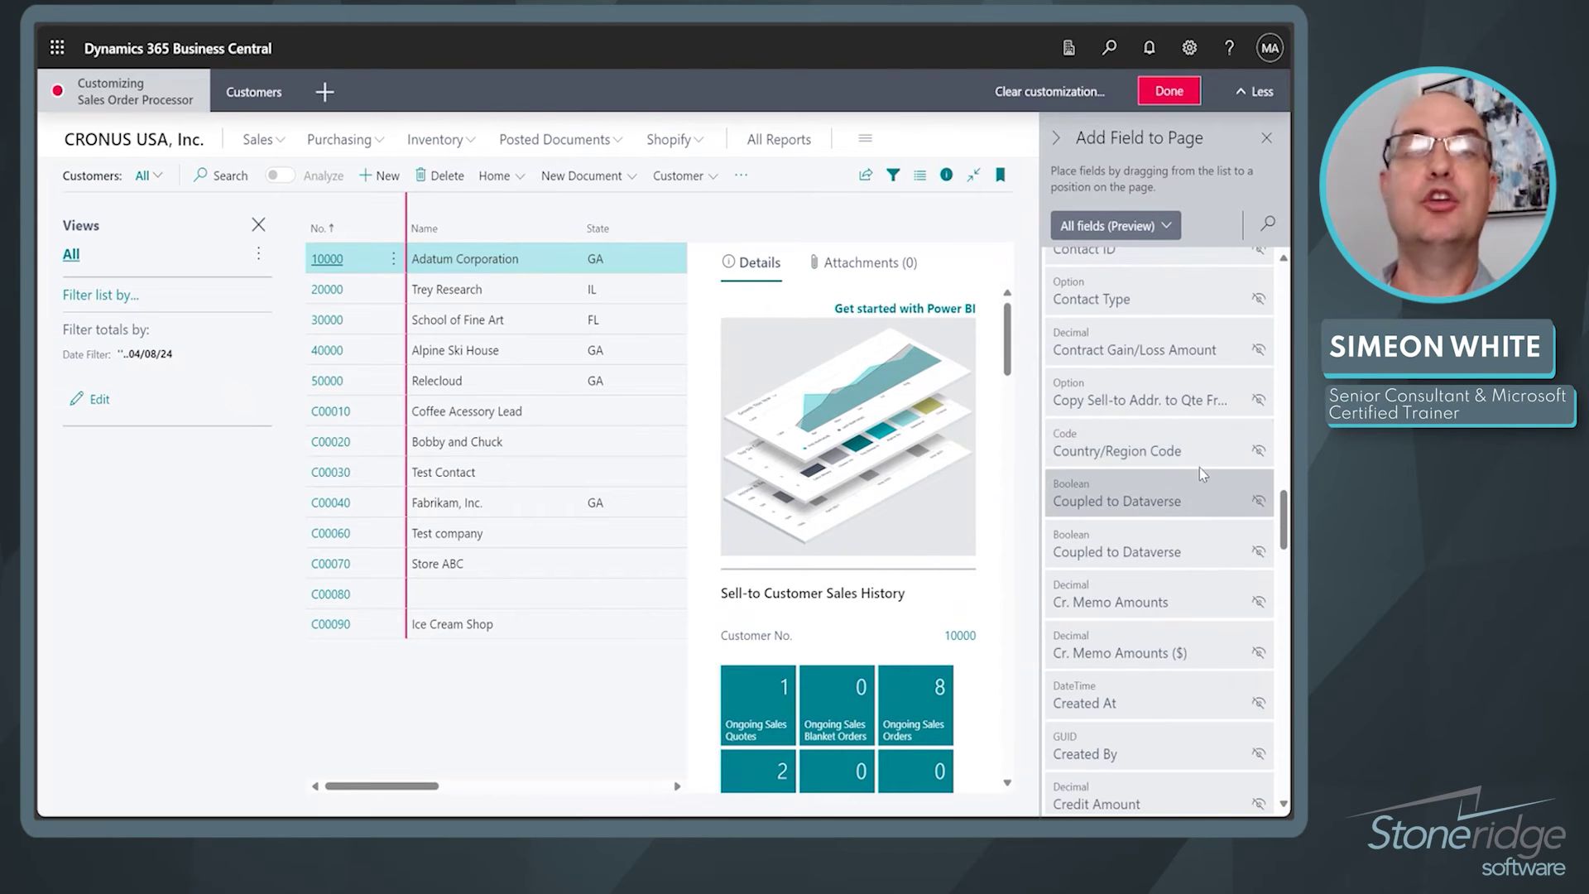
pyautogui.moveTo(1235, 478)
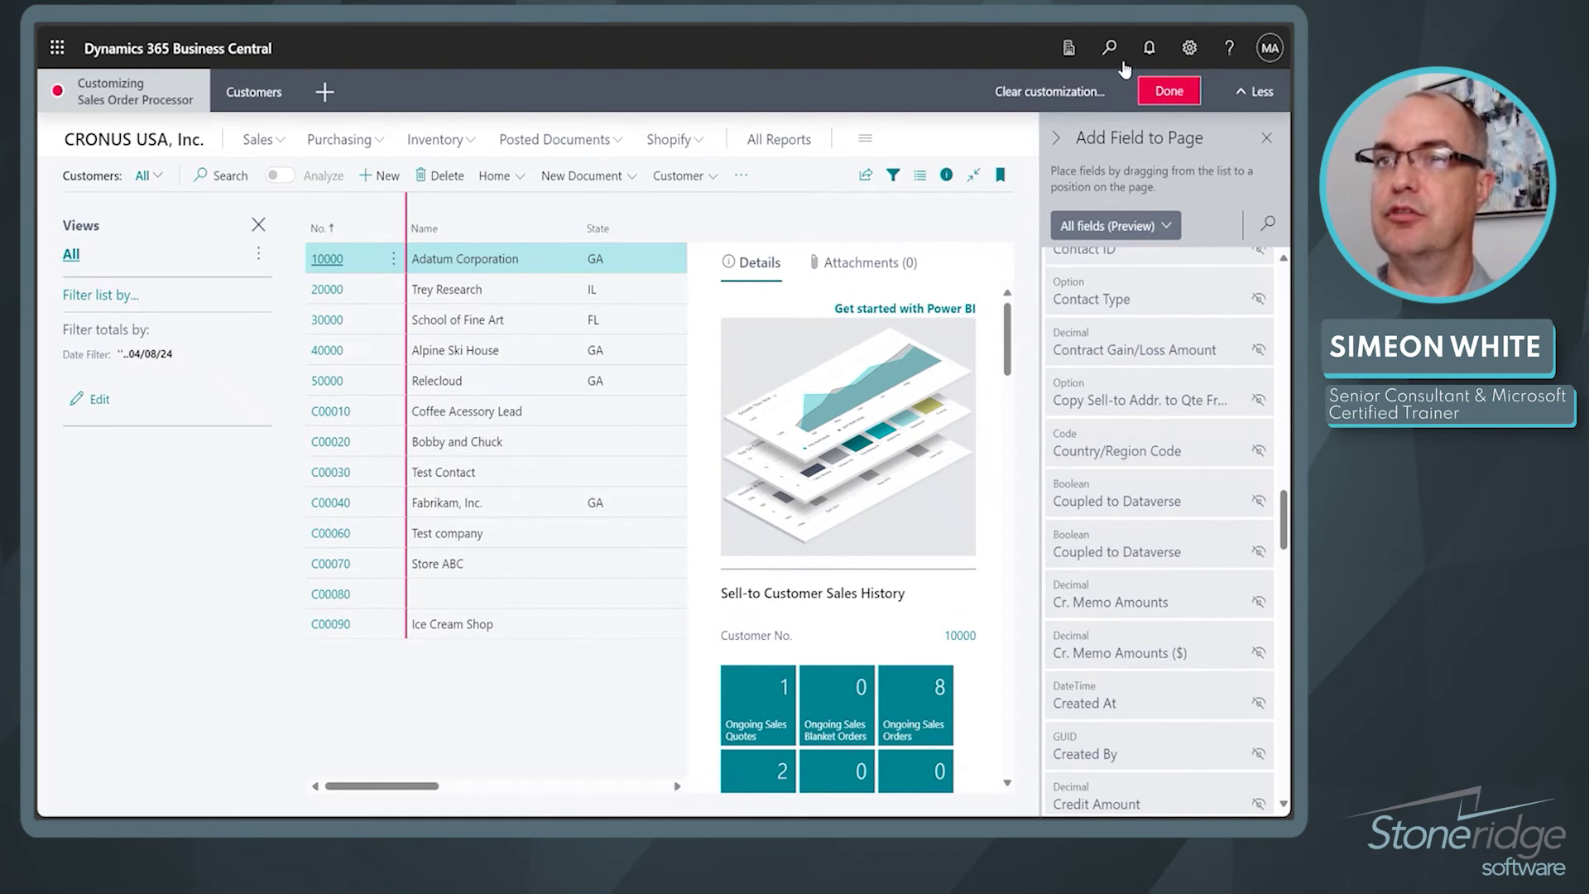
# Step: Finish customizing the Sales Order Processor profile, return to the Profiles (Roles) browser tab, and go back to the Customers list
pyautogui.click(1169, 91)
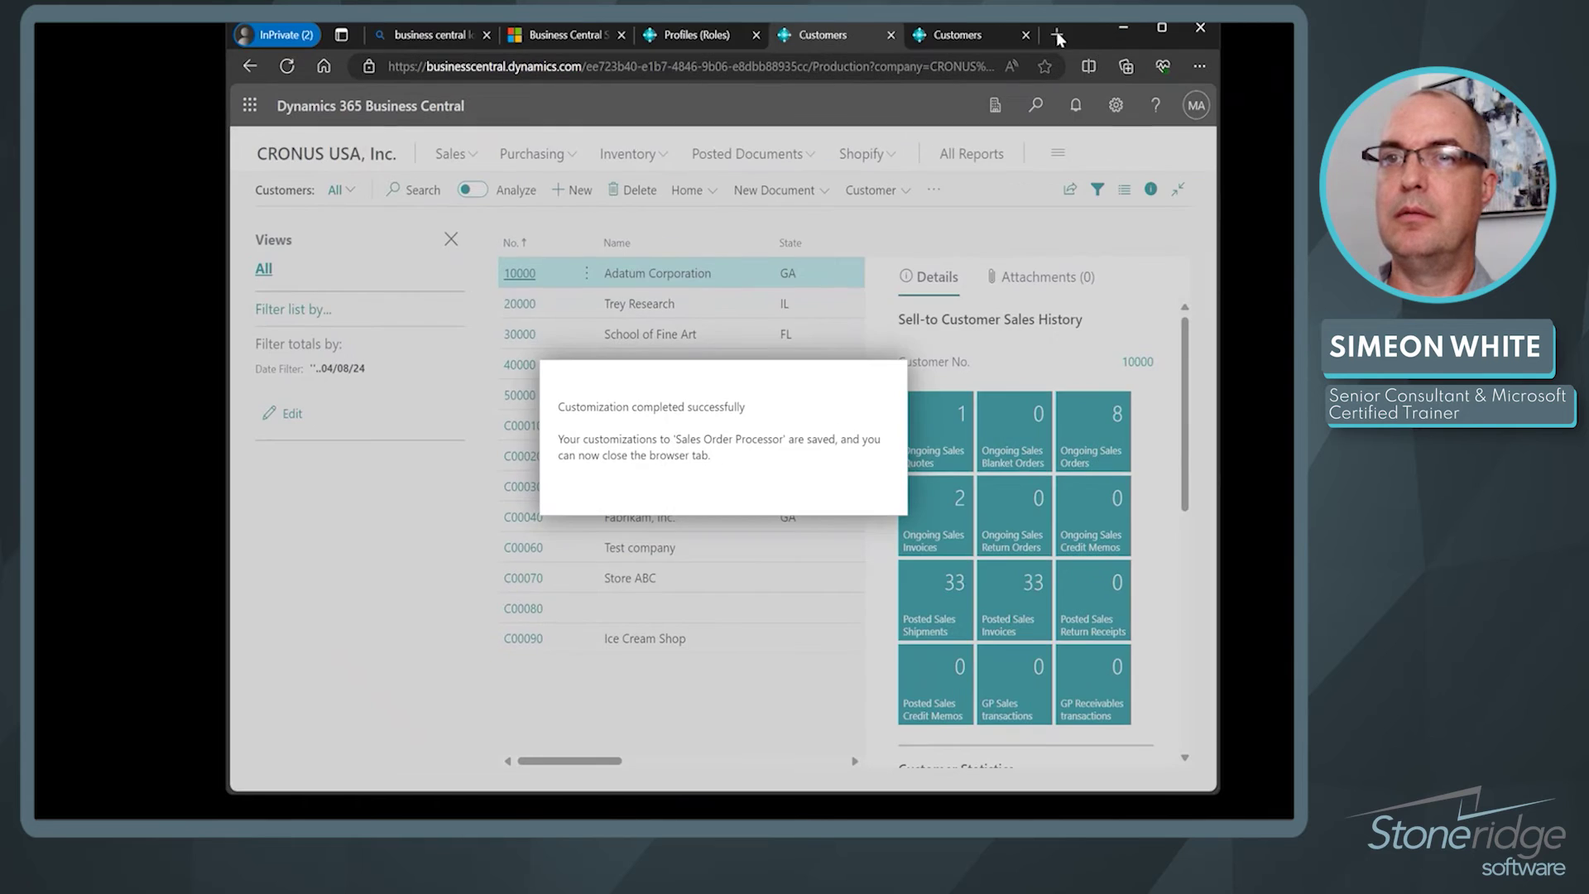
pyautogui.click(695, 35)
pyautogui.click(1124, 33)
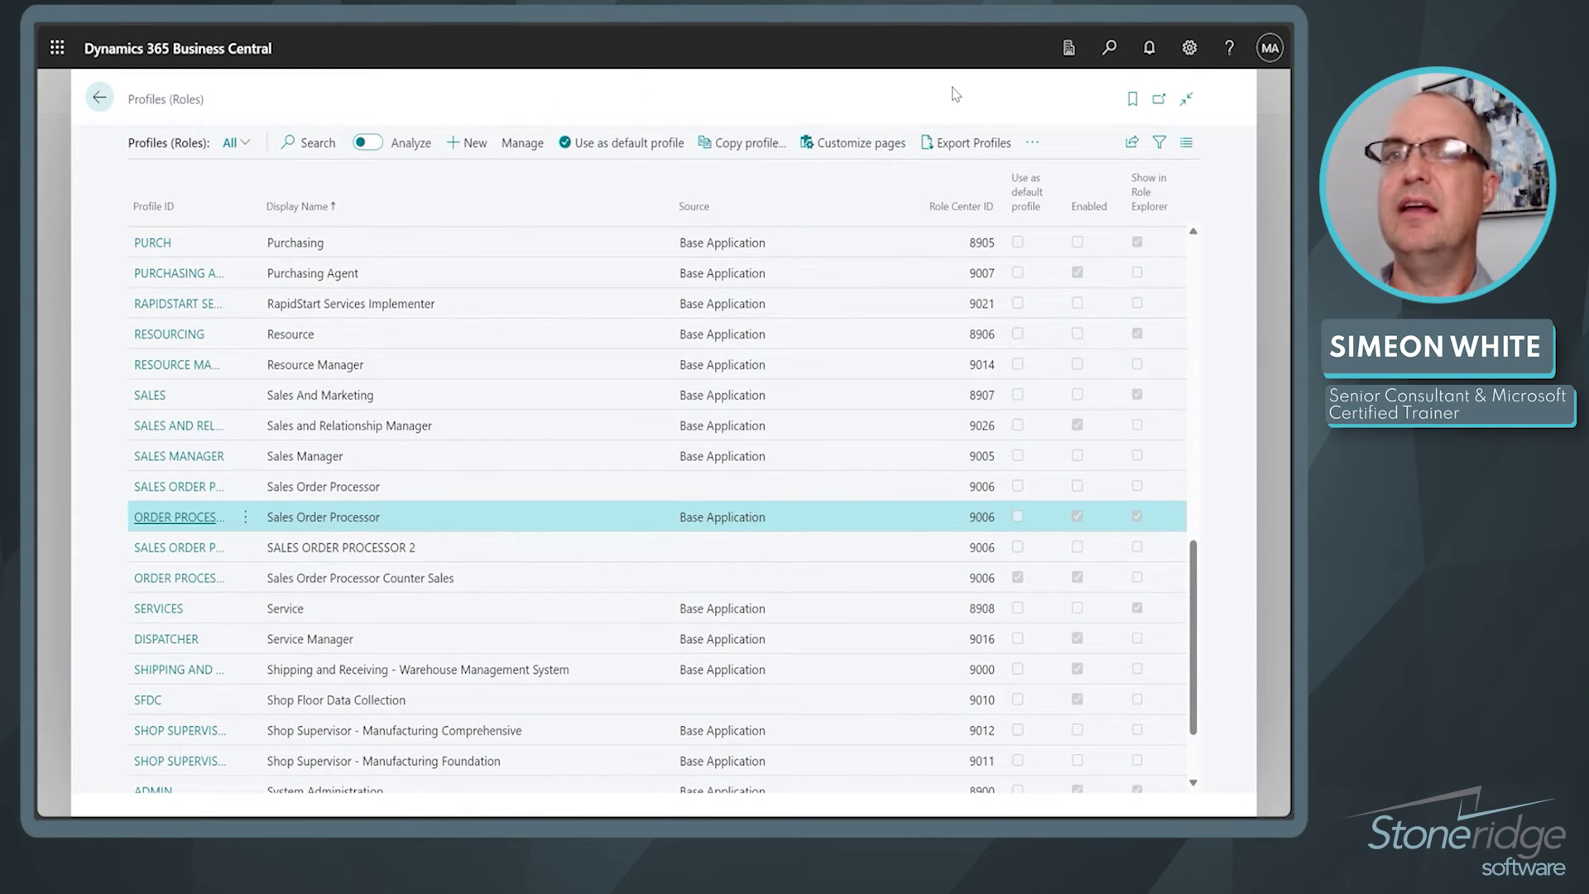
pyautogui.click(101, 98)
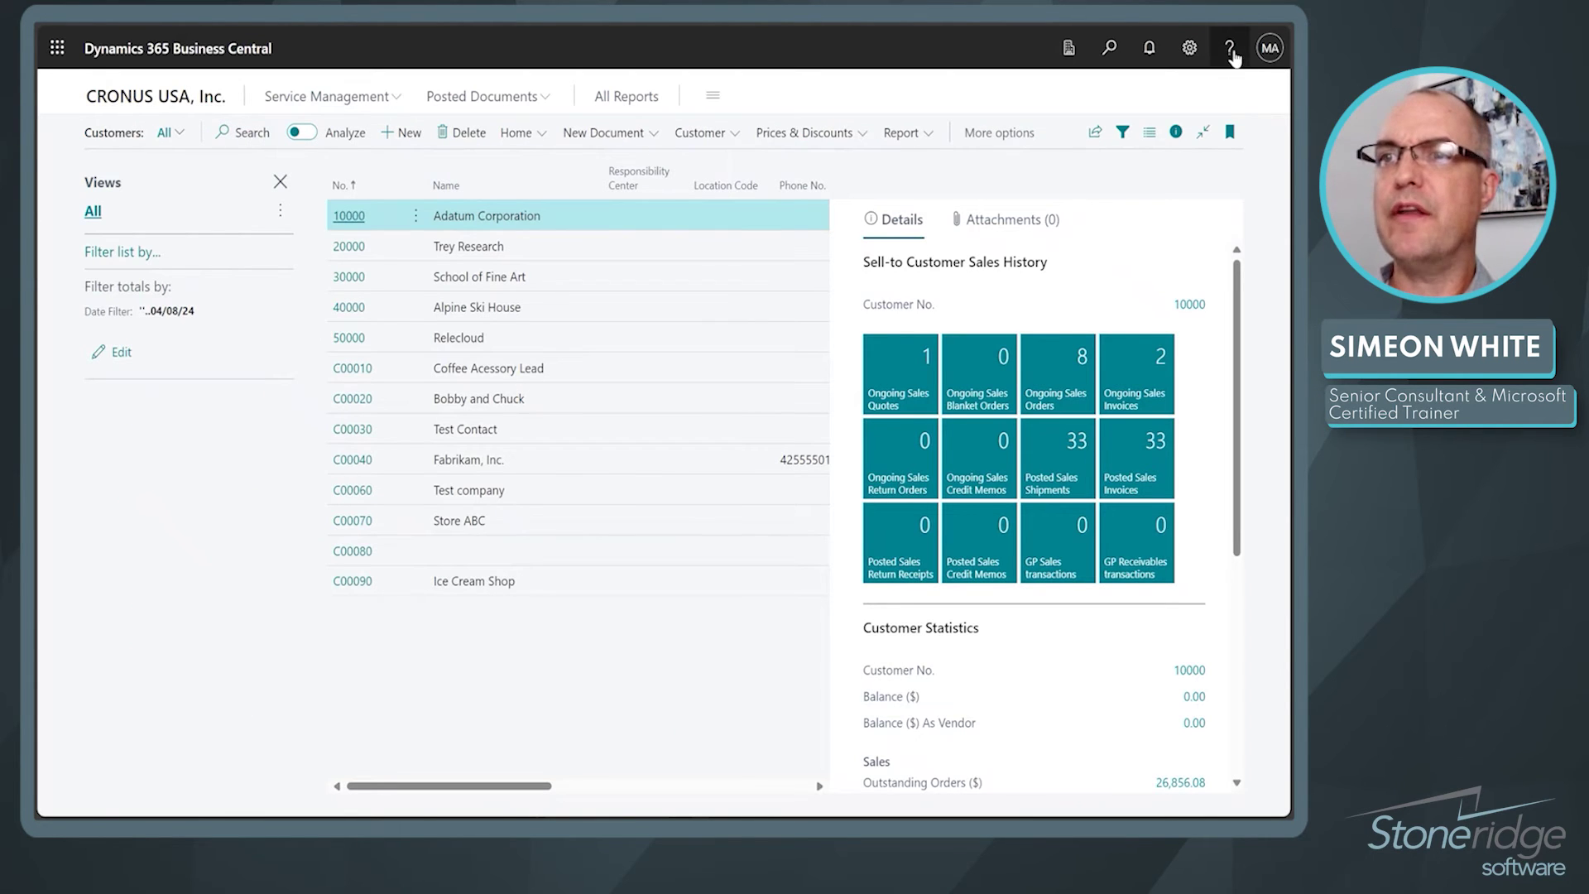
# Step: Open Help & Support from the Customers list and start inspecting the page and its data
pyautogui.click(1231, 51)
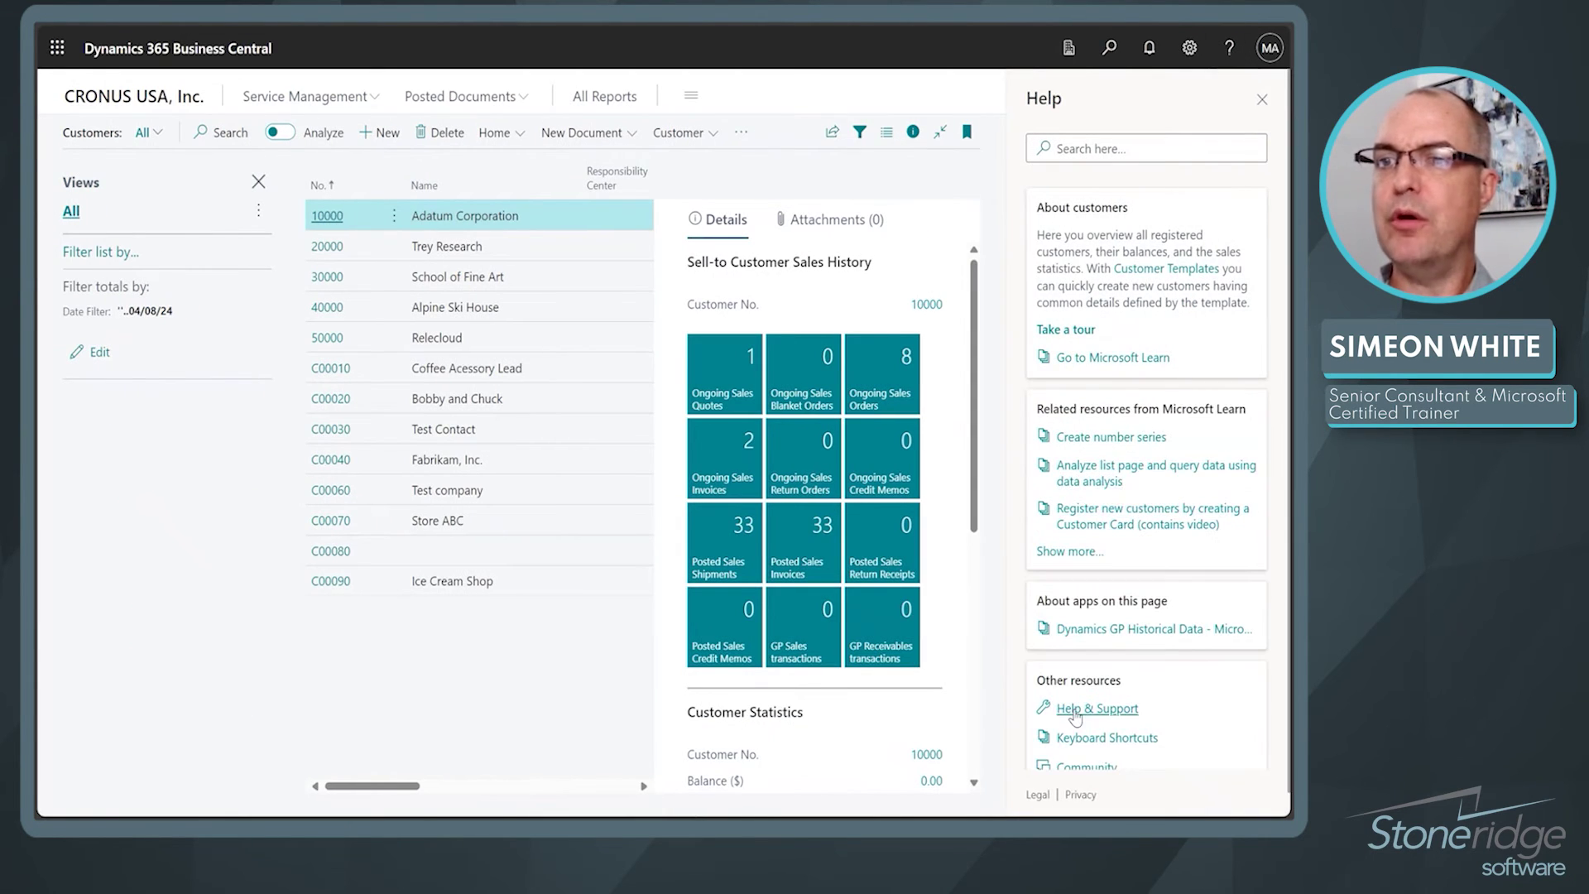
pyautogui.click(1075, 710)
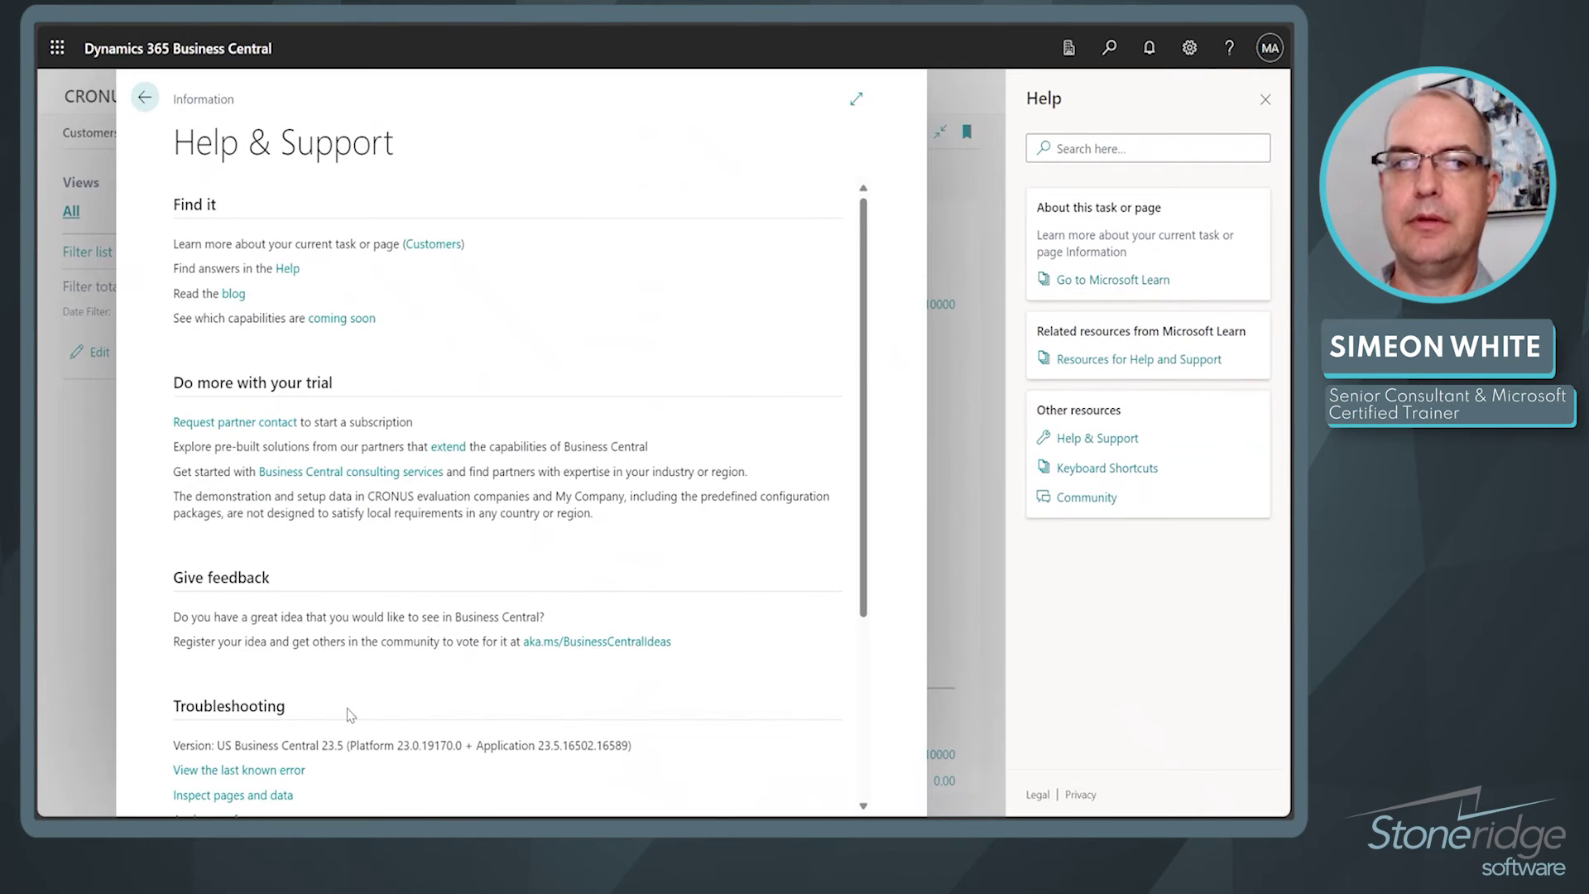
pyautogui.scroll(-3, 289, 670)
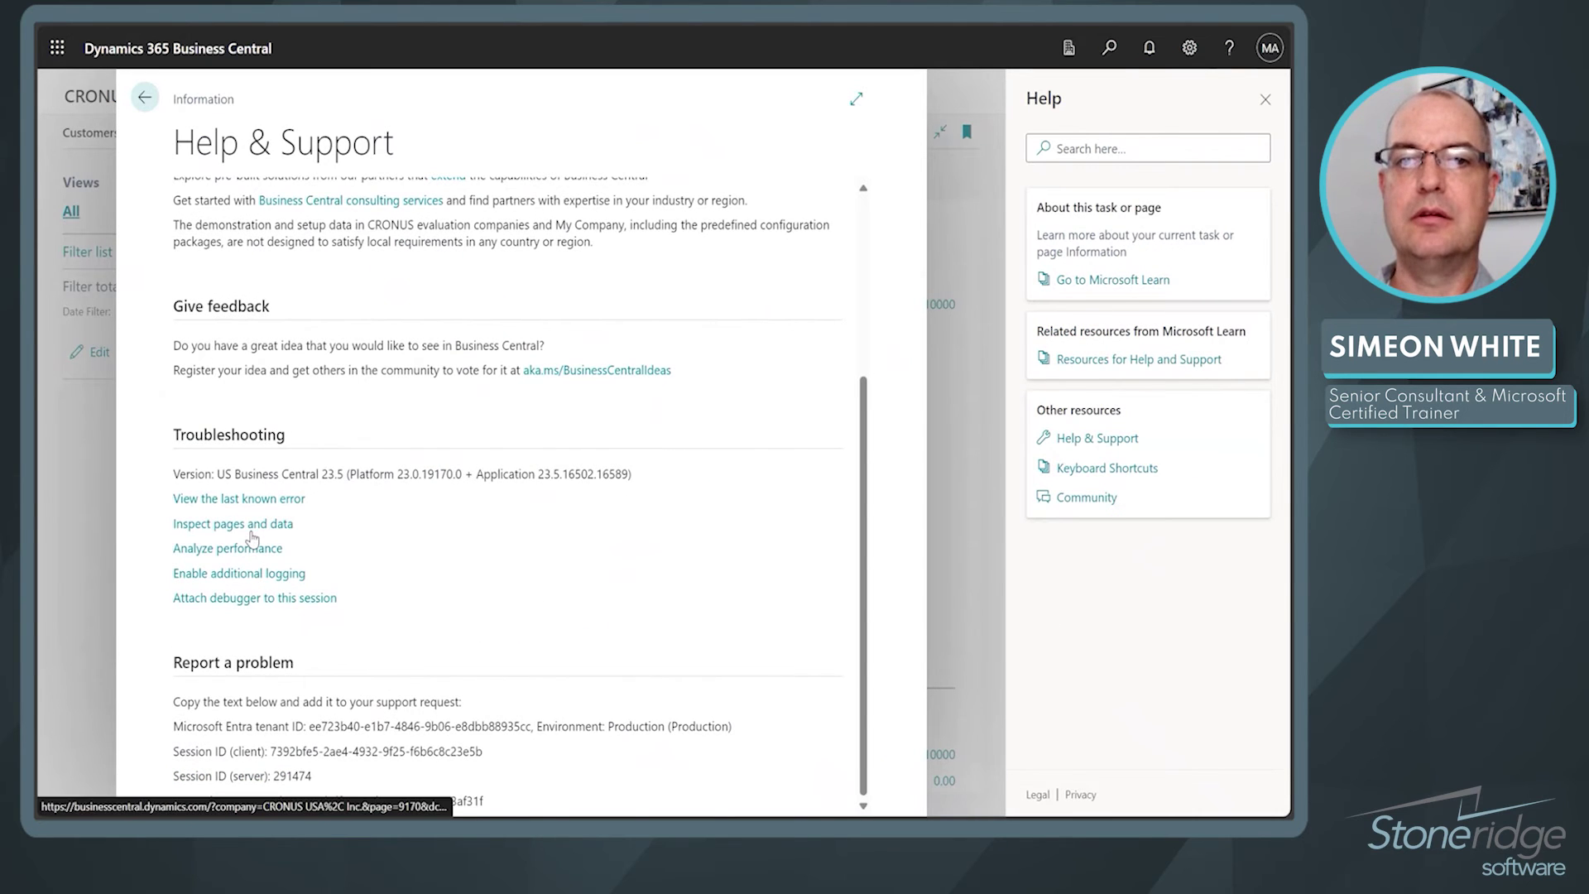
pyautogui.click(254, 533)
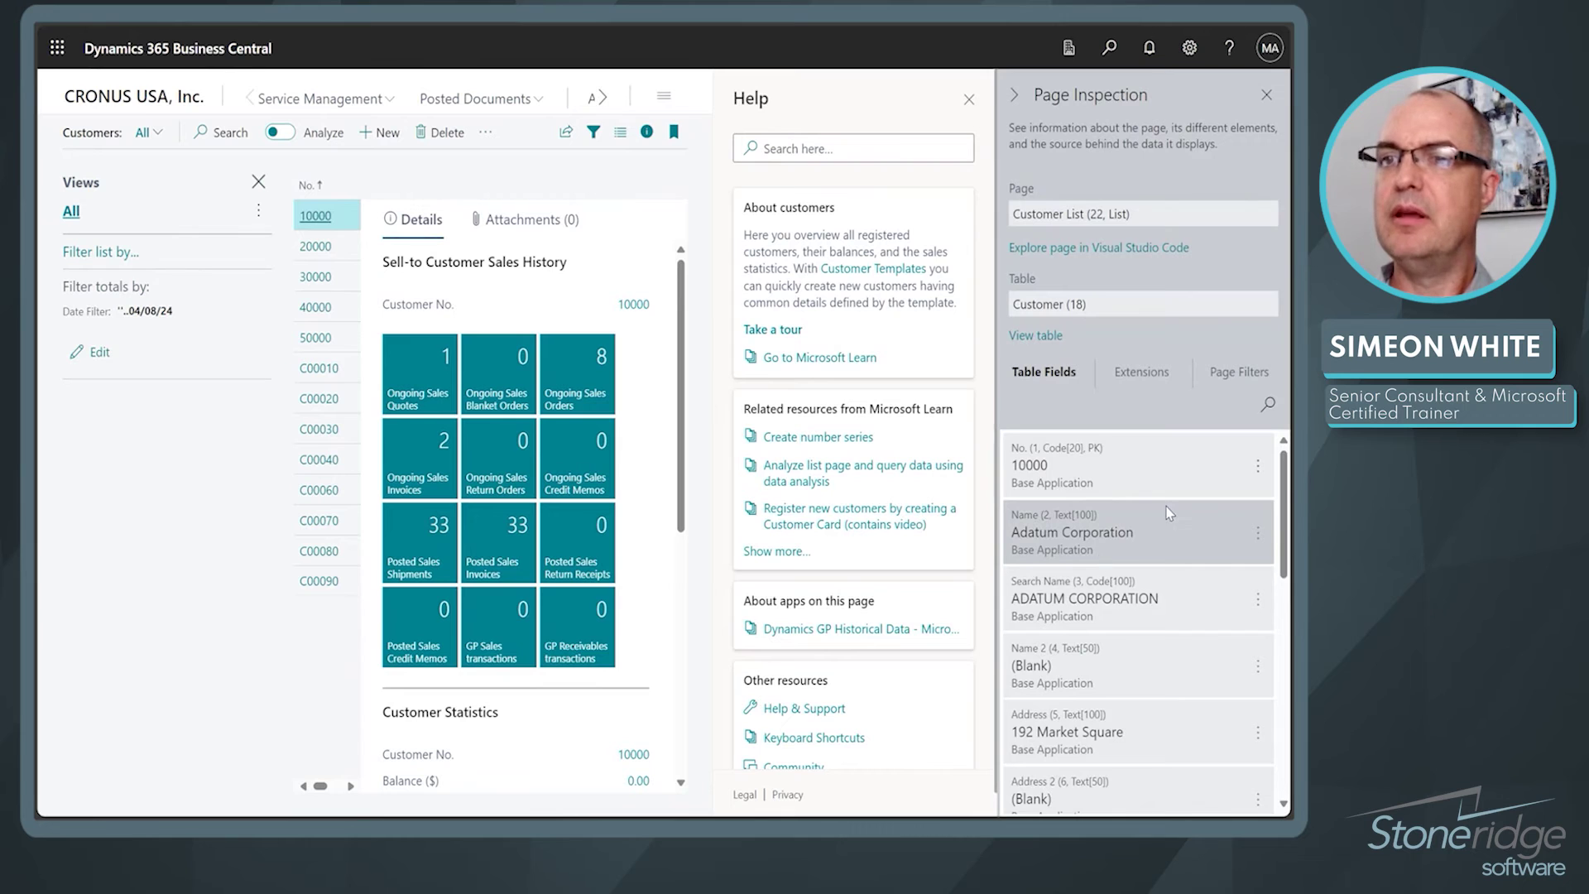
# Step: Look through the Customer table fields in Page Inspection, and close both the inspection and the help
pyautogui.scroll(-1, 1160, 513)
pyautogui.scroll(-3, 1161, 530)
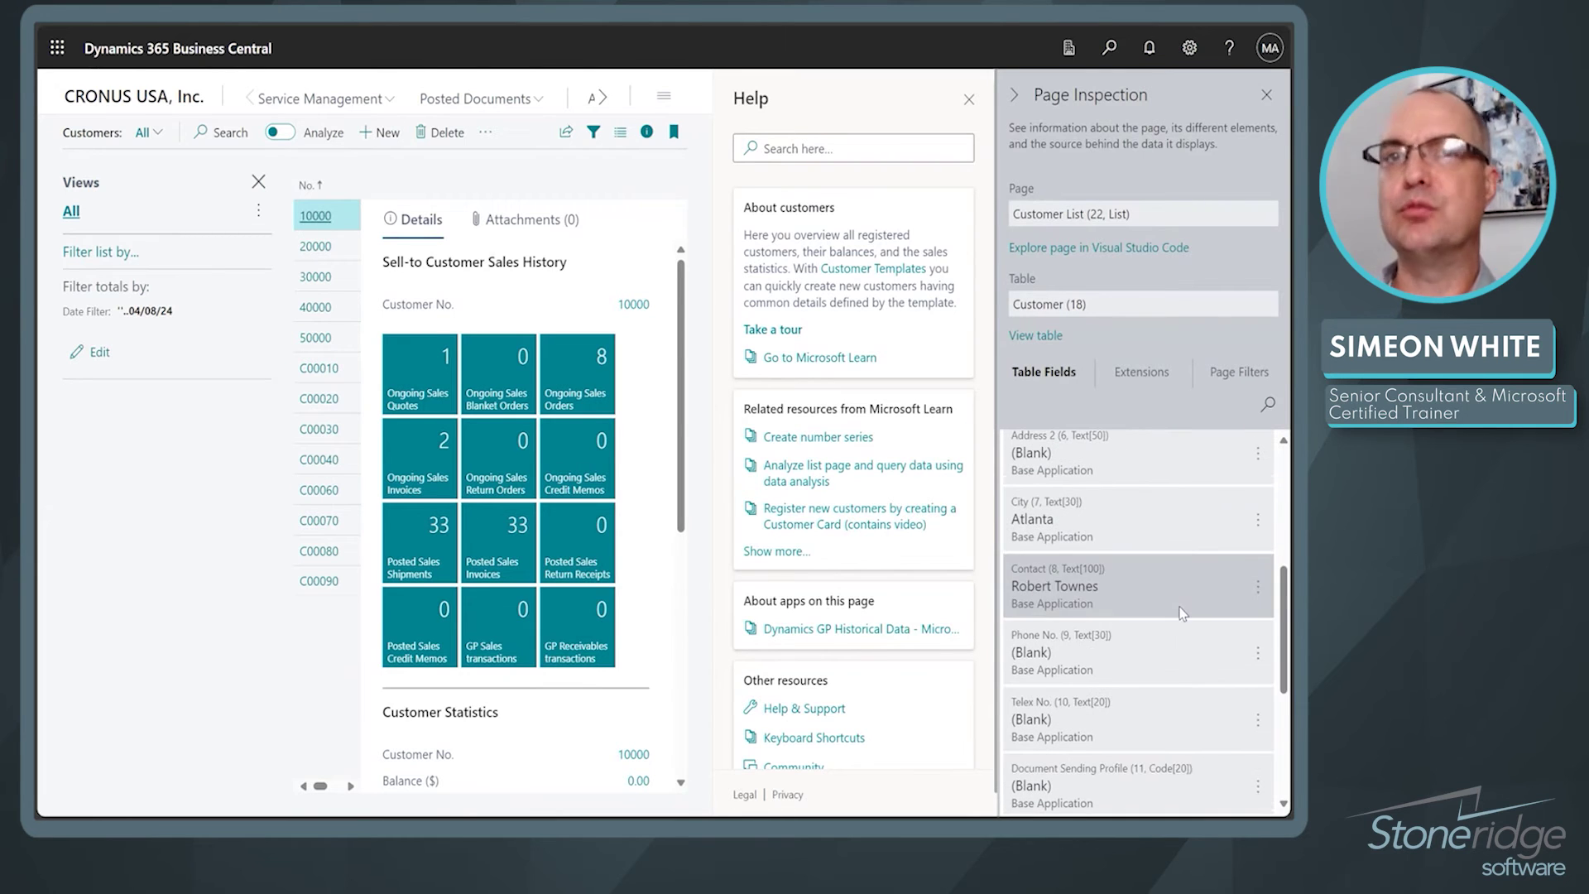
pyautogui.scroll(-4, 1190, 692)
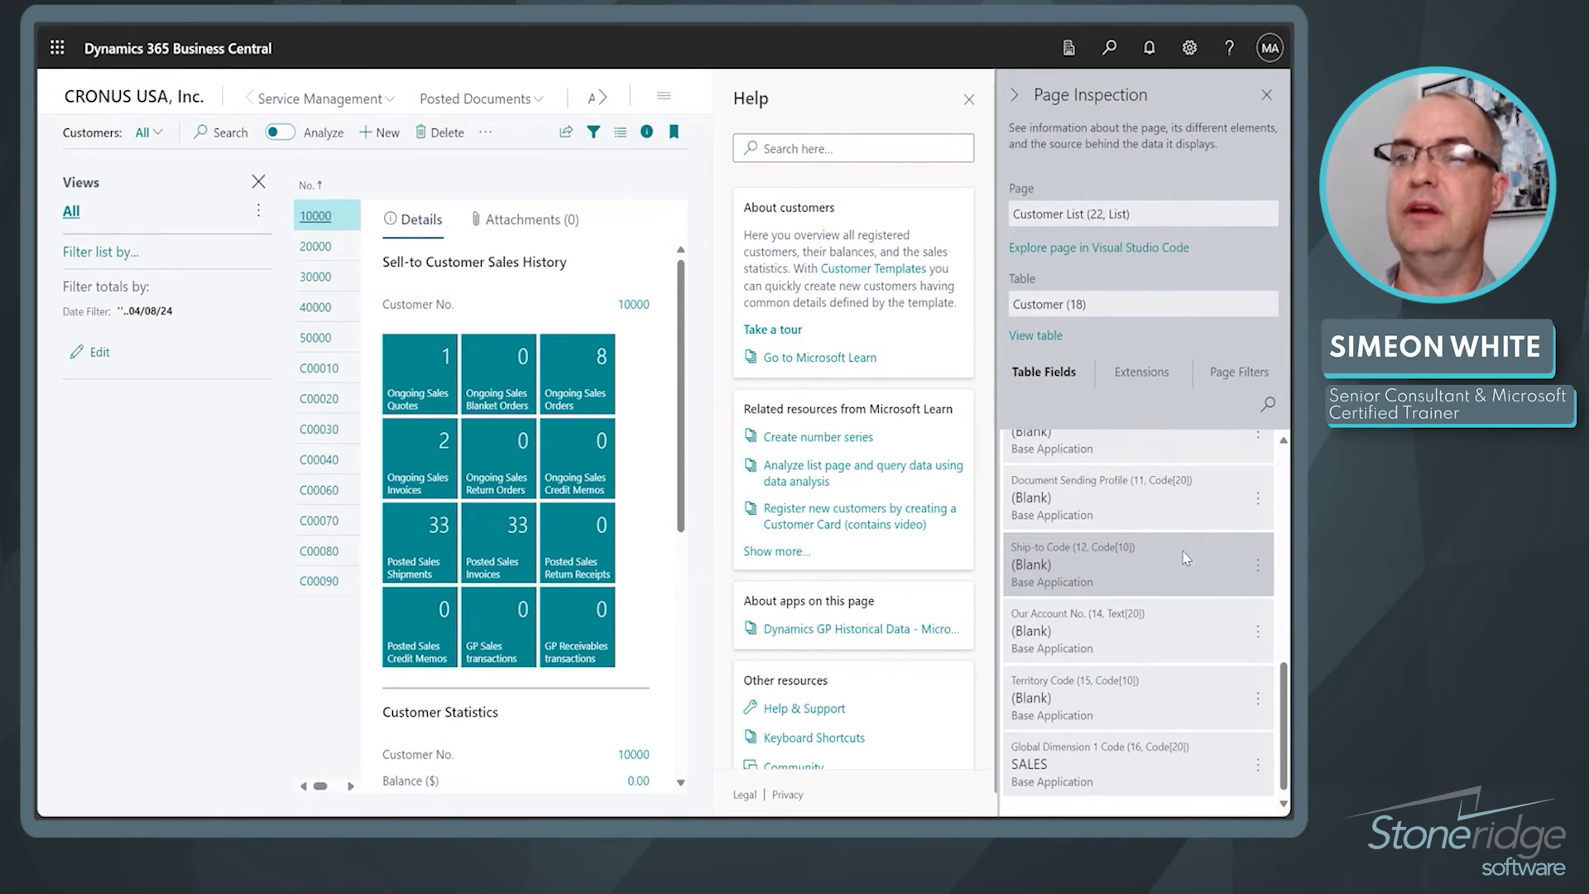
pyautogui.scroll(-1, 1185, 562)
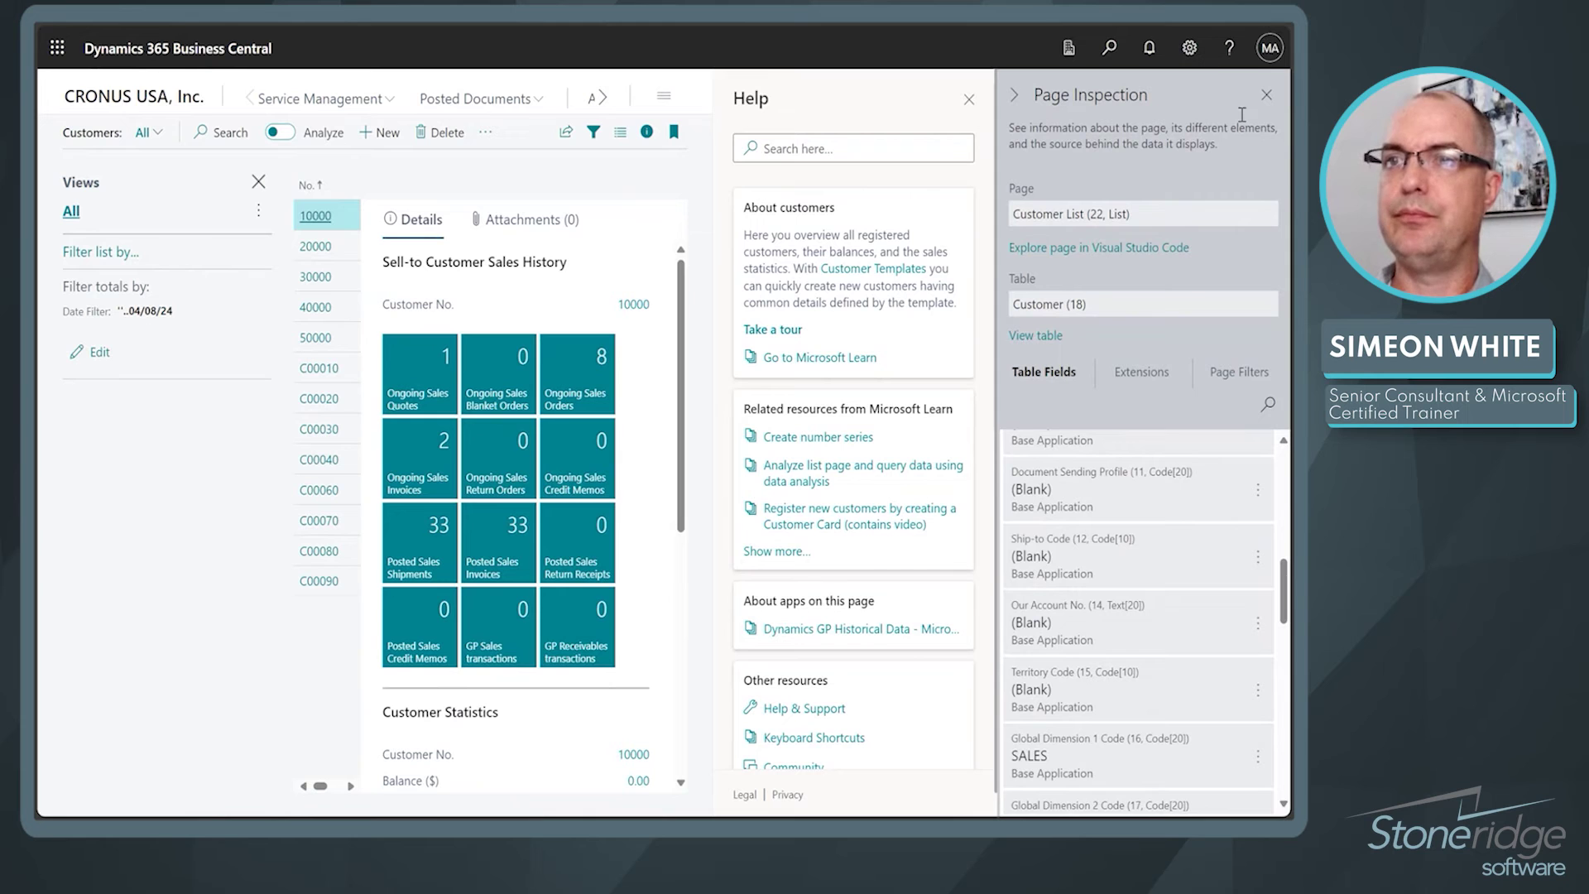
pyautogui.click(1267, 94)
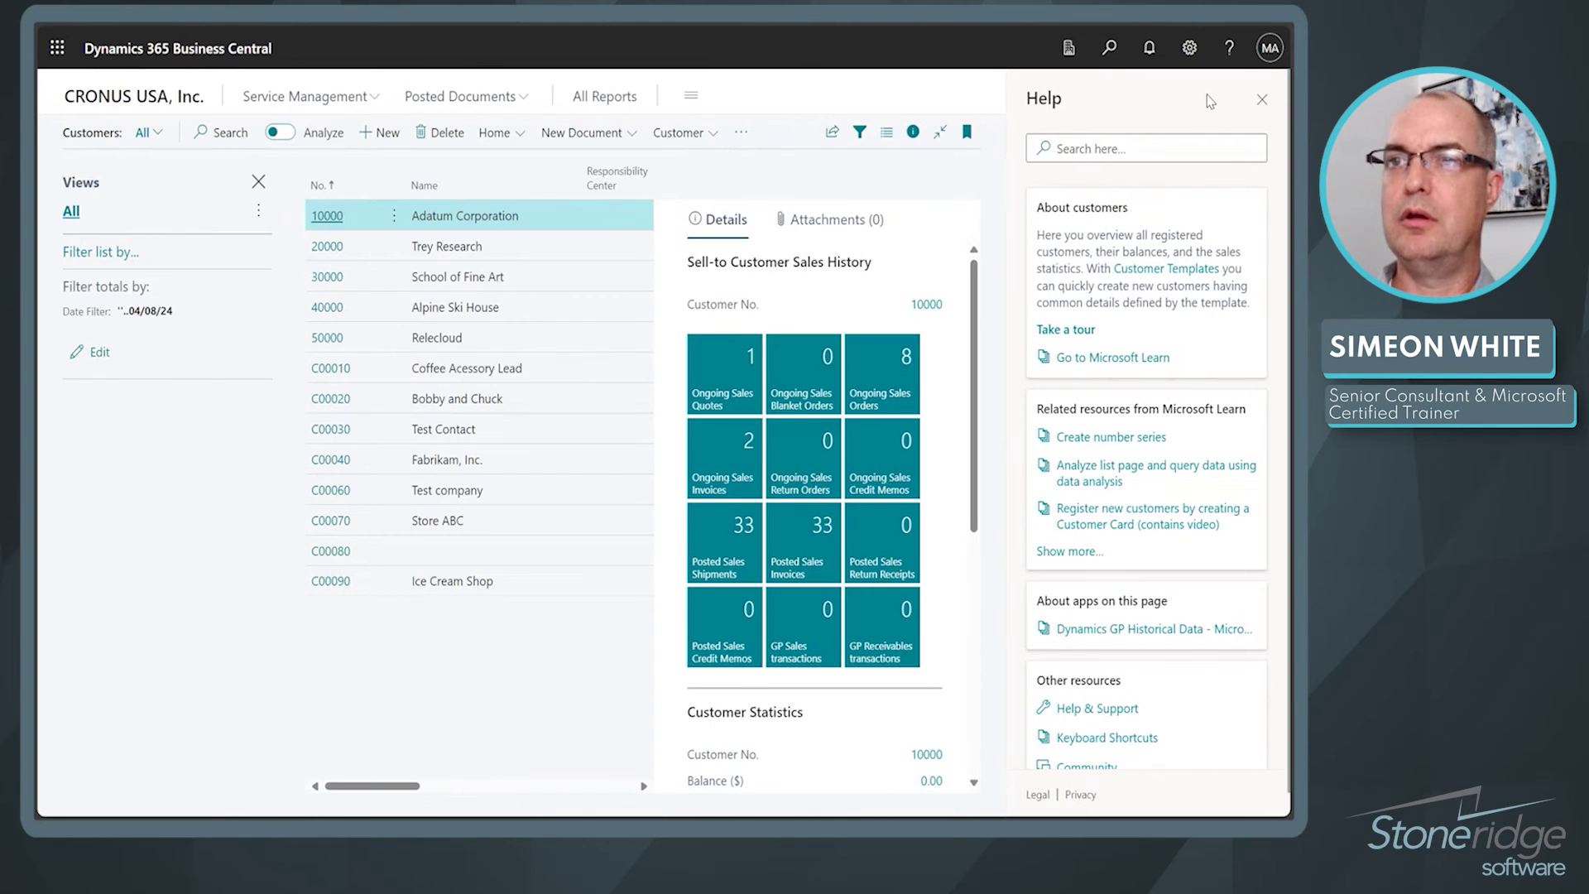
pyautogui.click(1262, 101)
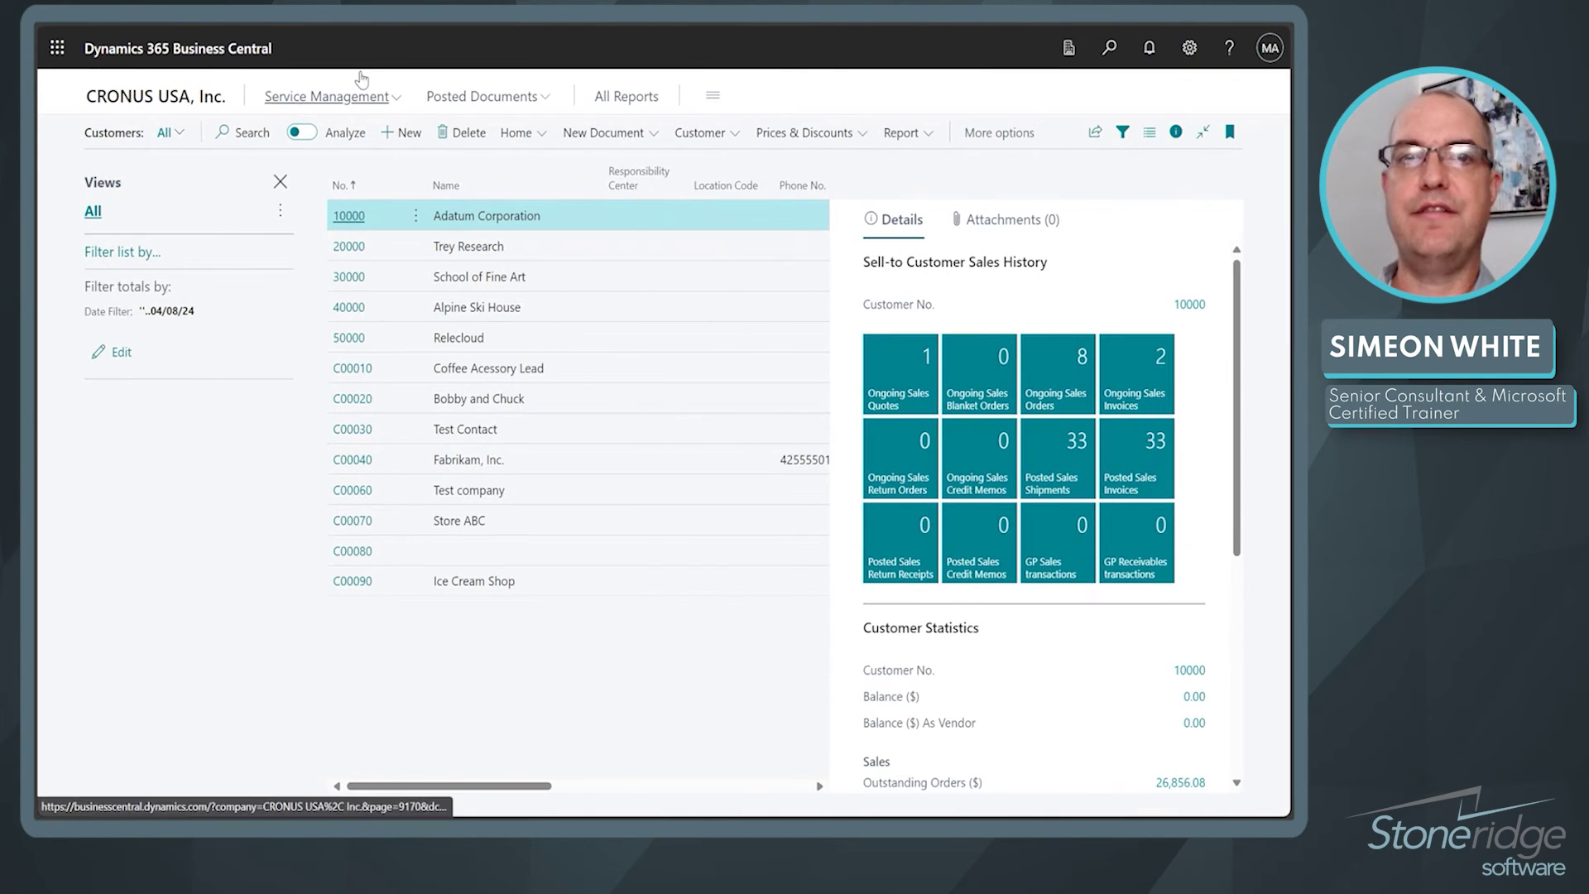
# Step: Leave the Customers list for the role center, search for "prof", and open Profiles (Roles)
pyautogui.press('Escape')
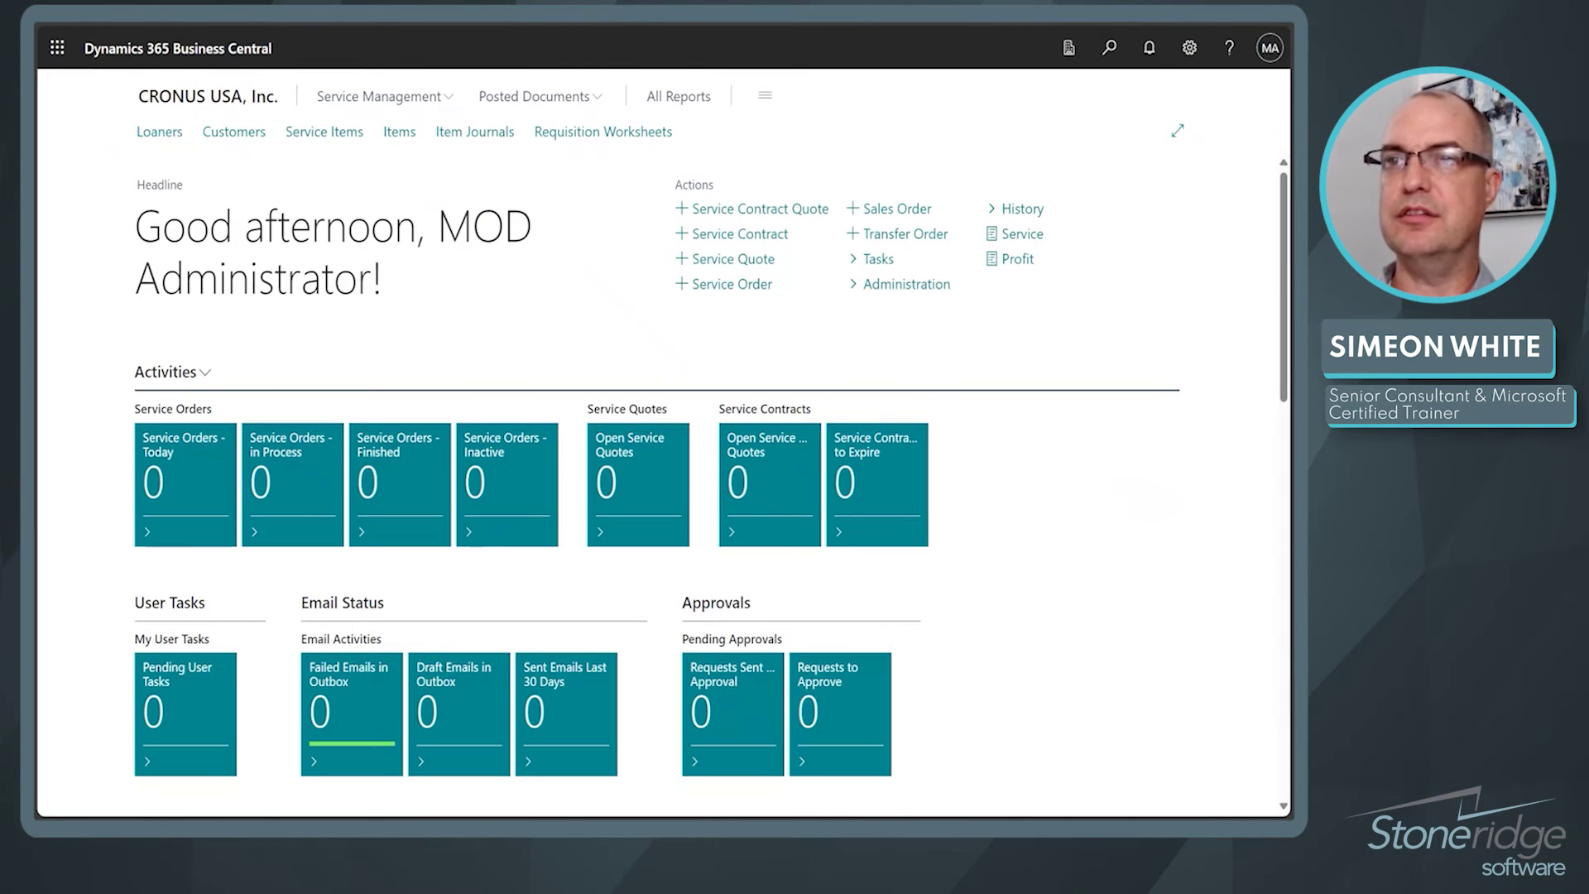
pyautogui.click(1110, 47)
pyautogui.write('prof')
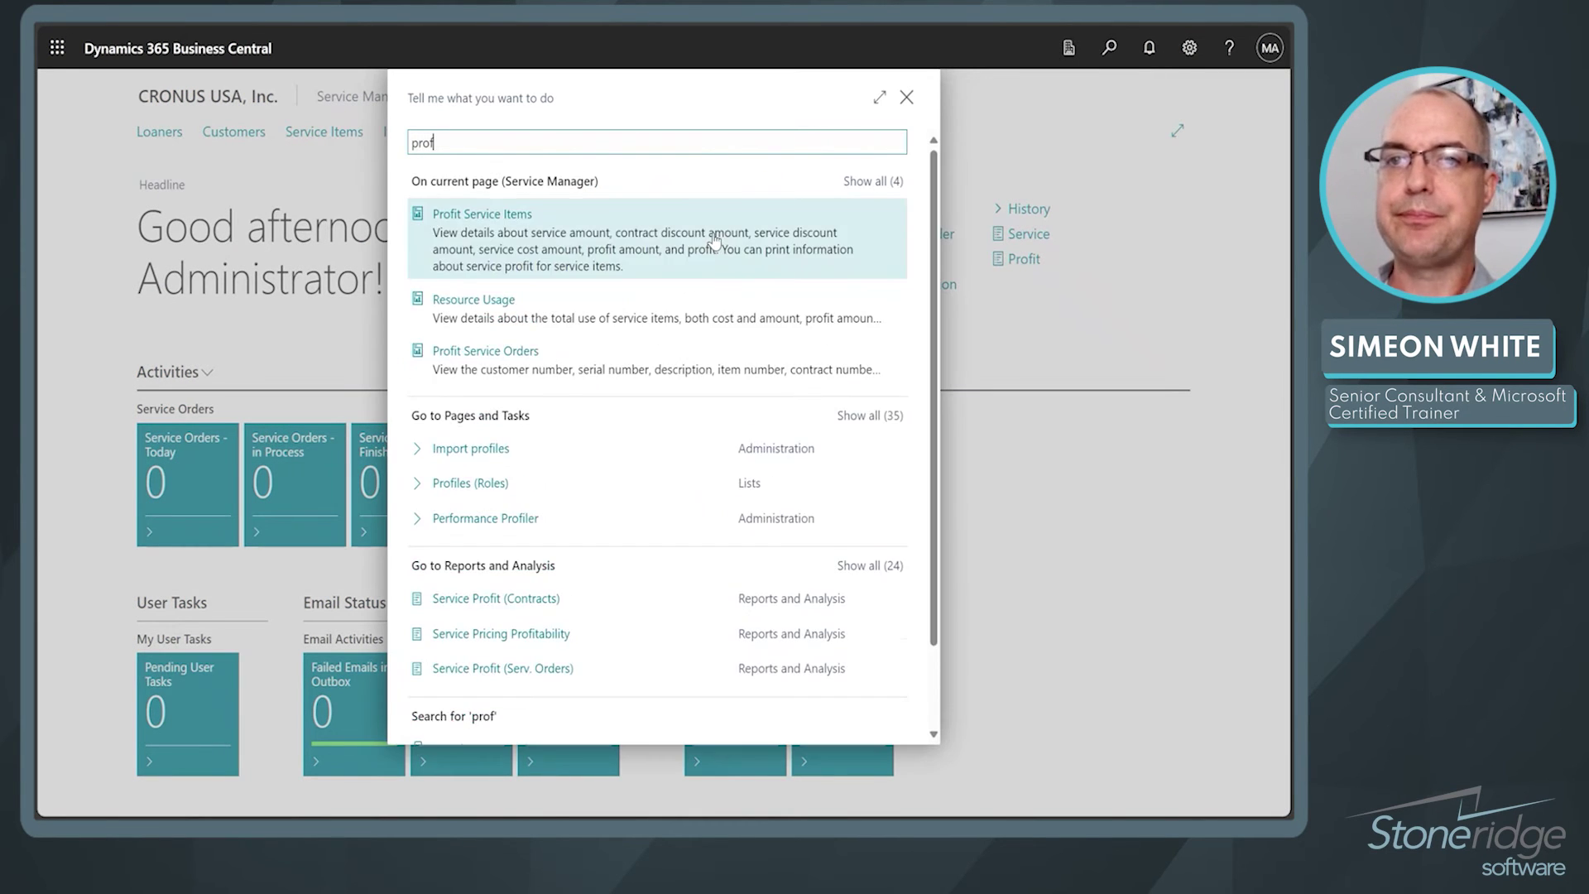
pyautogui.click(476, 451)
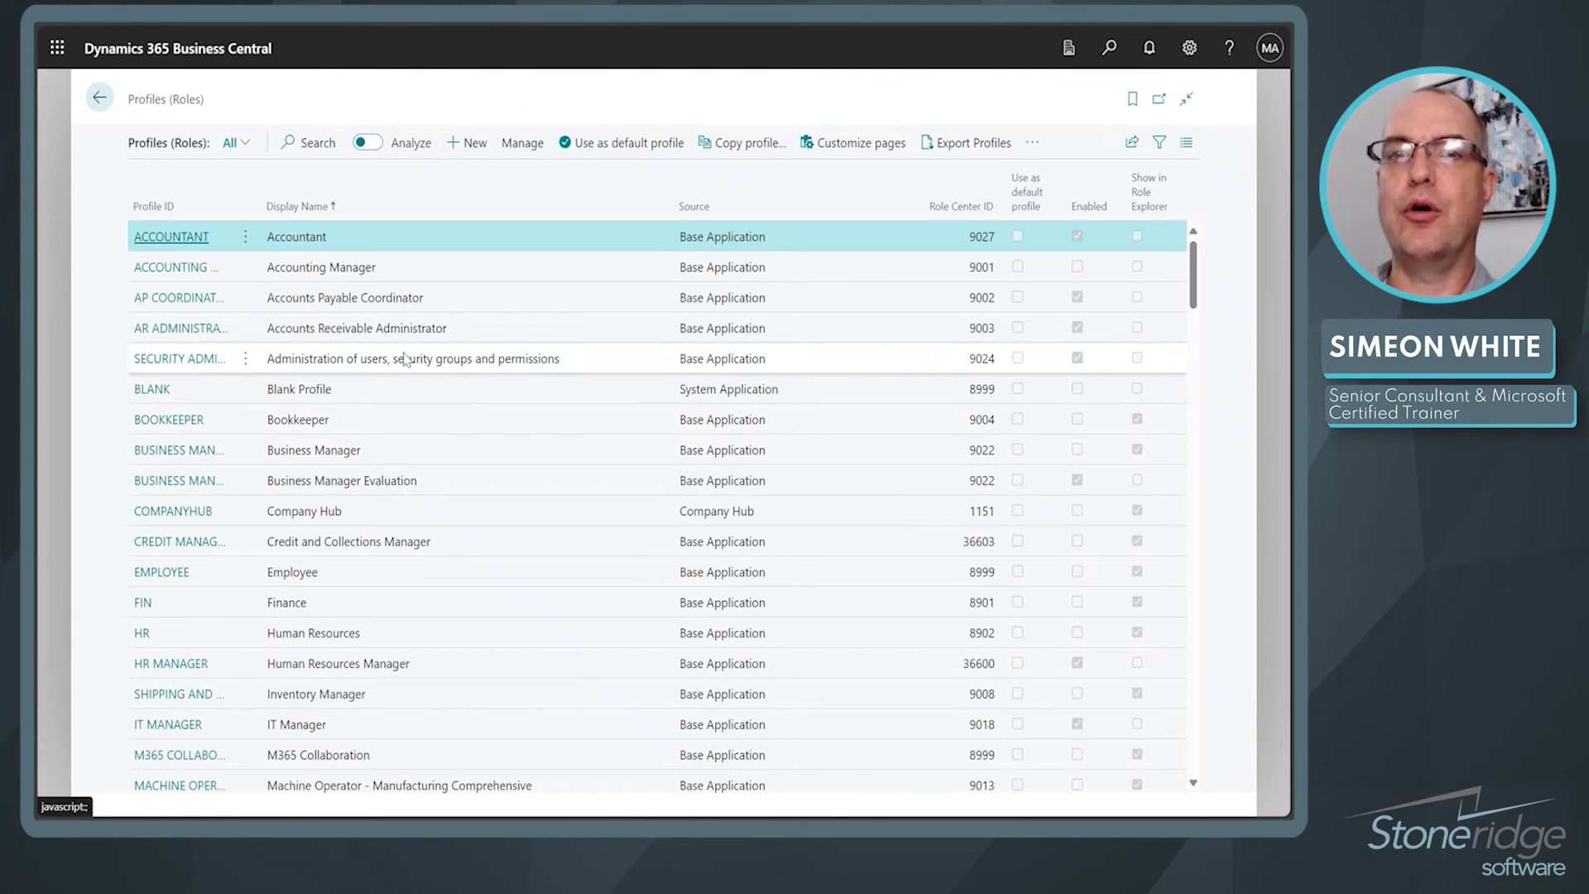
# Step: View the Import Profiles option in Profiles (Roles) and export the profiles as a zip file
pyautogui.click(1032, 142)
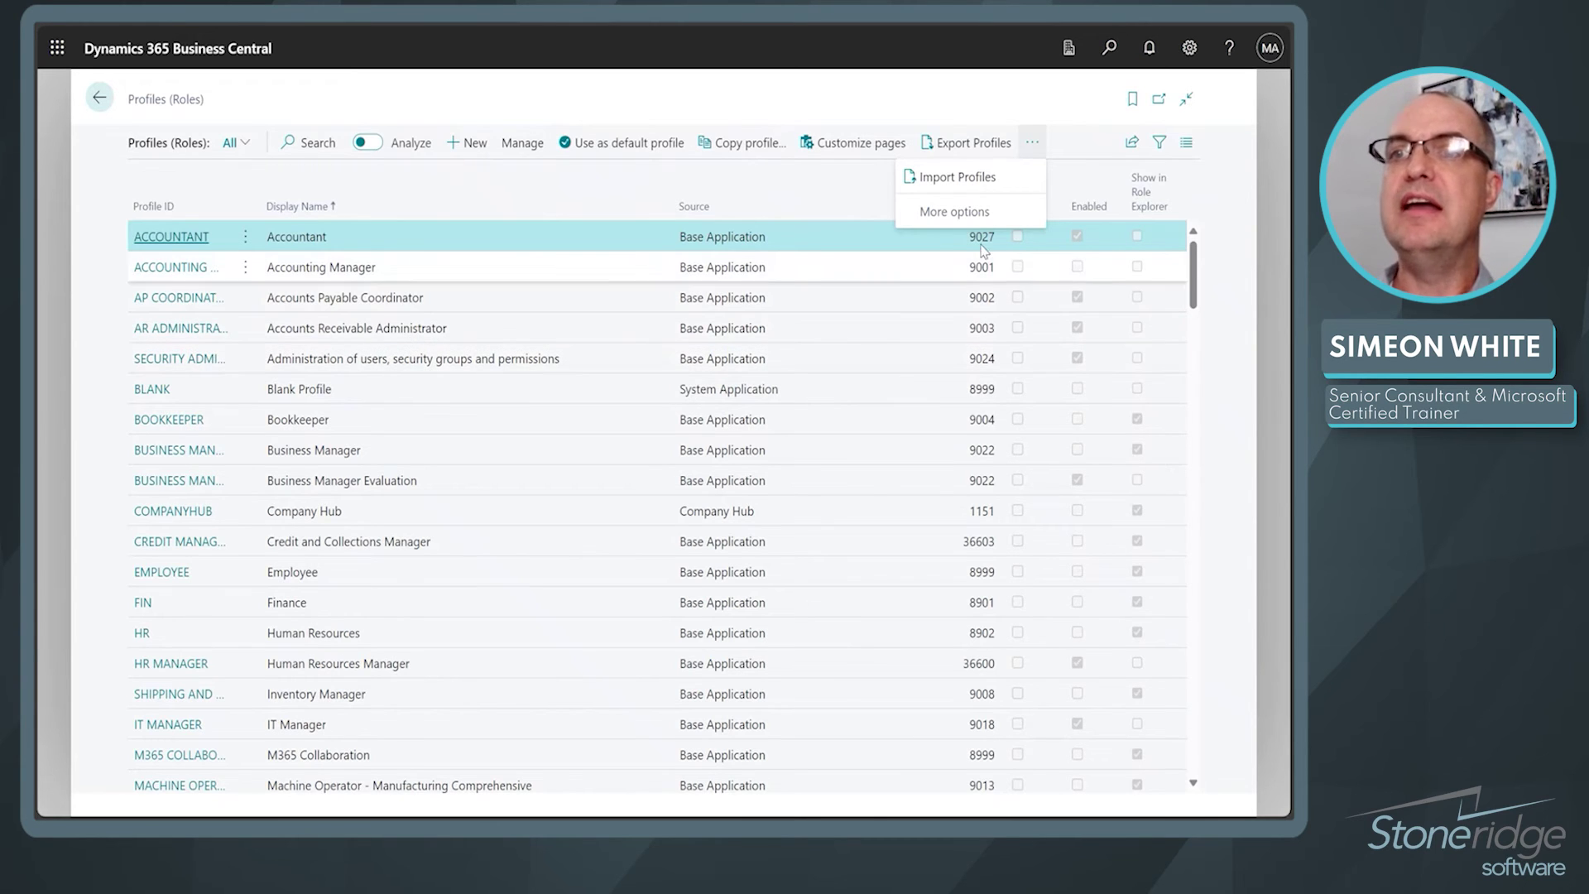
pyautogui.click(967, 152)
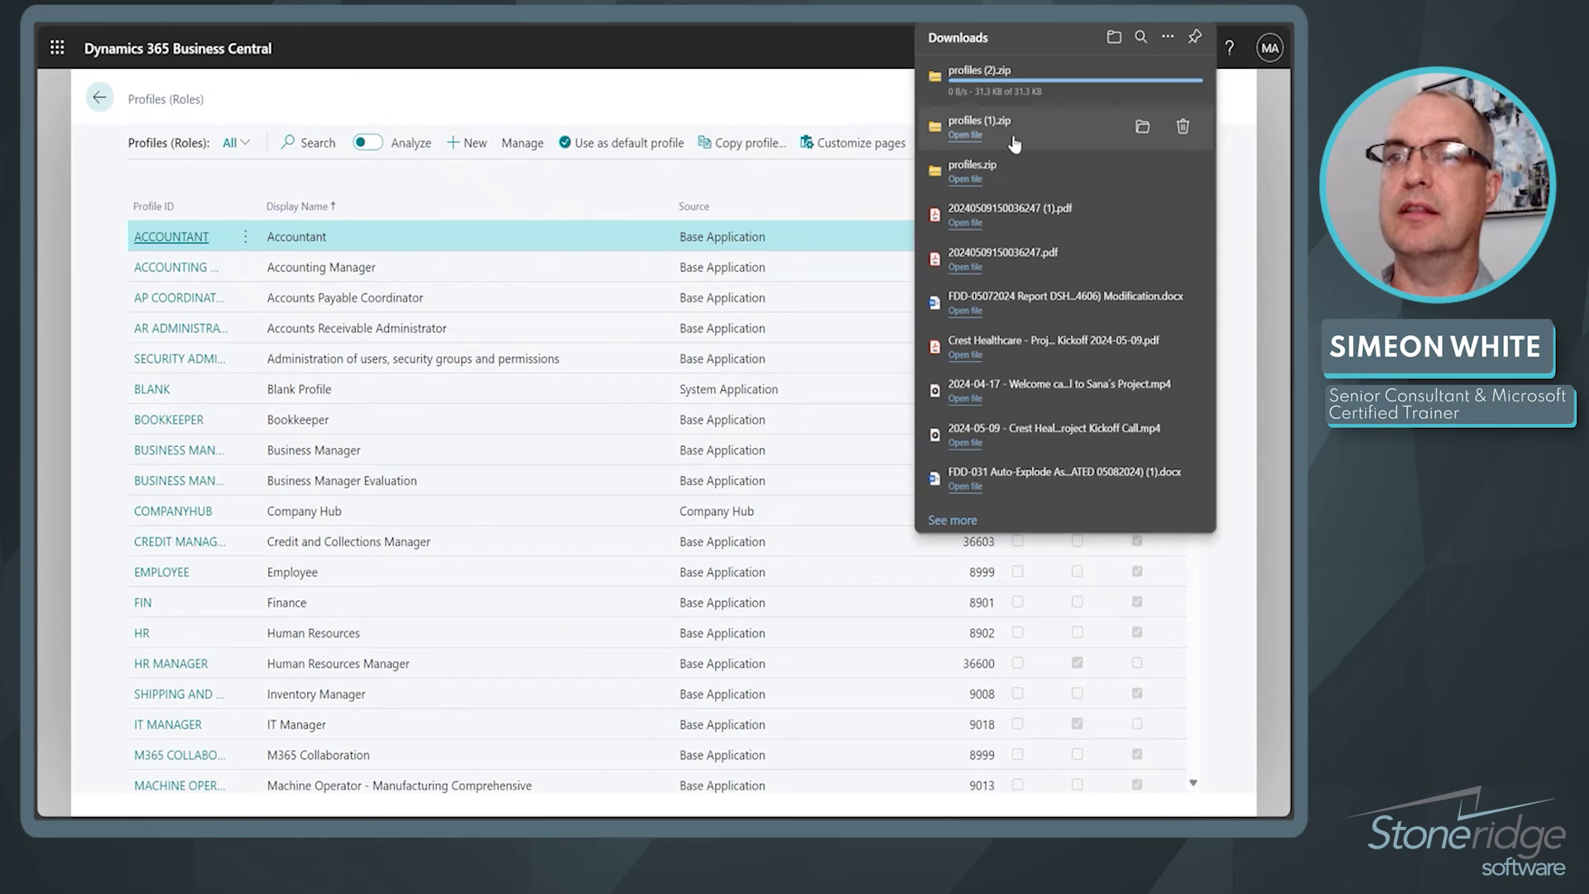
pyautogui.click(1037, 91)
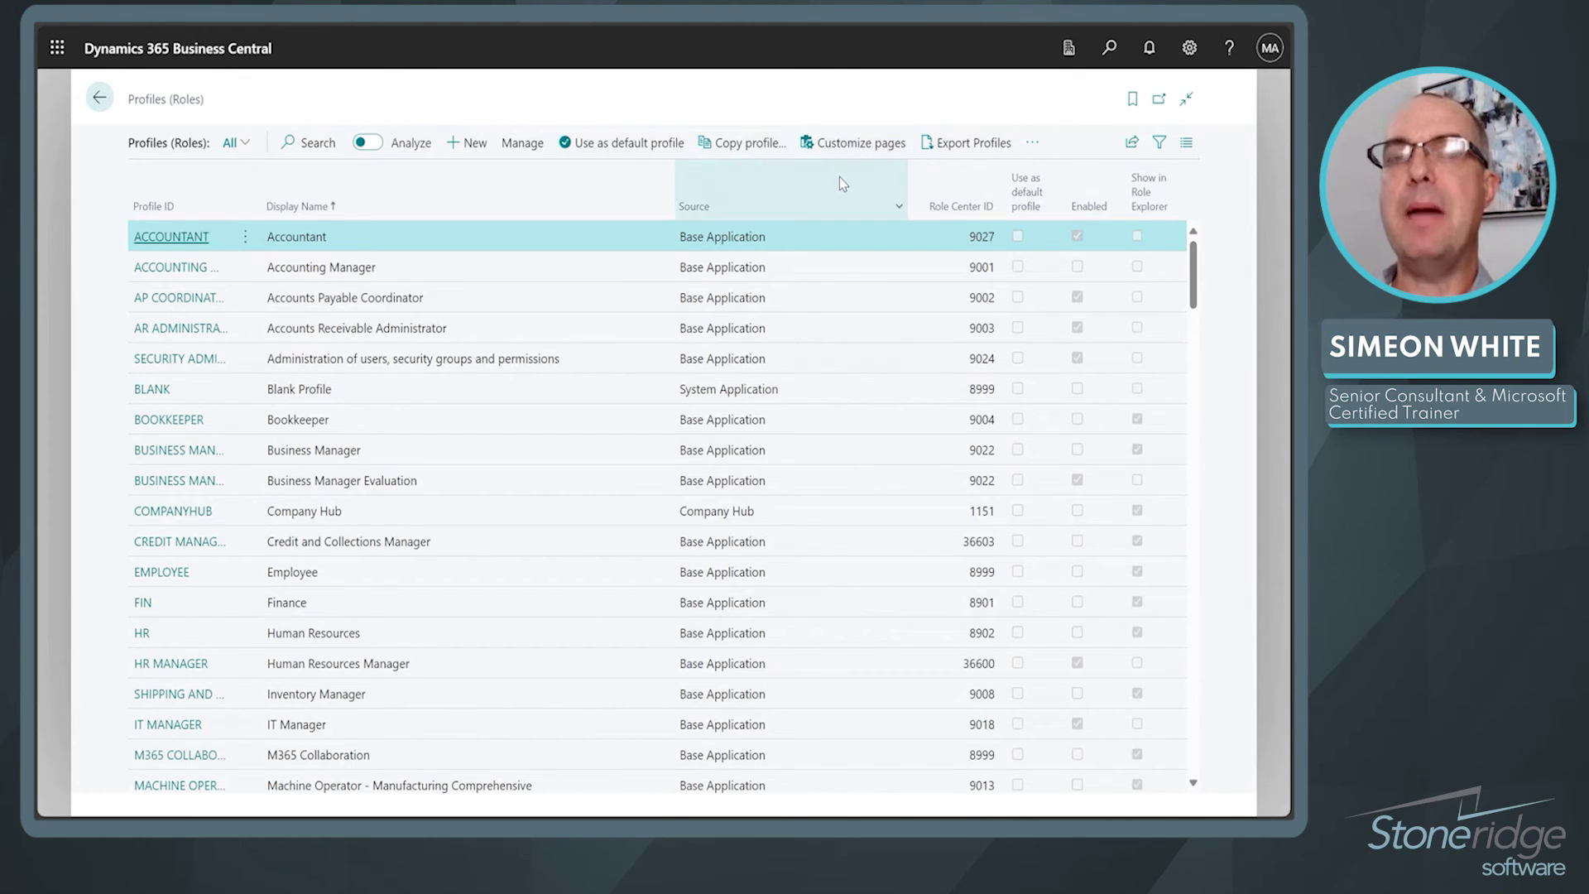
pyautogui.moveTo(837, 197)
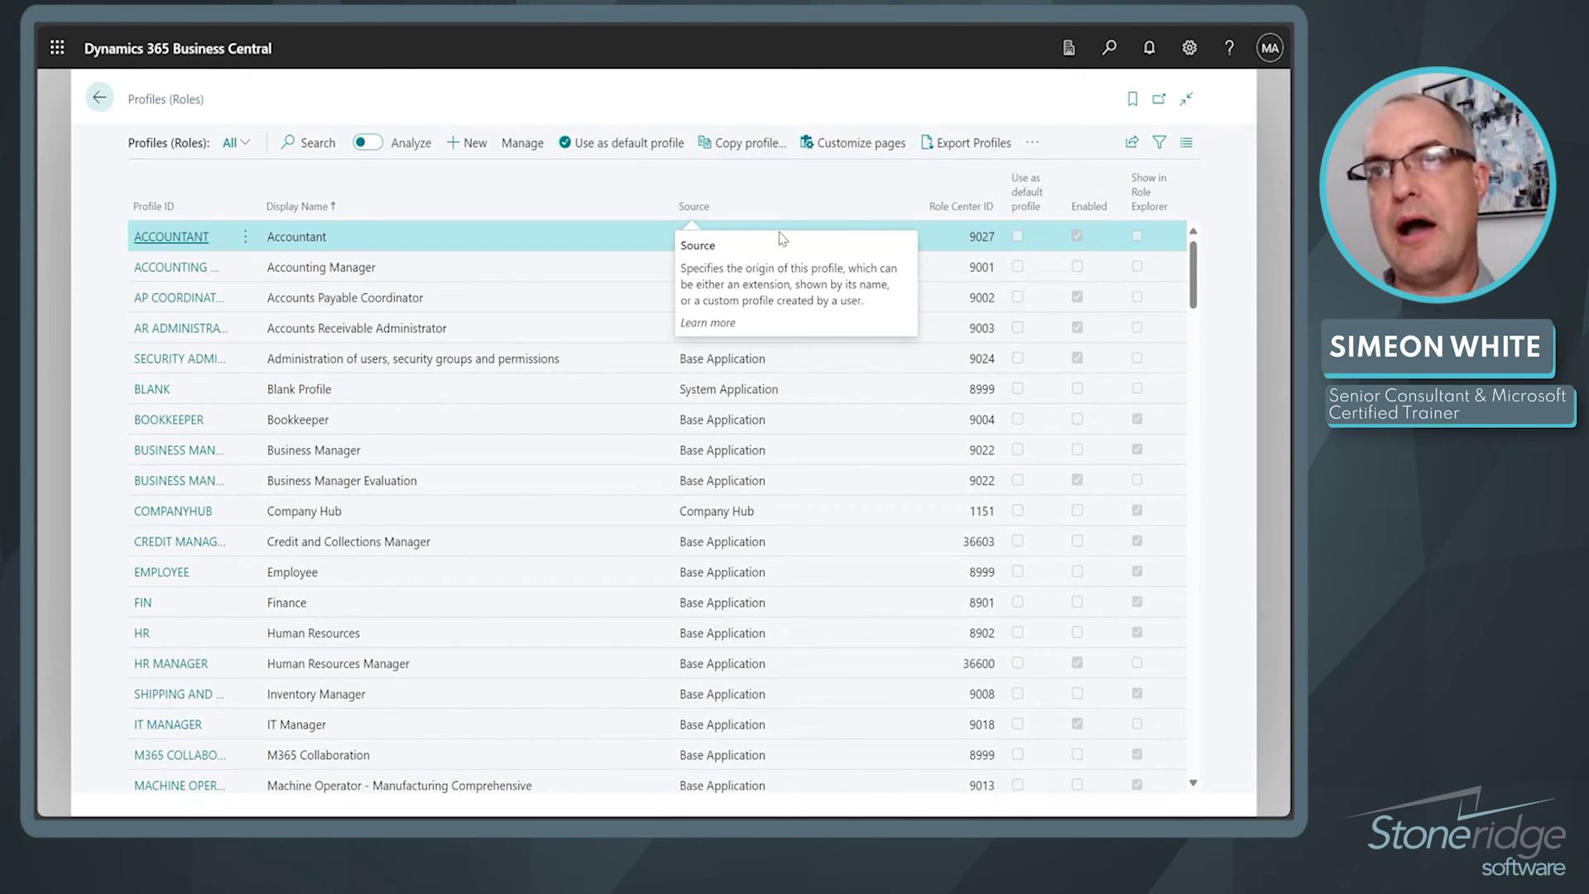
pyautogui.moveTo(653, 191)
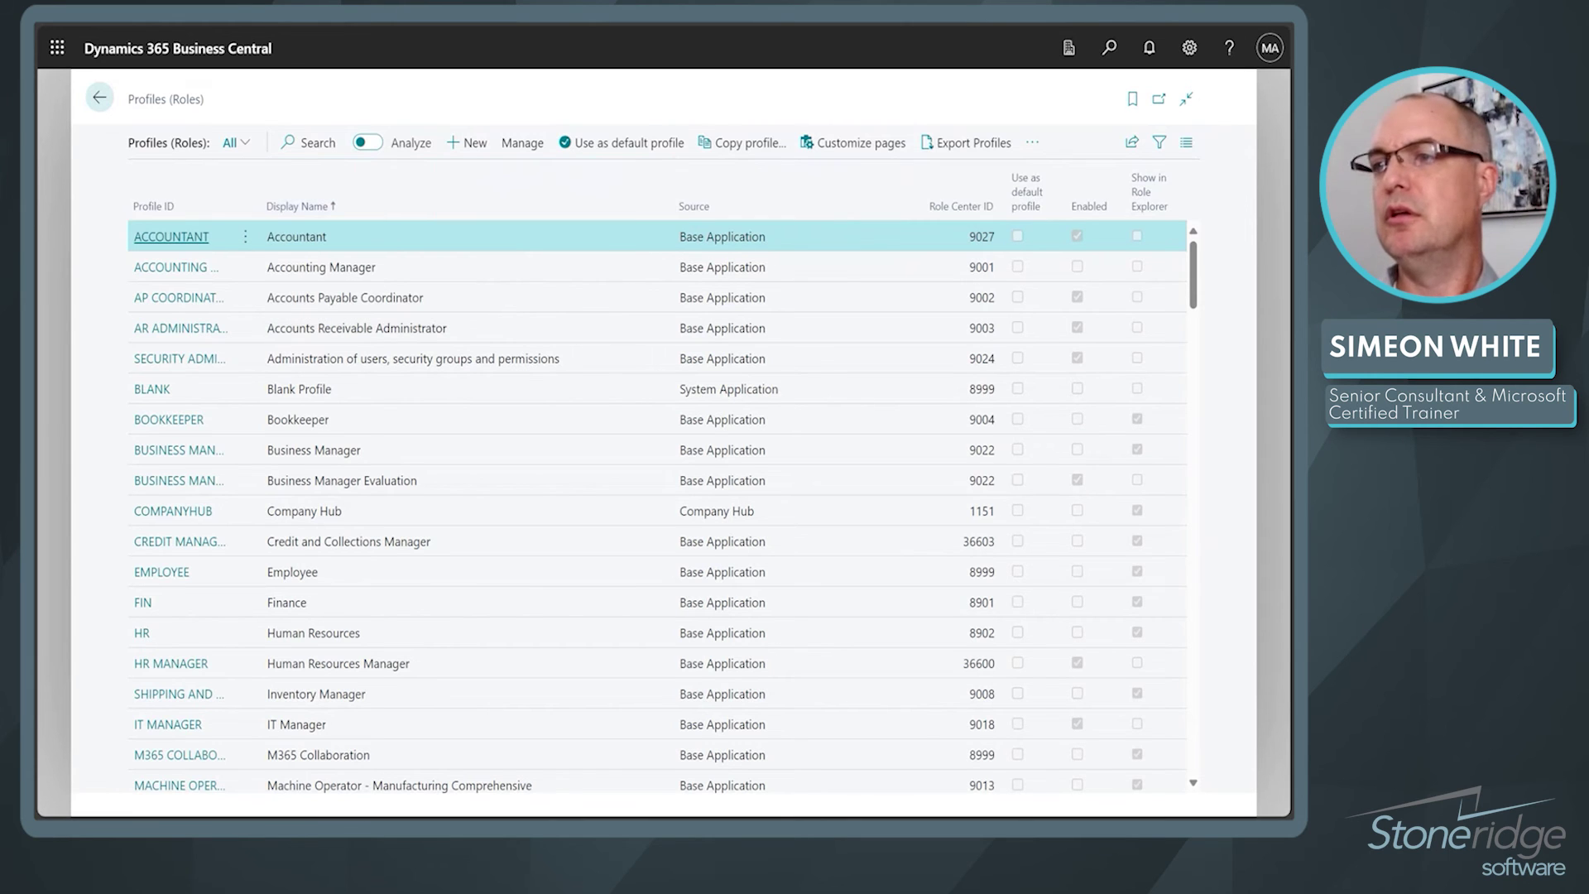
# Step: Leave Profiles (Roles) and set the role in My Settings to Sales Order Processor Counter Sales, found by searching for "counter"
pyautogui.click(99, 98)
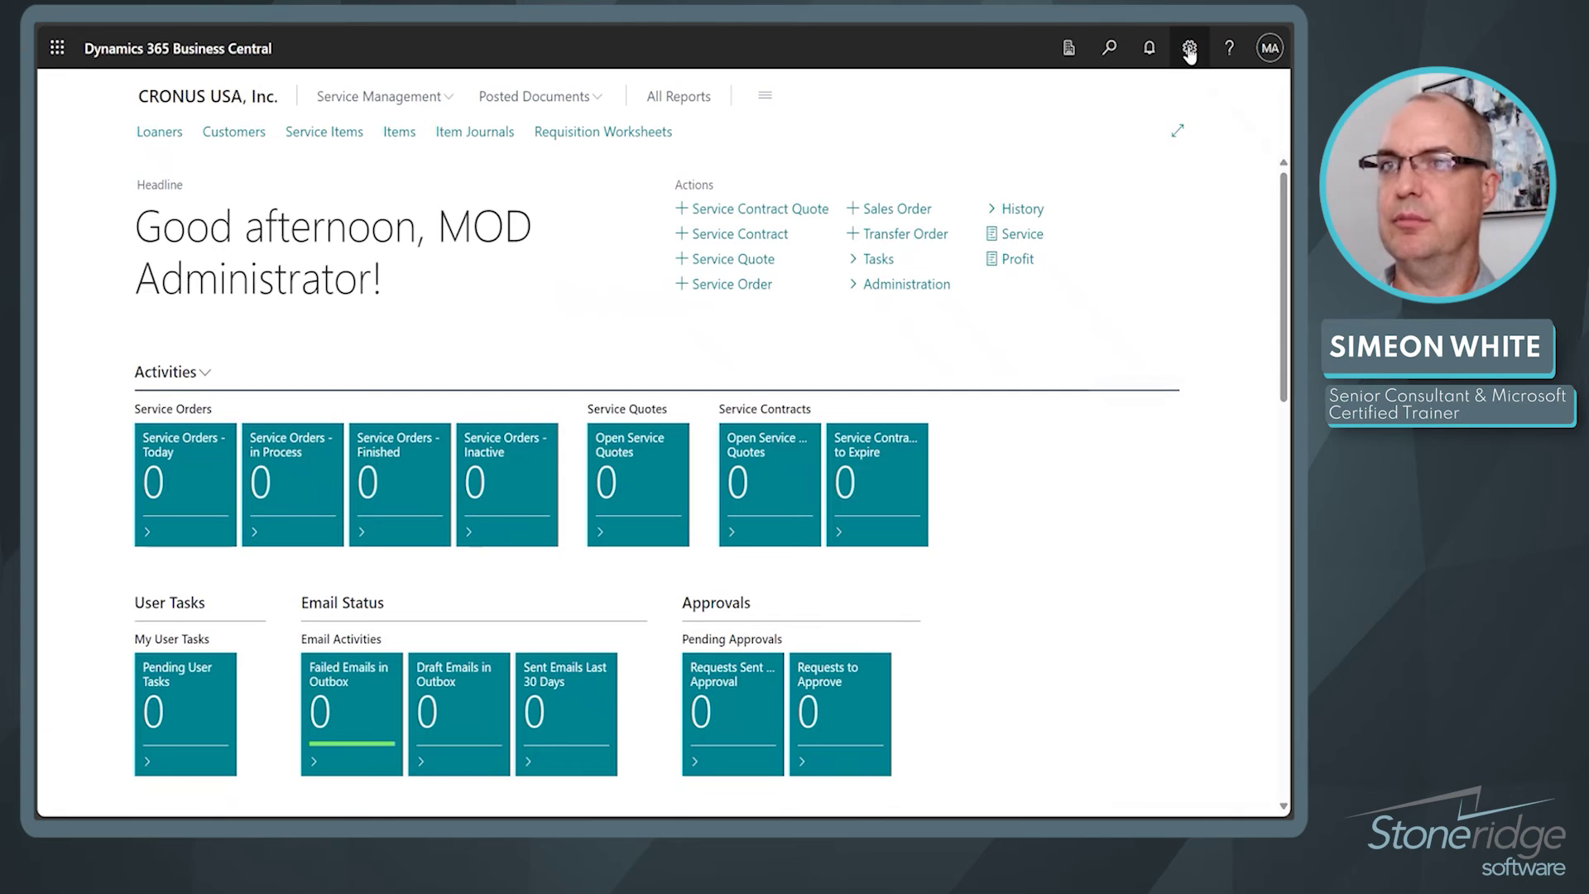
pyautogui.click(1189, 49)
pyautogui.click(1064, 219)
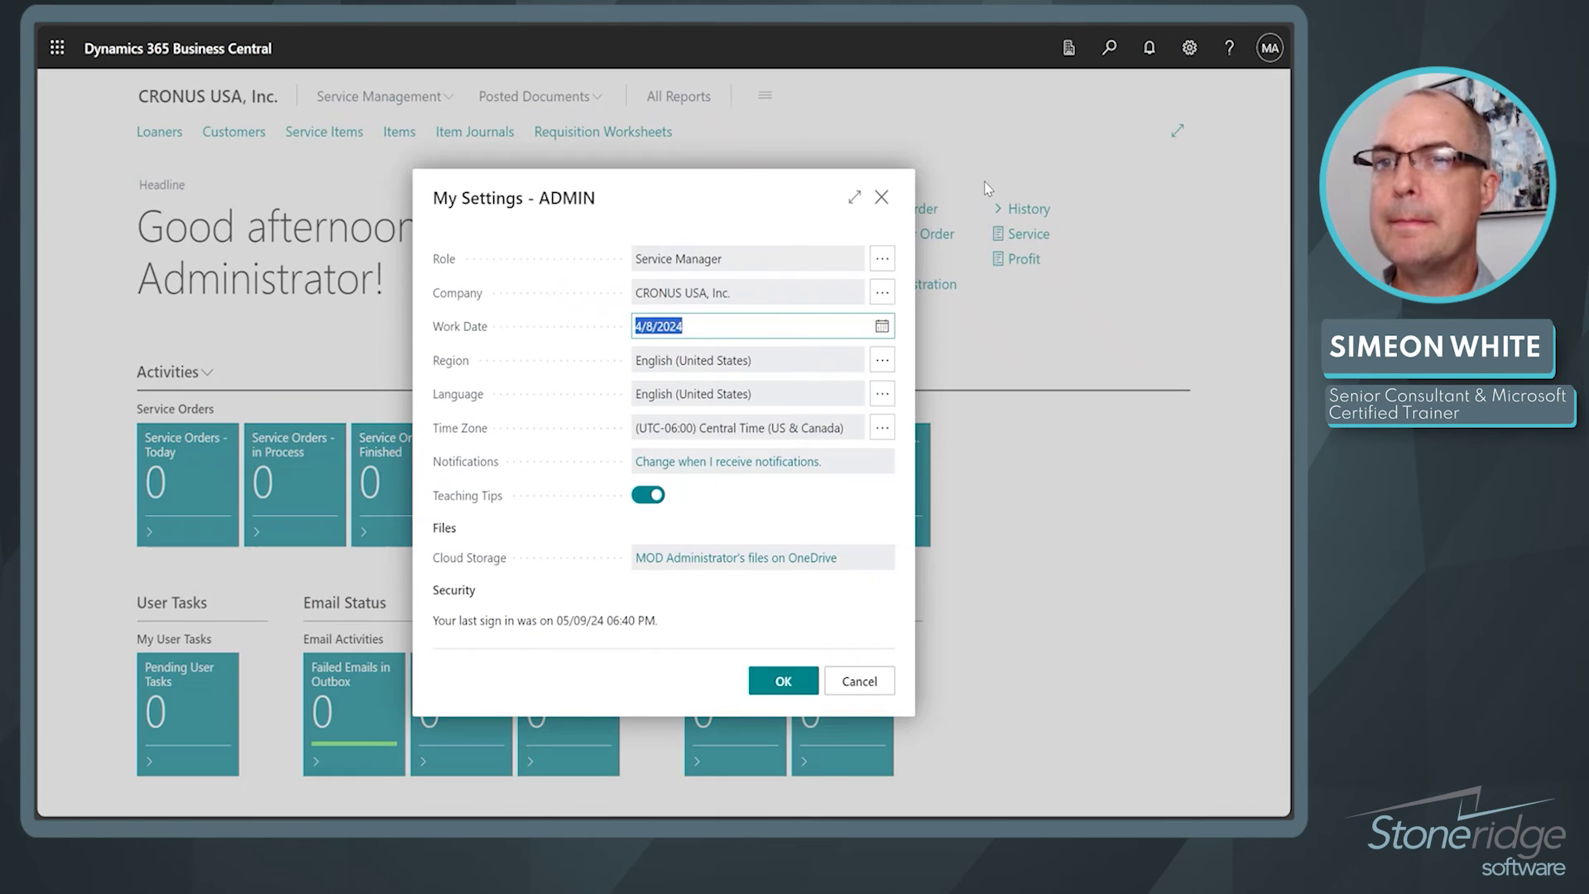
pyautogui.click(878, 260)
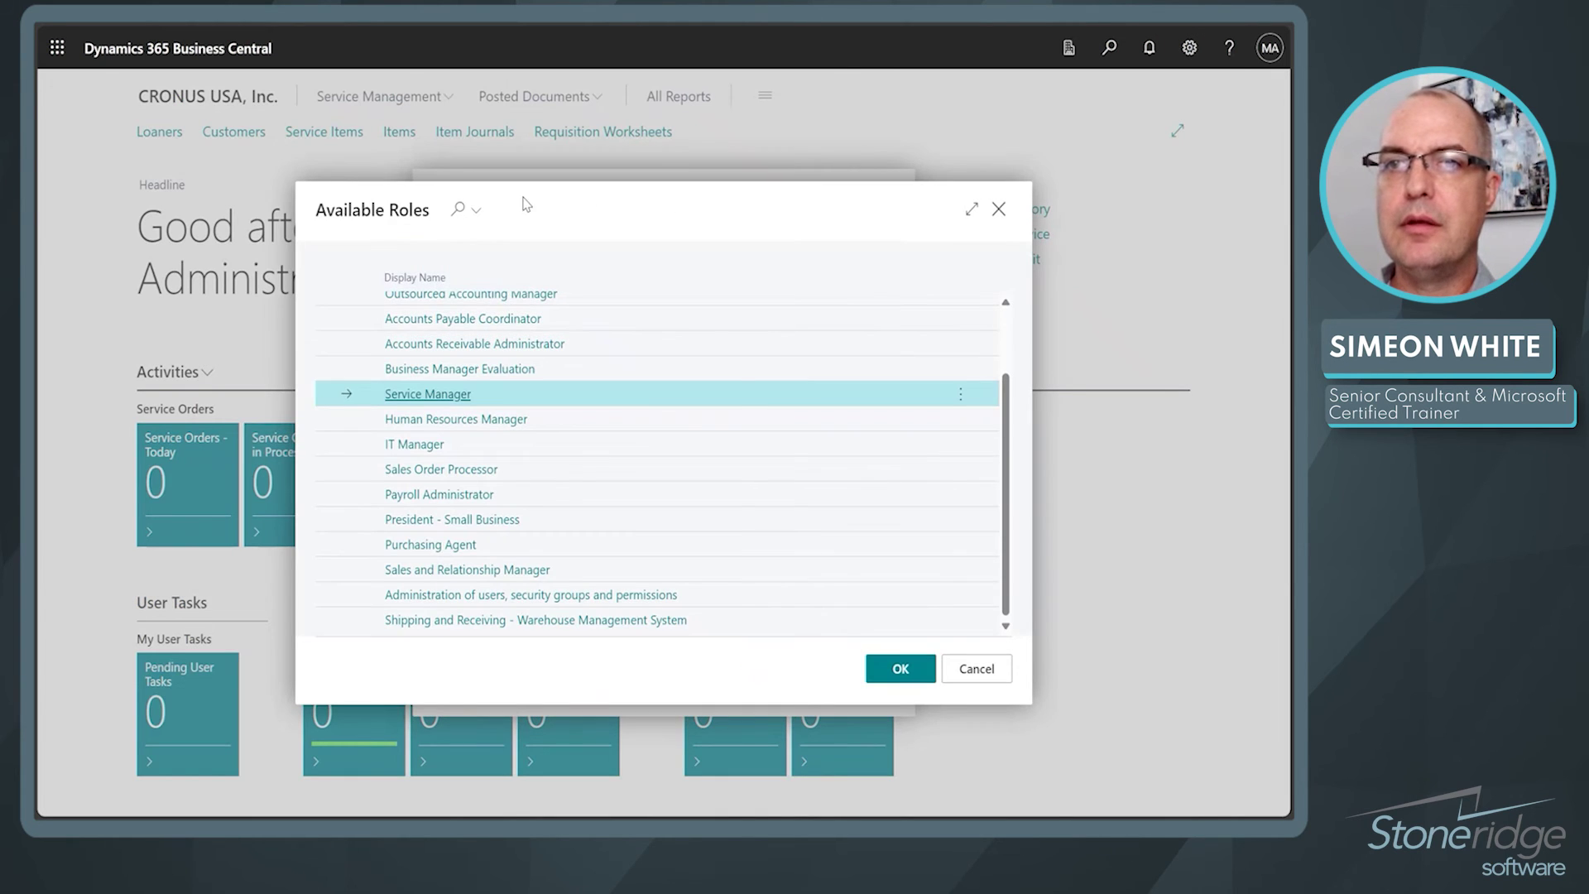
pyautogui.click(460, 211)
pyautogui.write('counter')
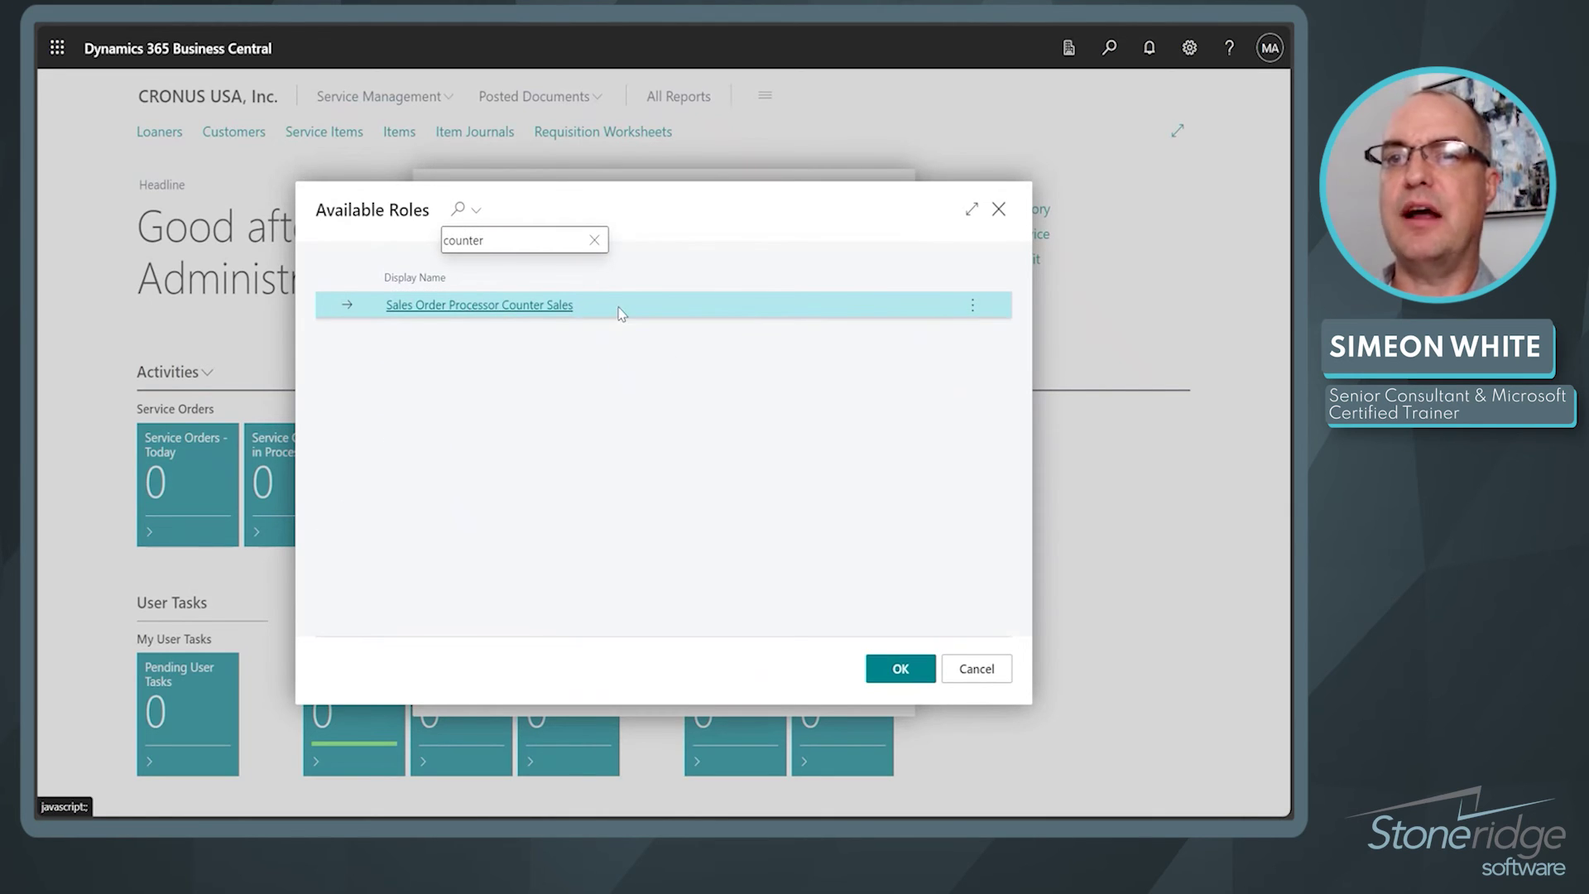
pyautogui.click(905, 669)
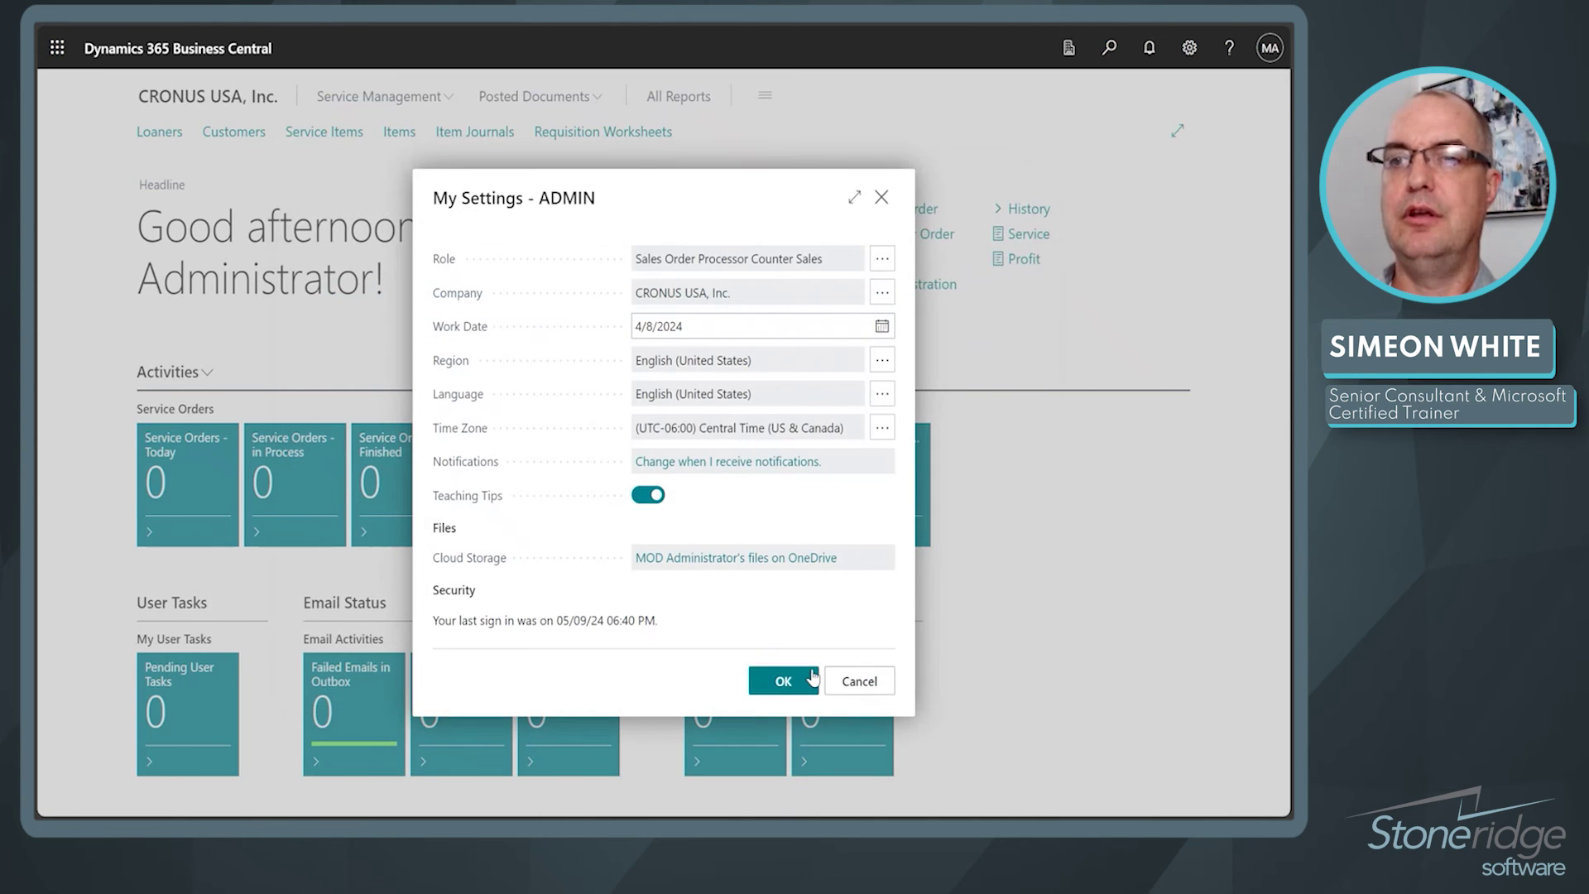
pyautogui.click(778, 683)
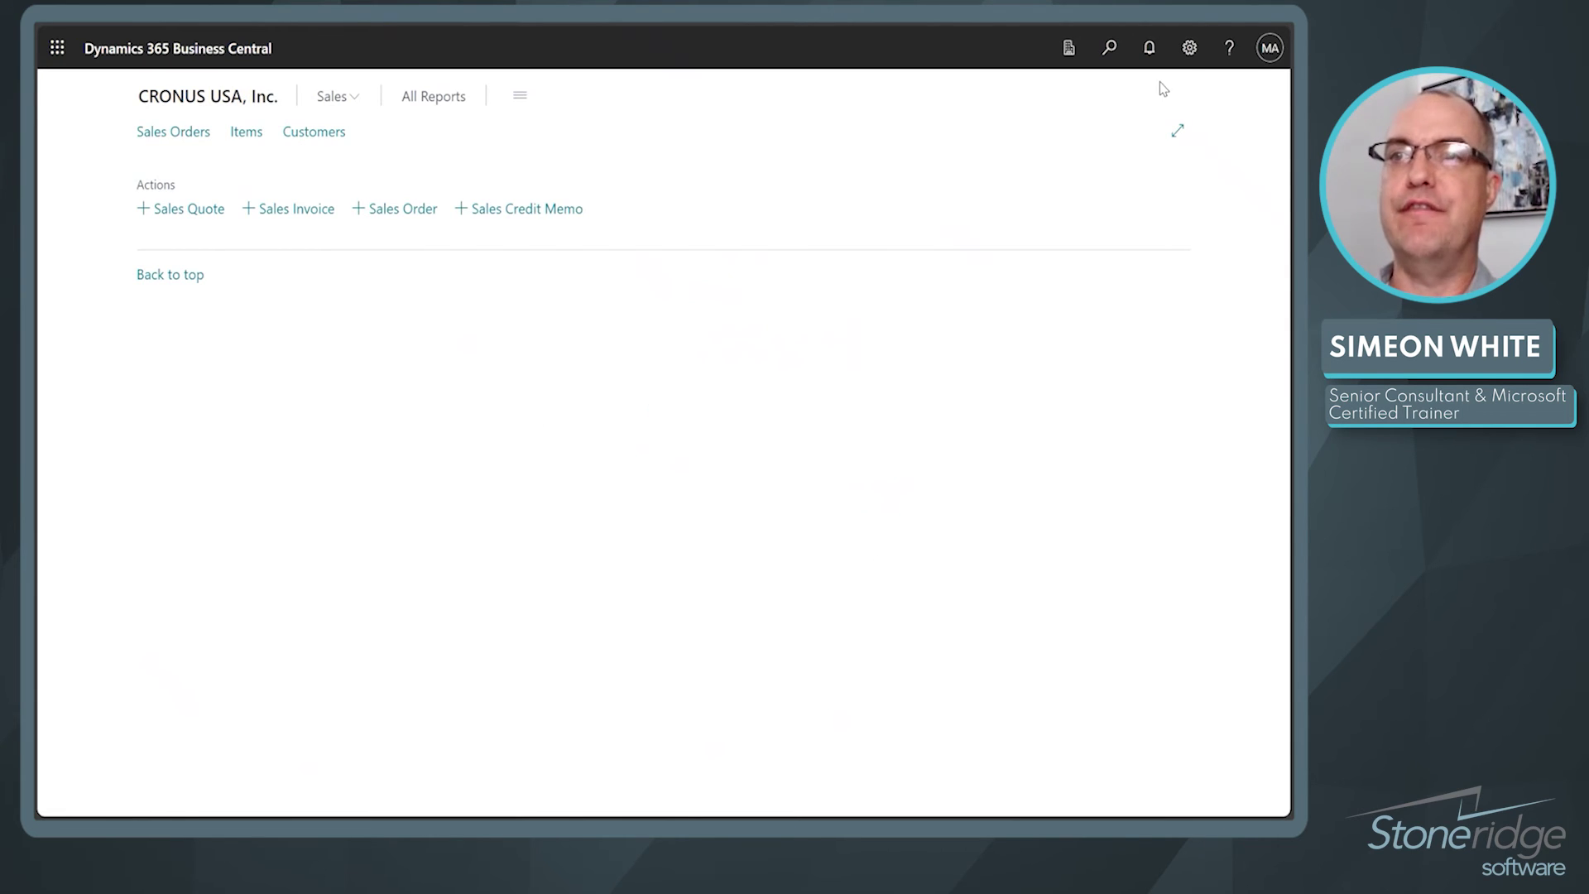
# Step: Check which Settings options the Counter Sales role offers, view the Sales Orders list, and return to the role center
pyautogui.click(1187, 59)
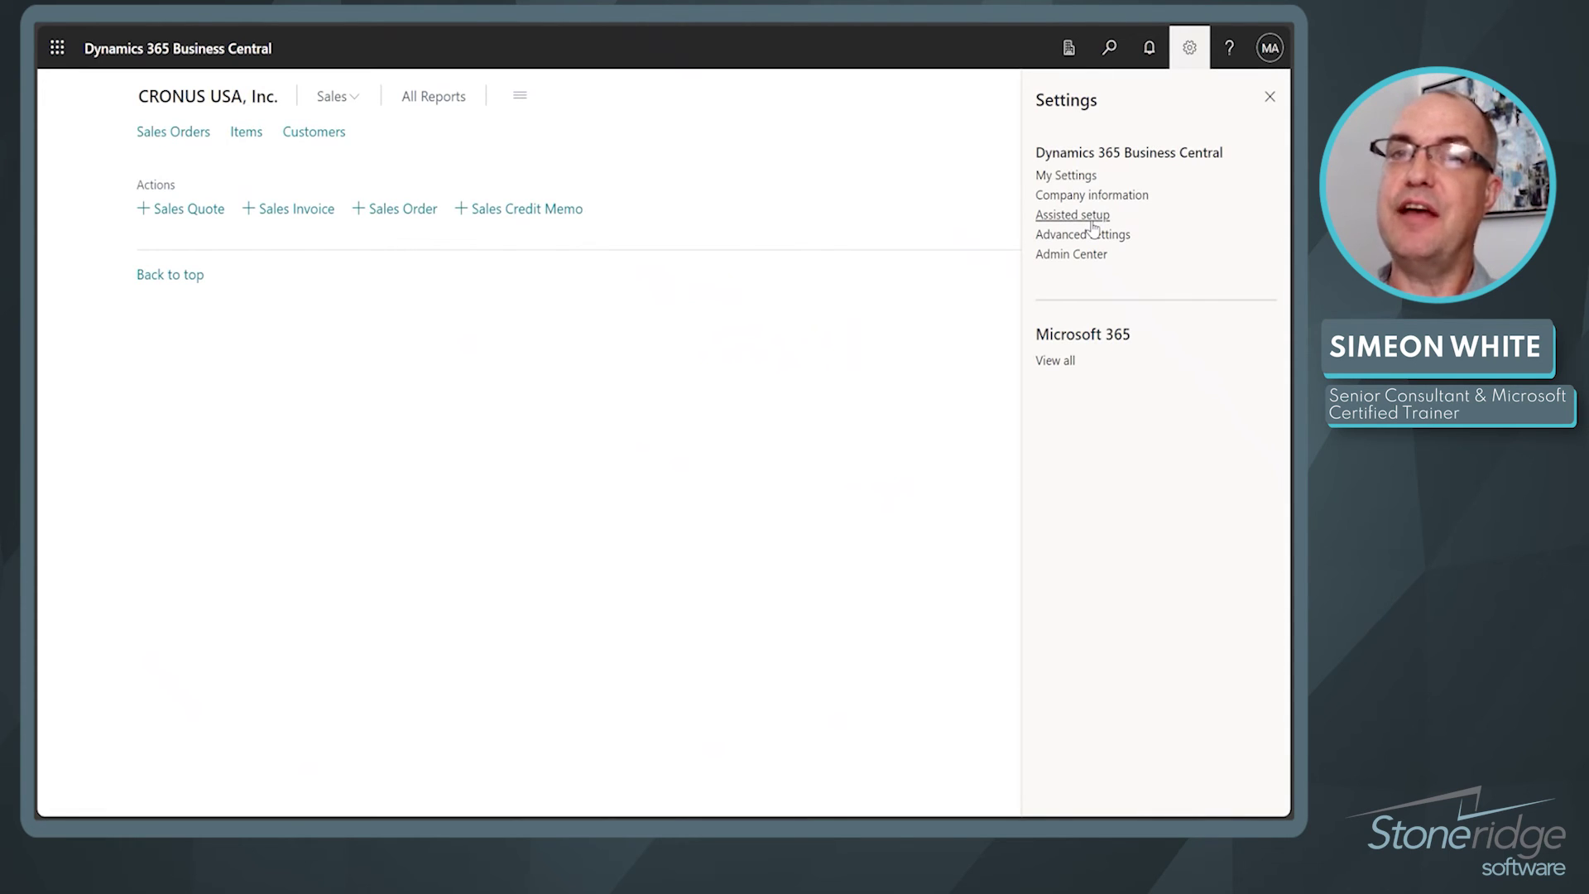
pyautogui.click(809, 135)
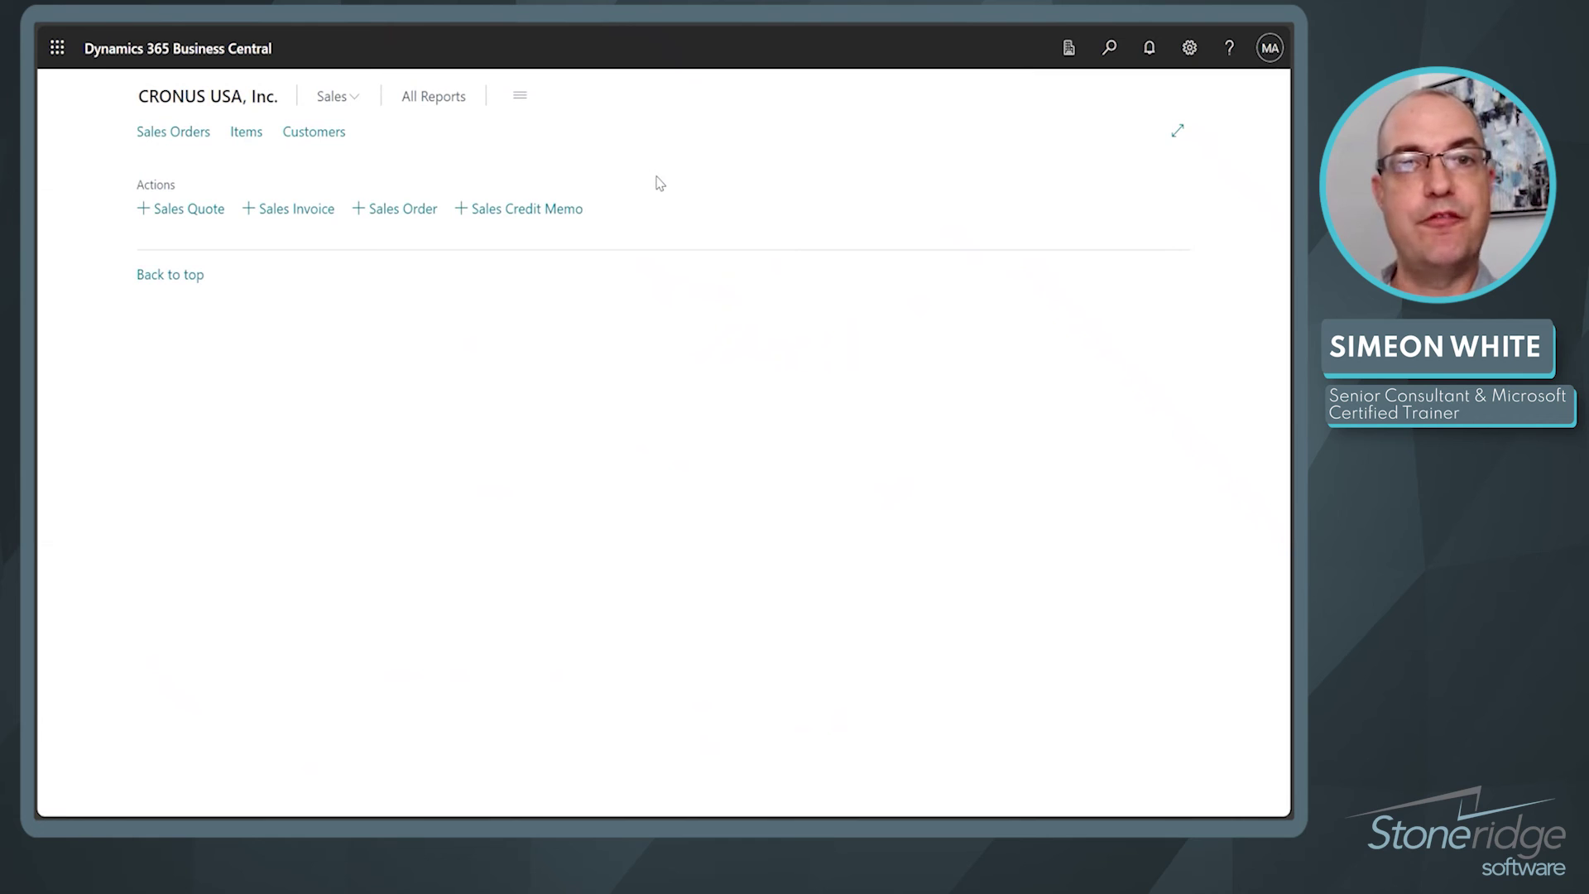
pyautogui.click(179, 137)
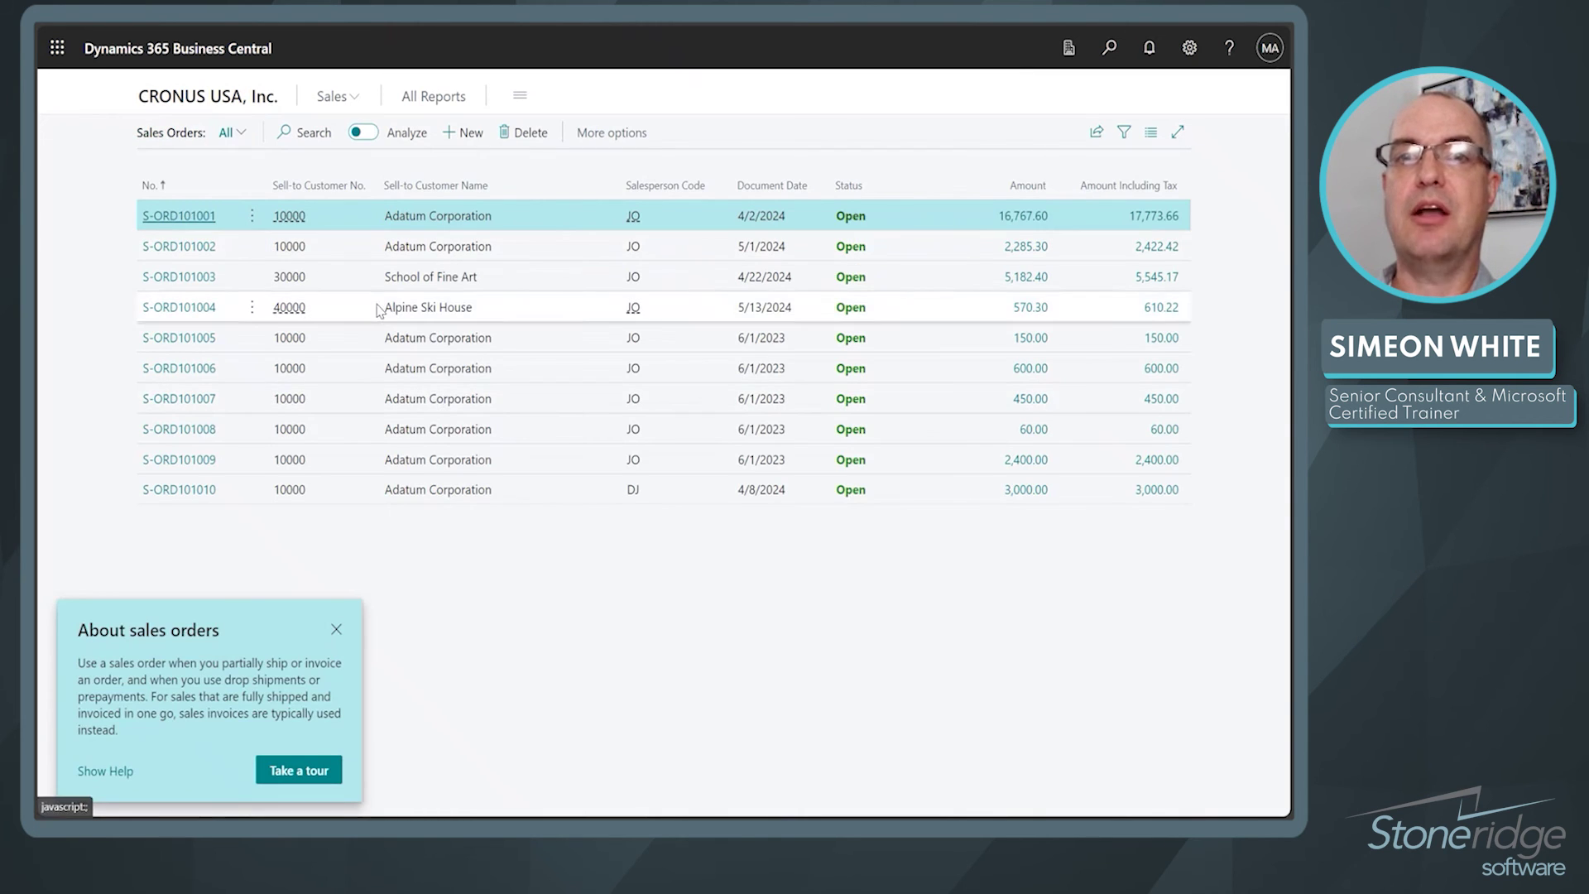
pyautogui.click(77, 21)
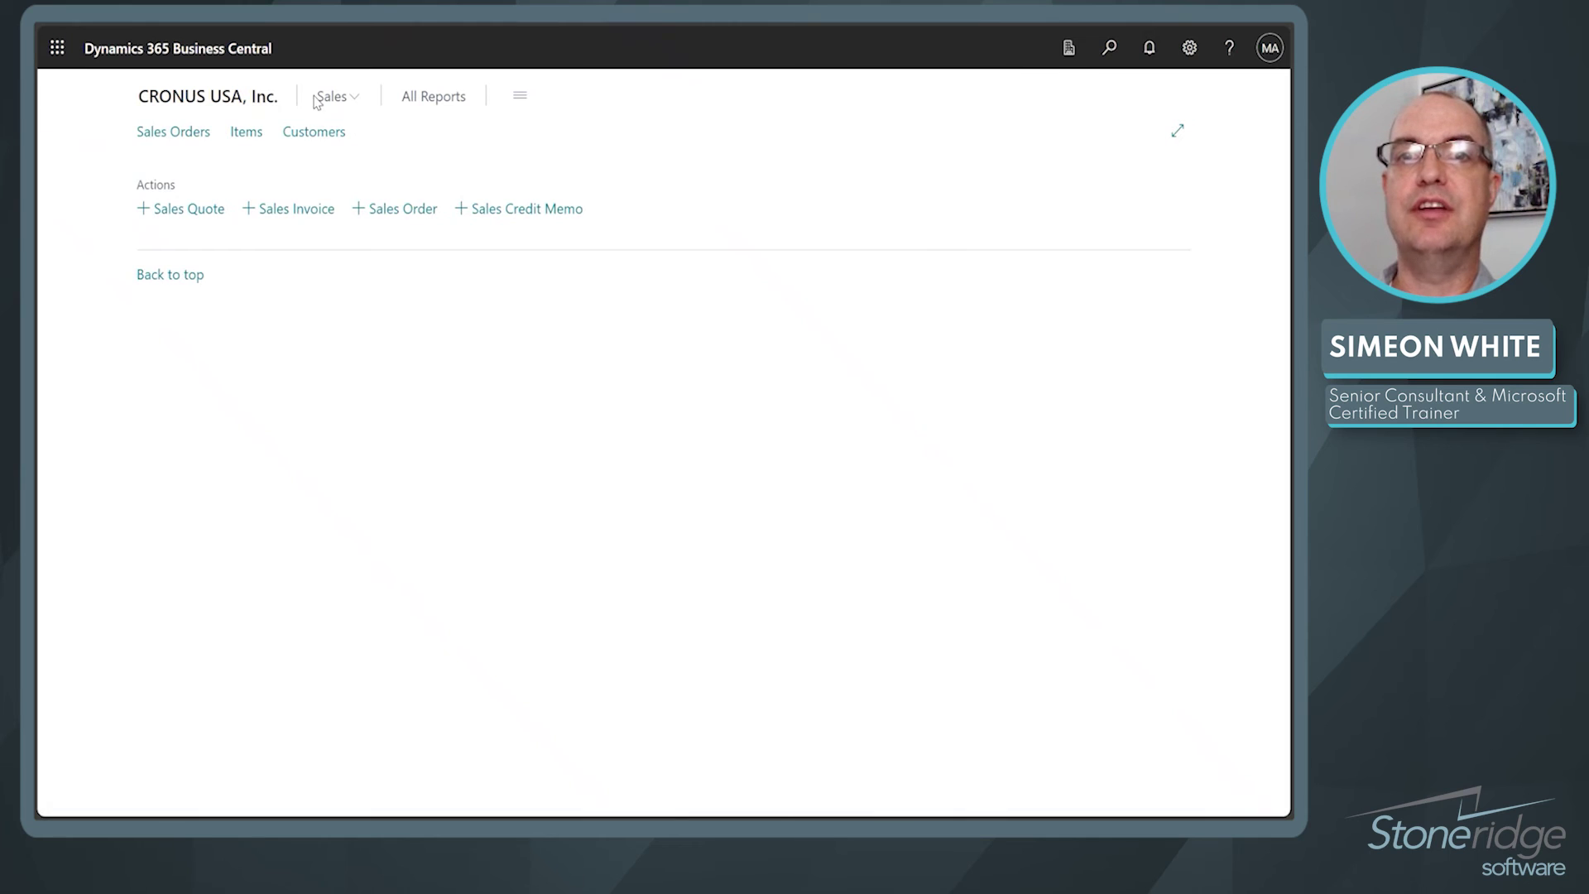
# Step: Open the Alpine Ski House order from the Sales Orders list to view its simplified page, and go back to the list
pyautogui.moveTo(242, 142)
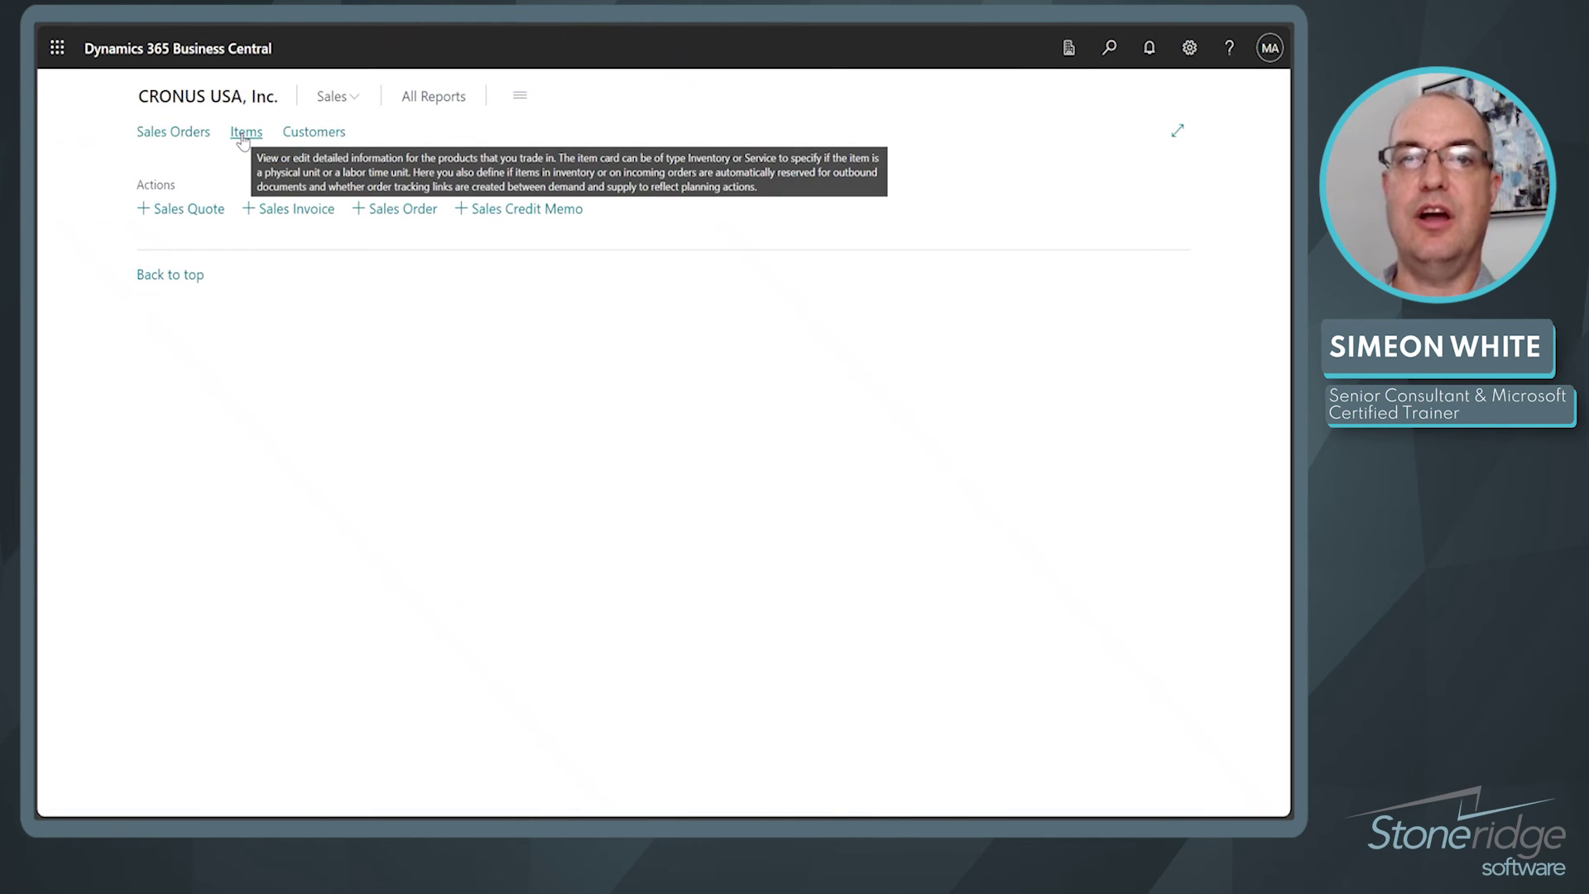
pyautogui.click(197, 137)
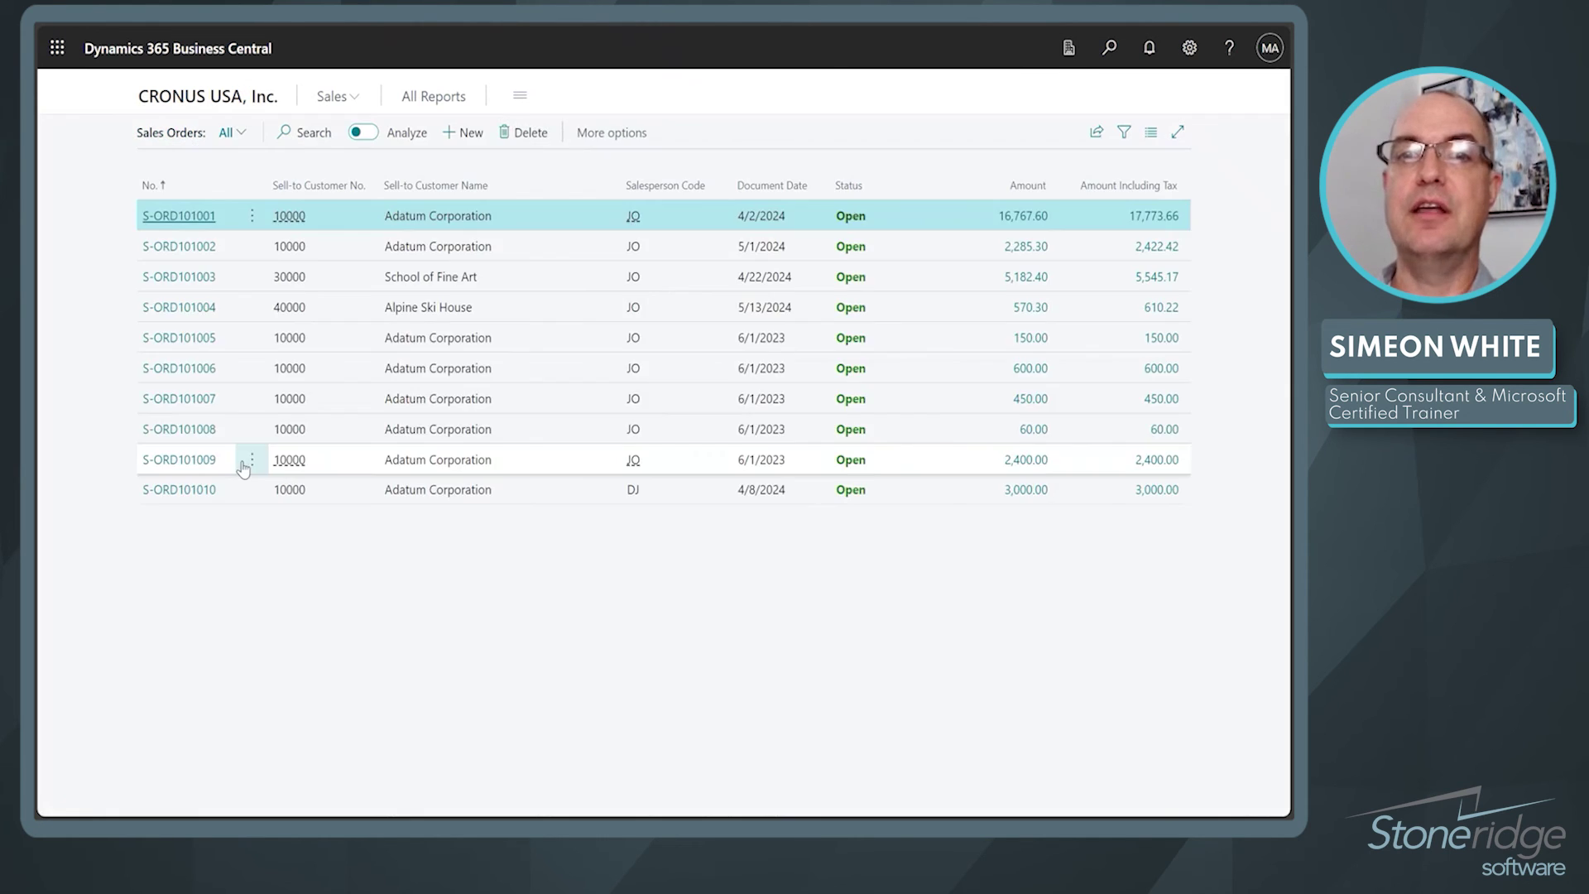
pyautogui.click(181, 308)
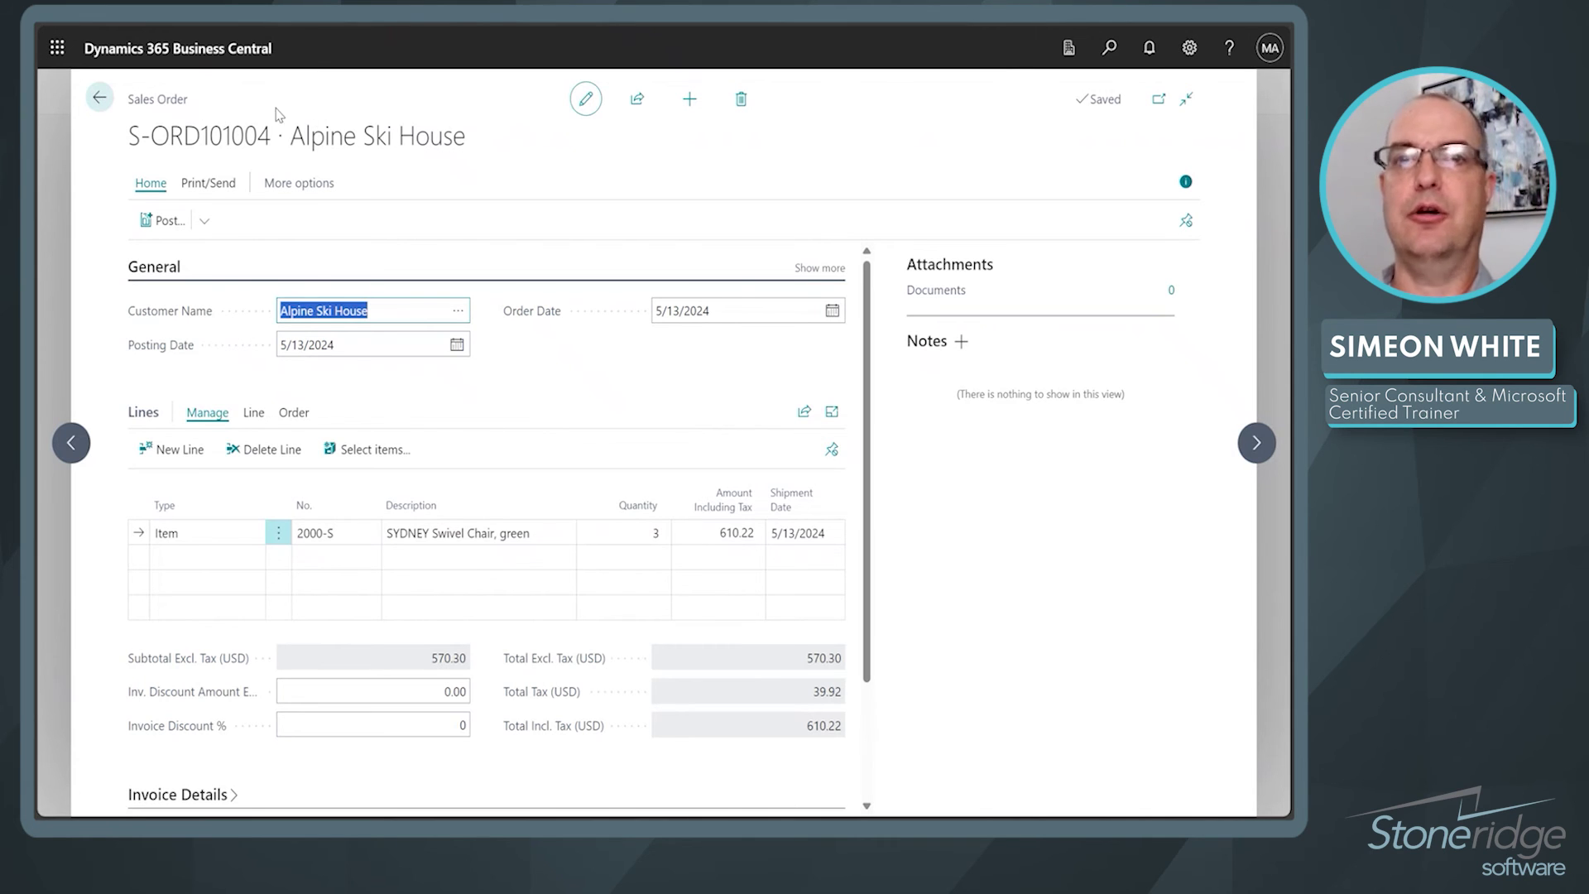
pyautogui.click(100, 98)
# Step: Change the role in My Settings to Shop Floor Data Collection, found by searching the available roles for "shop"
pyautogui.click(1191, 50)
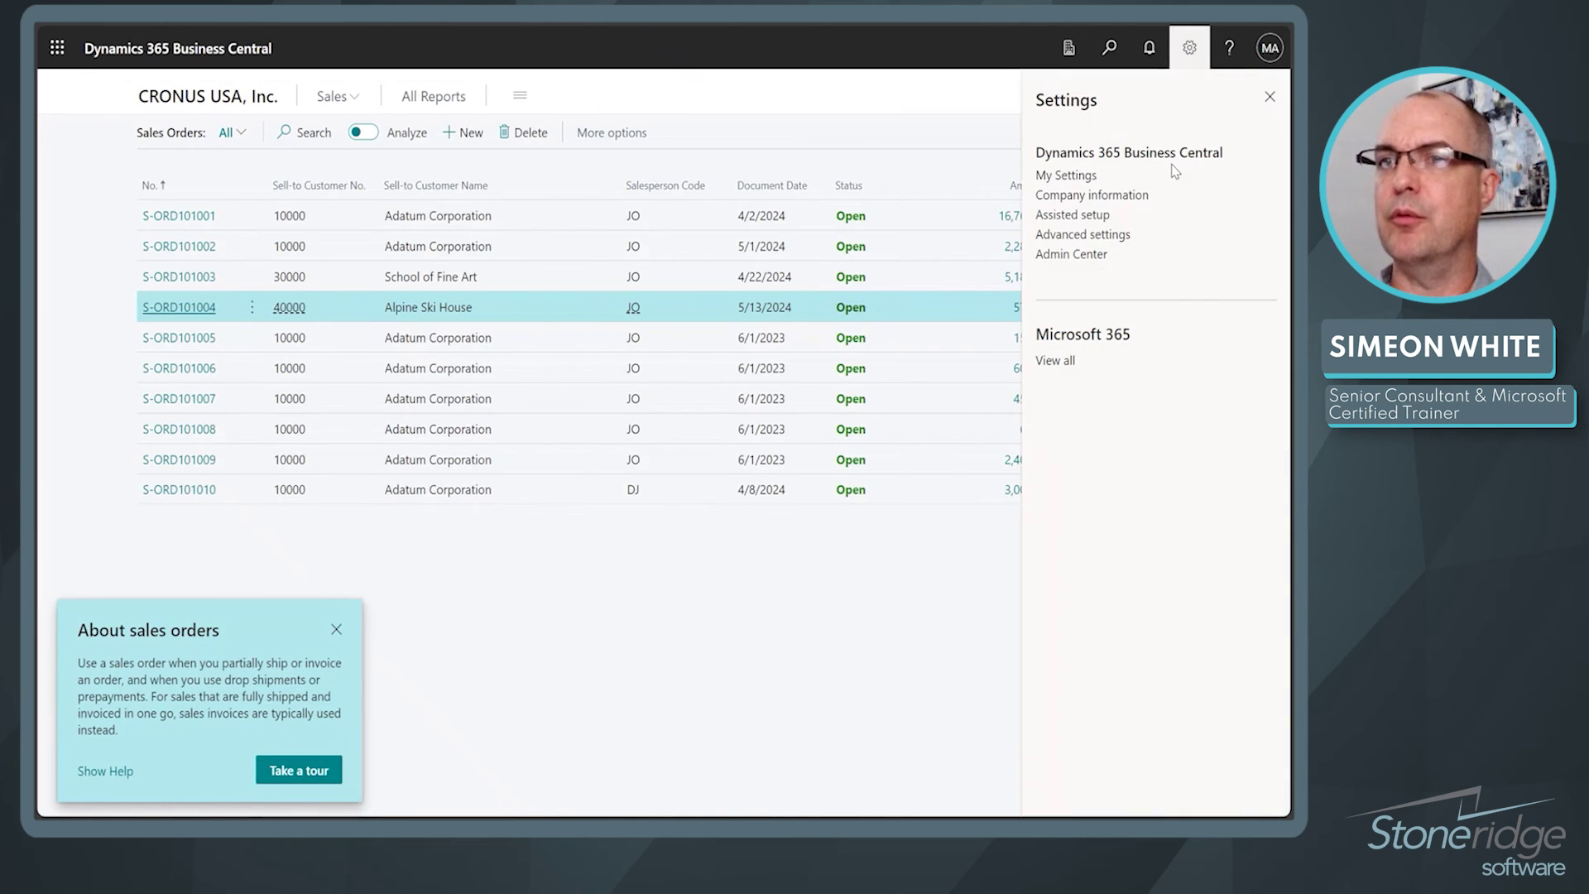
pyautogui.click(1077, 177)
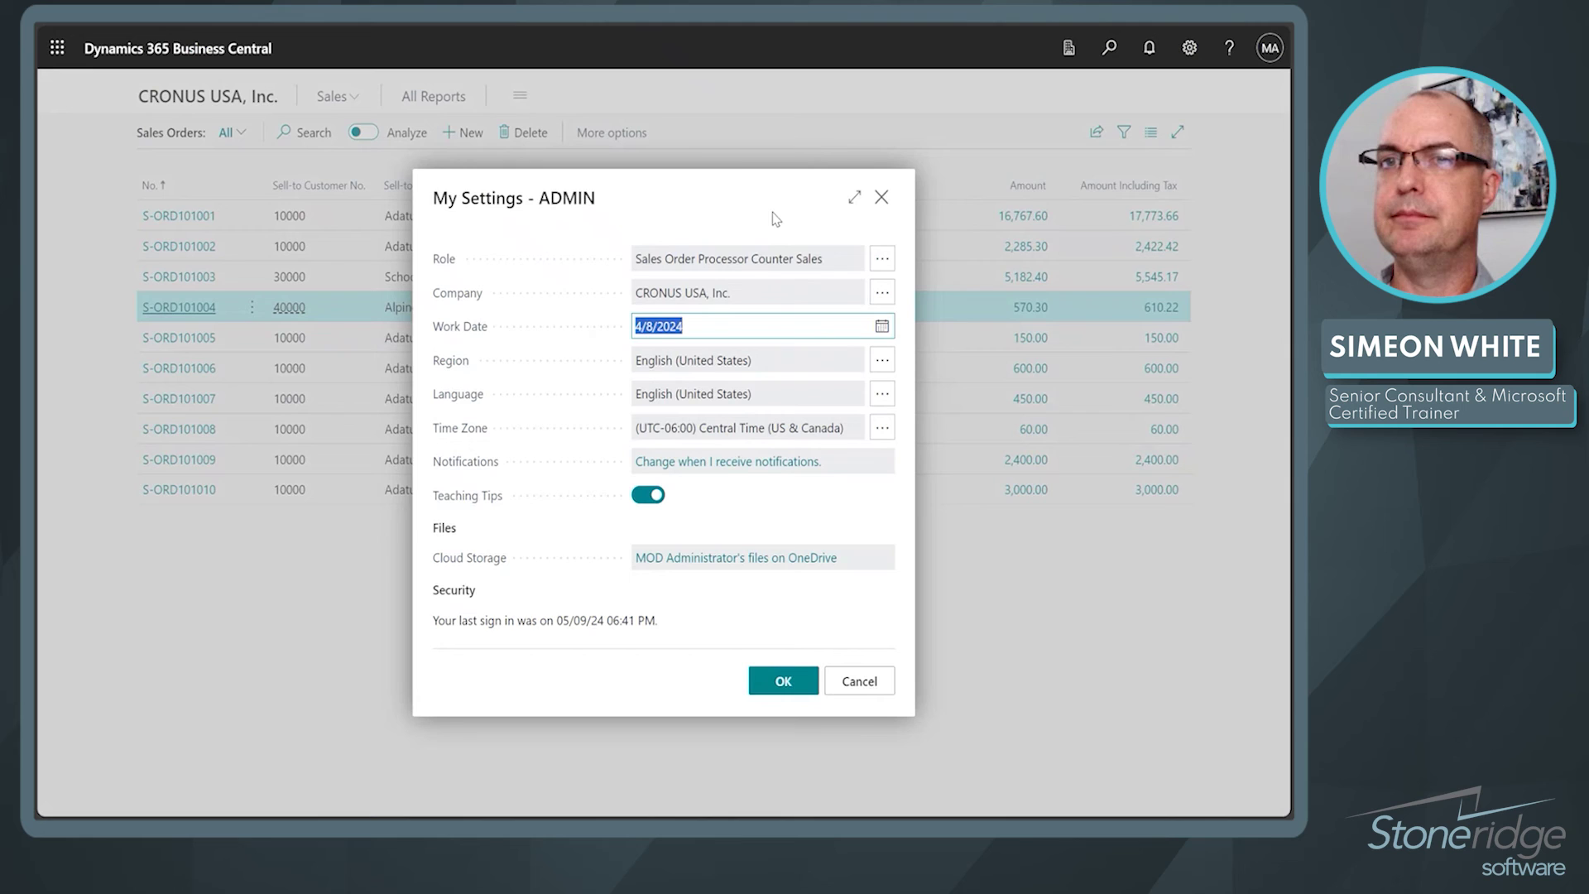
pyautogui.click(882, 258)
pyautogui.click(472, 213)
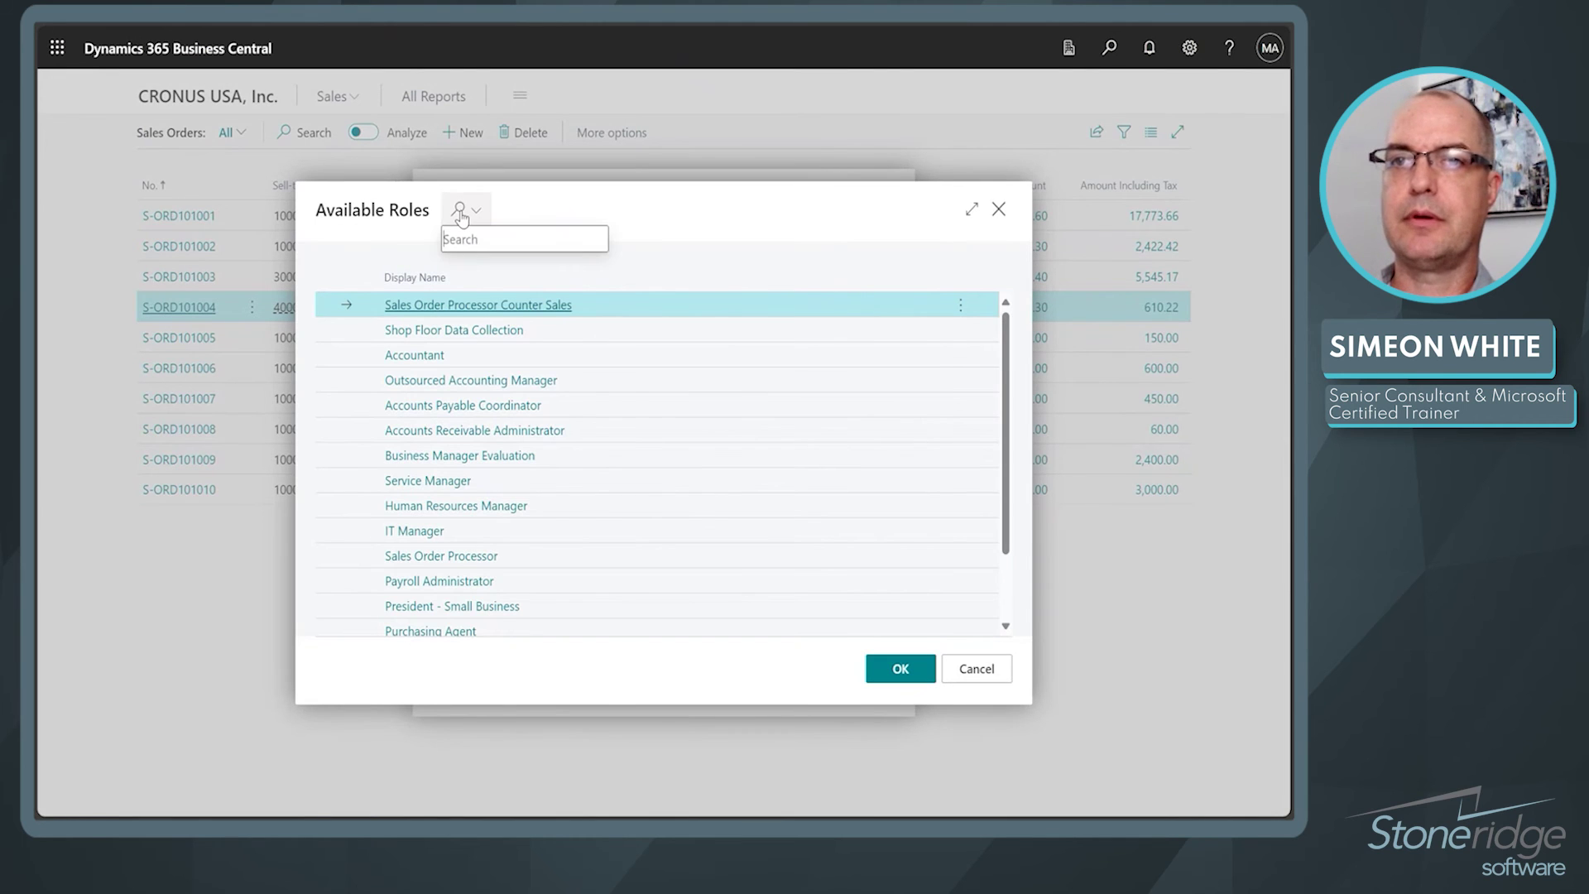
pyautogui.write('sh')
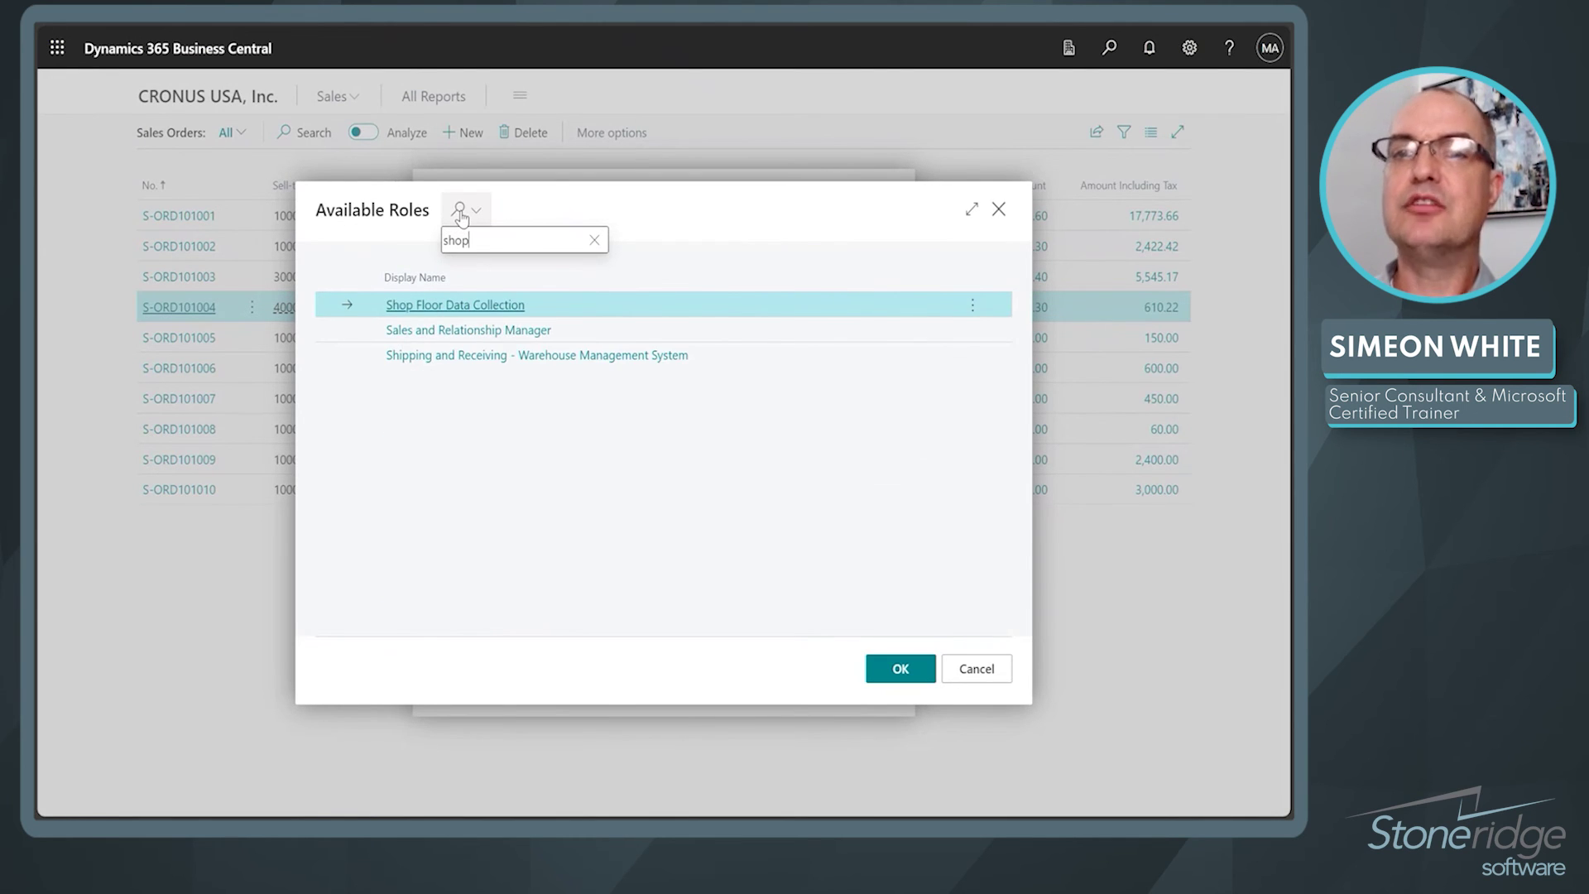
pyautogui.write('op')
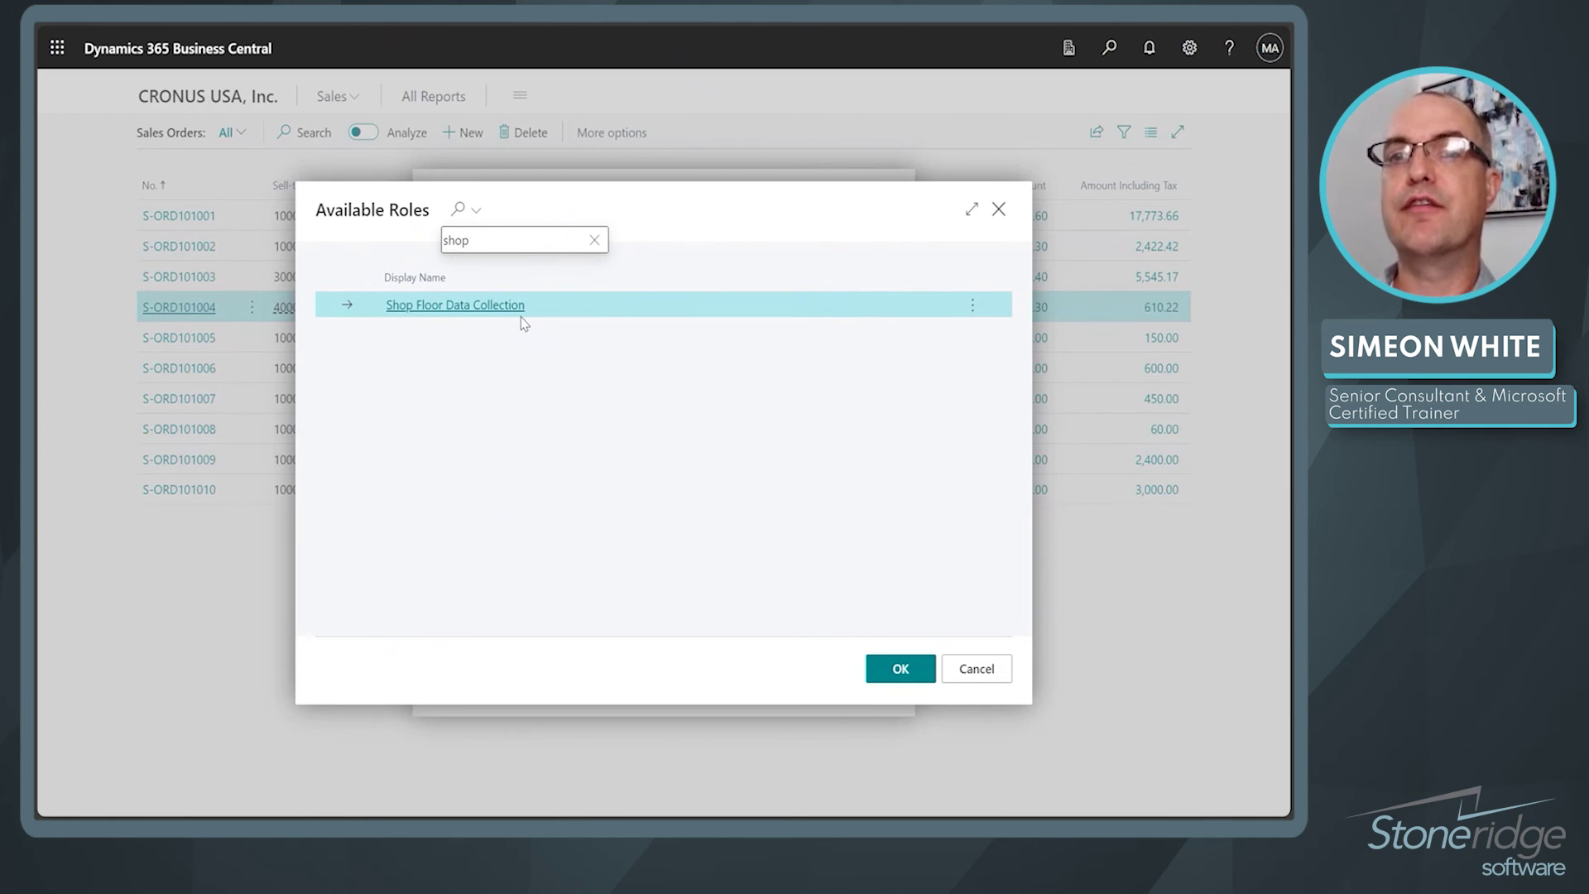
pyautogui.click(906, 668)
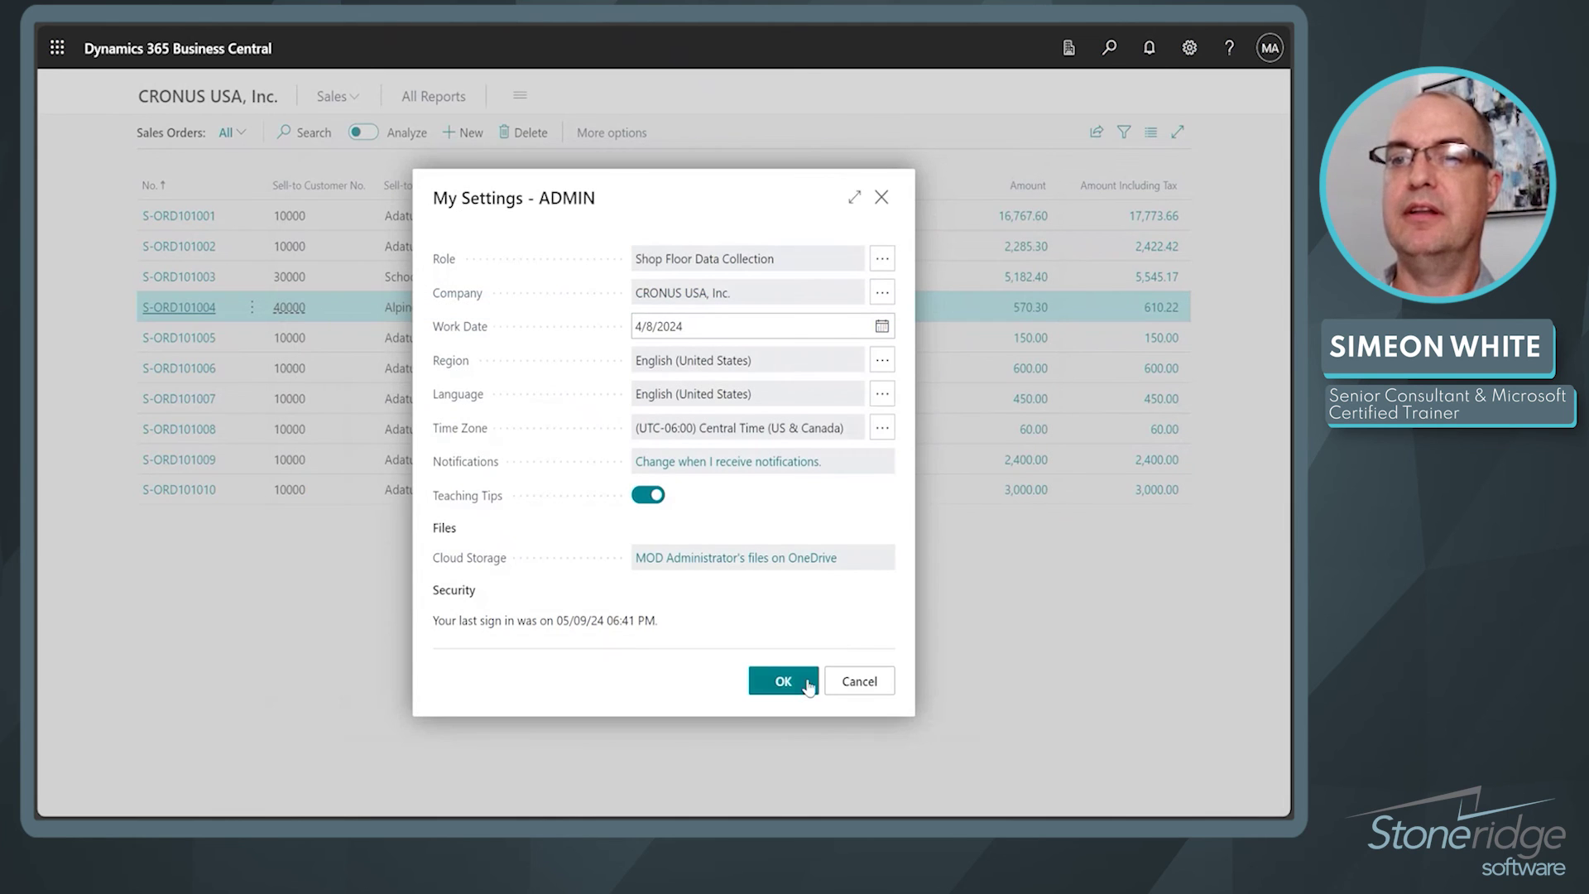
pyautogui.click(795, 683)
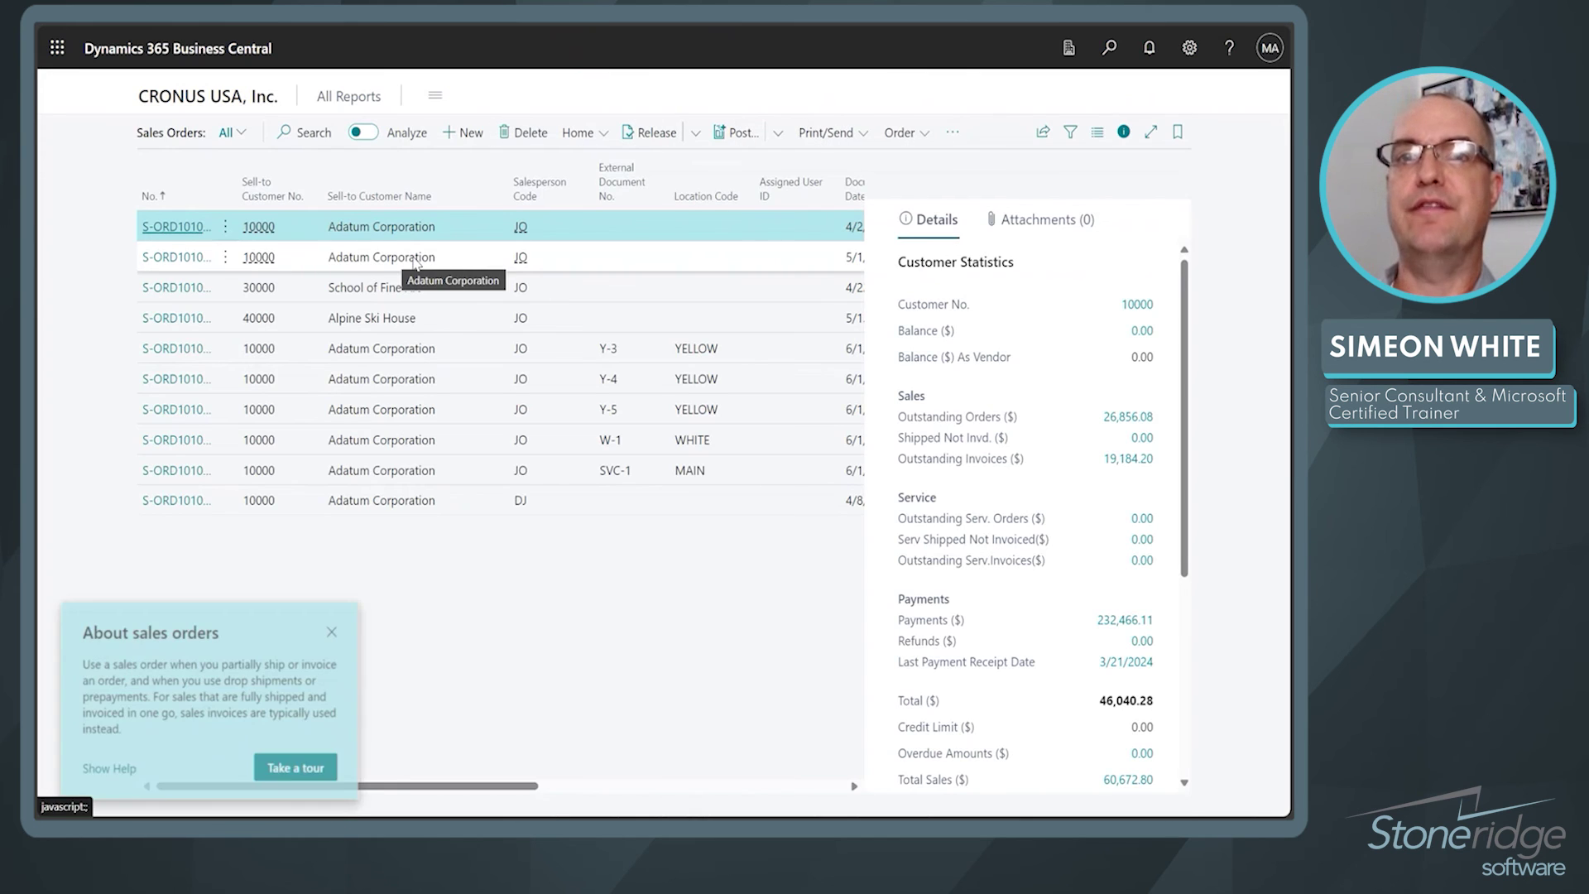
# Step: From the role center, open the released production order for Vanilla Ice Cream and show the Line actions of its lines
pyautogui.click(217, 104)
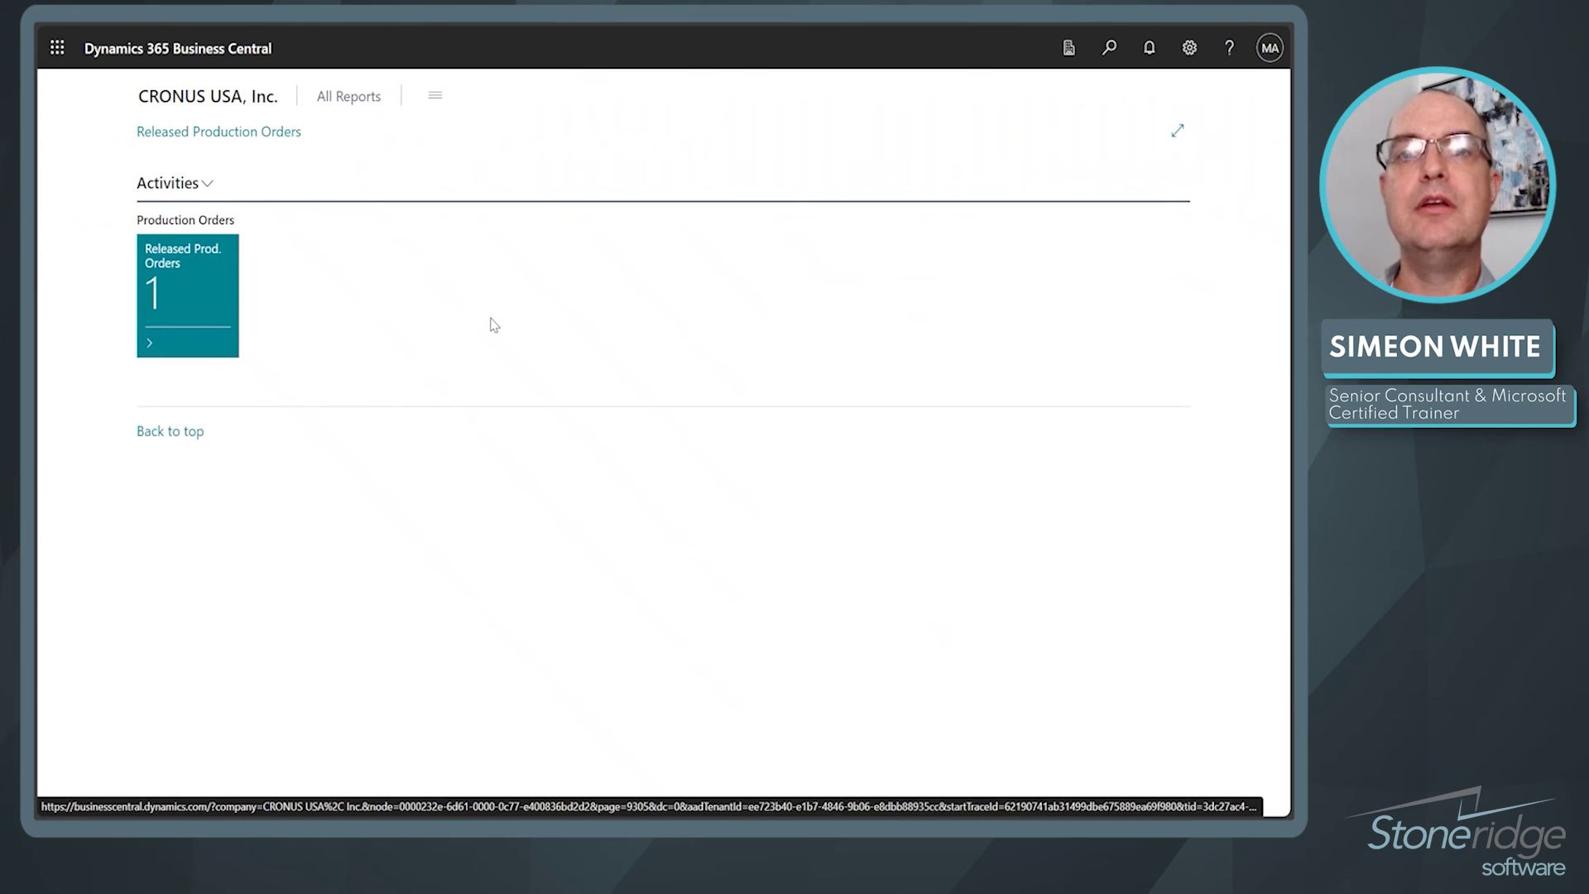
pyautogui.click(197, 265)
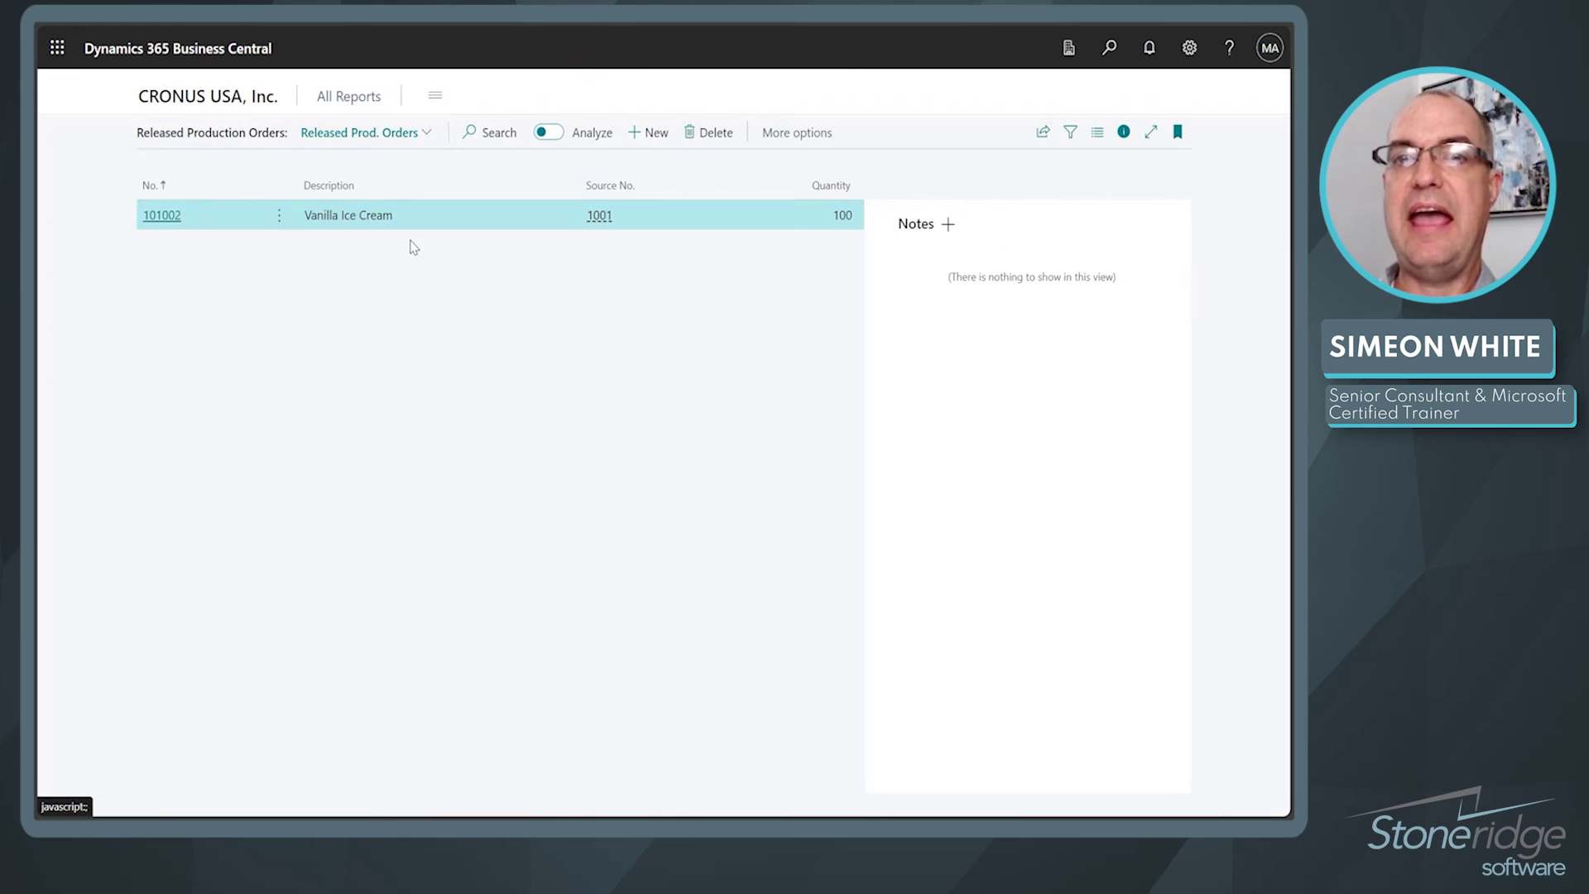
pyautogui.click(163, 217)
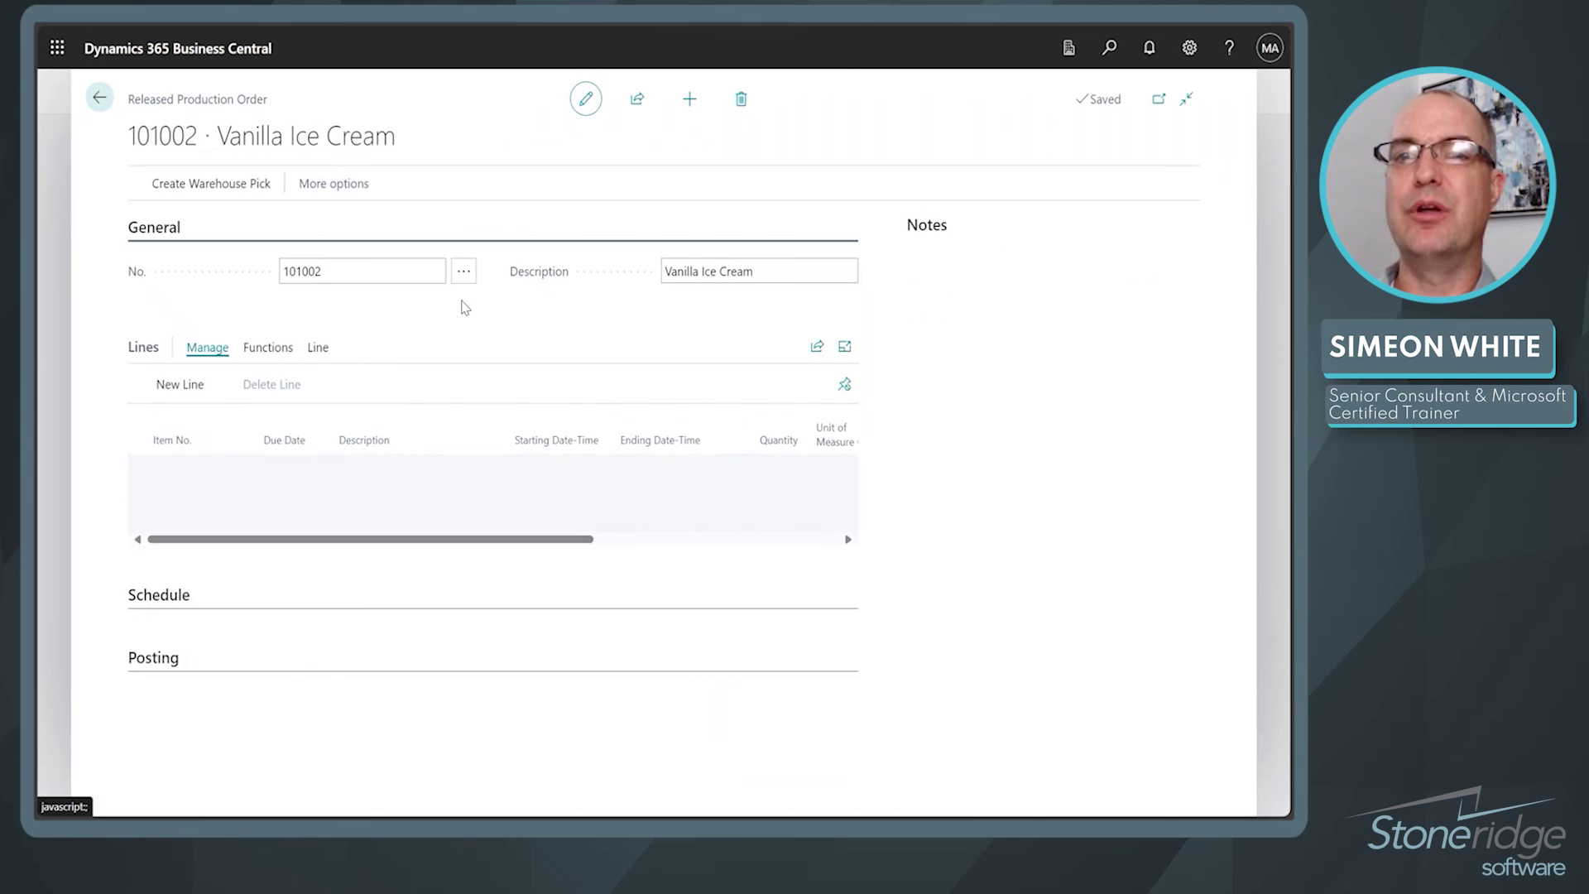
pyautogui.click(319, 349)
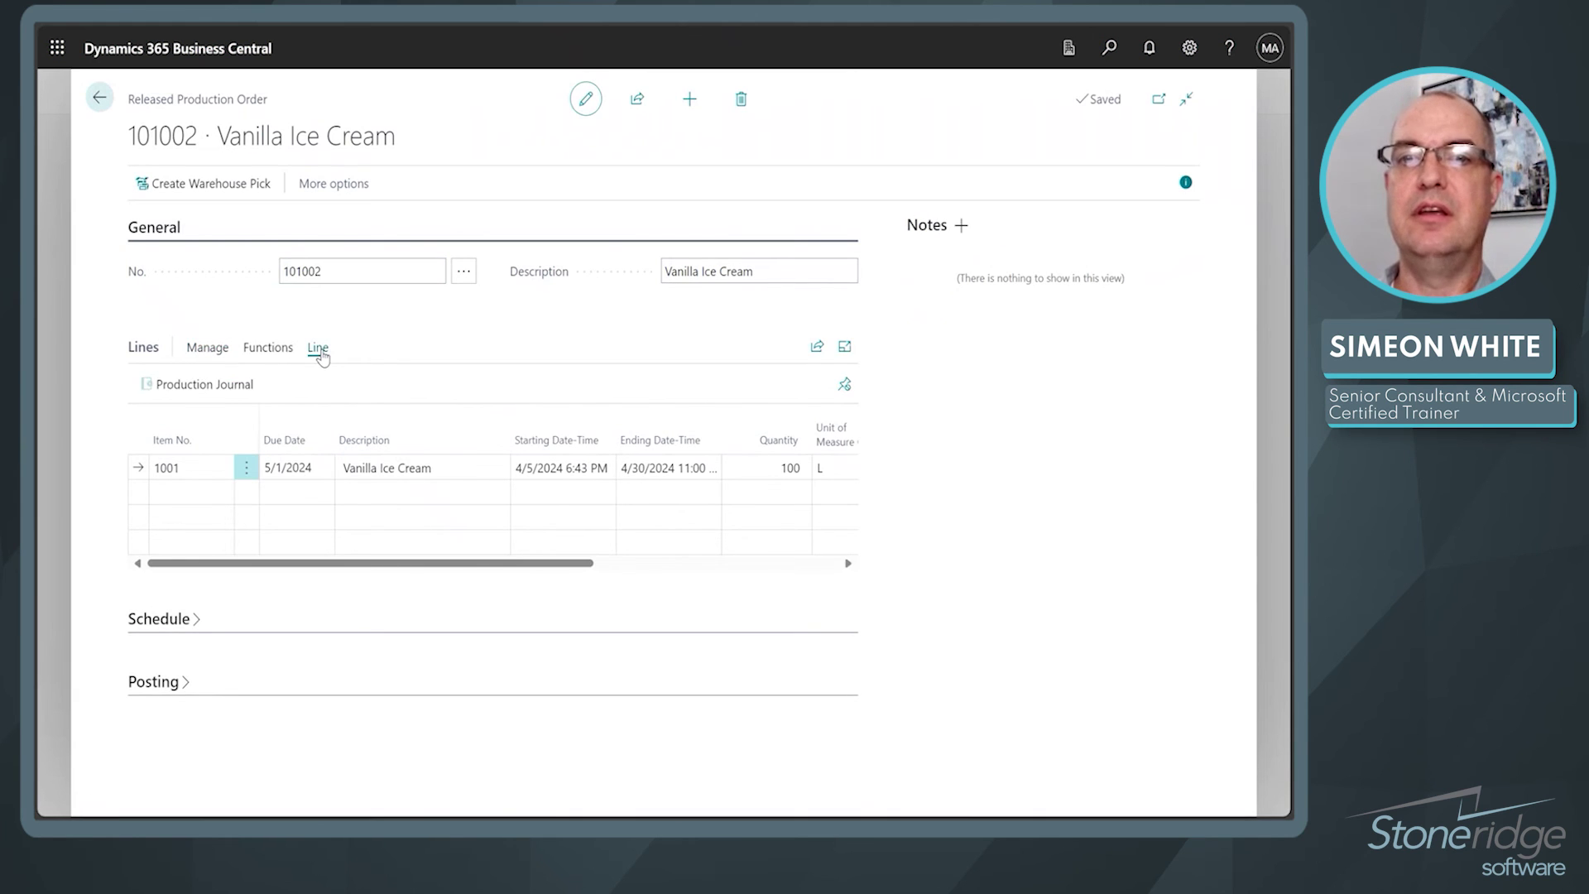
# Step: View the Production Journal for Vanilla Ice Cream with its posting options, close it, and return to the role center
pyautogui.click(241, 387)
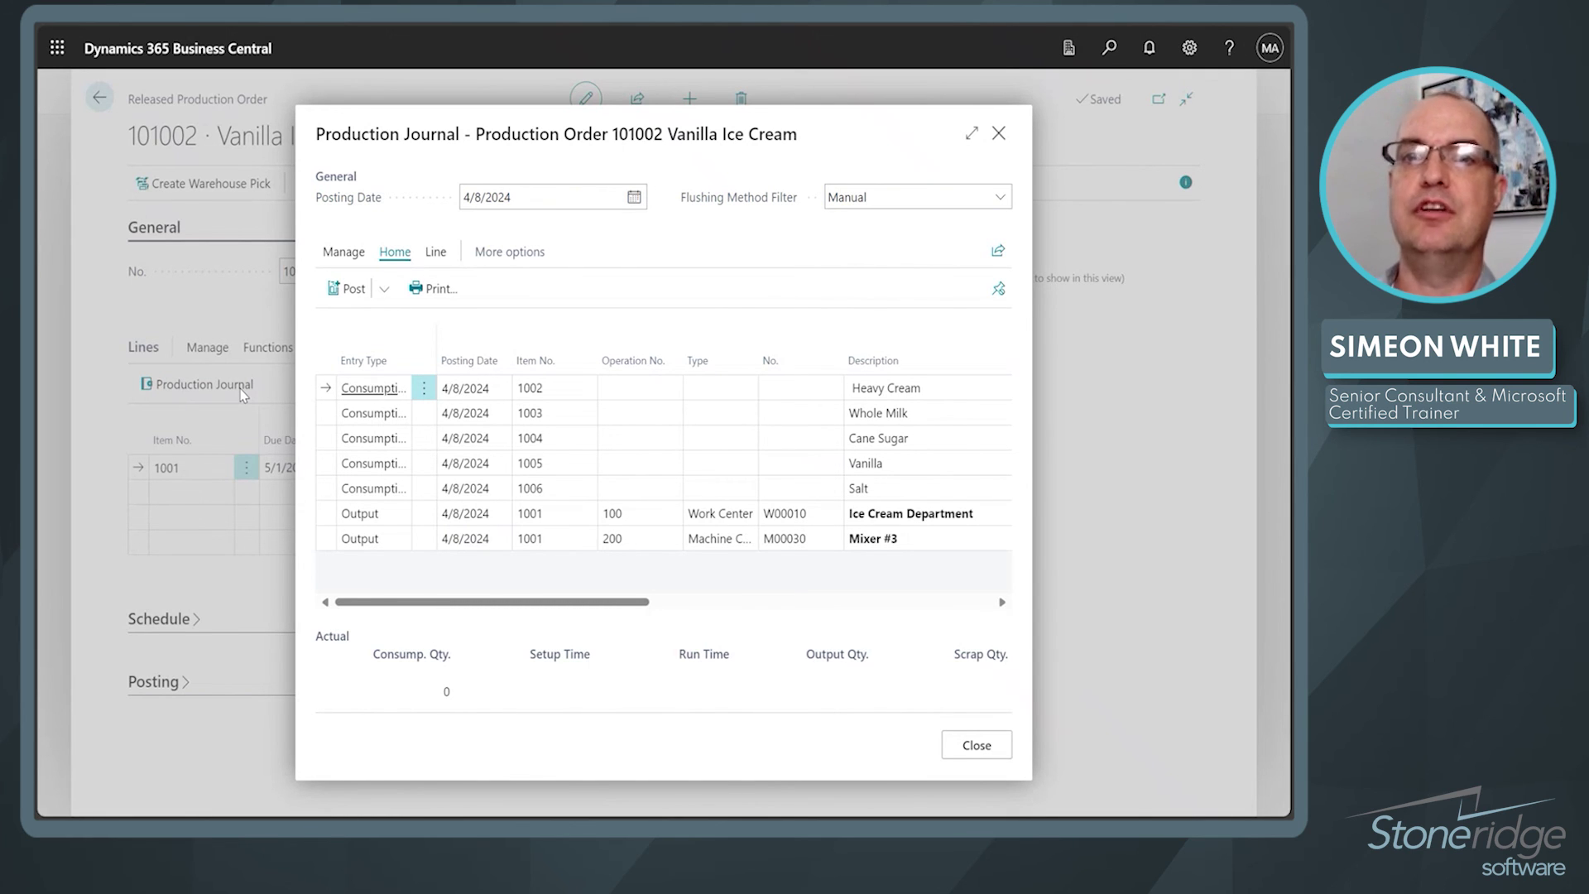
pyautogui.click(384, 289)
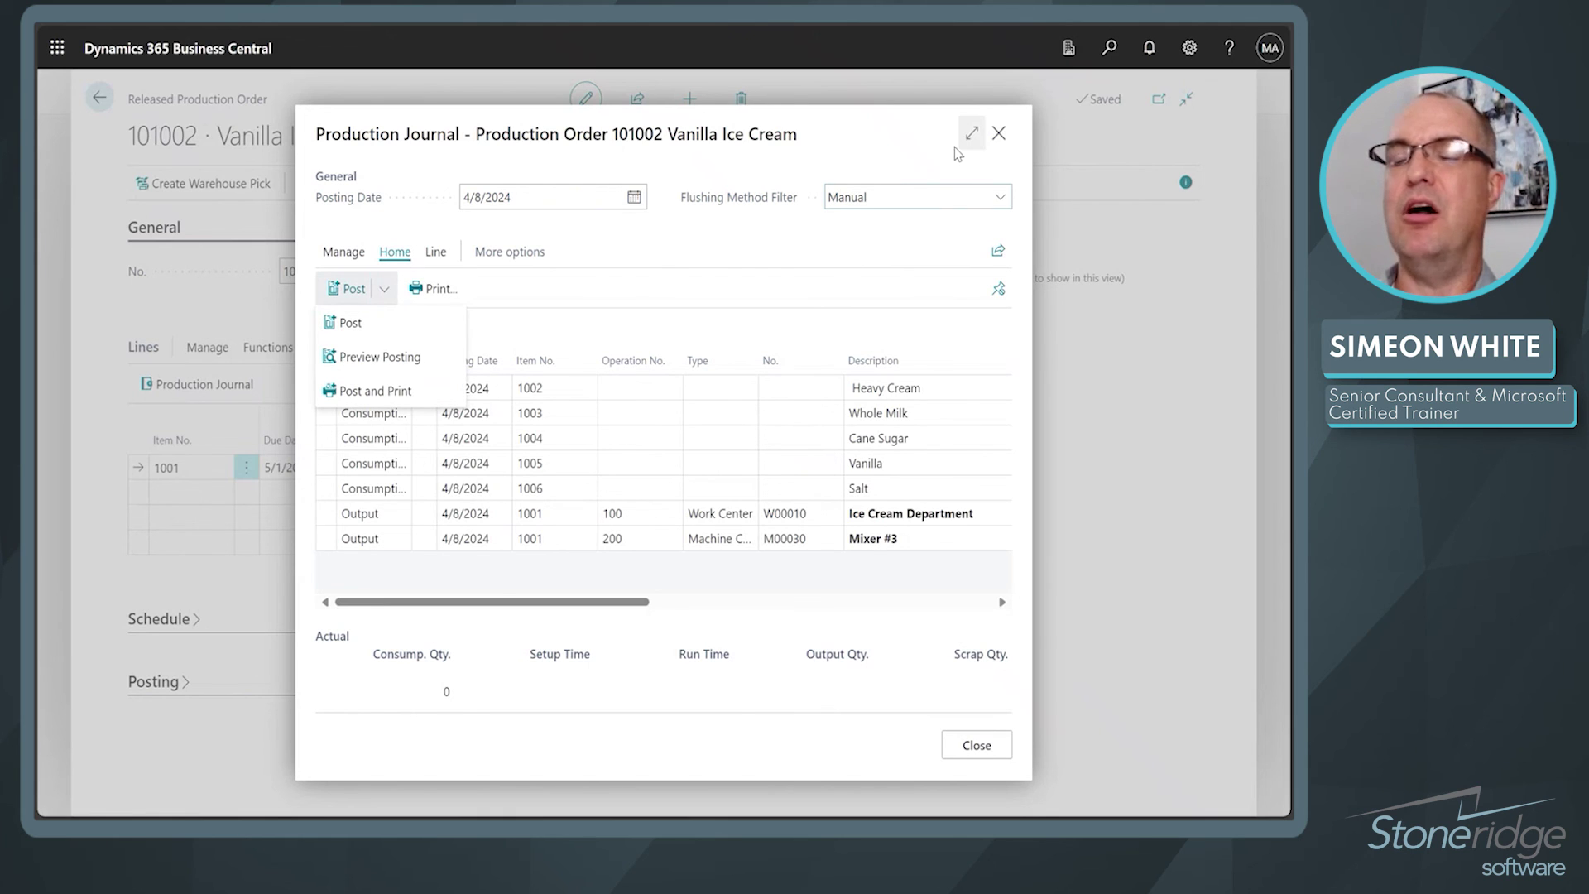
pyautogui.click(999, 133)
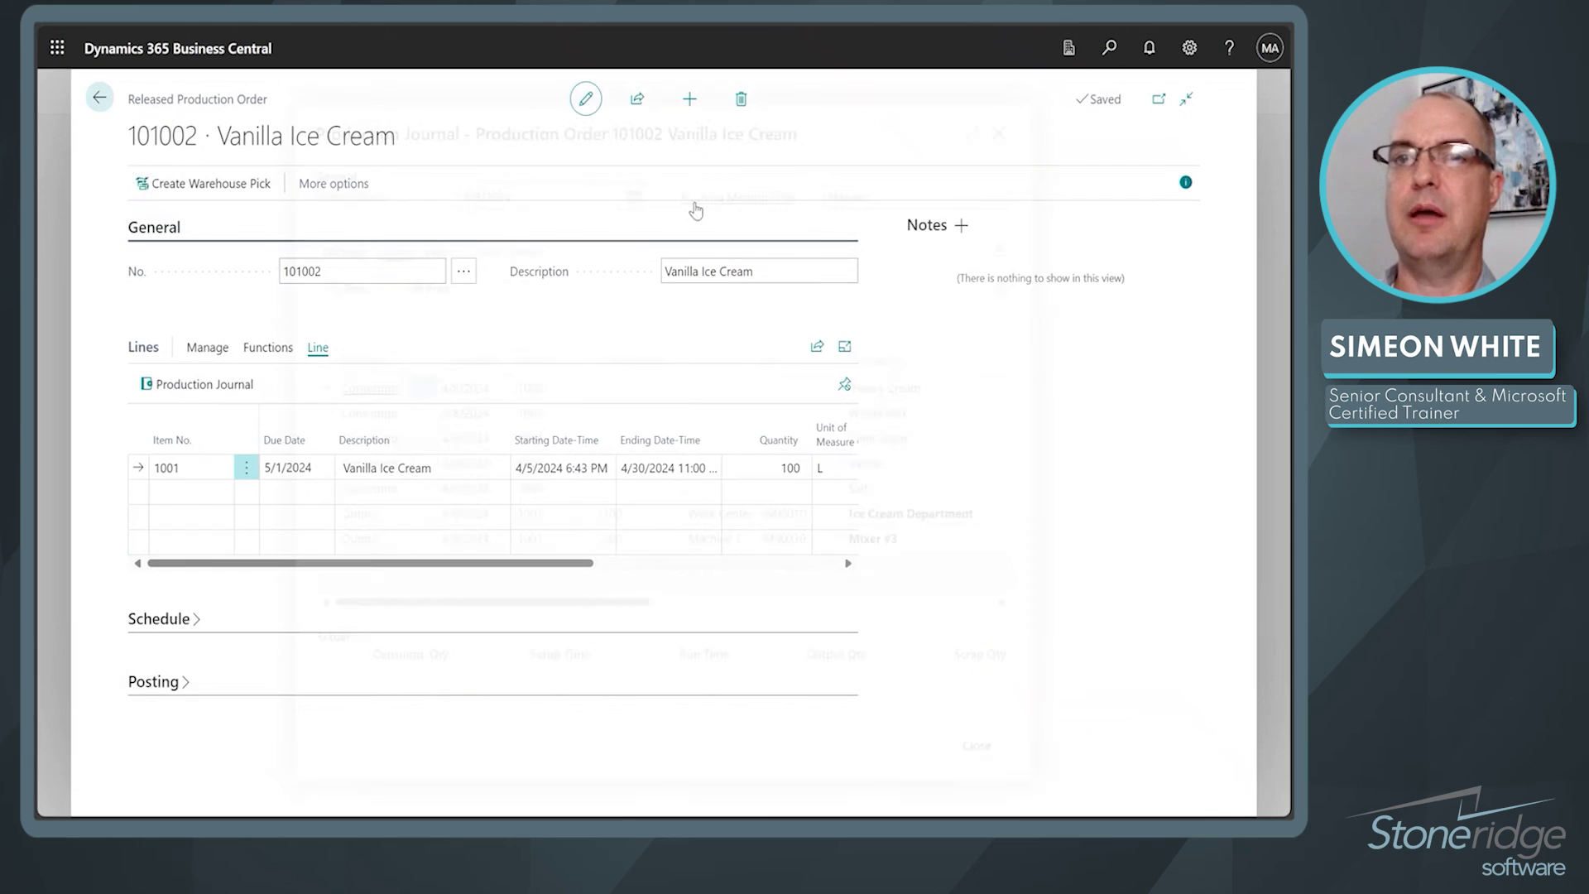
pyautogui.click(99, 98)
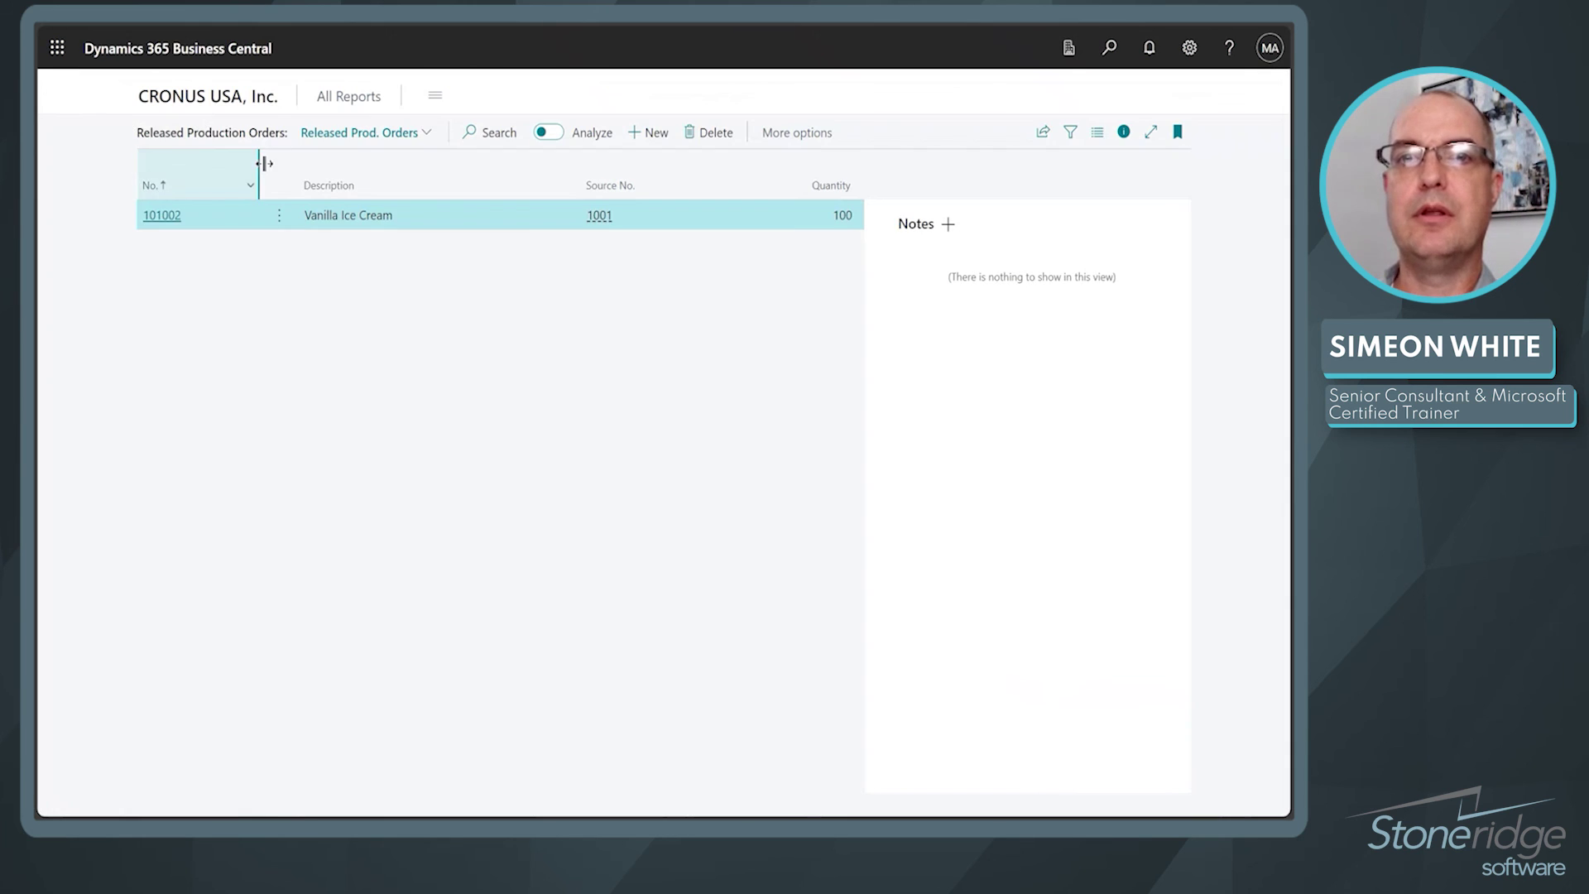
pyautogui.click(207, 96)
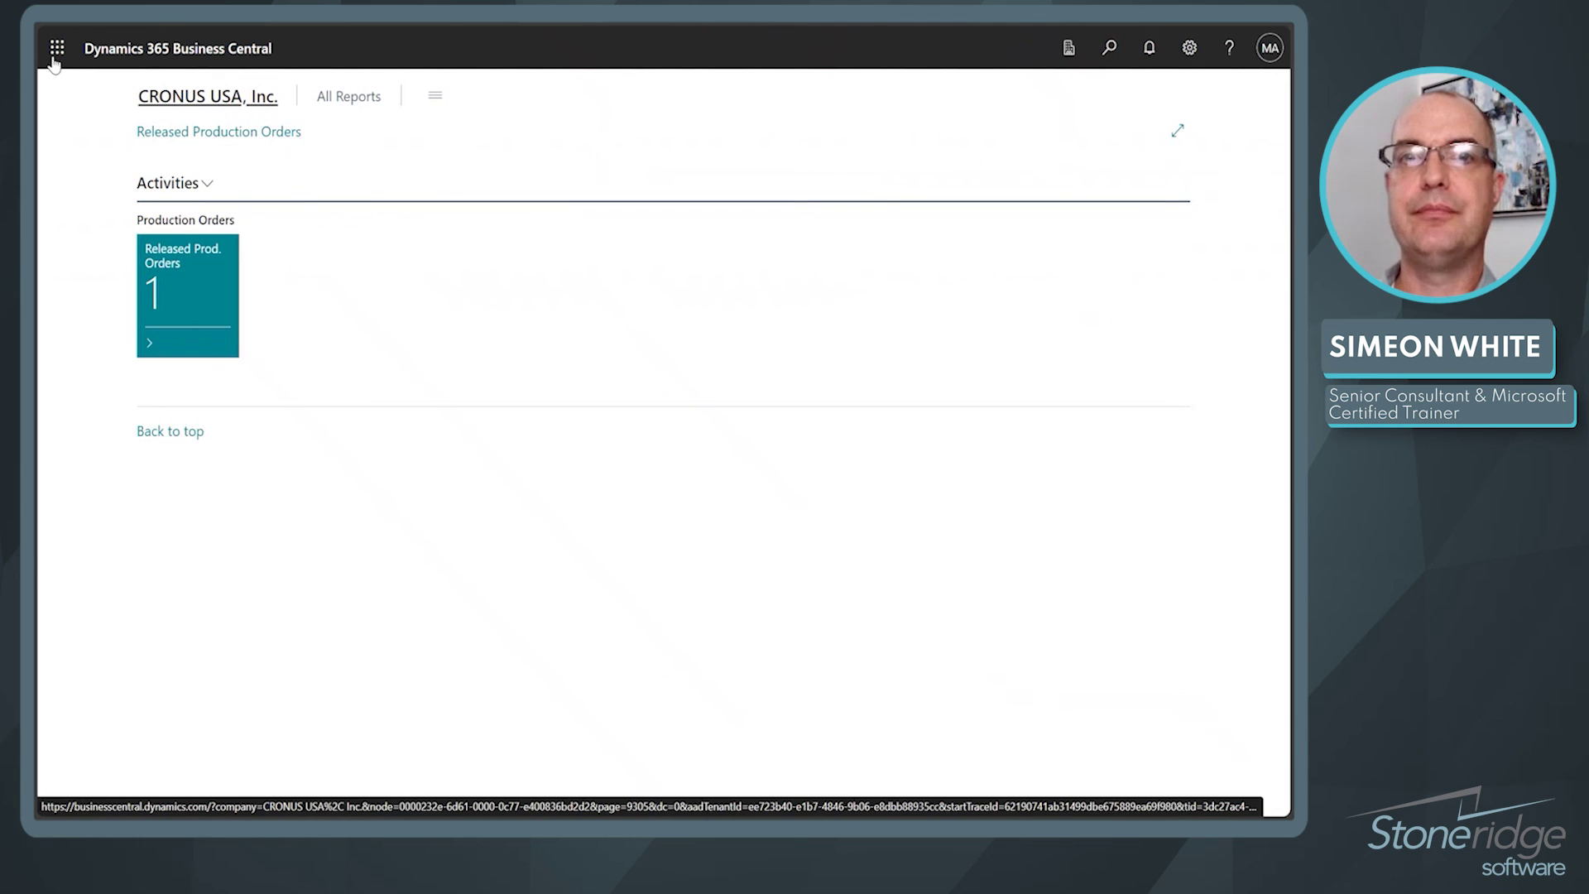
# Step: Change the role in My Settings to Sales and Relationship Manager
pyautogui.click(1189, 47)
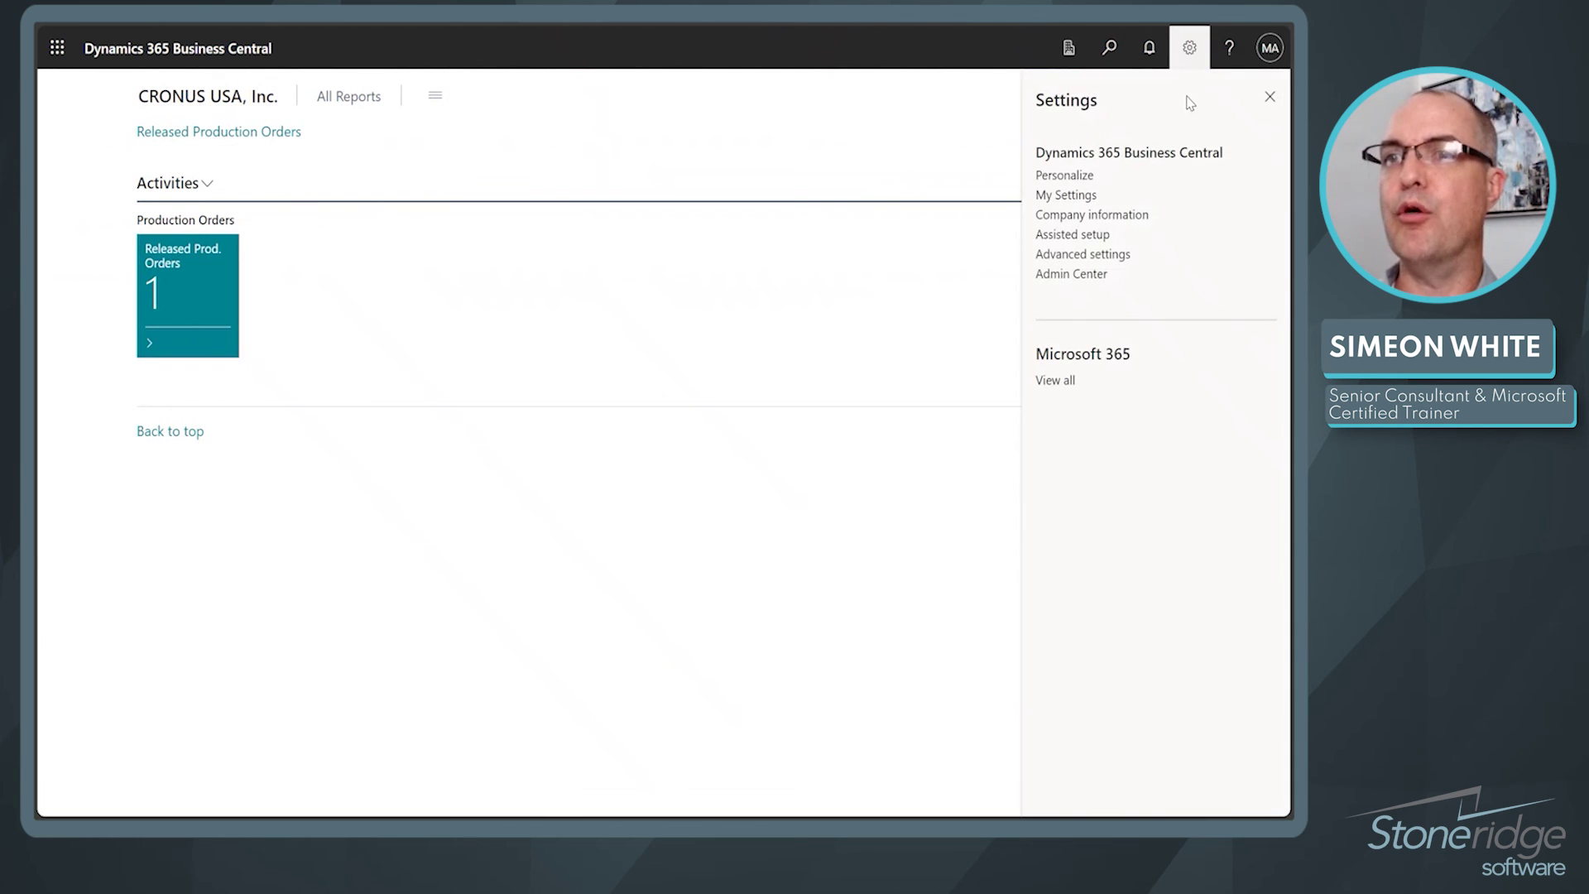
pyautogui.click(1066, 197)
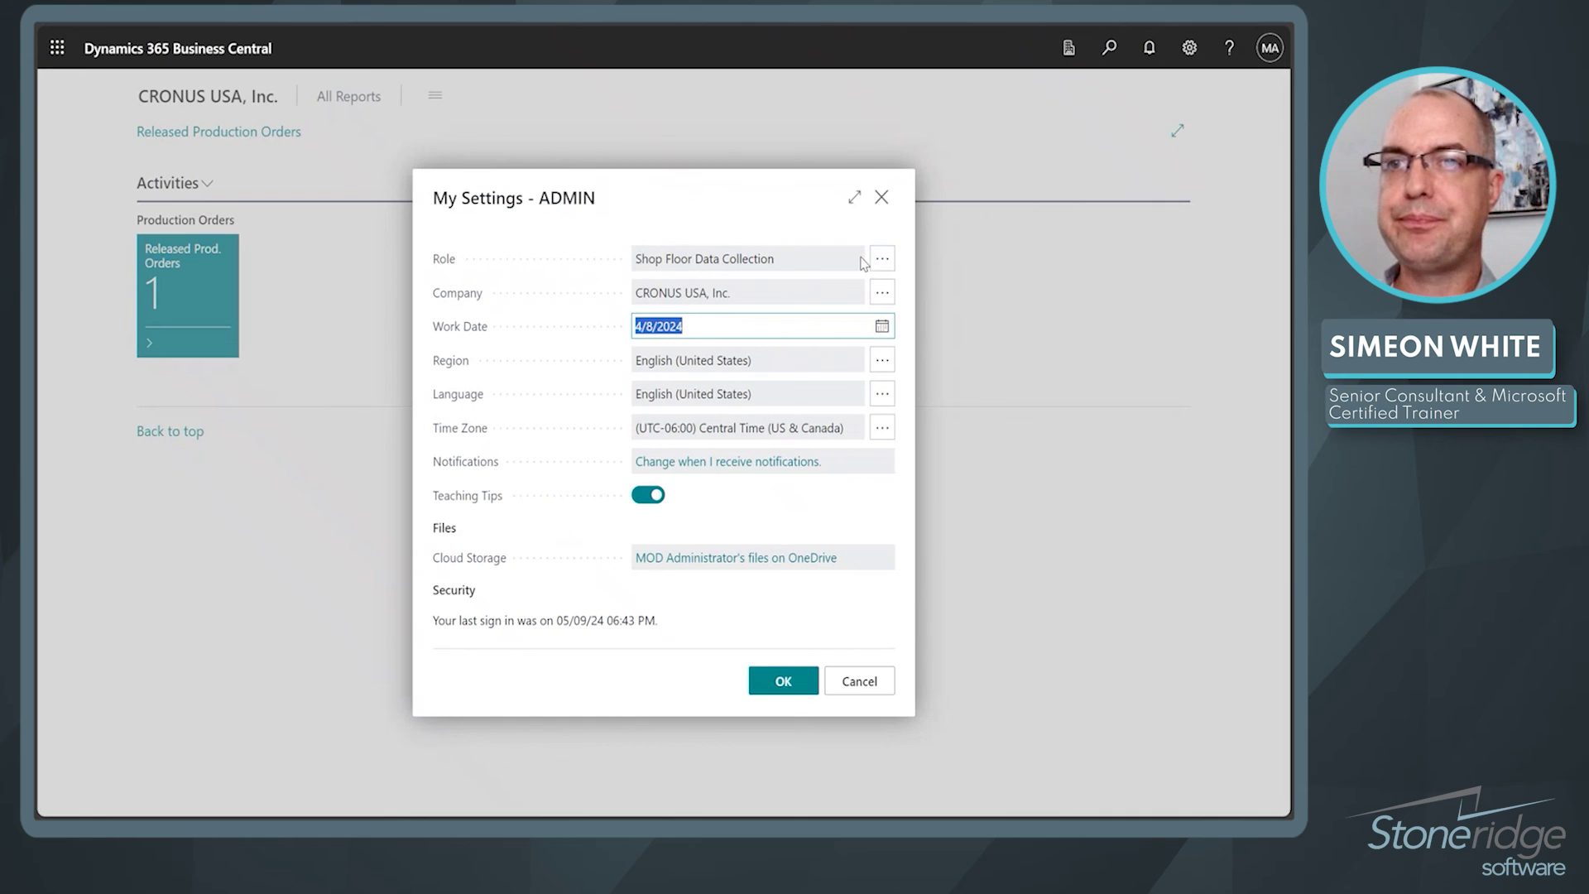
pyautogui.click(882, 259)
pyautogui.scroll(-1, 611, 369)
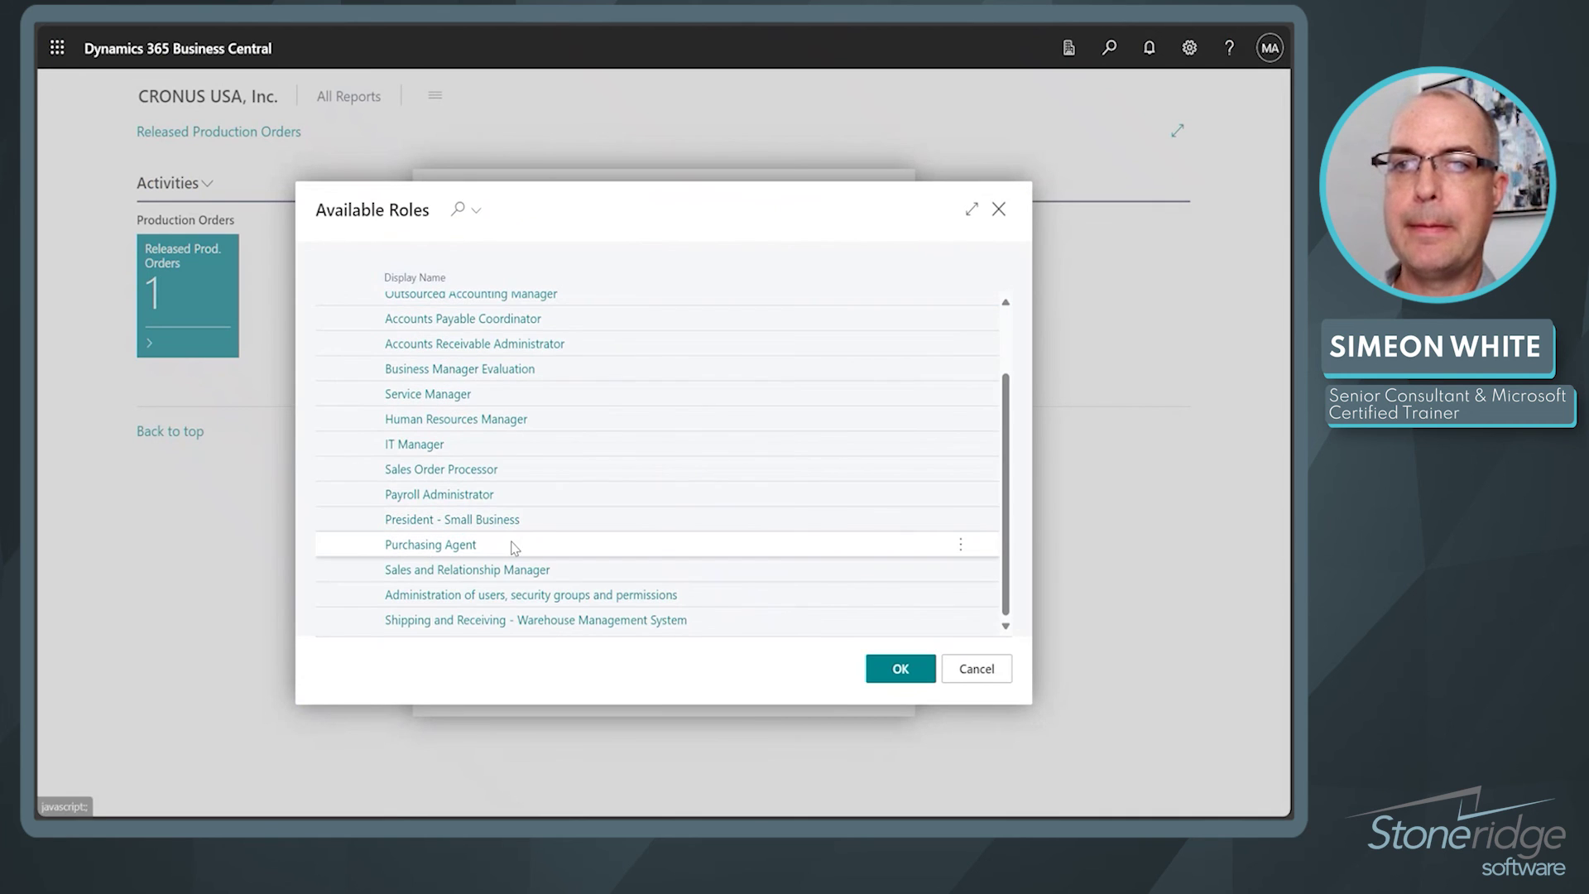
pyautogui.click(611, 575)
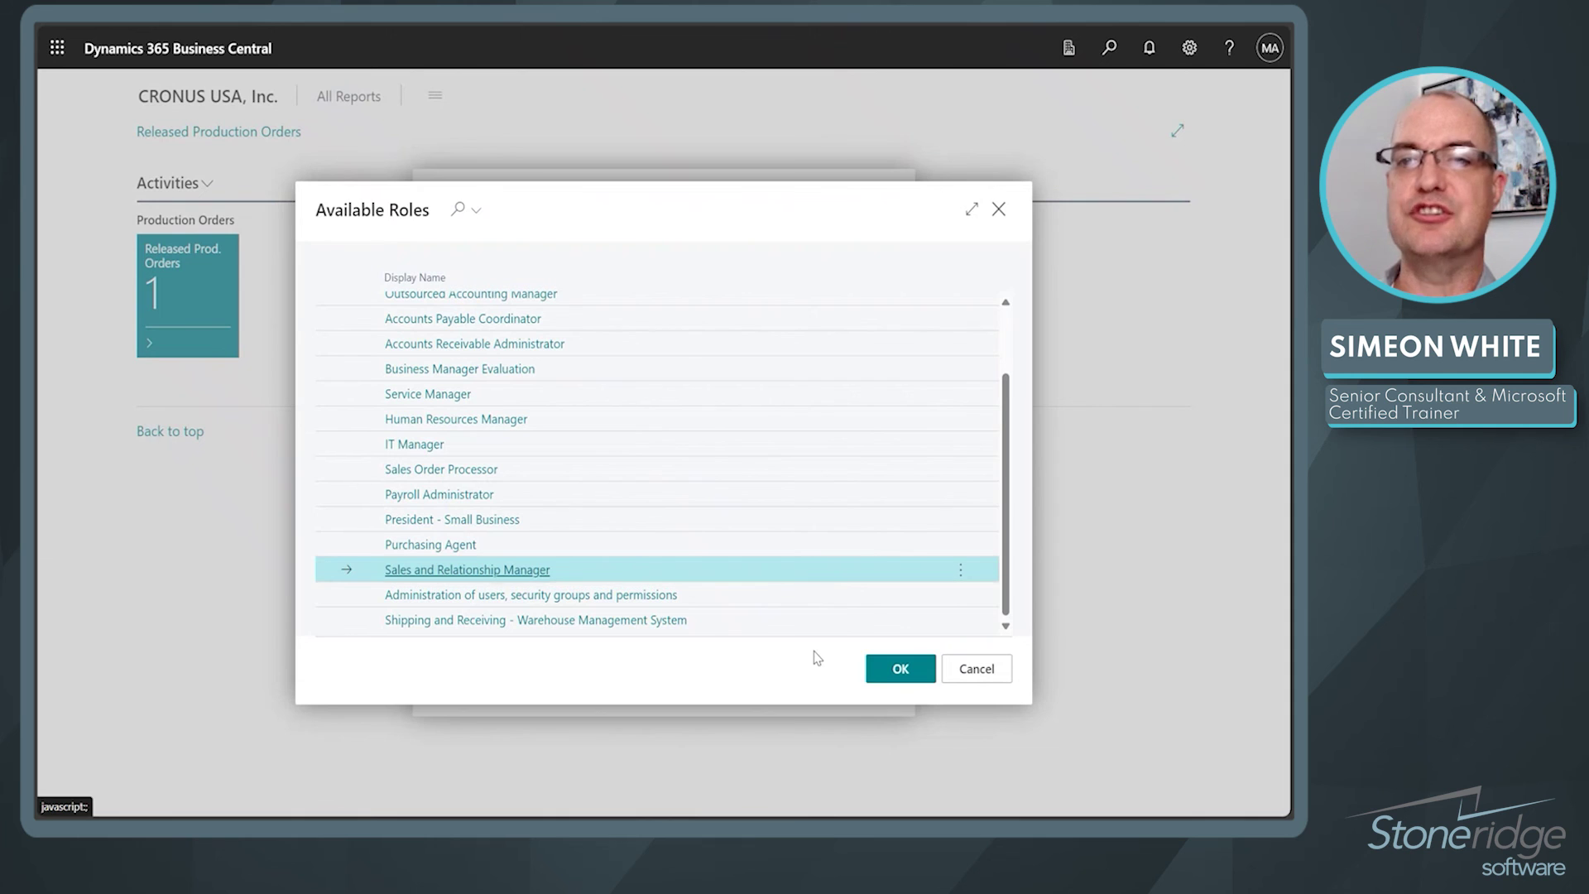
pyautogui.click(900, 675)
pyautogui.click(783, 683)
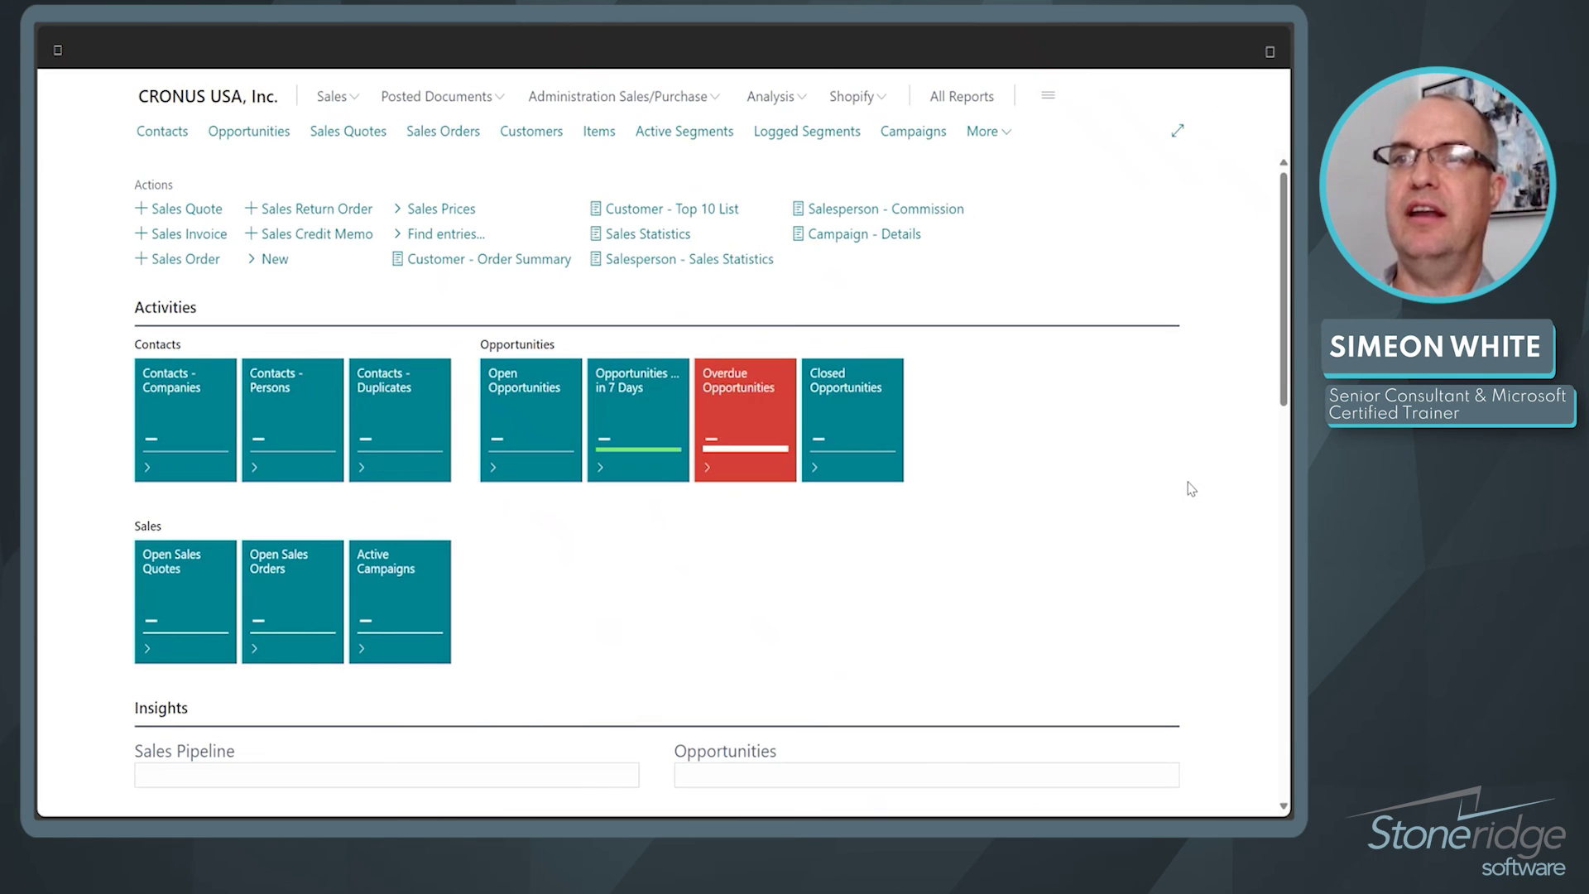
# Step: Search for "bank" and view Bank Accounts, and search for "users" and open the Users list
pyautogui.click(1109, 50)
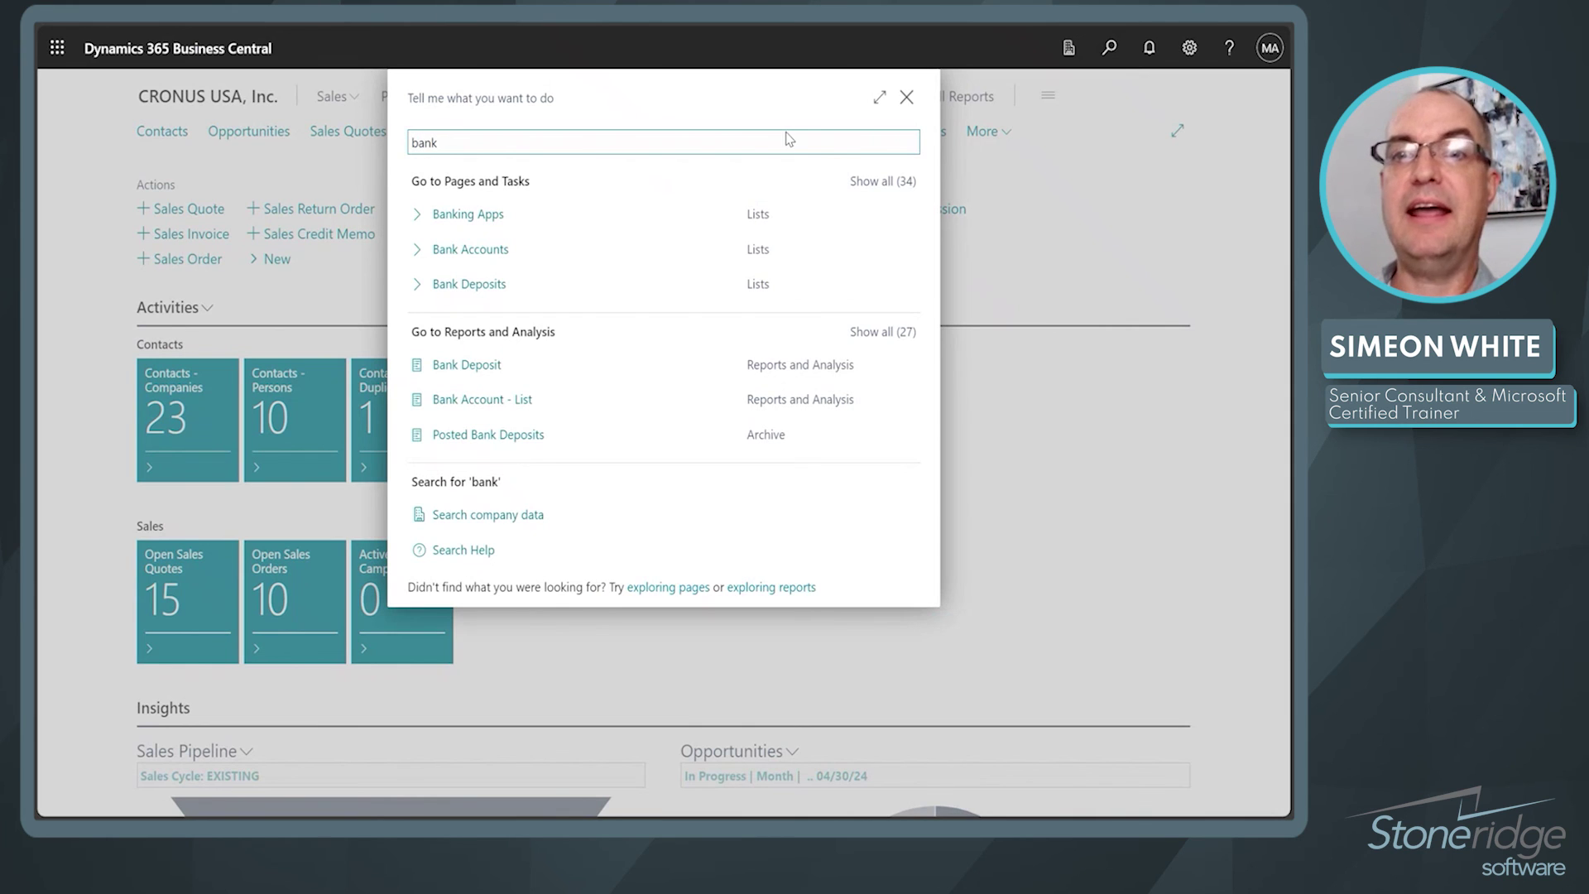
pyautogui.click(490, 263)
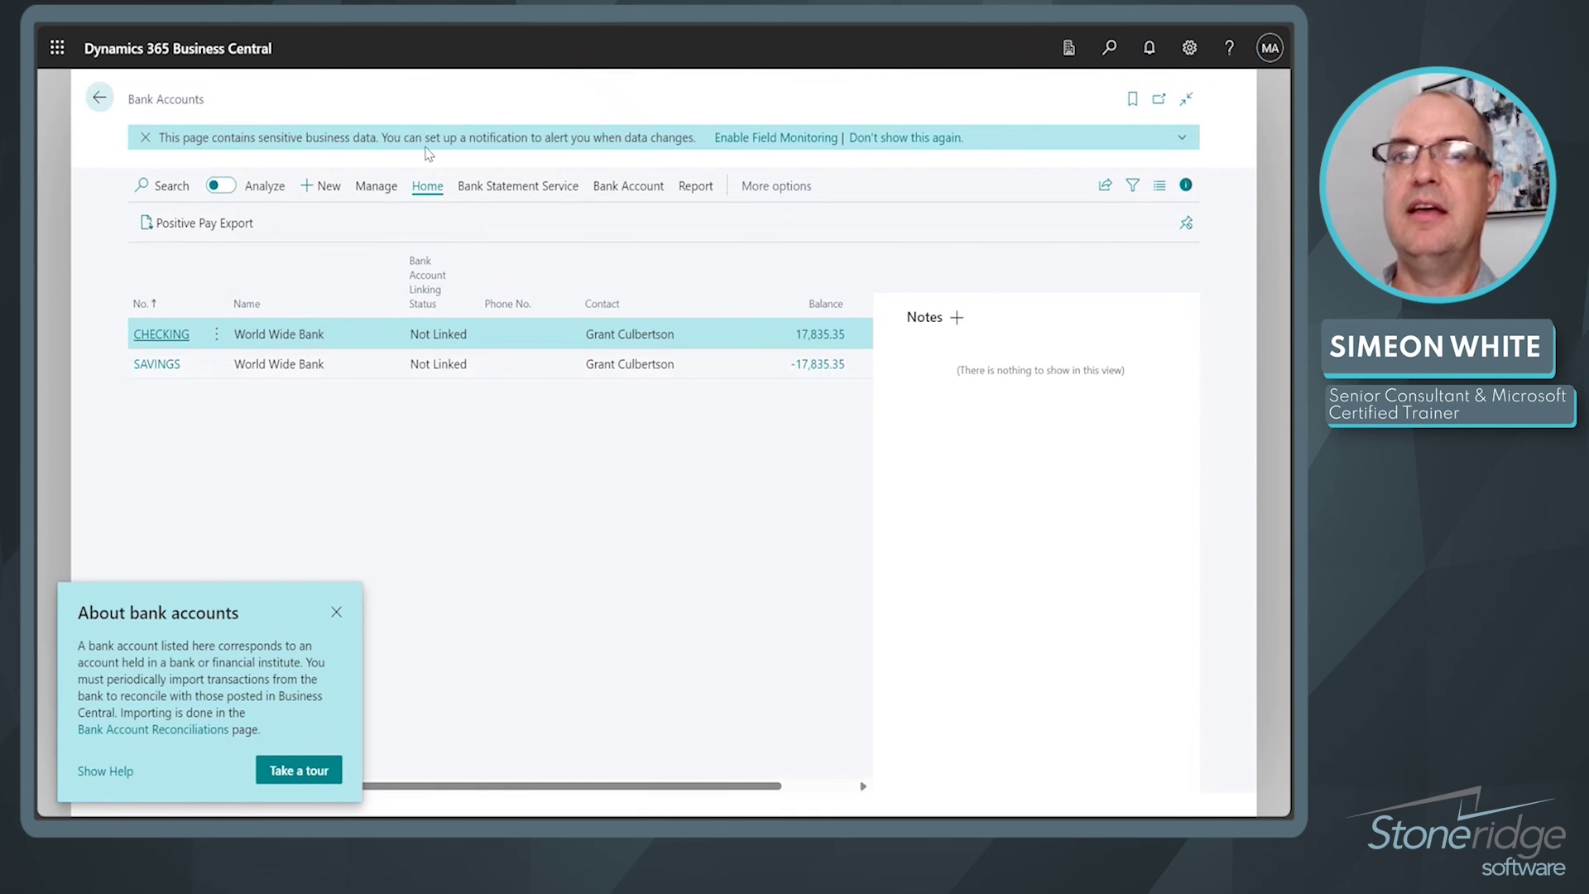
pyautogui.click(1108, 51)
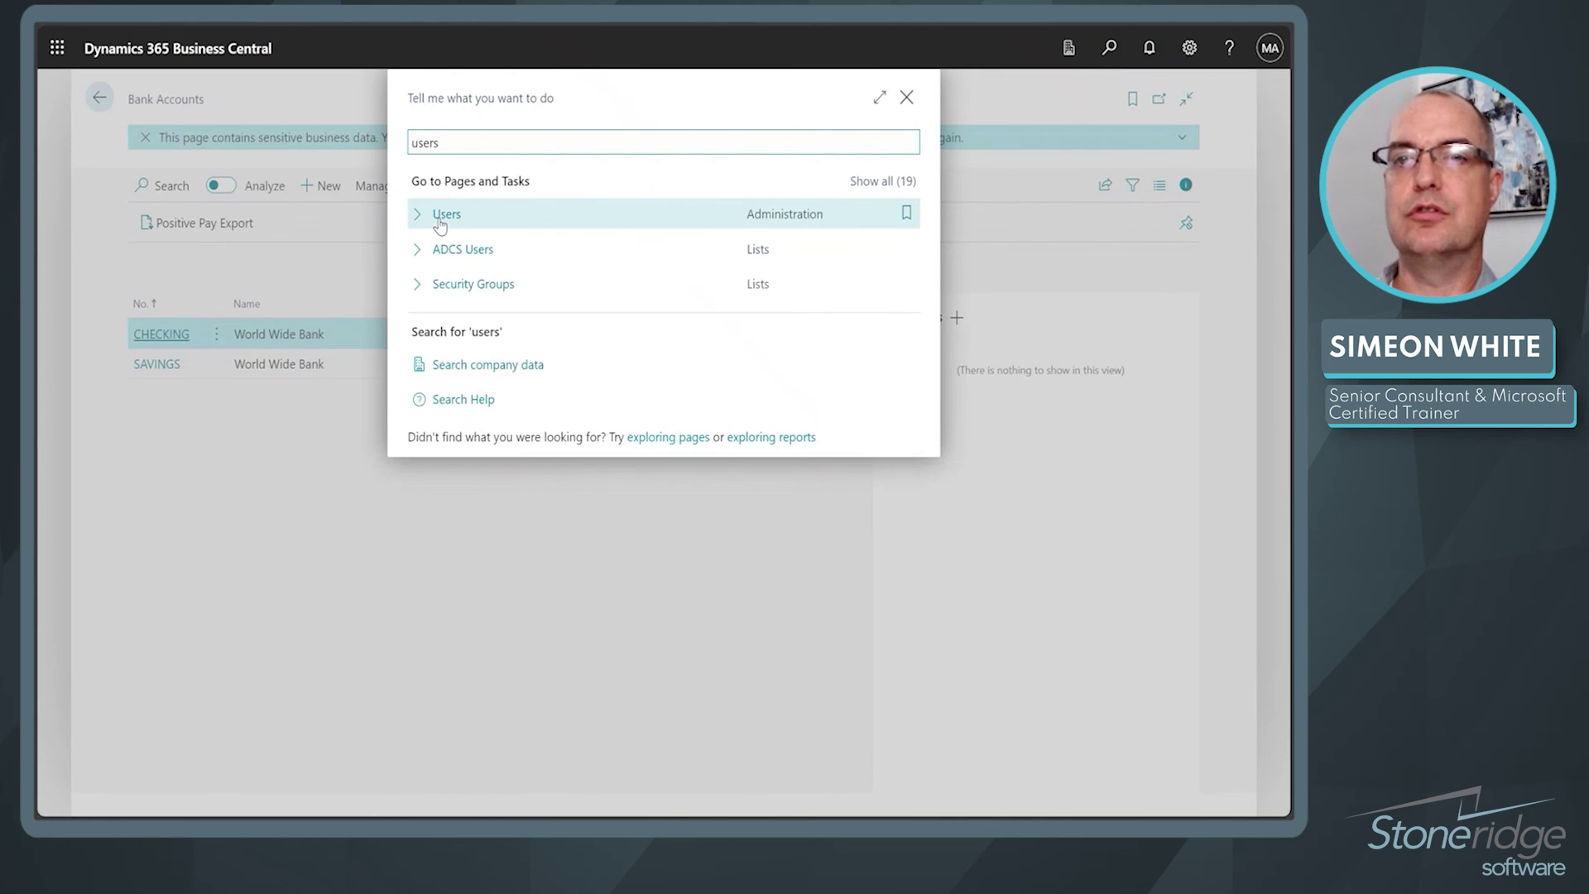
pyautogui.click(446, 216)
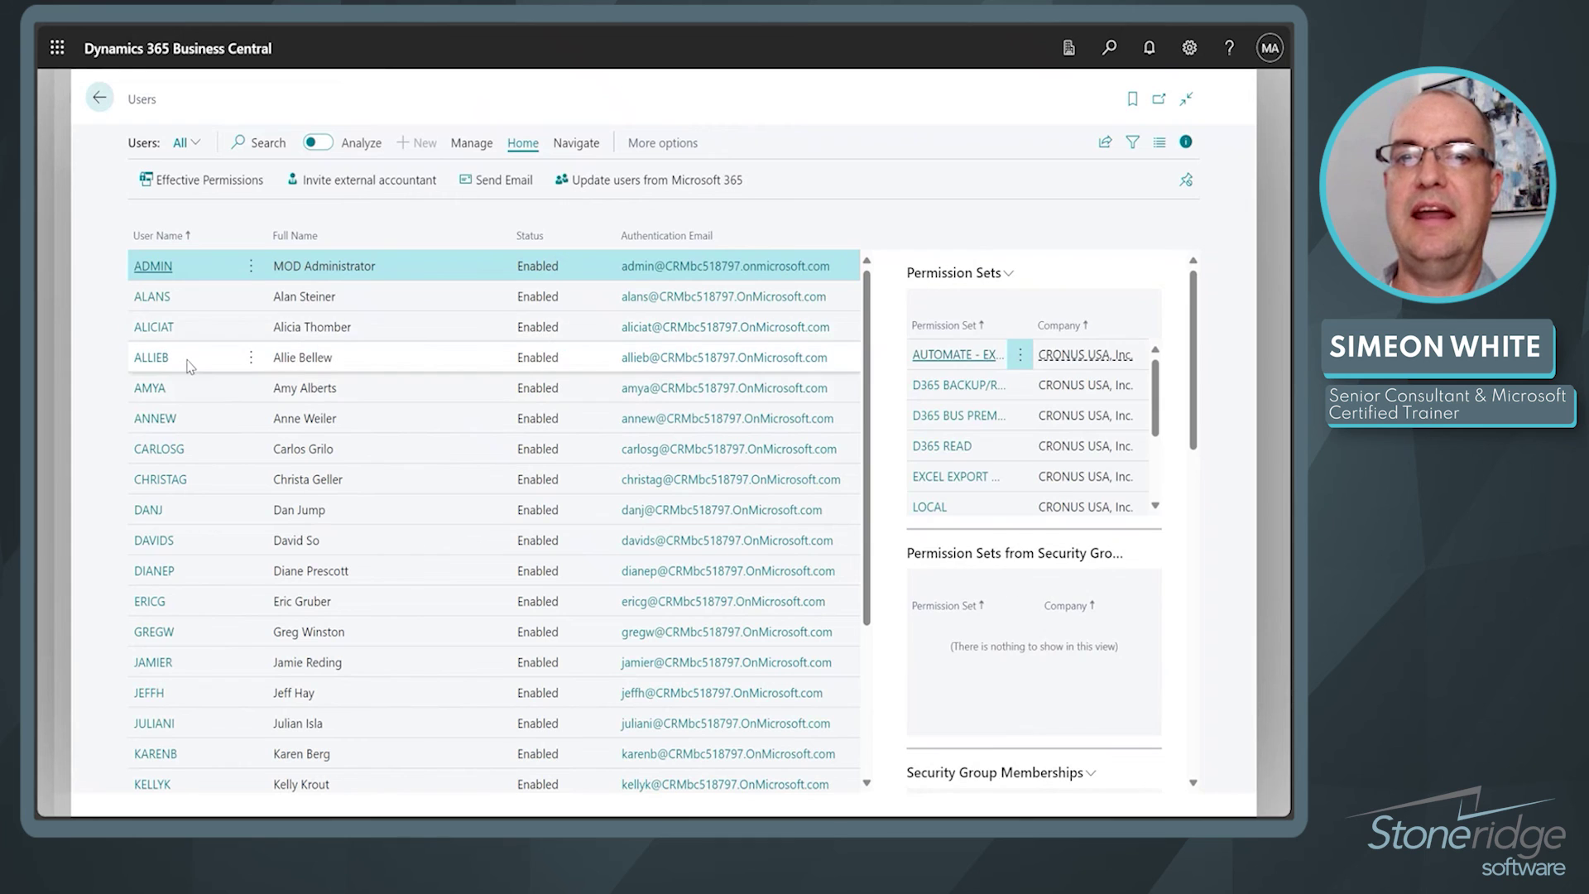
# Step: Open the second user's card to view the assigned permission sets, and check the Settings options there
pyautogui.click(161, 303)
pyautogui.click(159, 299)
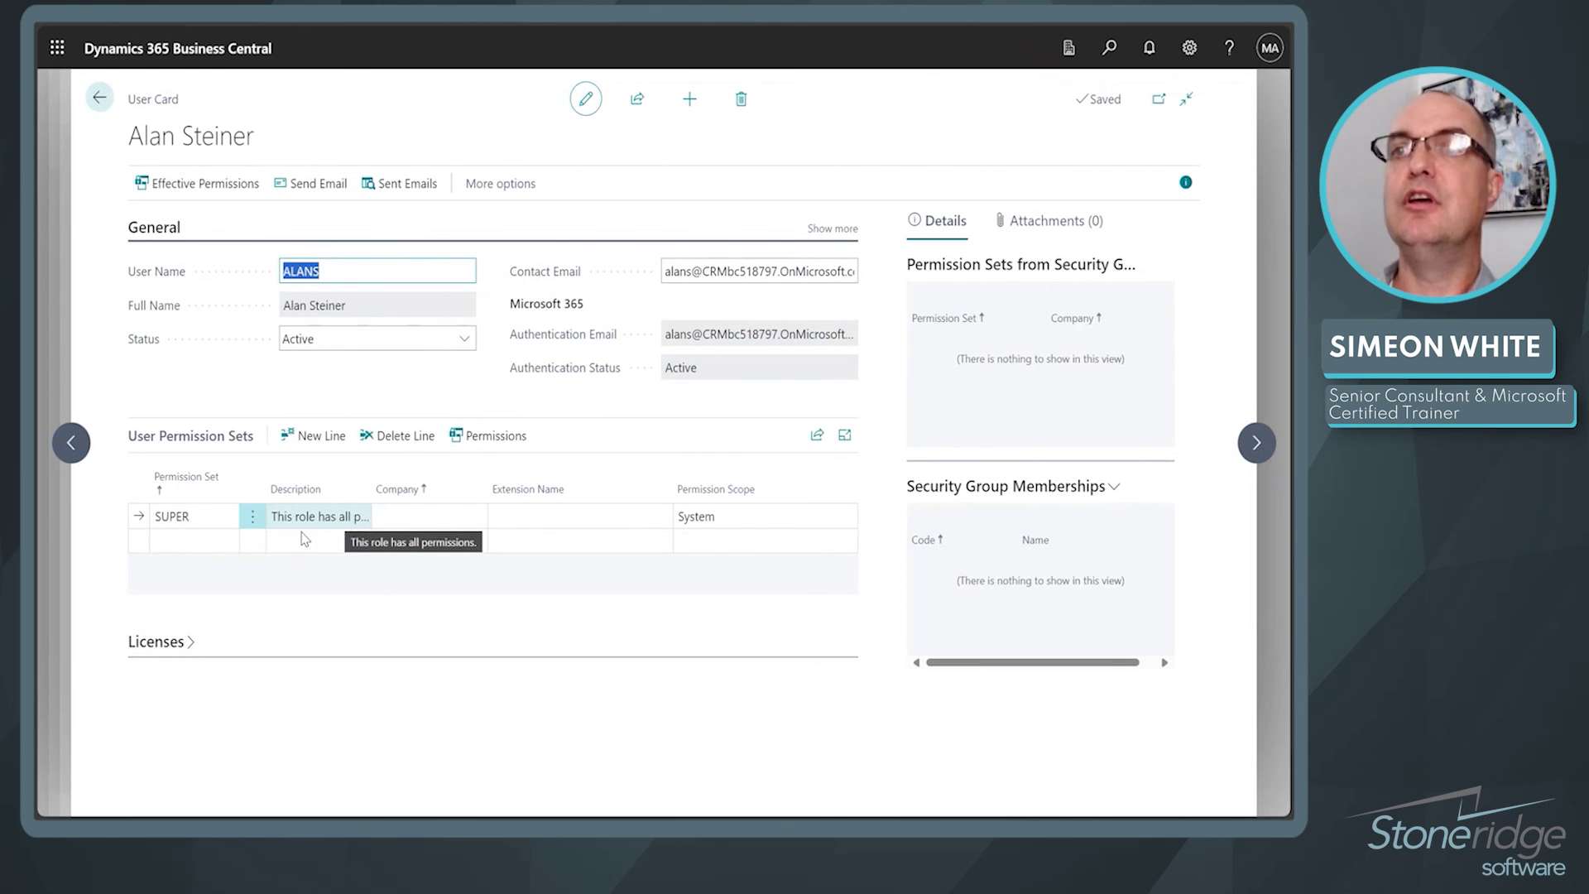
pyautogui.click(1189, 48)
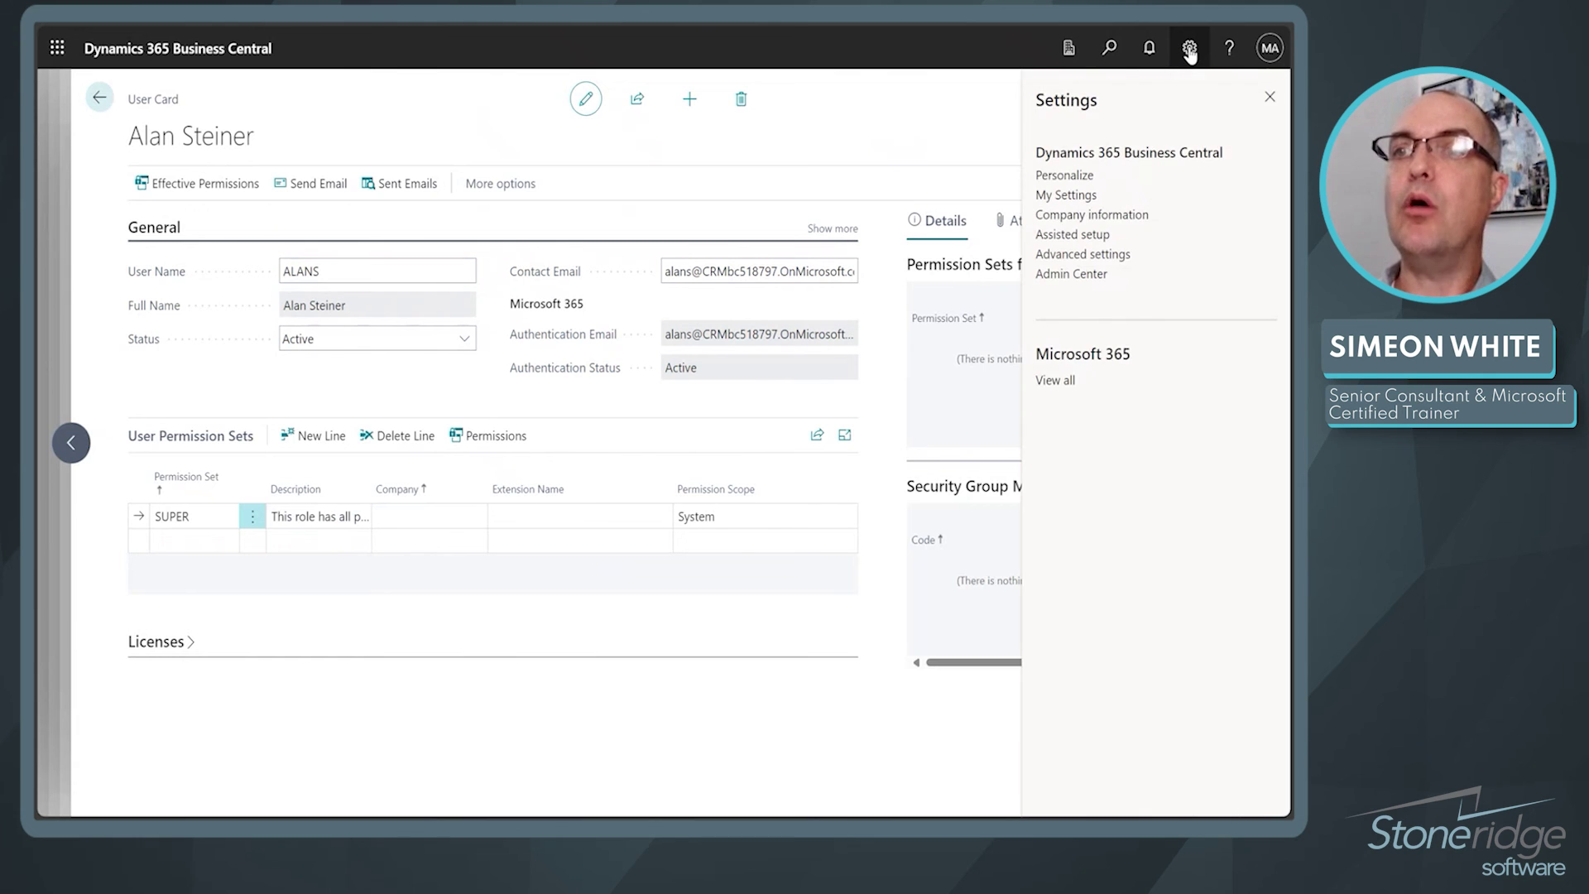
pyautogui.click(876, 102)
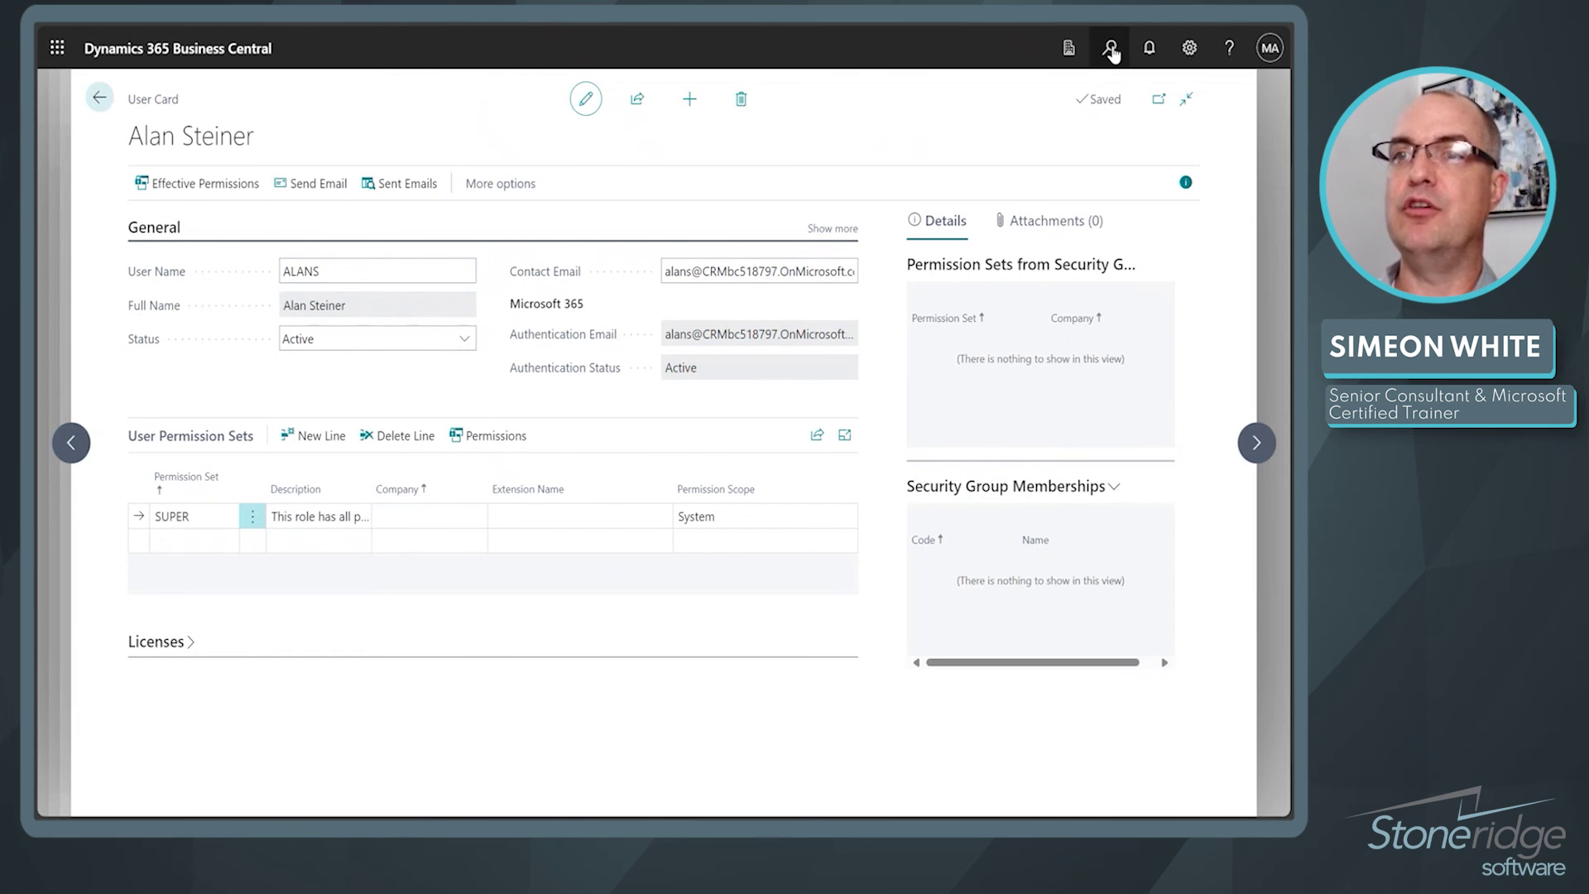
# Step: Search for "banbk", "char" and "balan" to examine which pages and reports the current role can find, and close the search
pyautogui.click(1111, 50)
pyautogui.write('banbk')
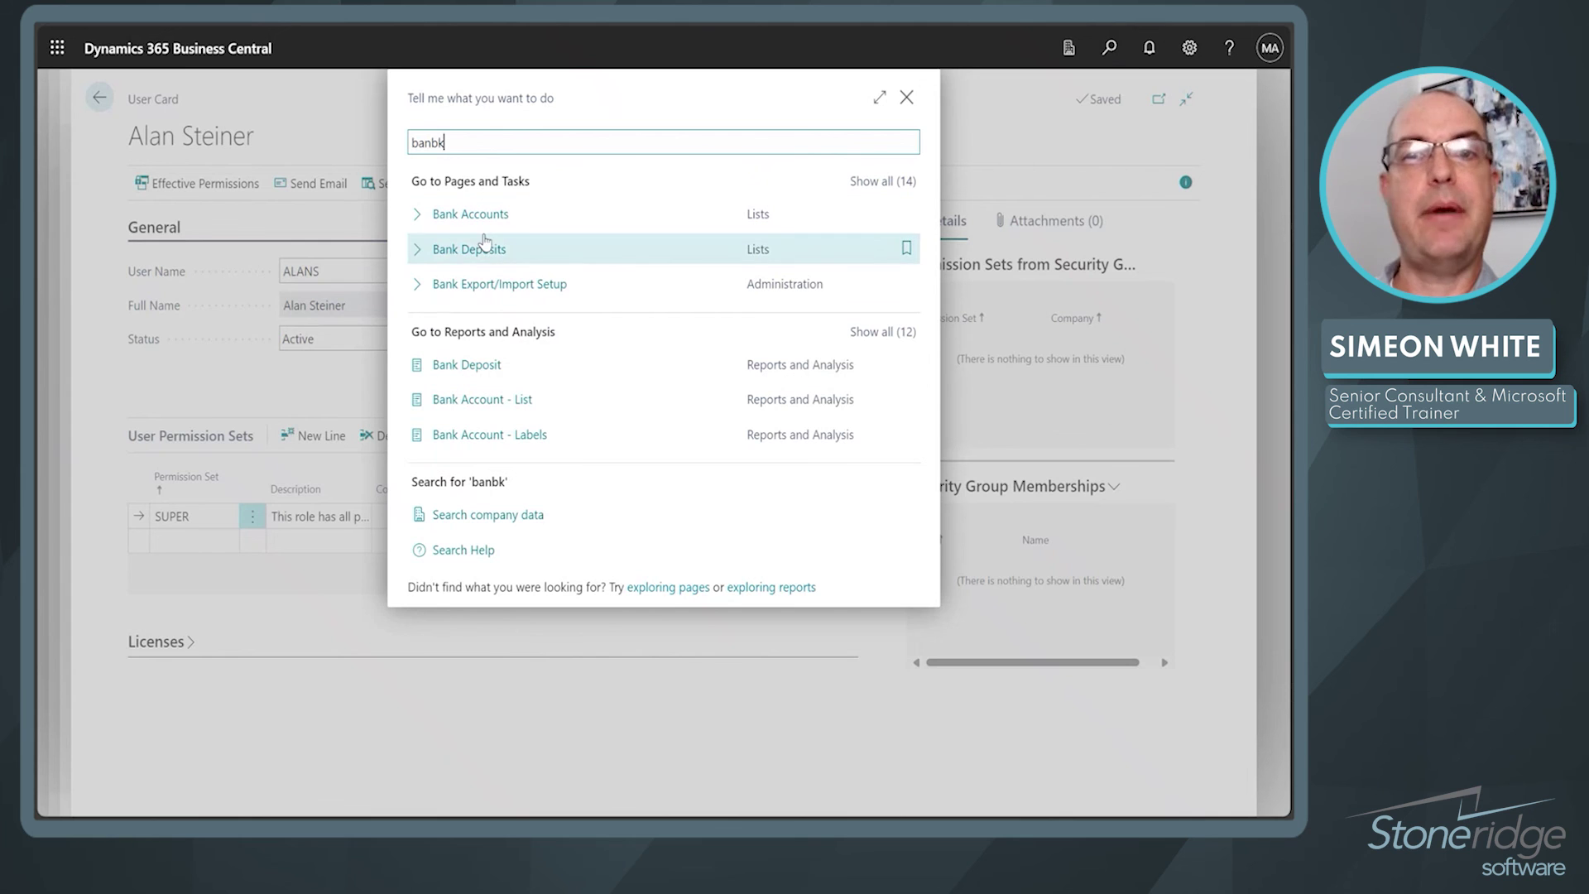
pyautogui.moveTo(540, 146); pyautogui.dragTo(288, 122)
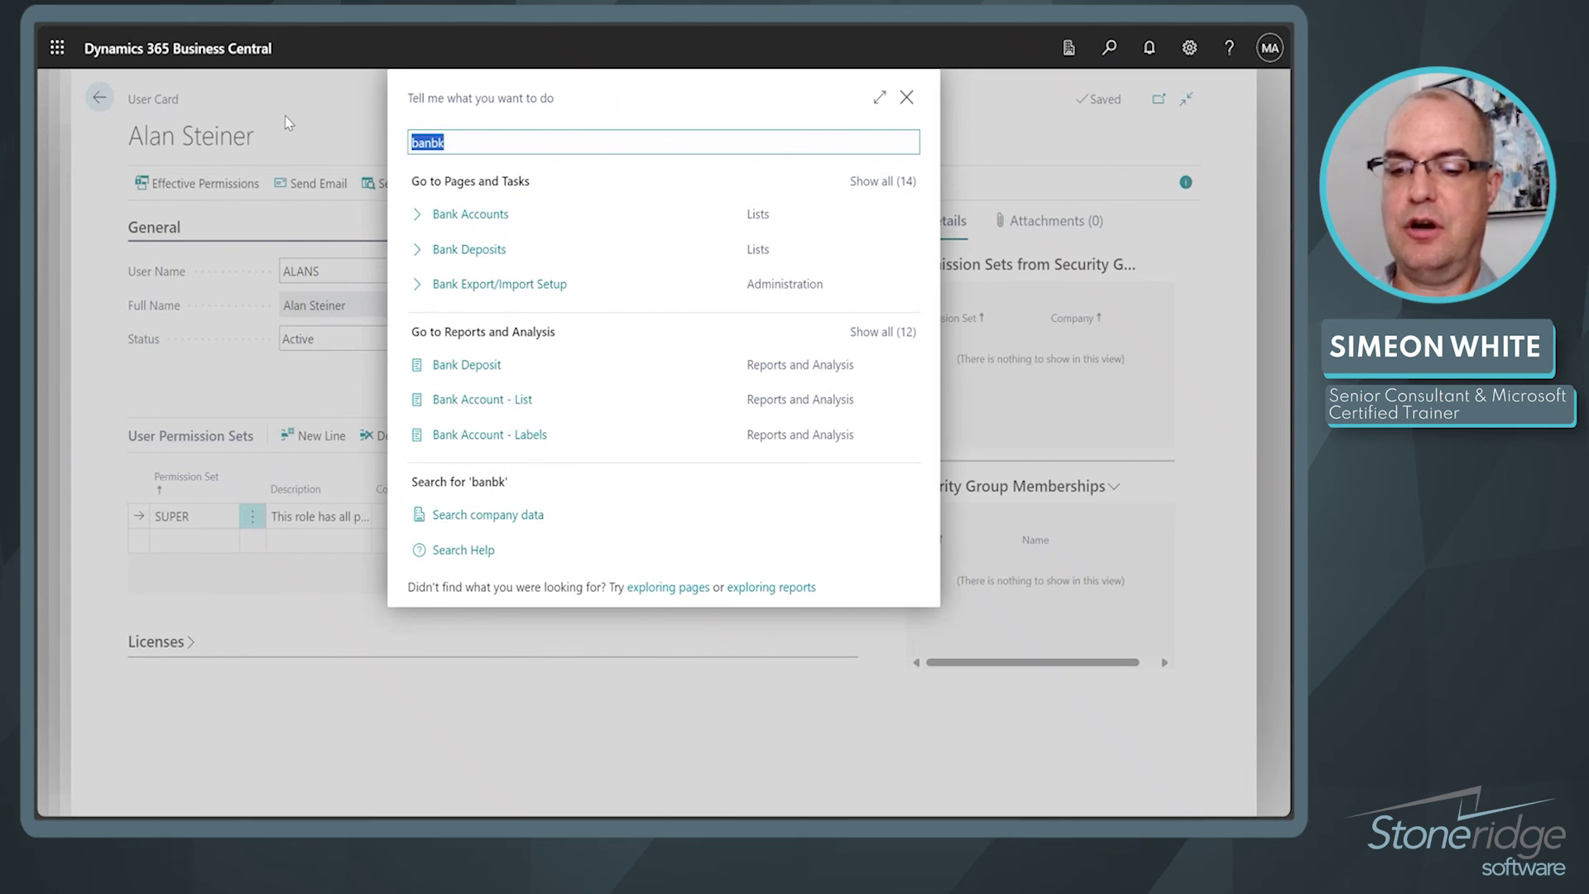
pyautogui.write('cha')
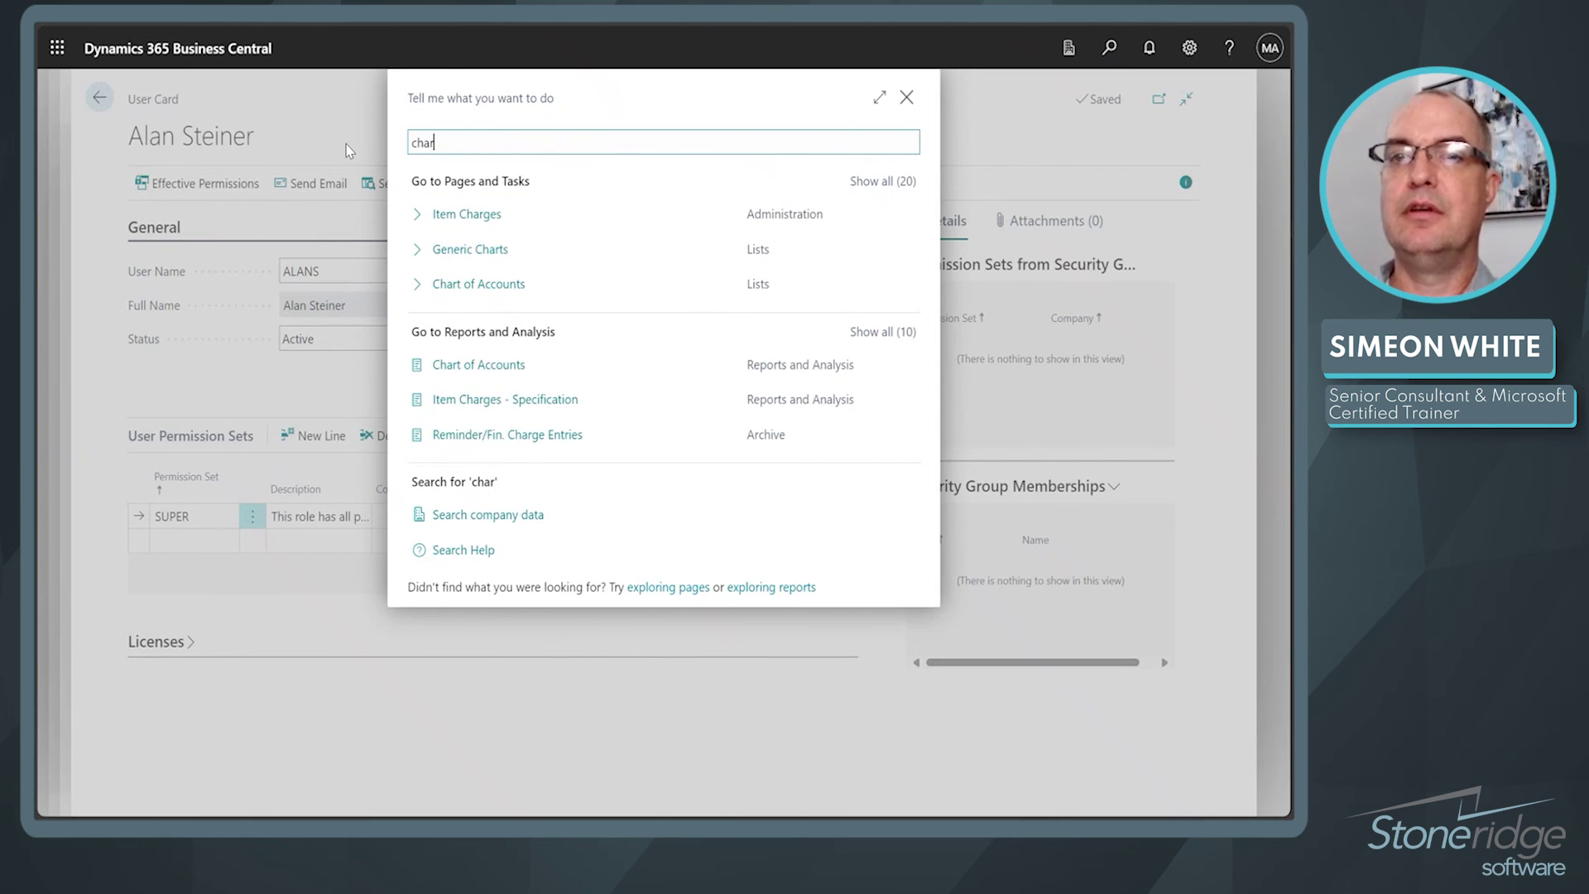
pyautogui.write('r')
pyautogui.moveTo(451, 144); pyautogui.dragTo(306, 130)
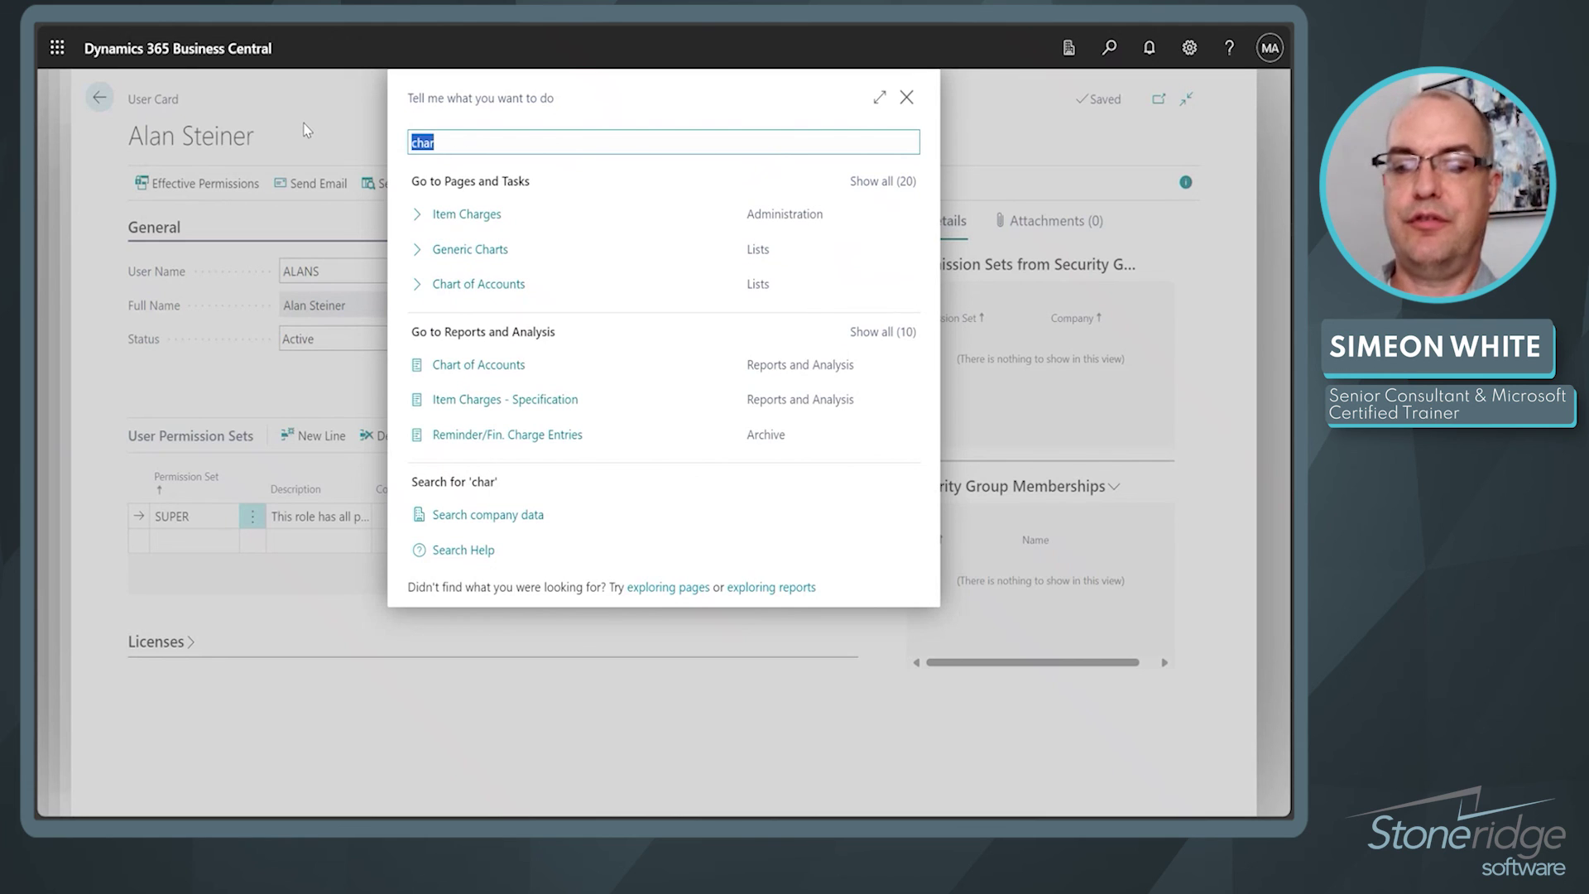
pyautogui.write('balan')
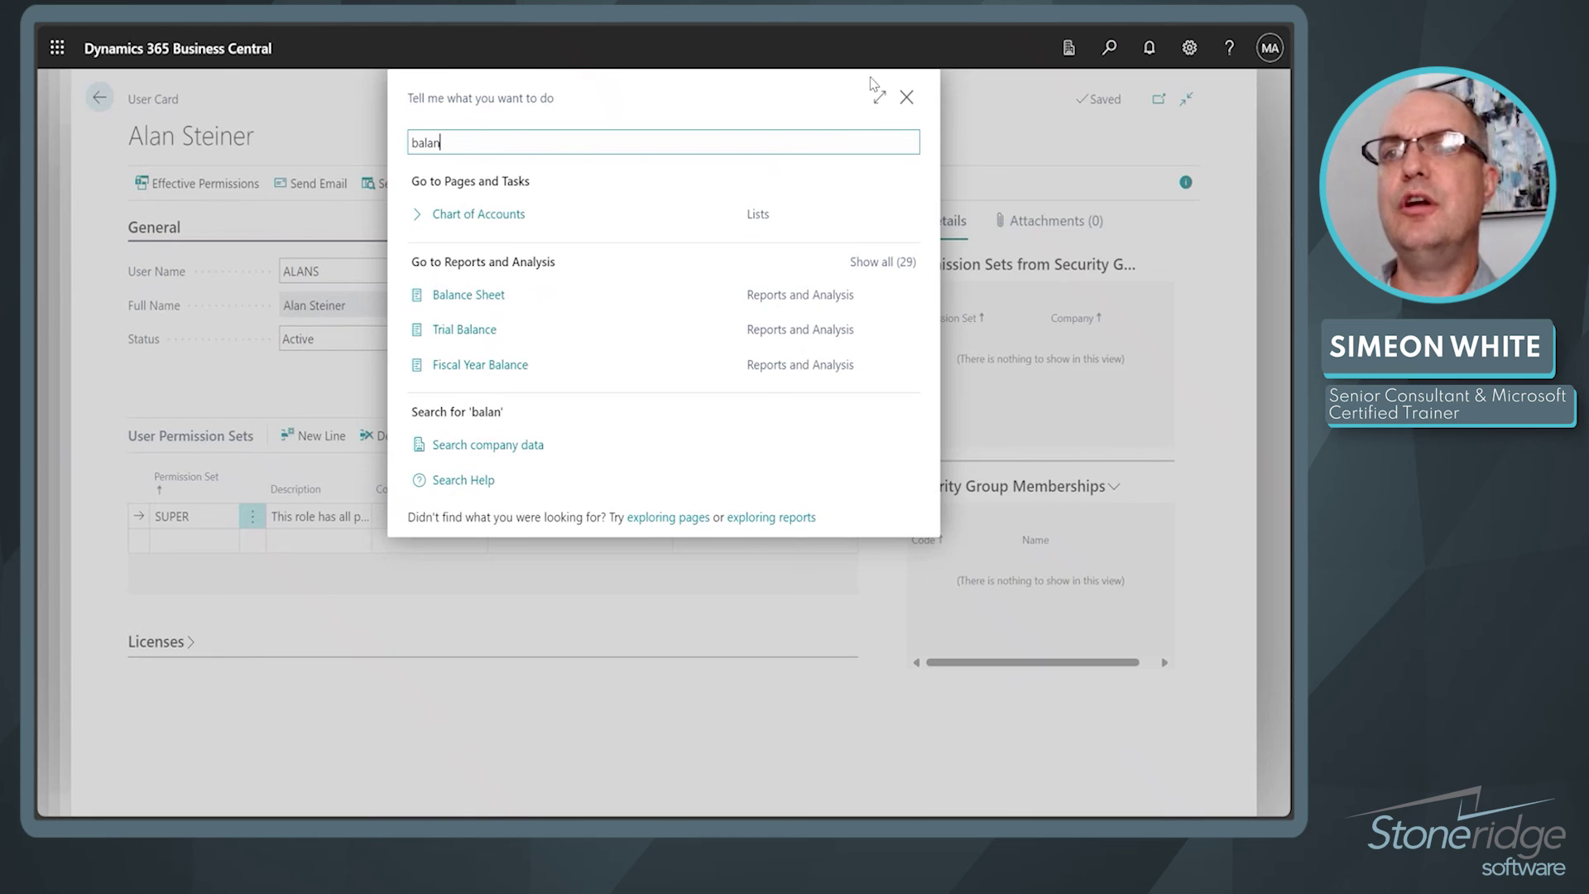
pyautogui.click(906, 97)
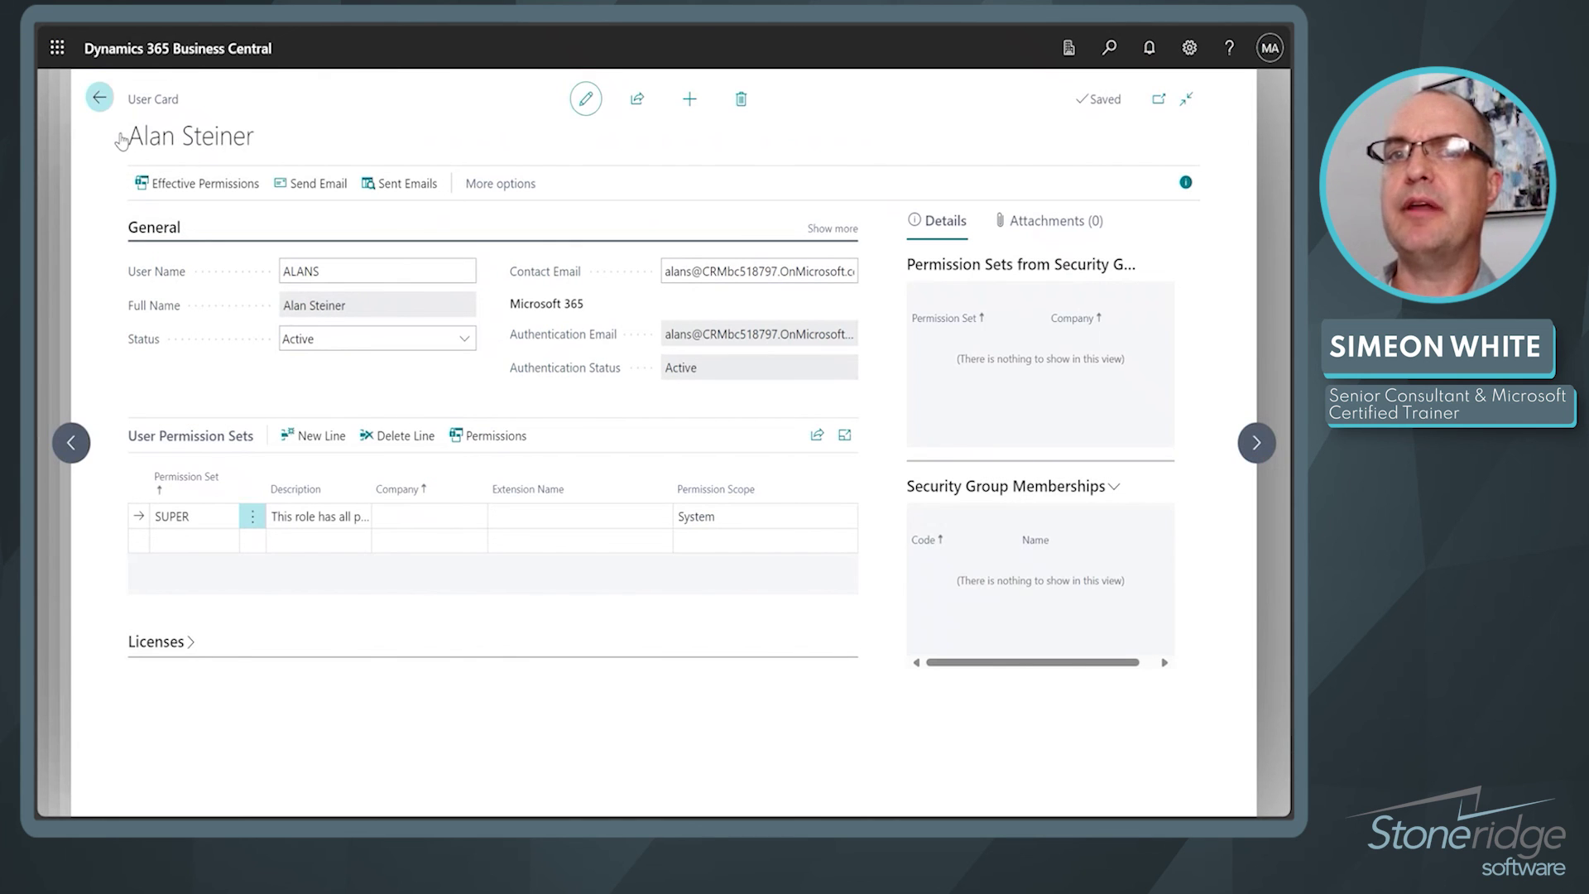
# Step: Leave the user card and go back through the open lists to the role center
pyautogui.click(107, 113)
pyautogui.click(105, 110)
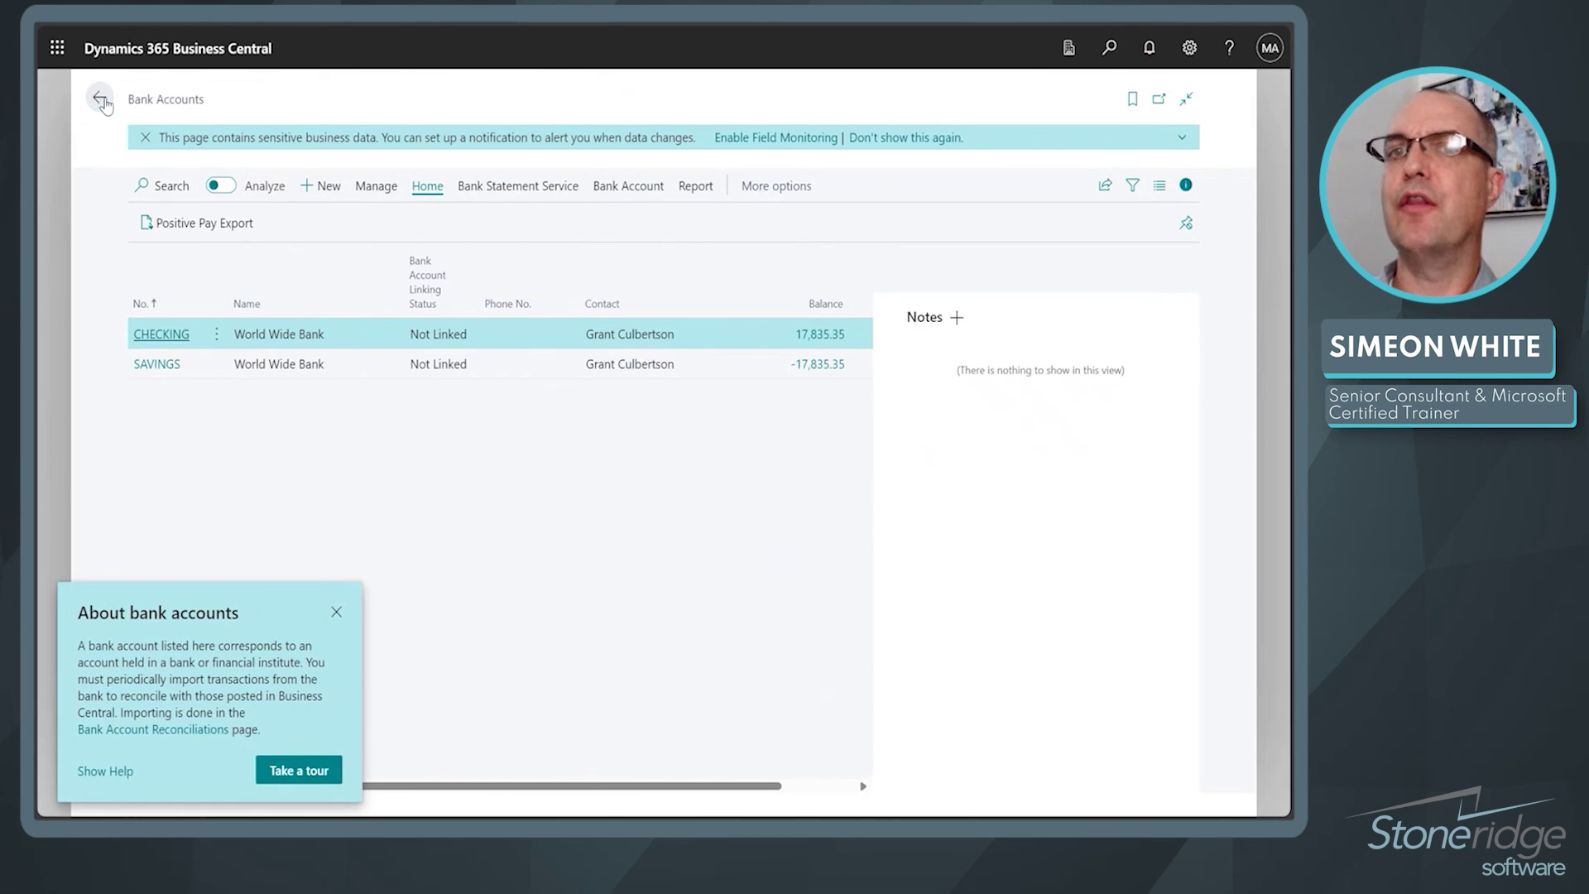
pyautogui.click(103, 106)
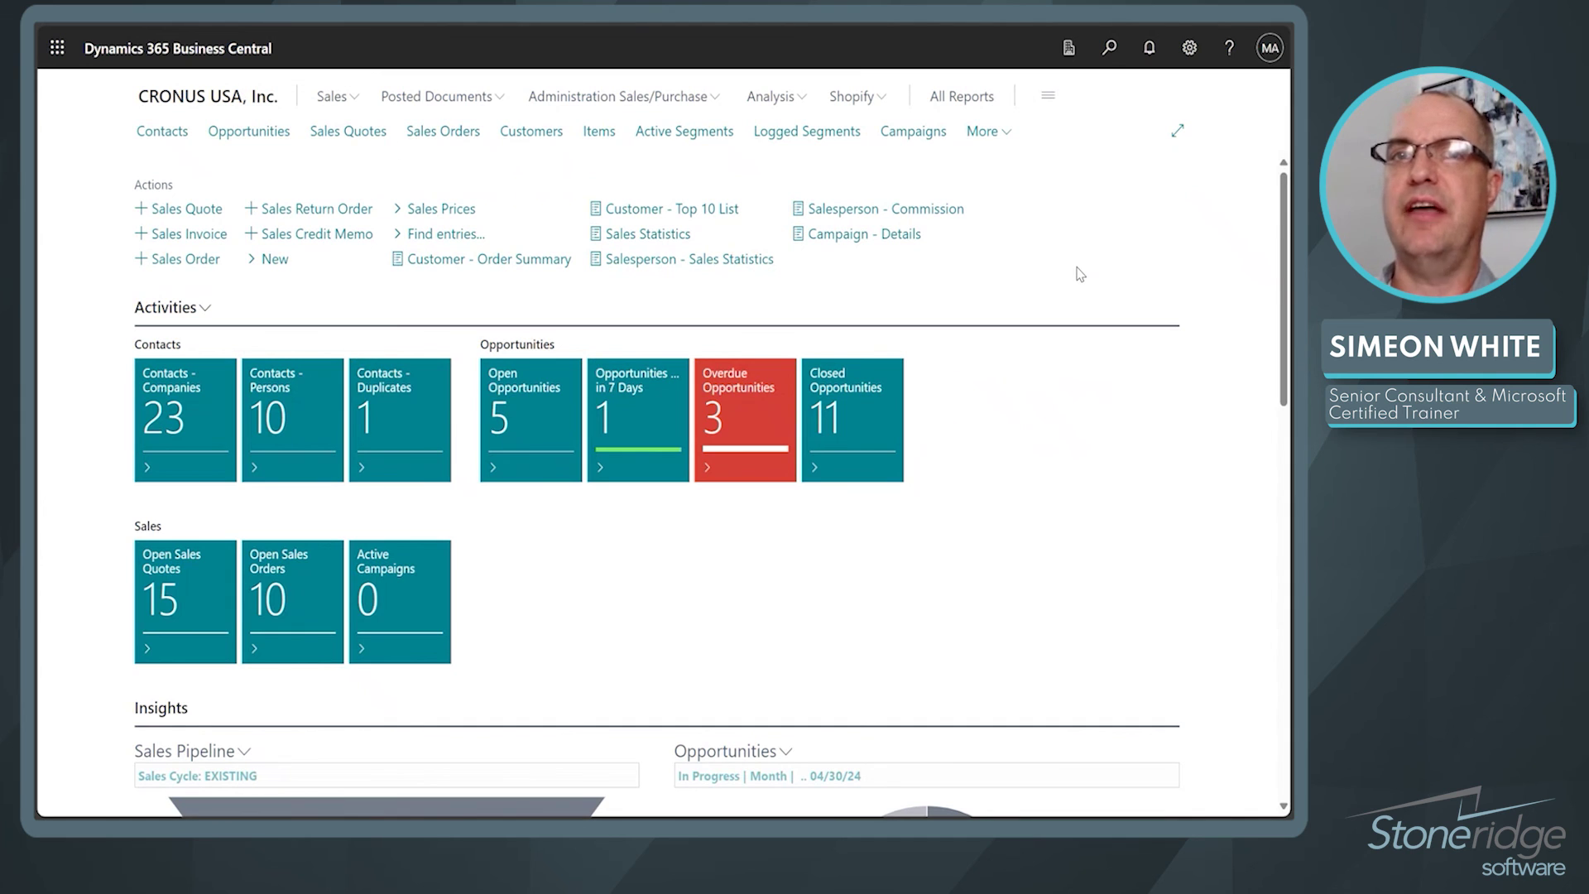